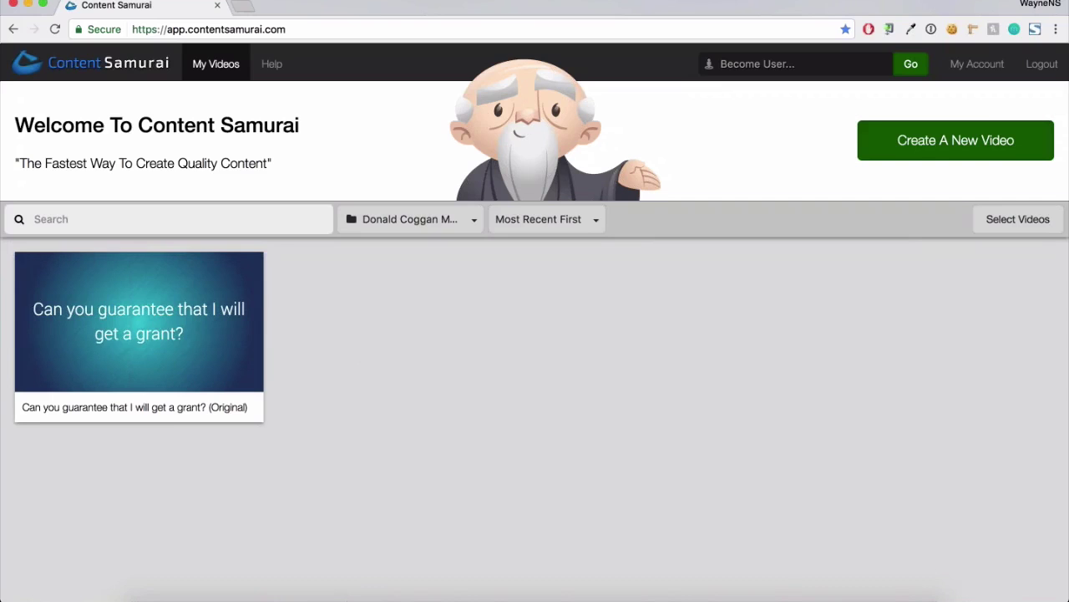
# Clone the "Can you guarantee that I will get a grant? (Original)" video and change the copy's title suffix to "(New)"
pyautogui.moveTo(232, 325)
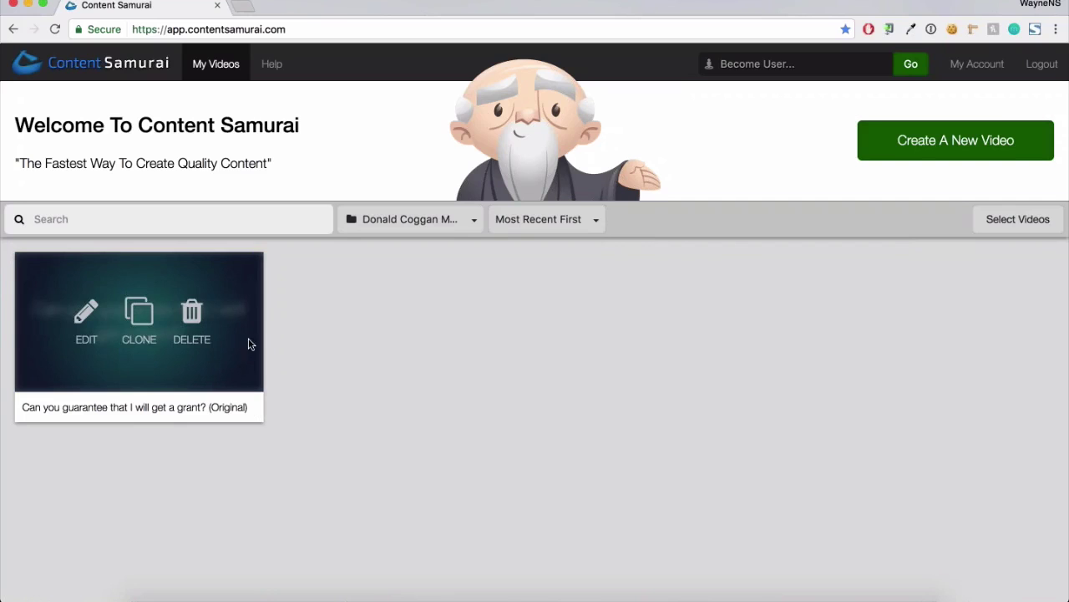
pyautogui.click(447, 231)
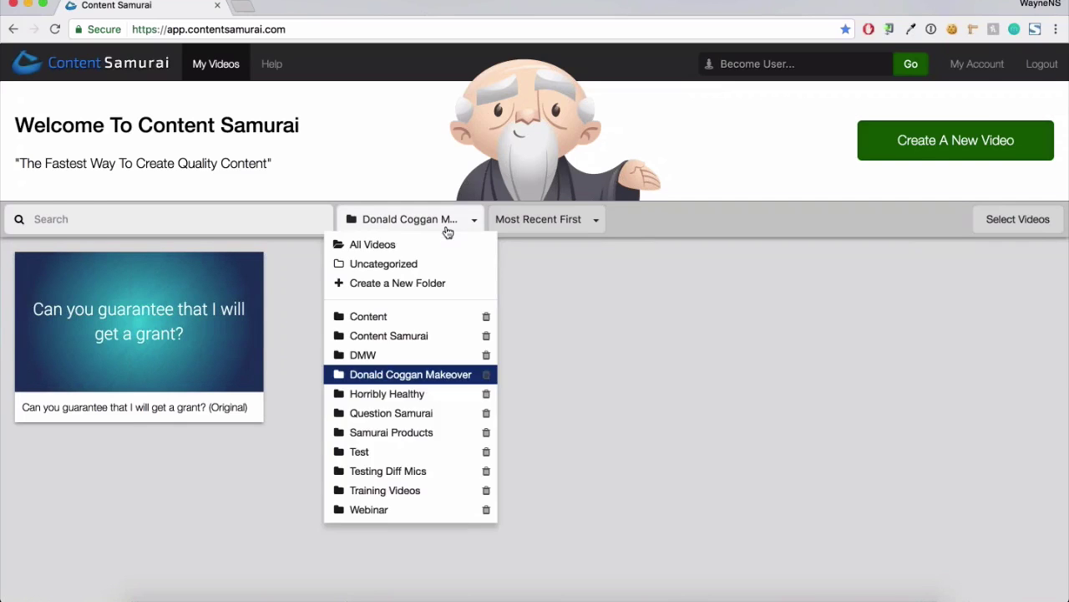
pyautogui.click(413, 378)
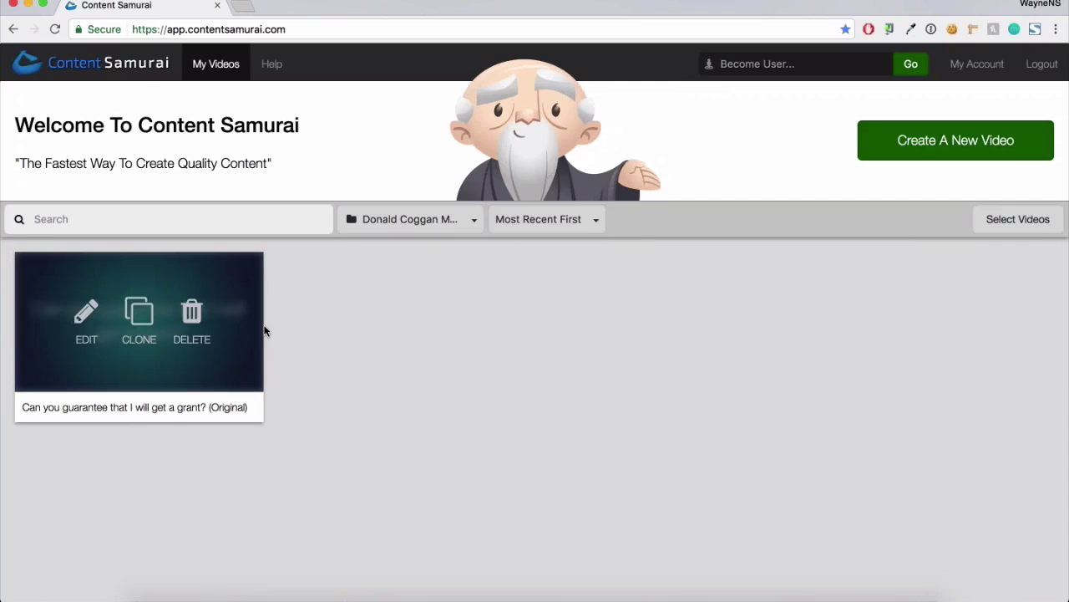
pyautogui.click(153, 336)
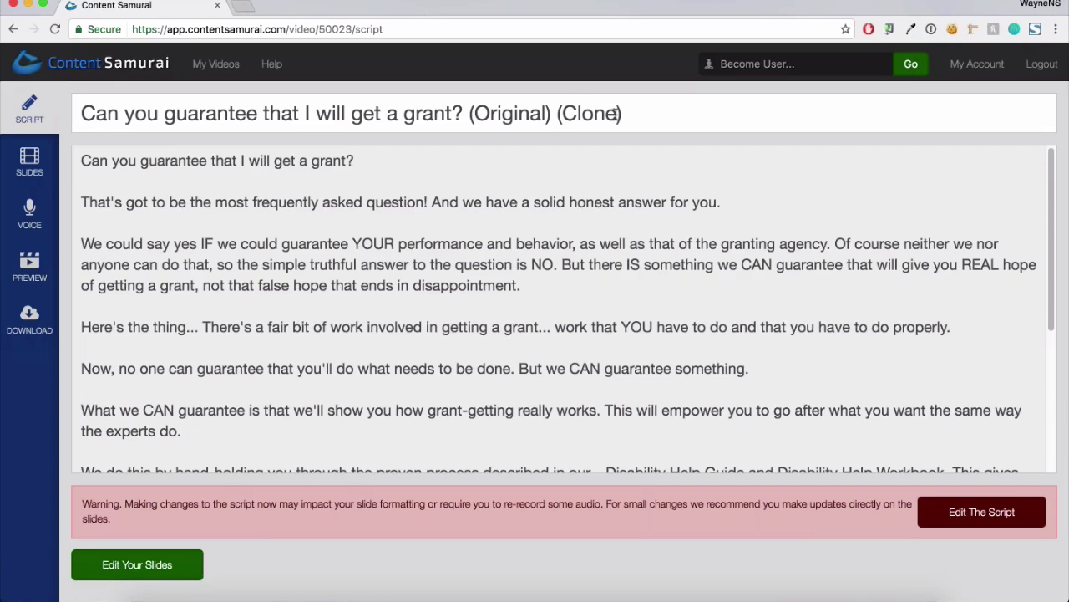
pyautogui.moveTo(620, 113); pyautogui.dragTo(477, 115)
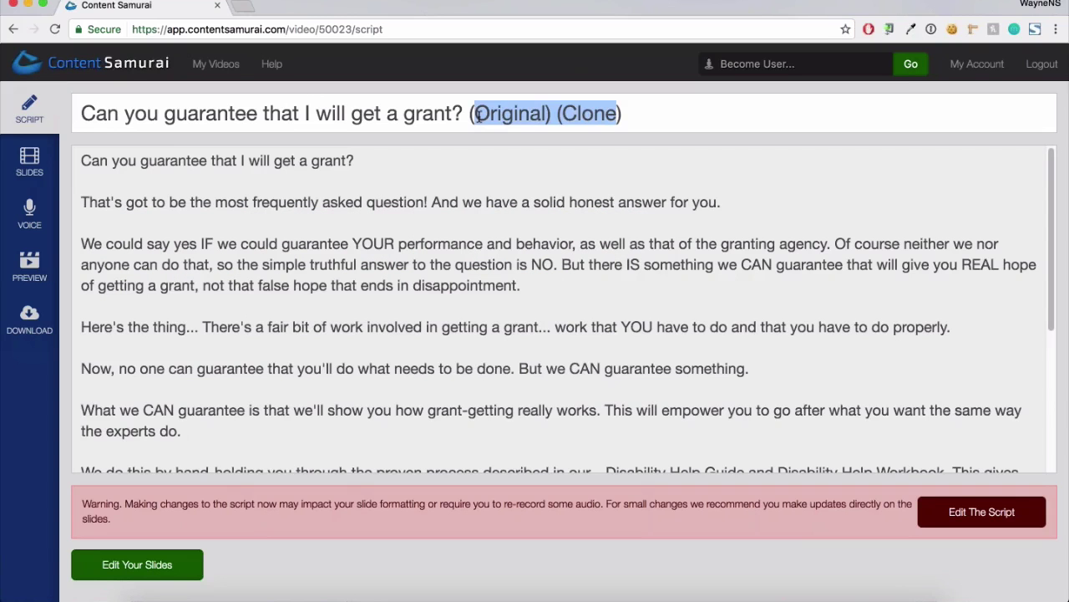
pyautogui.write('New')
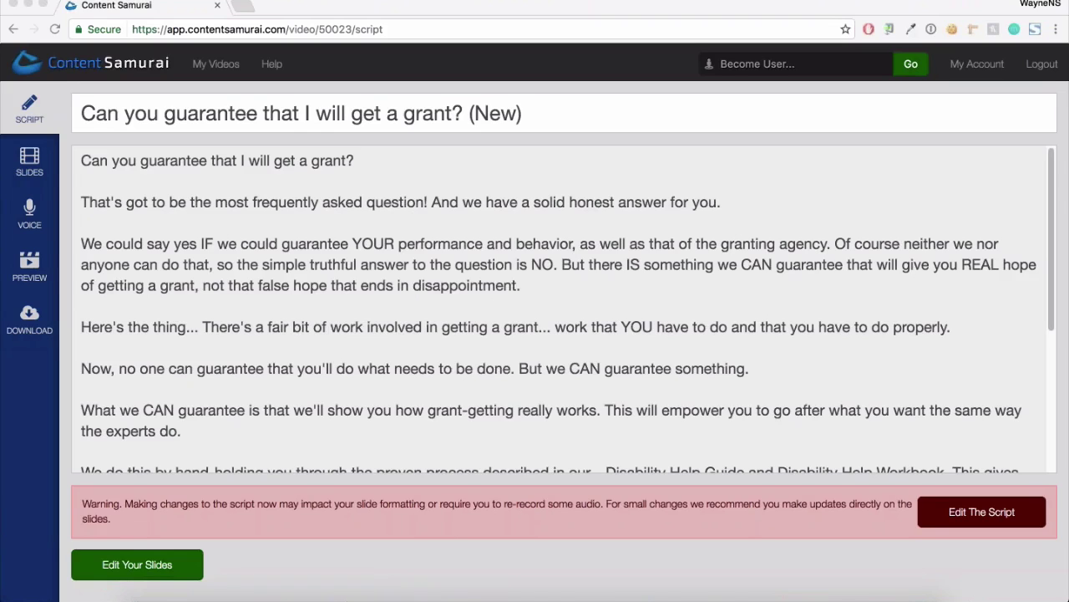
# Start a new custom theme for the slides and name it "Ability Mission"
pyautogui.click(37, 171)
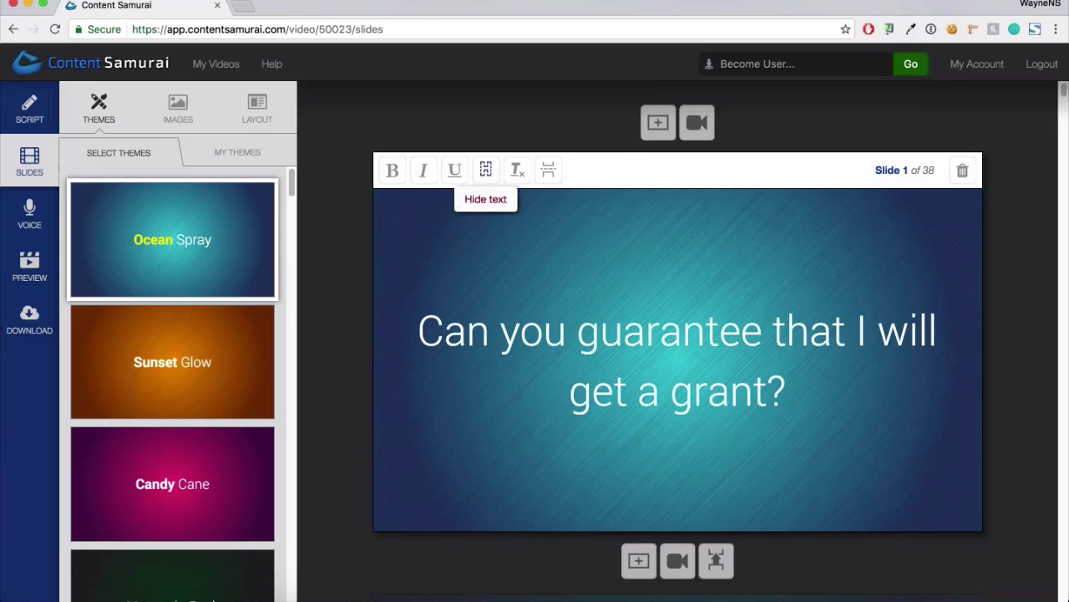
pyautogui.click(248, 157)
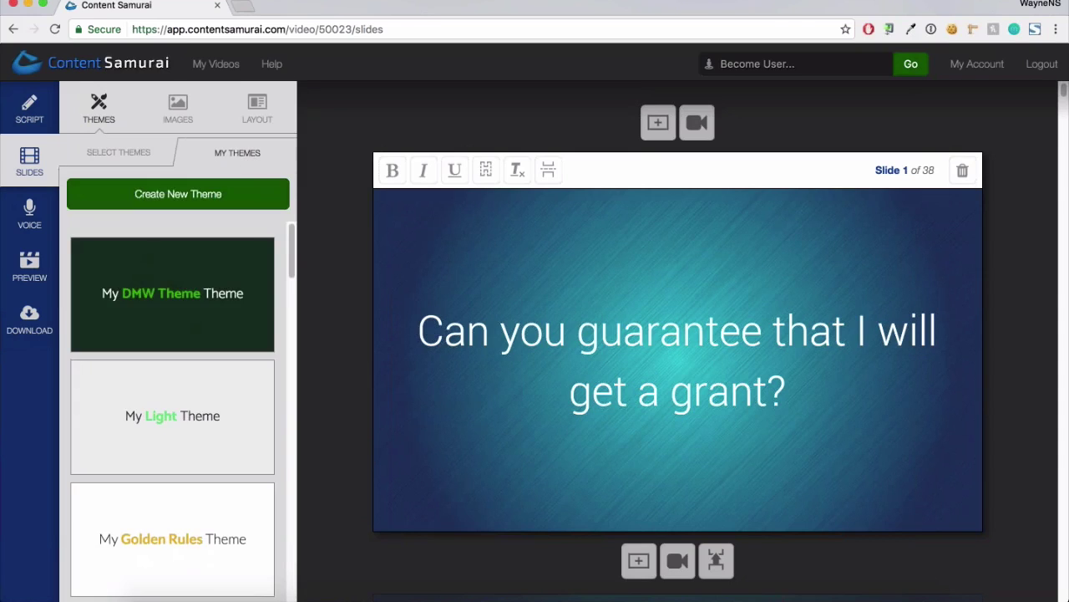
pyautogui.click(193, 204)
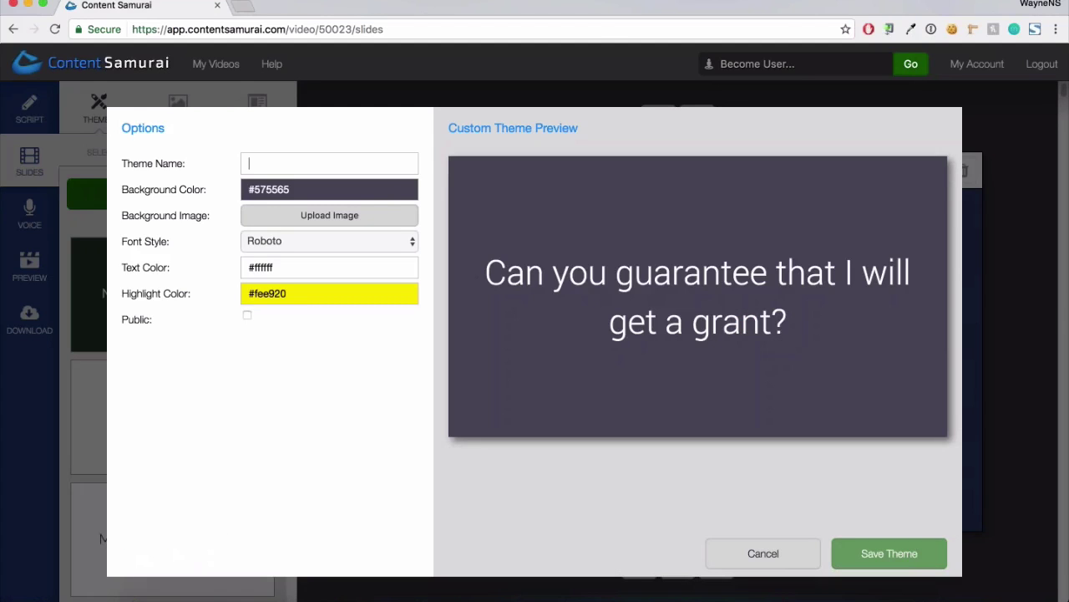
pyautogui.write('Ability Mission')
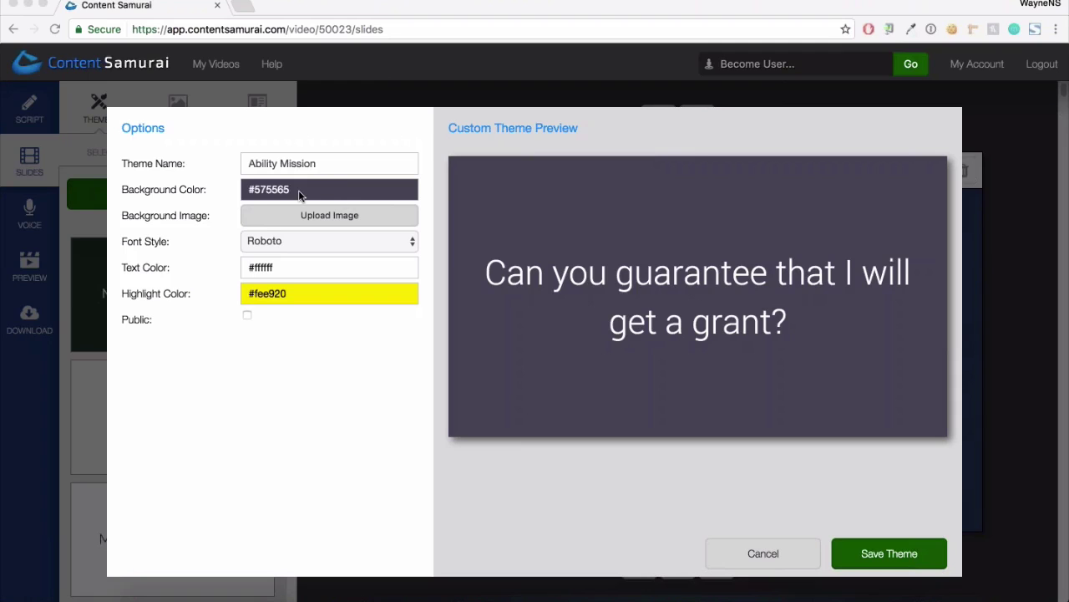
# Switch to the Ability Mission grant web page and sample the logo's blue with the Eye Dropper extension
pyautogui.press('super+Tab')
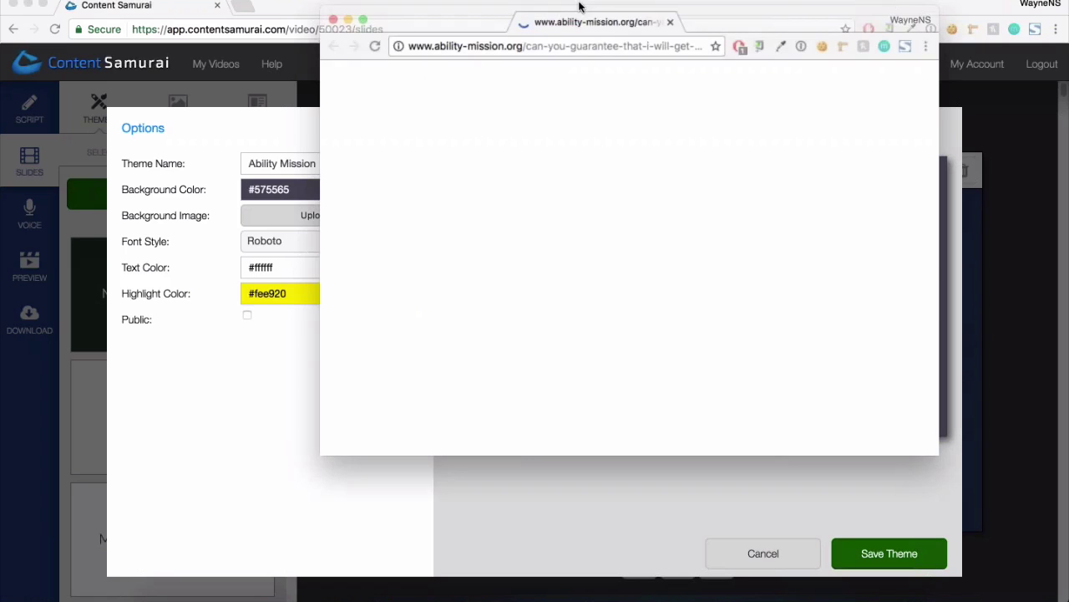
pyautogui.moveTo(579, 7); pyautogui.dragTo(313, 6)
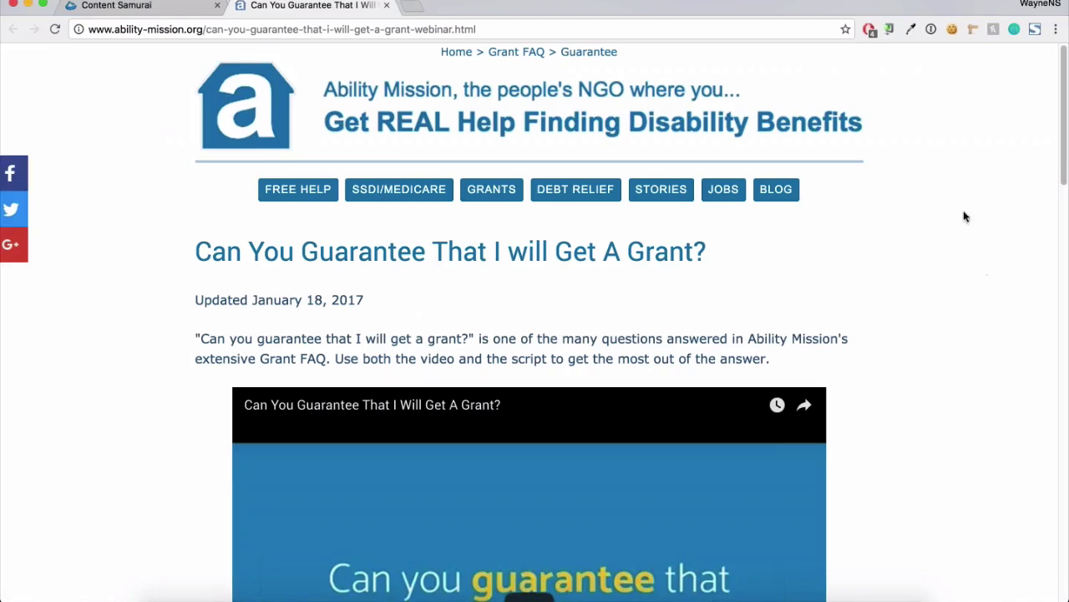
pyautogui.click(910, 29)
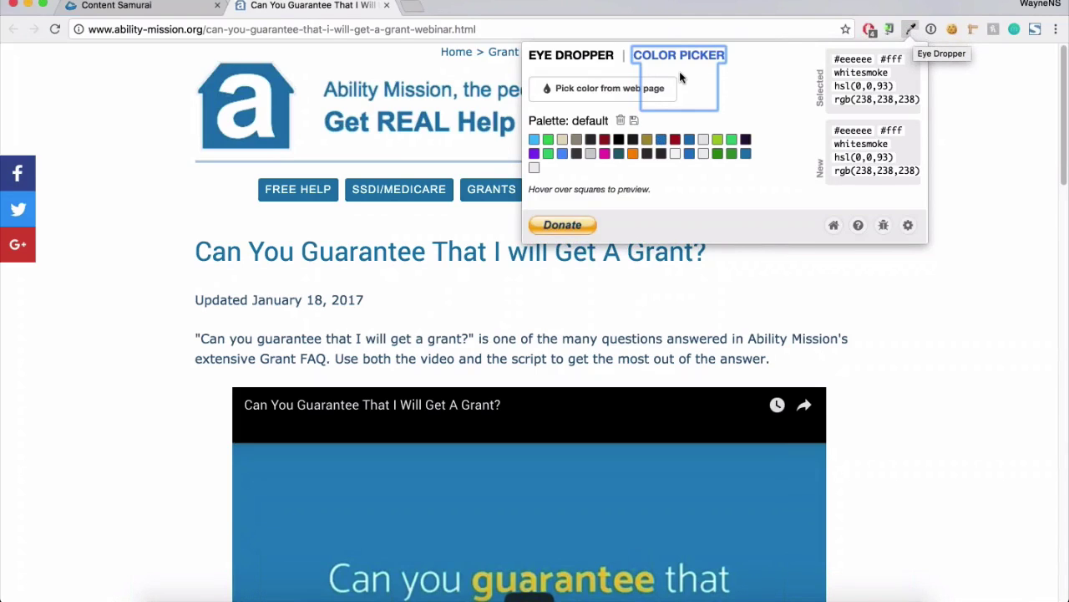
pyautogui.click(604, 98)
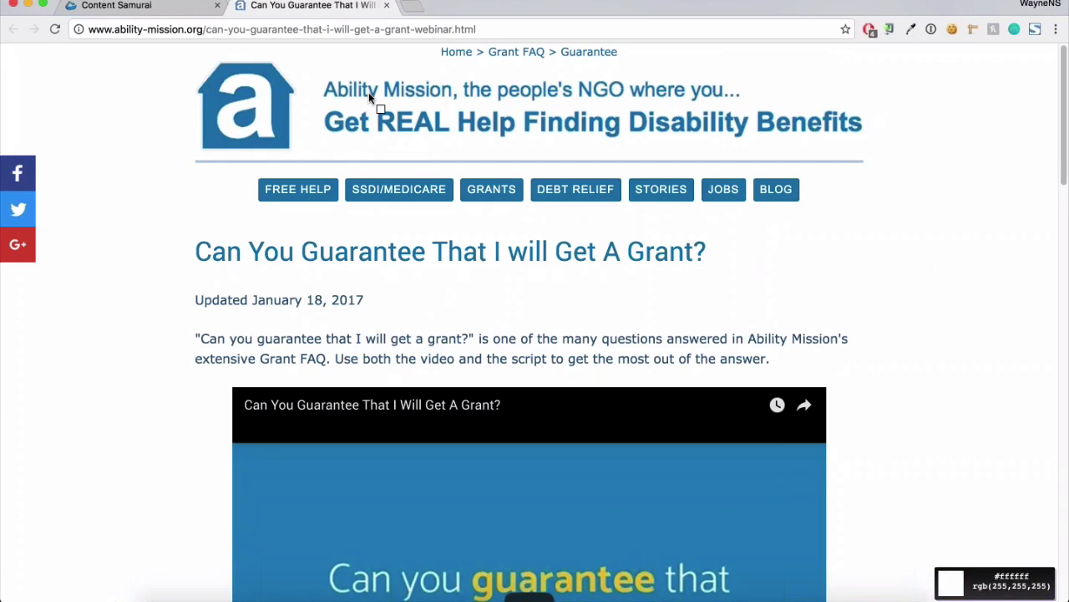
pyautogui.click(278, 101)
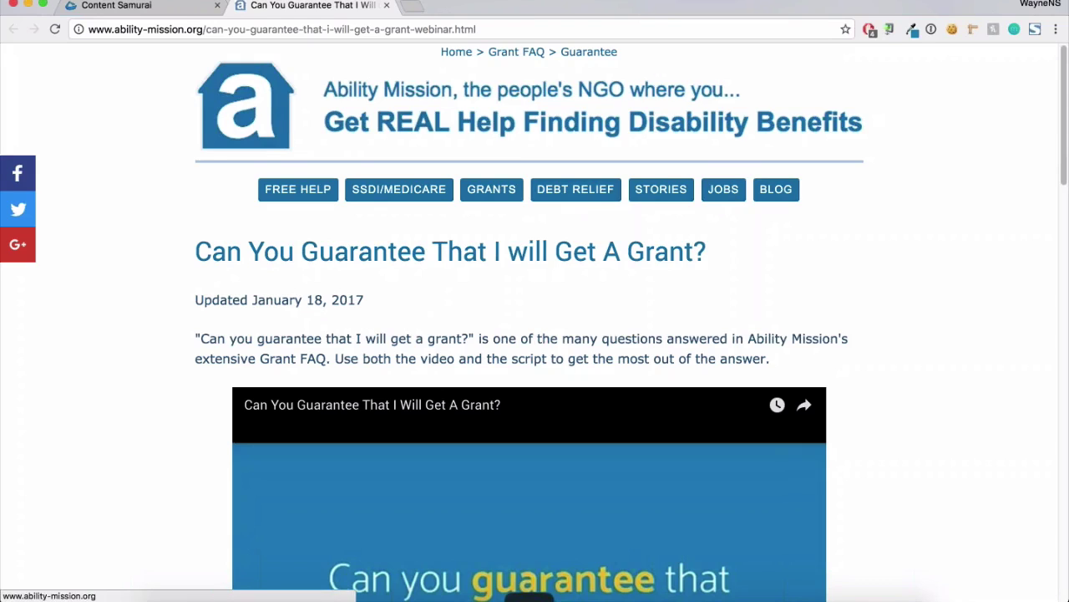
# Copy the hex code of the sampled blue from the Eye Dropper extension
pyautogui.click(913, 31)
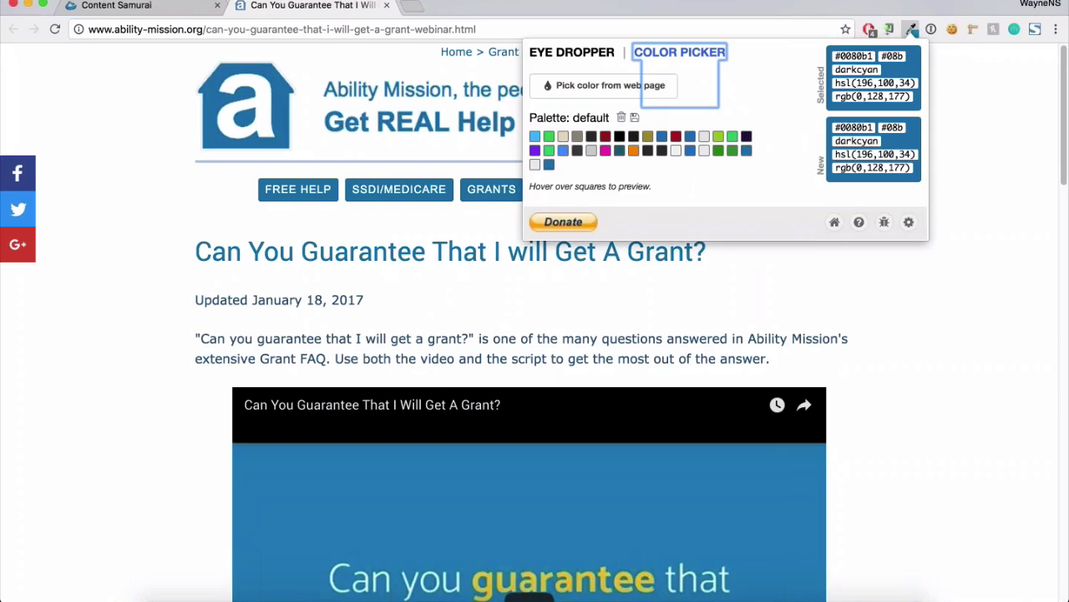
pyautogui.doubleClick(854, 56)
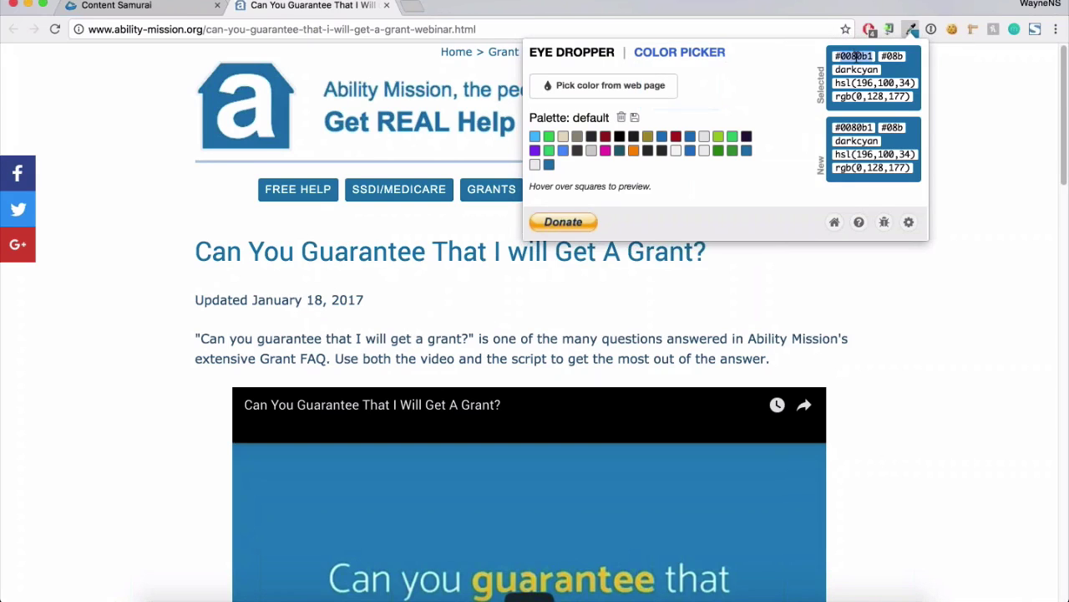
pyautogui.rightClick(856, 56)
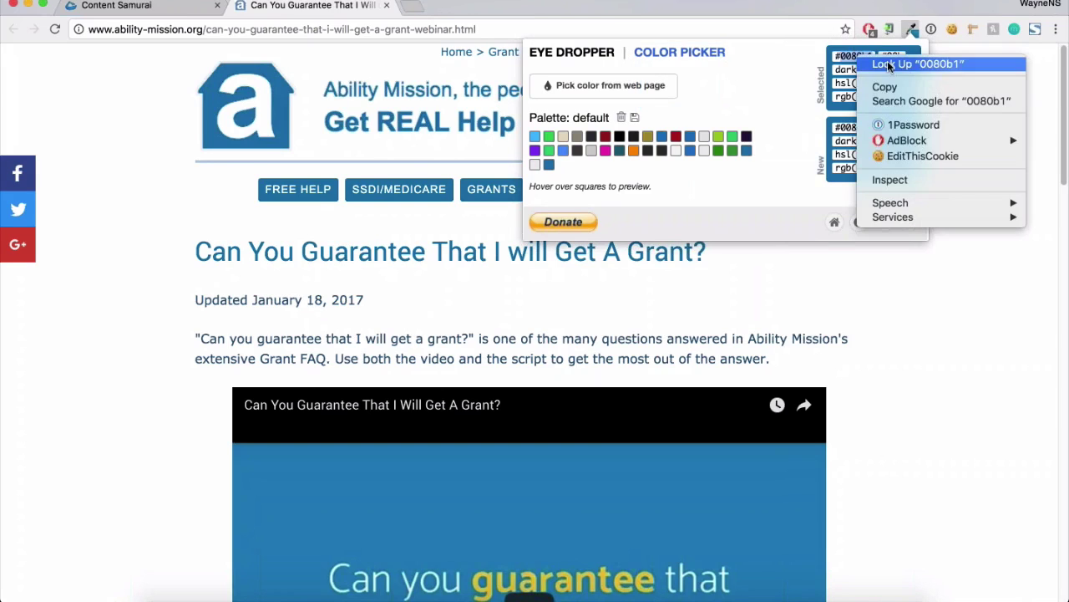
pyautogui.click(887, 86)
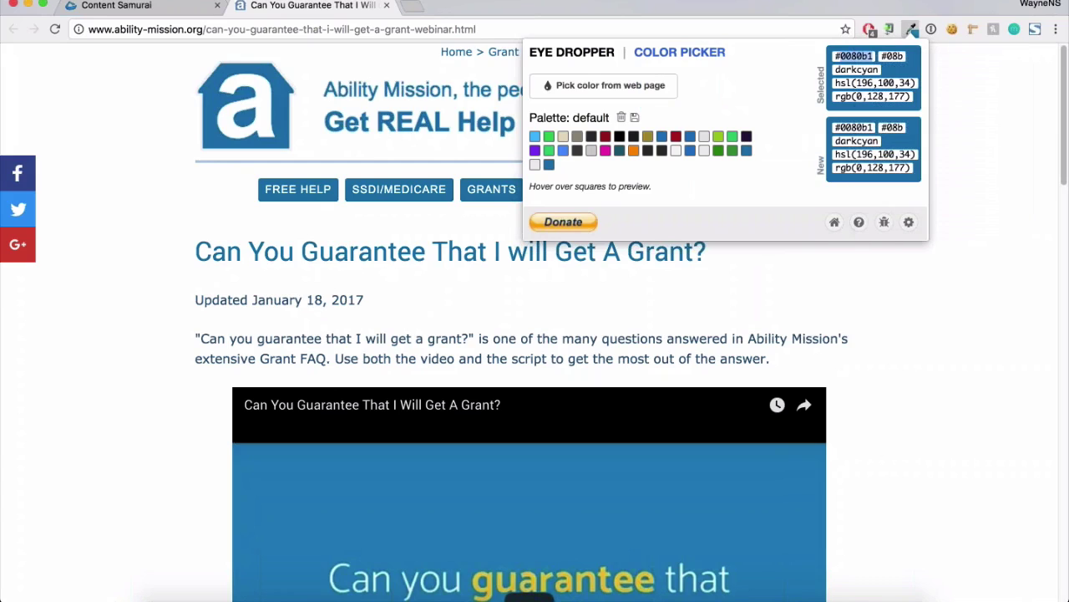
pyautogui.click(326, 9)
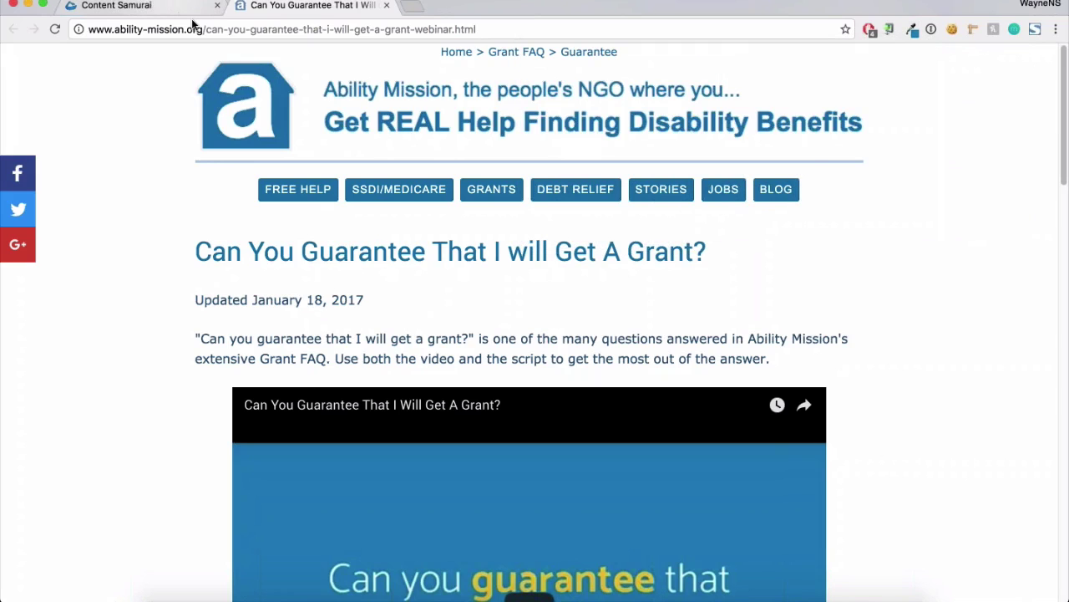
# Return to Content Samurai and set the custom theme's background color to #0080b1
pyautogui.click(188, 6)
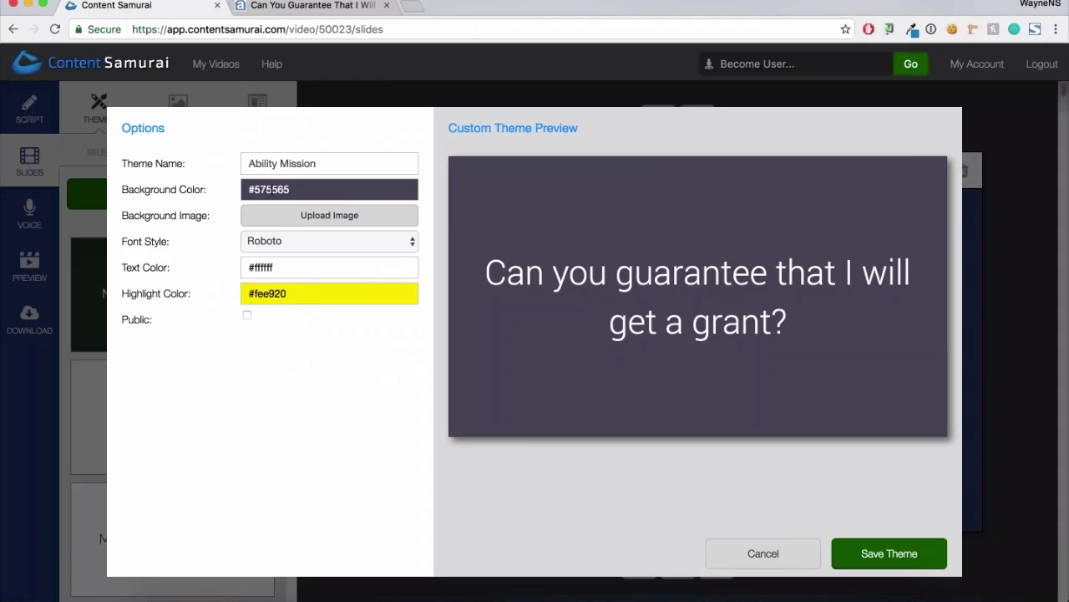
pyautogui.click(329, 188)
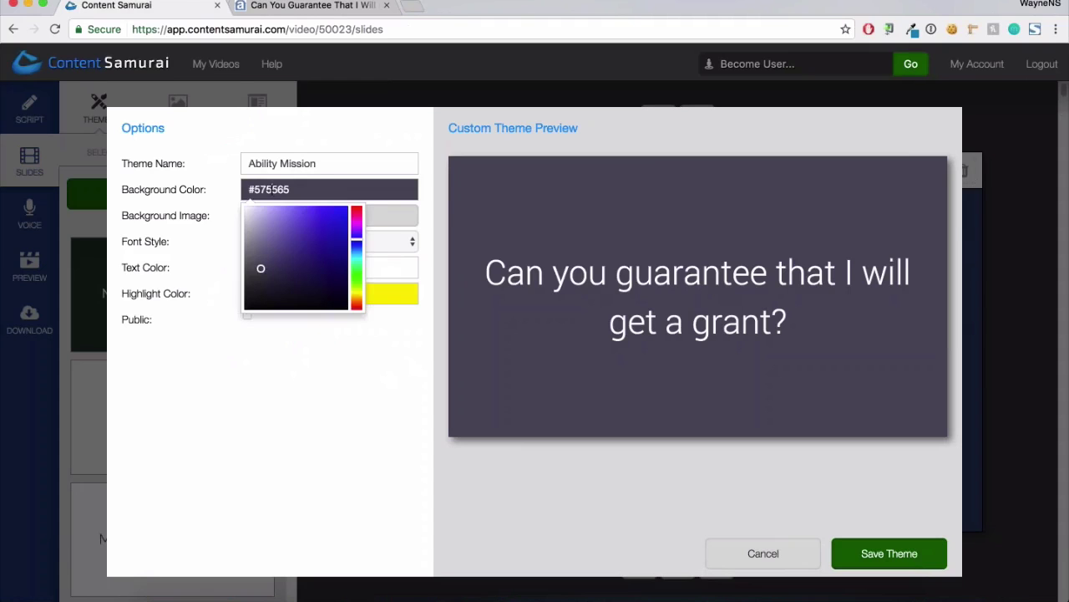
pyautogui.write('#0080b1')
pyautogui.click(330, 428)
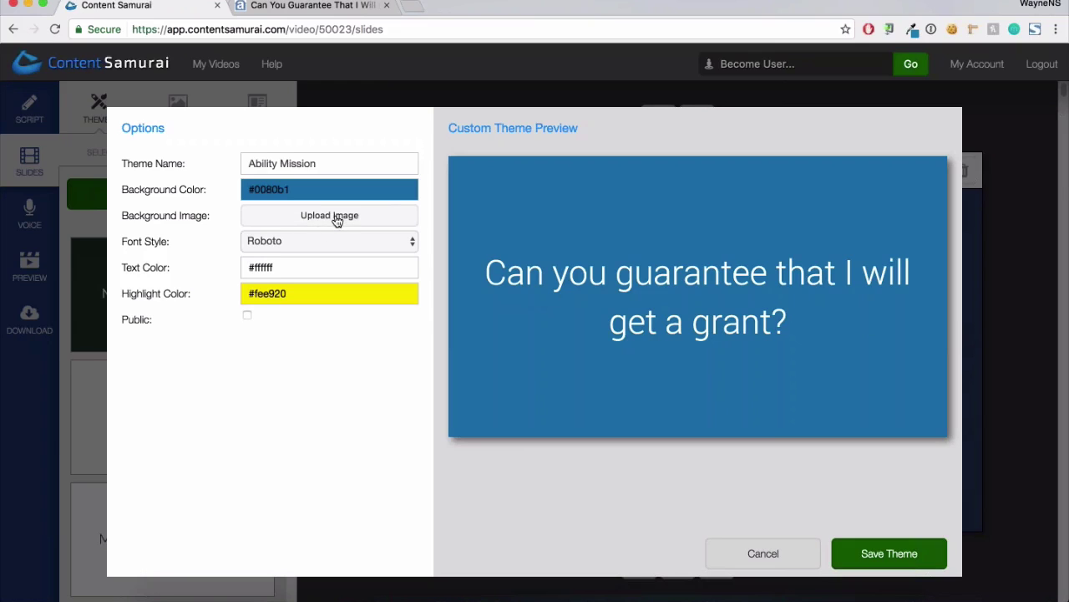
# Upload "Ability Mission Grey Transparent Background.png" as the theme's background image
pyautogui.click(363, 211)
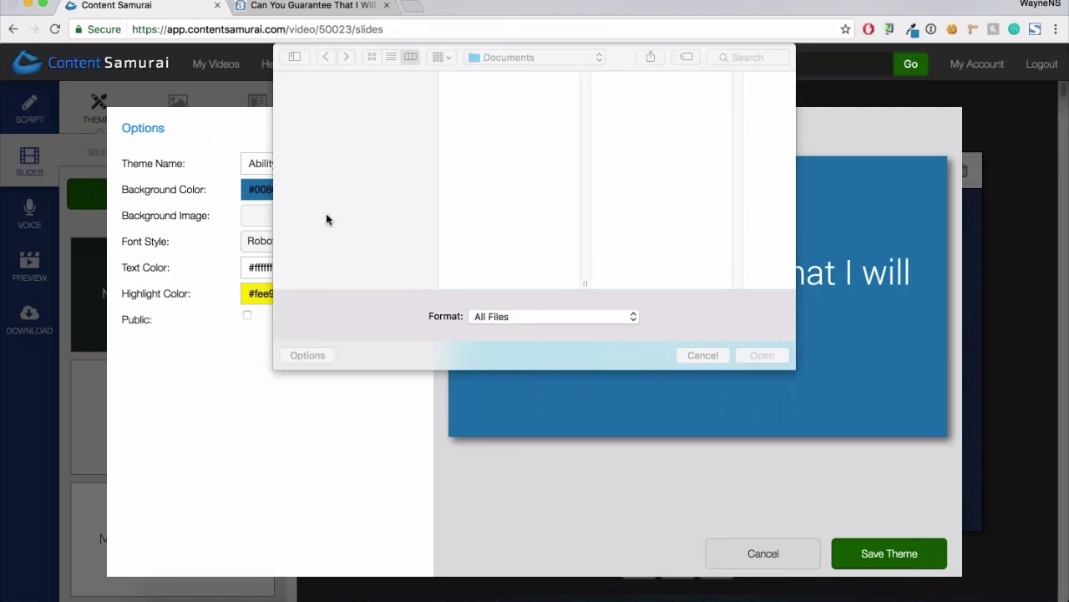
pyautogui.click(324, 137)
pyautogui.click(487, 130)
pyautogui.press('super+2')
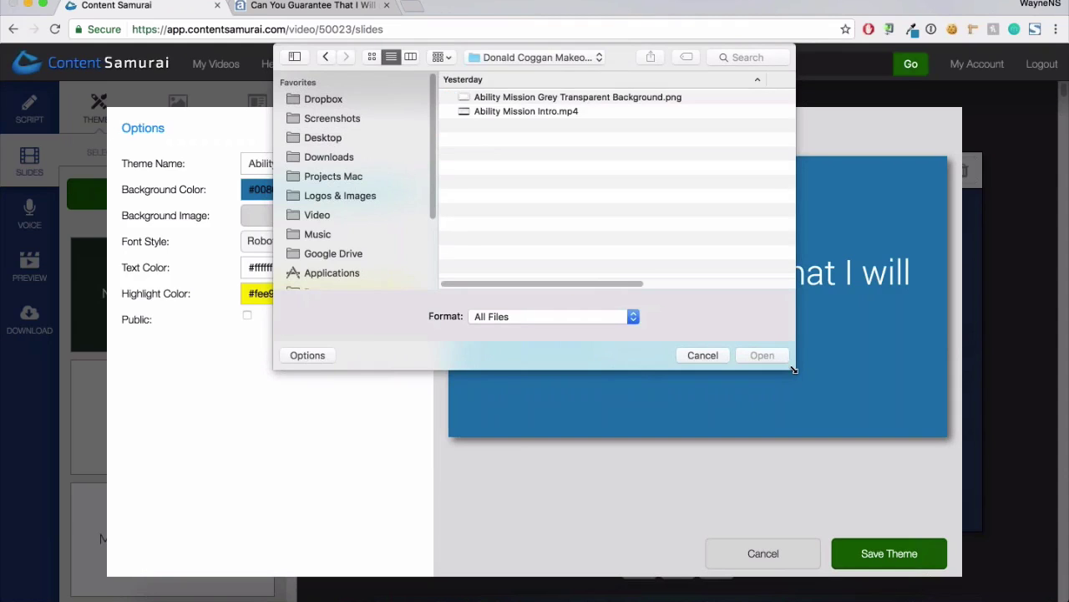
pyautogui.moveTo(793, 369); pyautogui.dragTo(910, 426)
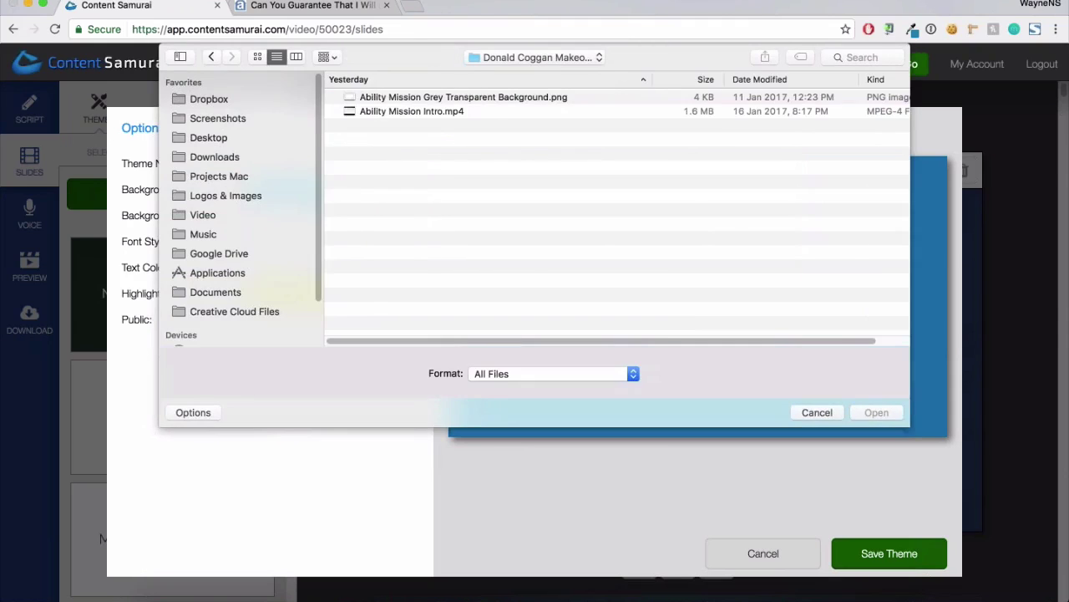
pyautogui.click(447, 99)
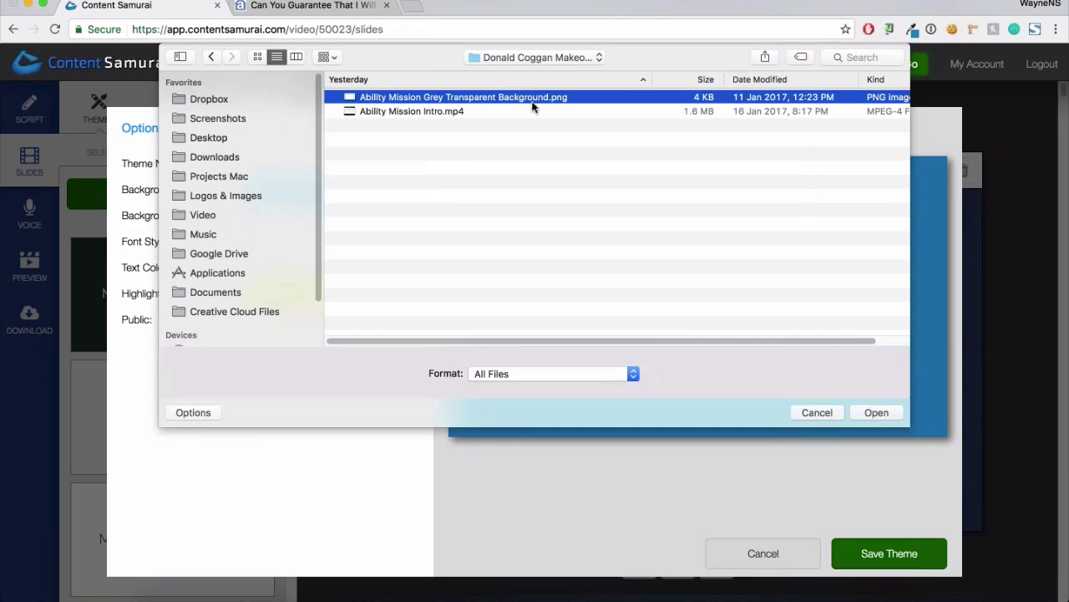
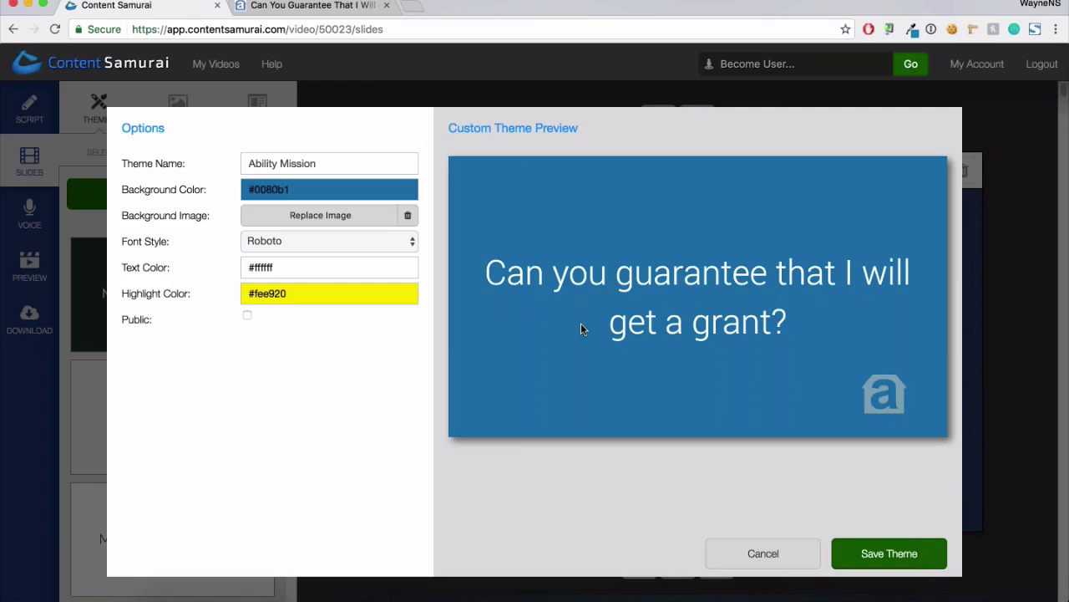
# Set the theme's font style to Catamaran
pyautogui.click(370, 241)
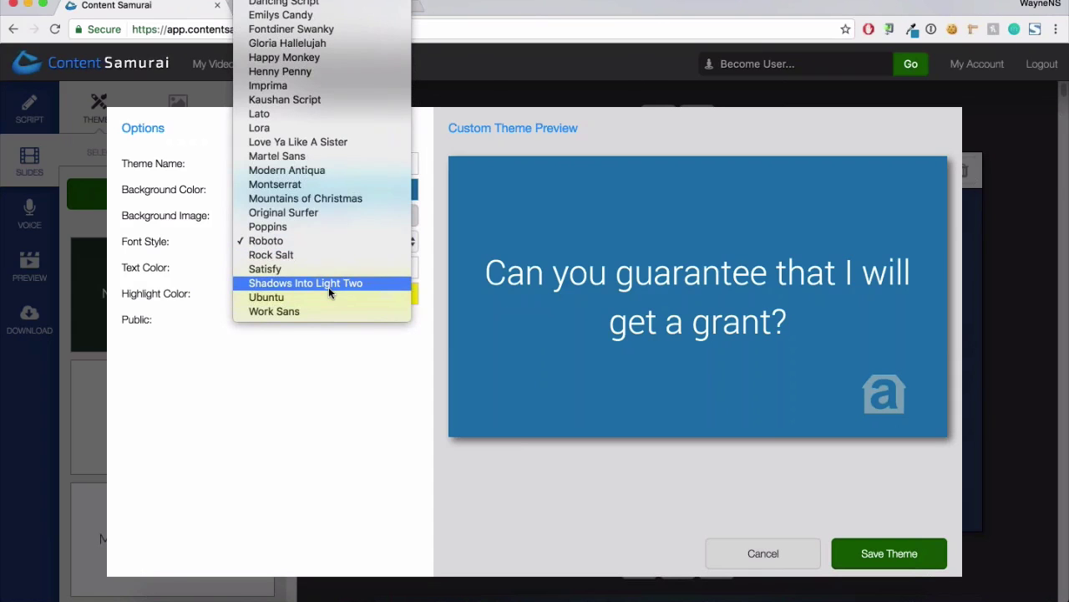
pyautogui.scroll(3, 329, 288)
pyautogui.scroll(6, 331, 289)
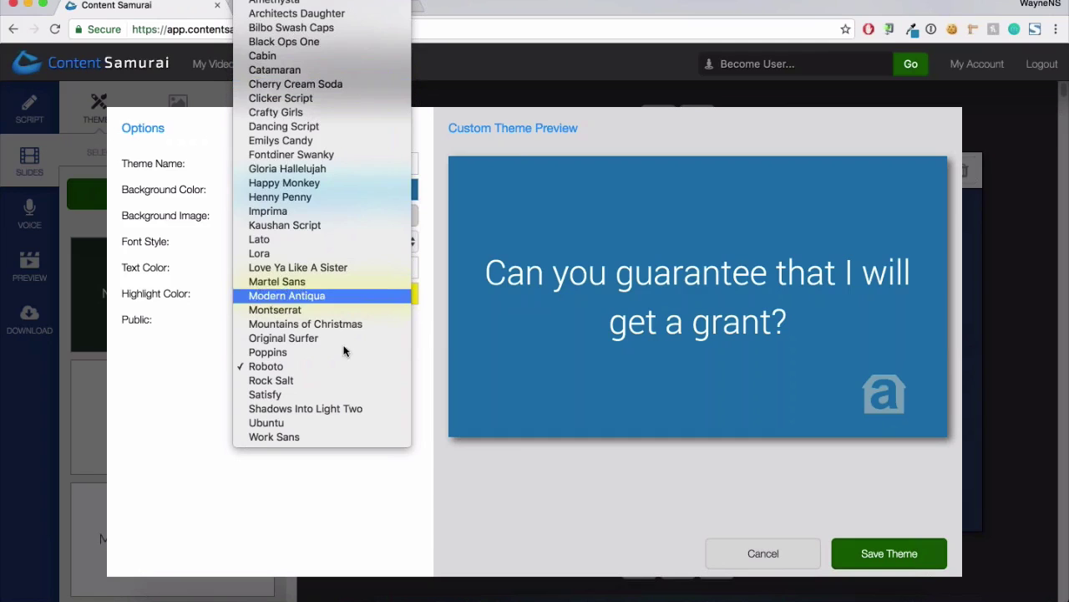
pyautogui.click(328, 76)
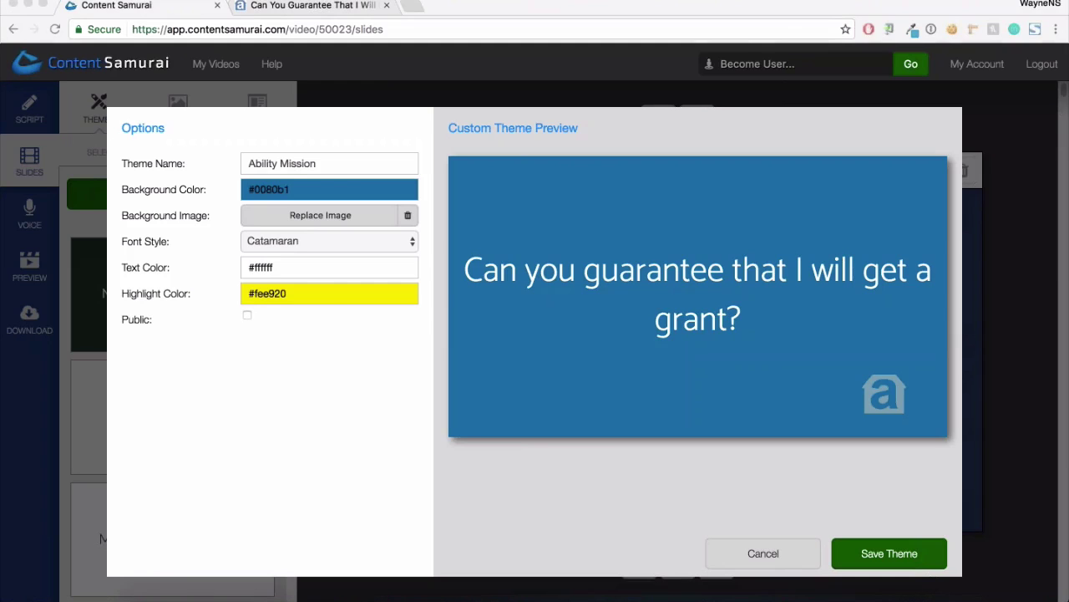
# Set the theme's highlight color to #fec020 and save the theme
pyautogui.click(315, 350)
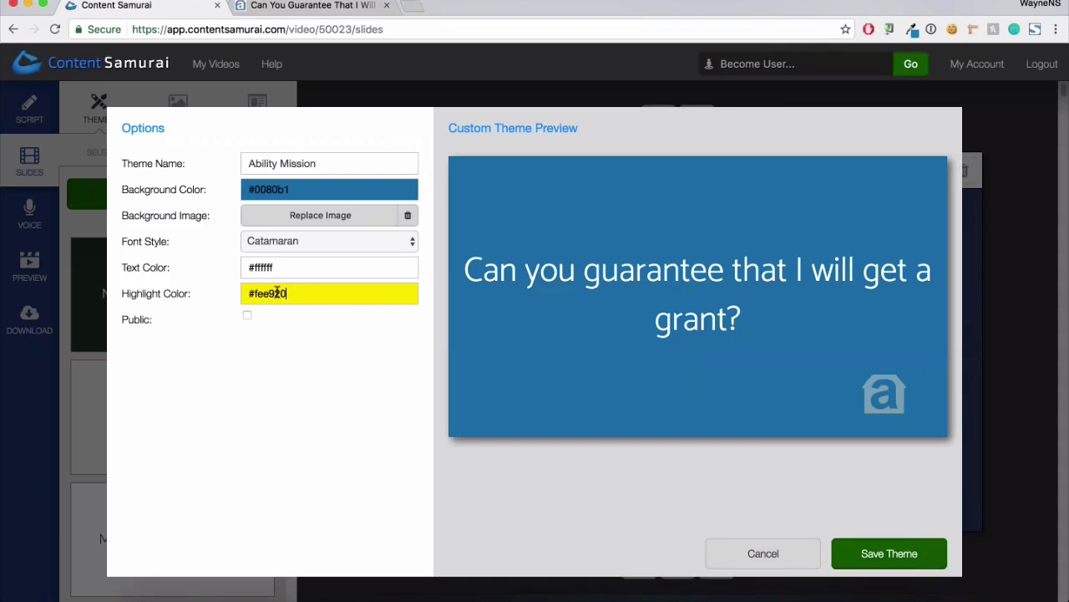
pyautogui.hotkey('shift', 'Left')
pyautogui.hotkey('shift', 'Left')
pyautogui.hotkey('shift', 'Left')
pyautogui.write('c020')
pyautogui.press('Return')
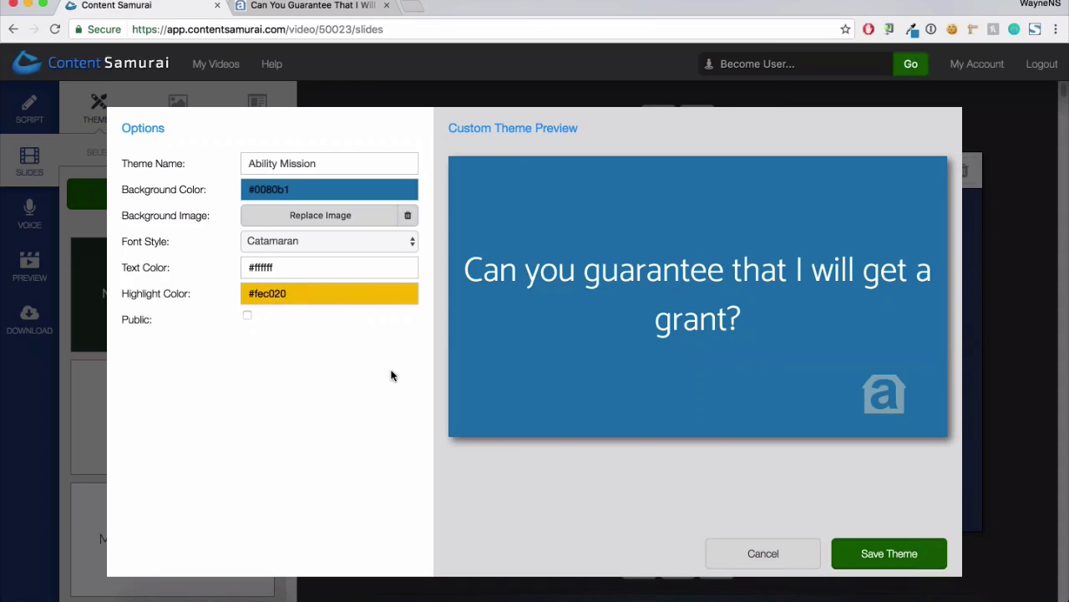
pyautogui.click(904, 564)
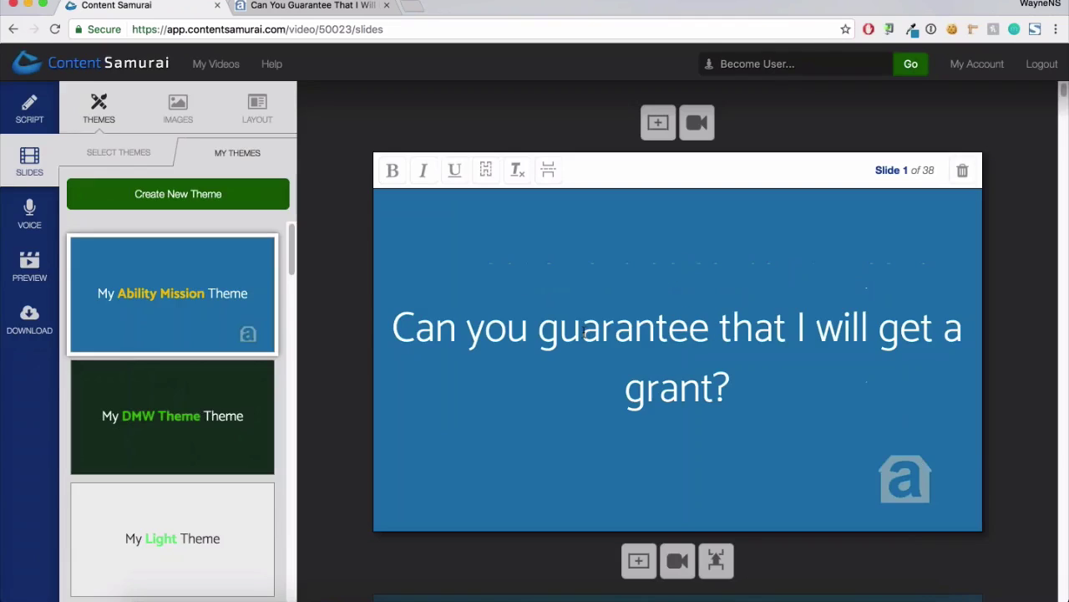
# Make the word "guarantee" on slide 1 bold so it takes the theme's highlight color
pyautogui.click(582, 330)
pyautogui.doubleClick(587, 332)
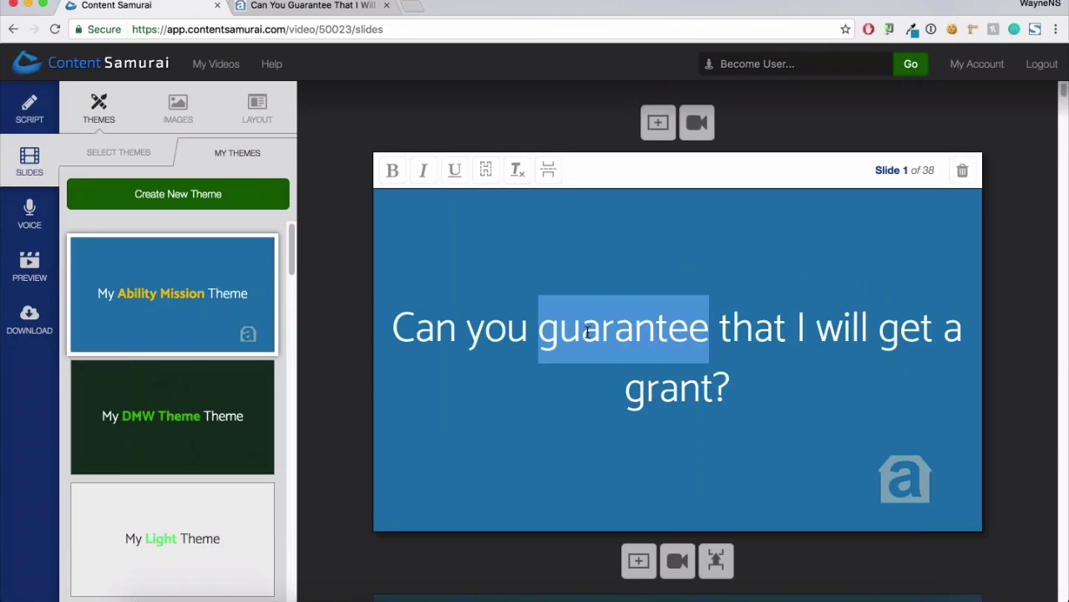
pyautogui.press('super+b')
pyautogui.click(549, 358)
# Open the Ability Mission theme for editing and try a bright green highlight color
pyautogui.moveTo(248, 272)
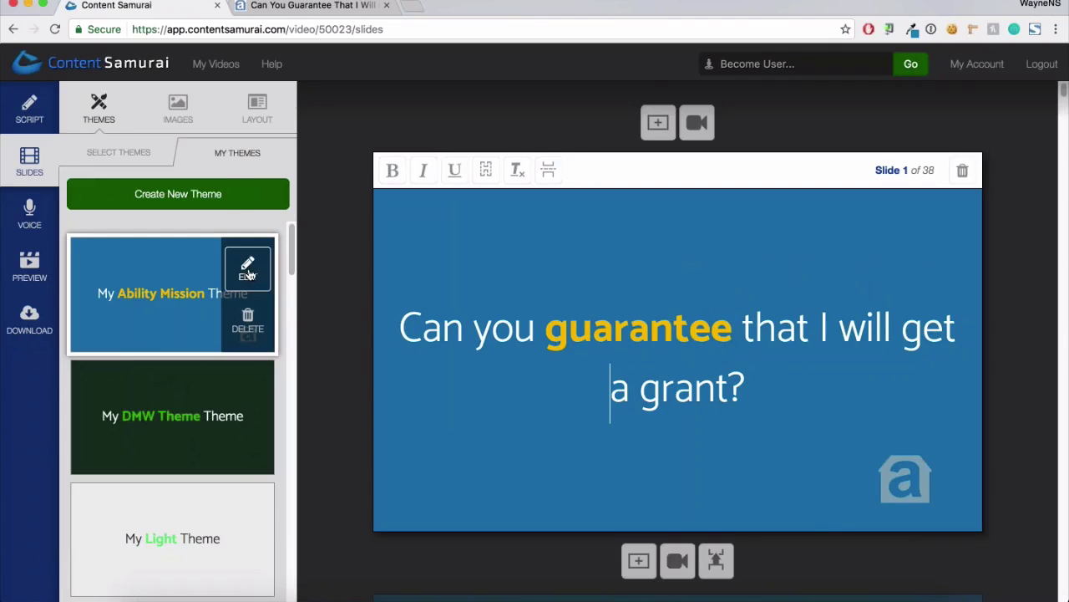
pyautogui.click(248, 268)
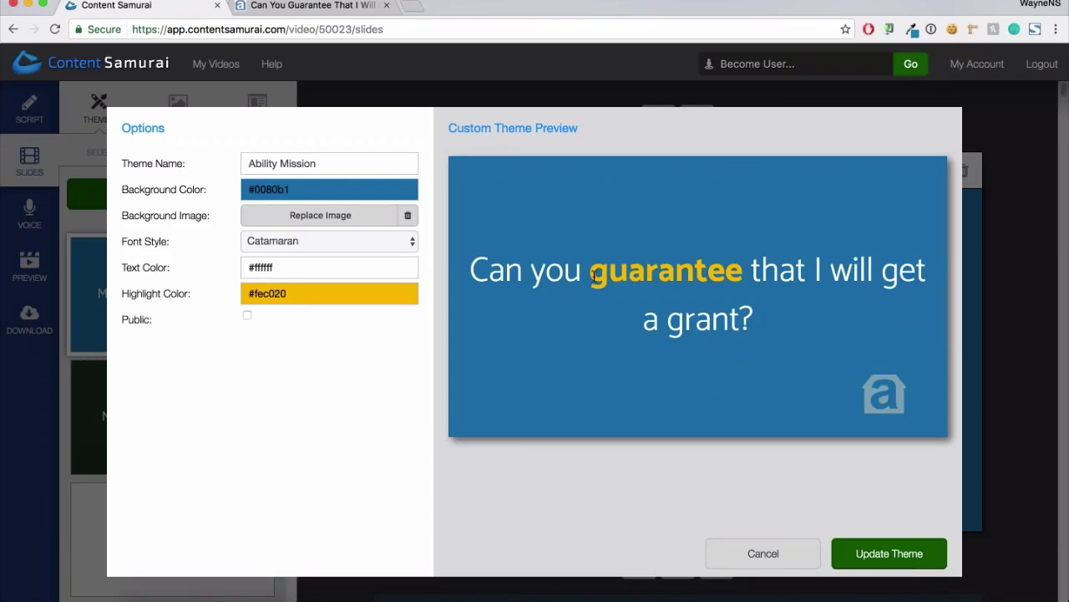
pyautogui.click(275, 293)
pyautogui.moveTo(358, 406); pyautogui.dragTo(361, 374)
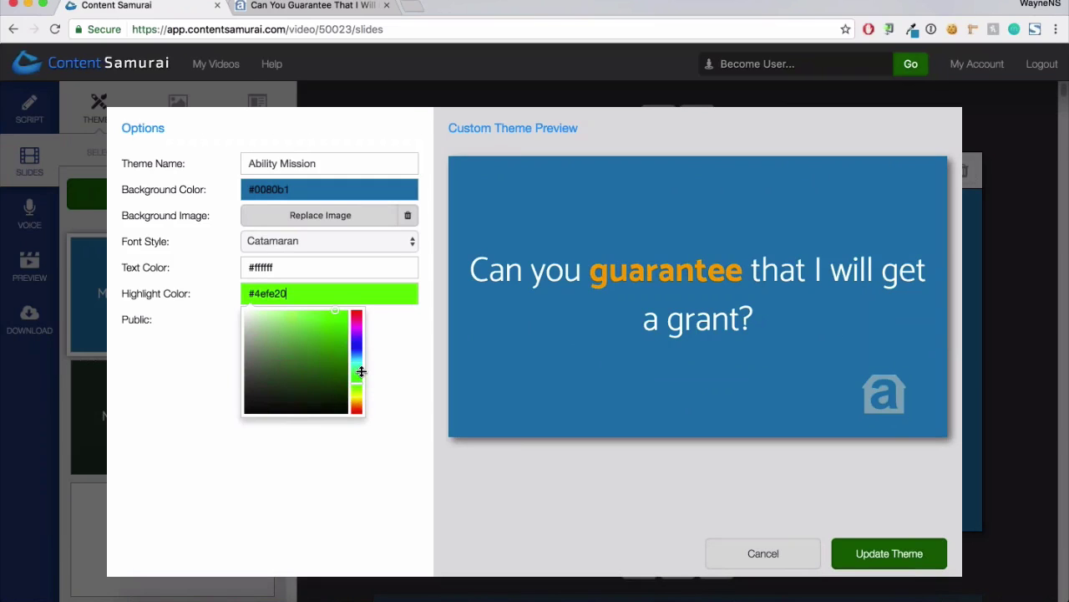
pyautogui.click(359, 368)
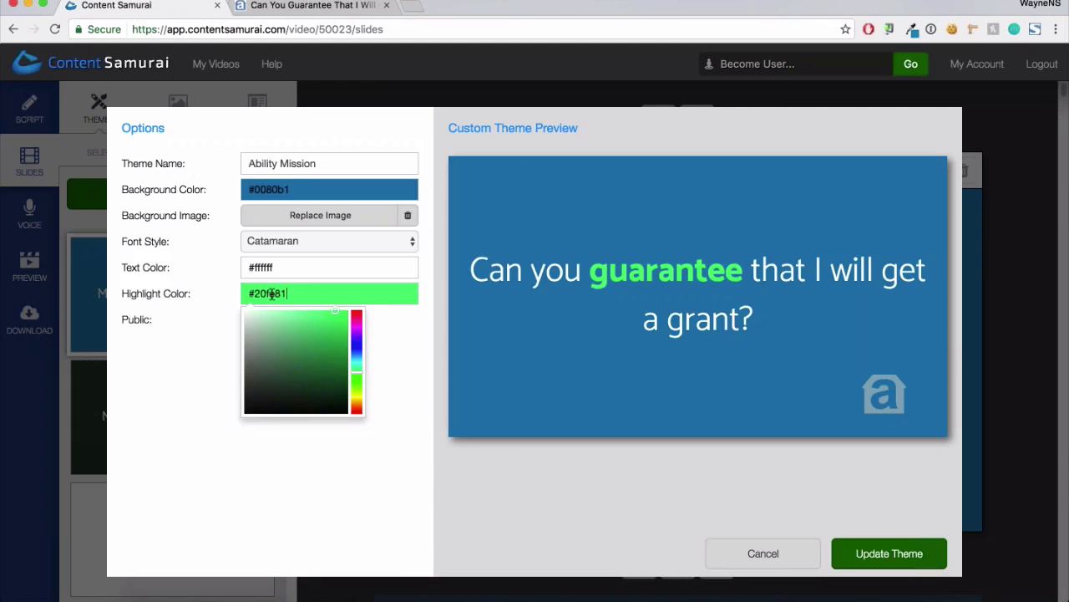
# Set the theme's highlight color to #f4b846 and update the theme
pyautogui.doubleClick(271, 293)
pyautogui.write('f4b846')
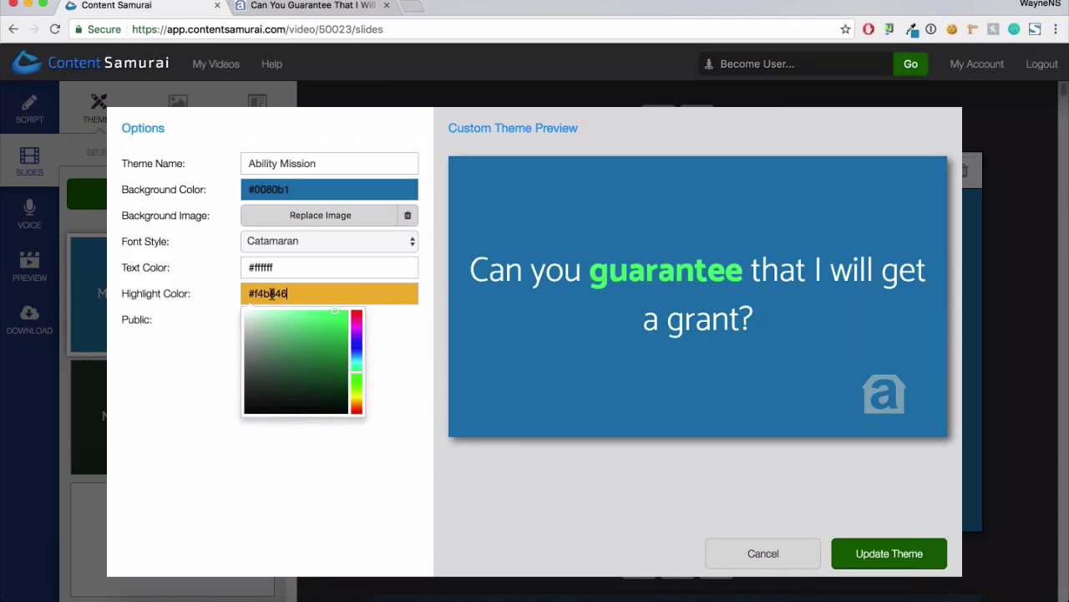
pyautogui.click(401, 471)
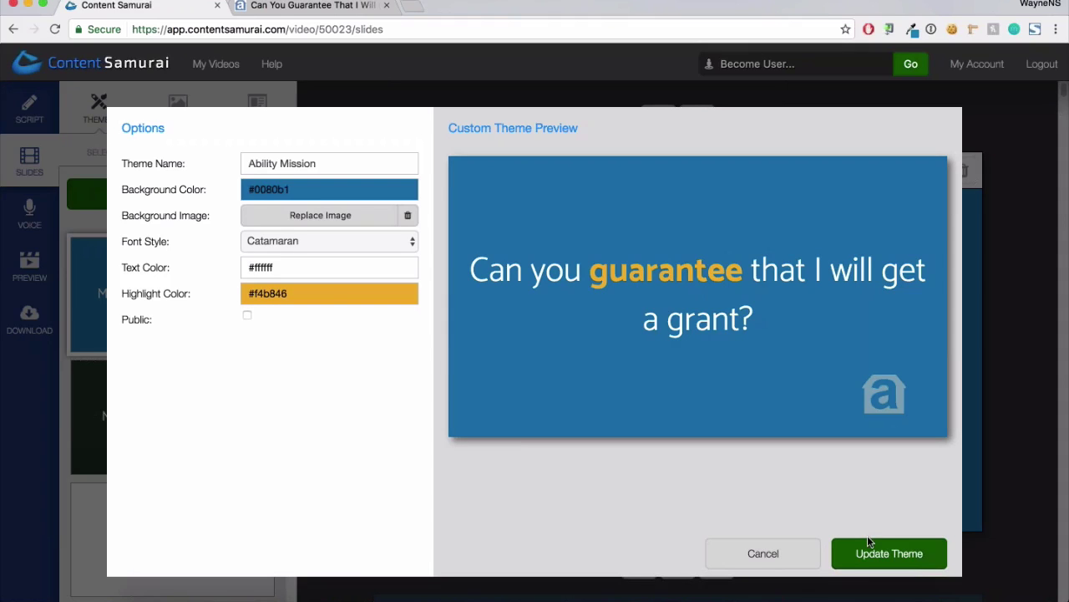
pyautogui.click(892, 555)
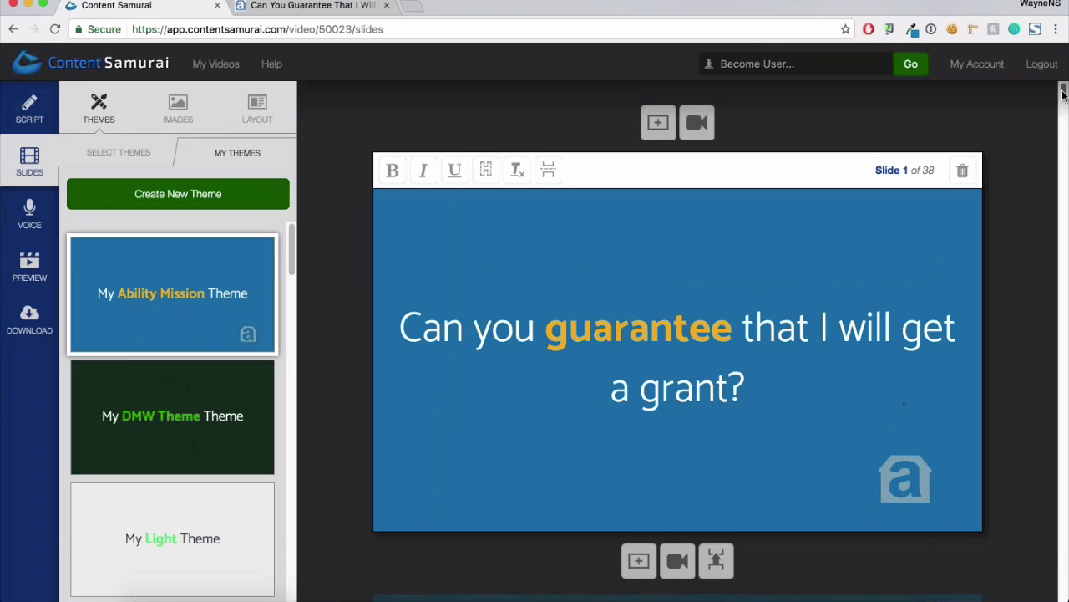
pyautogui.moveTo(1063, 95)
pyautogui.mouseDown()
pyautogui.moveTo(1065, 185)
pyautogui.moveTo(1066, 83)
pyautogui.mouseUp()
pyautogui.moveTo(294, 267); pyautogui.dragTo(315, 227)
pyautogui.moveTo(149, 302)
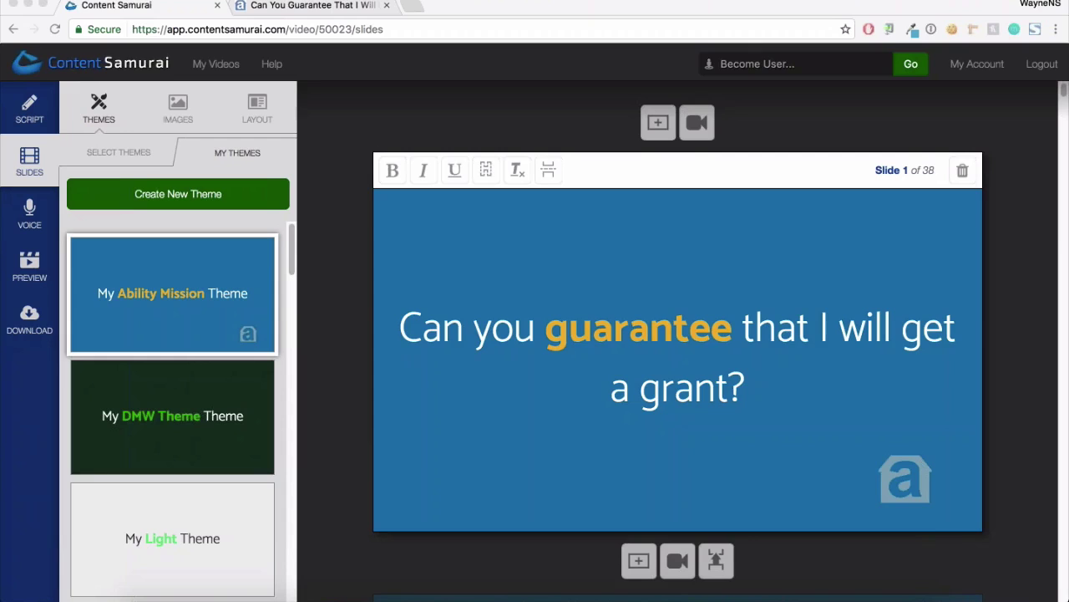
pyautogui.click(133, 156)
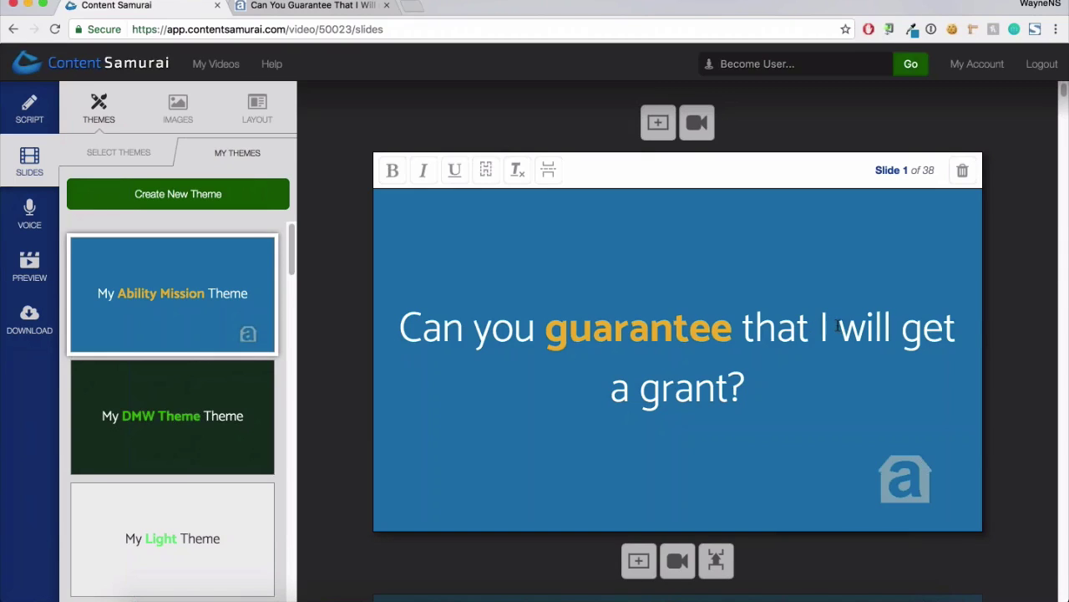
# Insert a line break on slide 1 after "that" so "I will get a grant?" starts the second line
pyautogui.click(650, 338)
pyautogui.click(839, 327)
pyautogui.press('Return')
pyautogui.press('BackSpace')
pyautogui.press('Left')
pyautogui.press('Left')
pyautogui.press('Return')
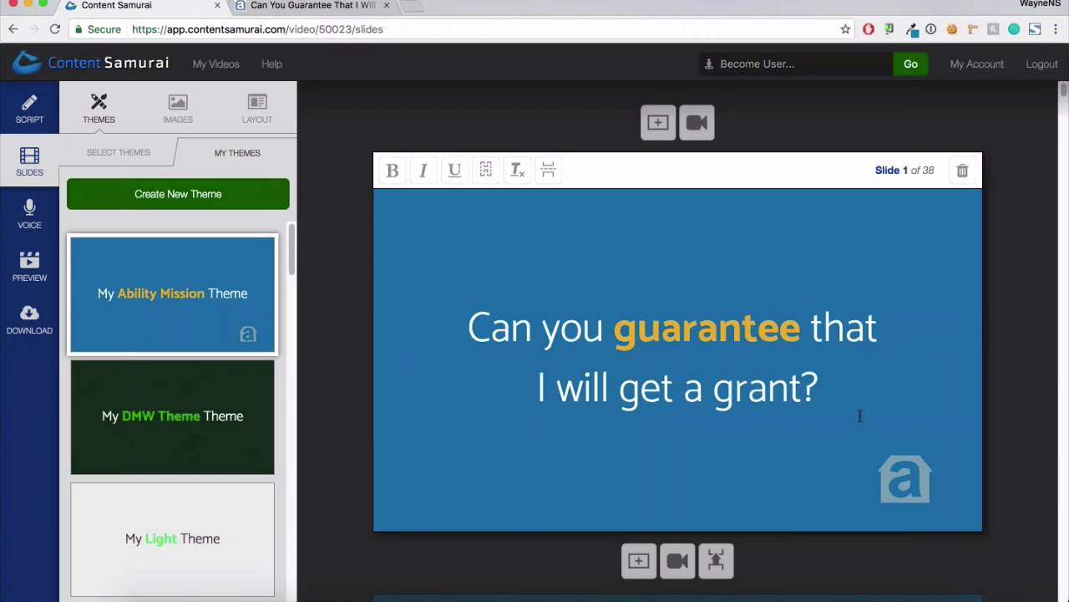
# Make the words "get a grant?" on slide 1 bold
pyautogui.click(816, 384)
pyautogui.moveTo(795, 384); pyautogui.dragTo(622, 385)
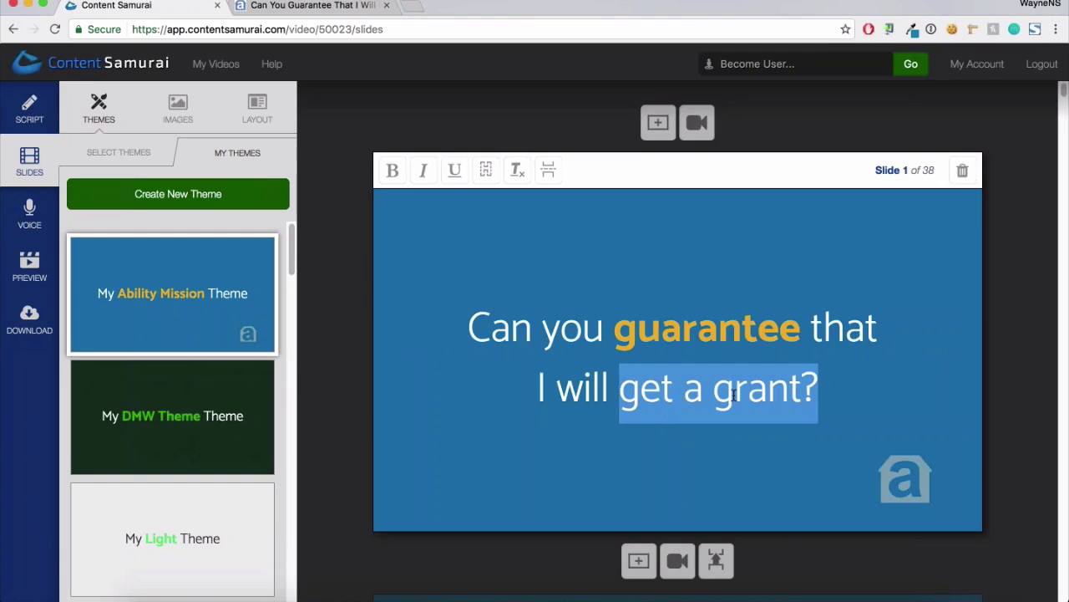
pyautogui.press('super+b')
pyautogui.click(816, 409)
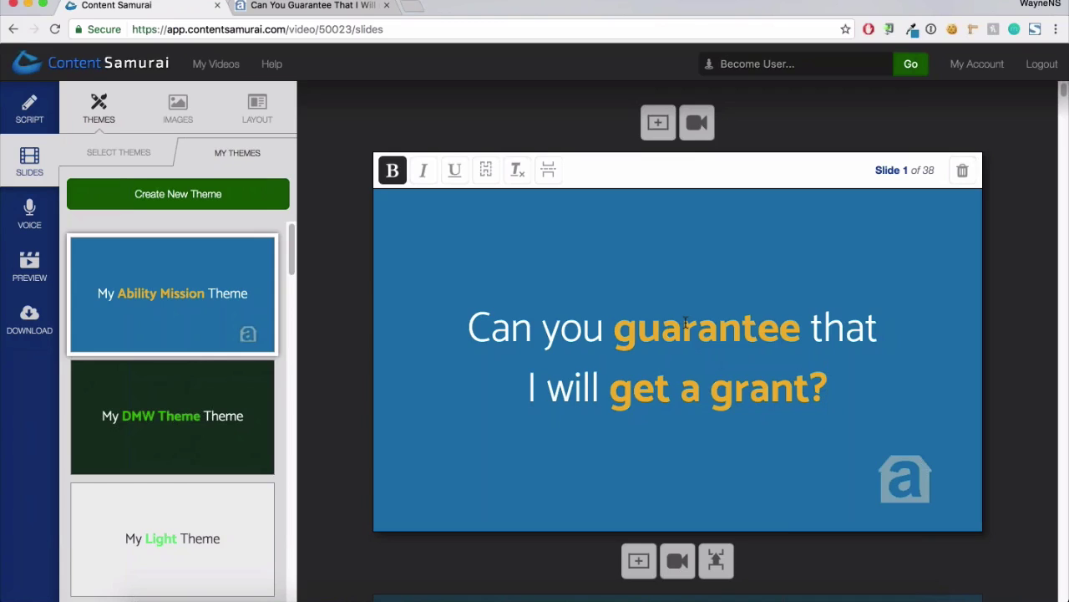
pyautogui.moveTo(850, 388); pyautogui.dragTo(611, 388)
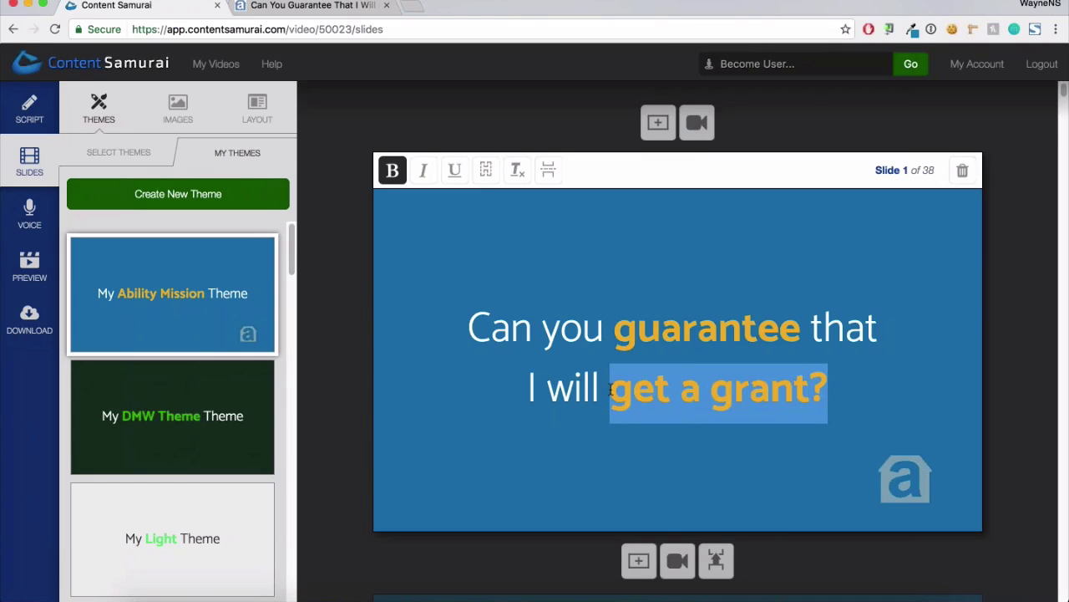
pyautogui.click(839, 377)
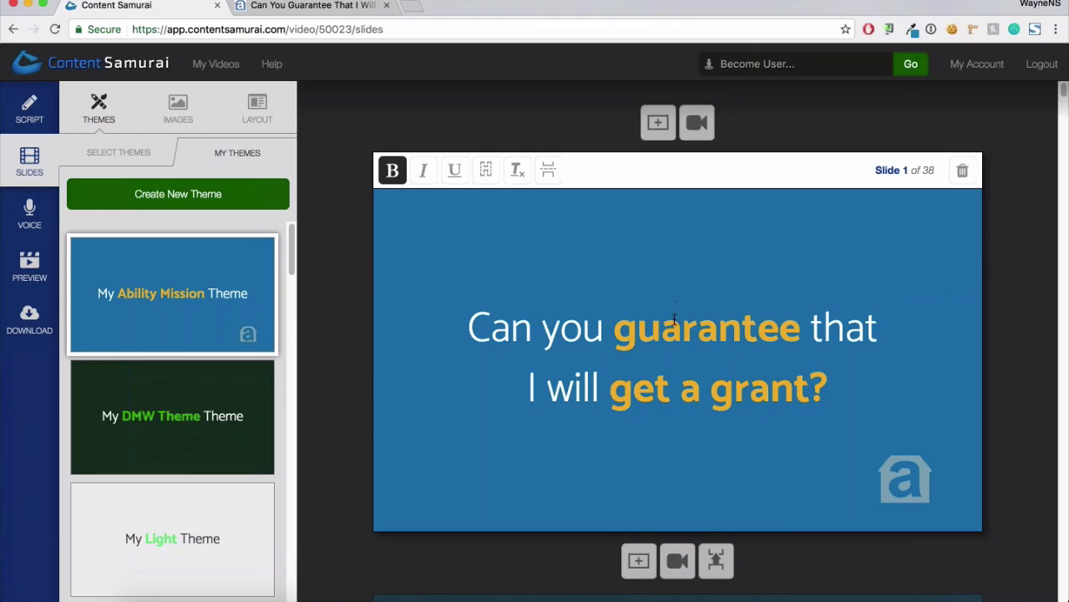
# Make the words "frequently asked question!" on slide 2 bold
pyautogui.scroll(-1, 673, 318)
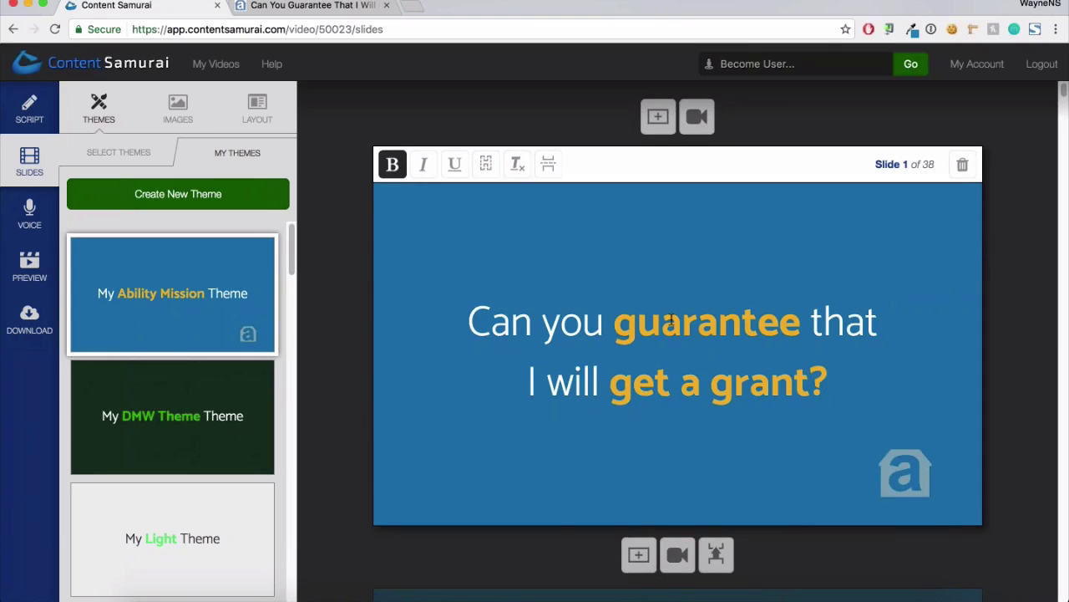
pyautogui.scroll(-2, 671, 319)
pyautogui.scroll(-8, 671, 318)
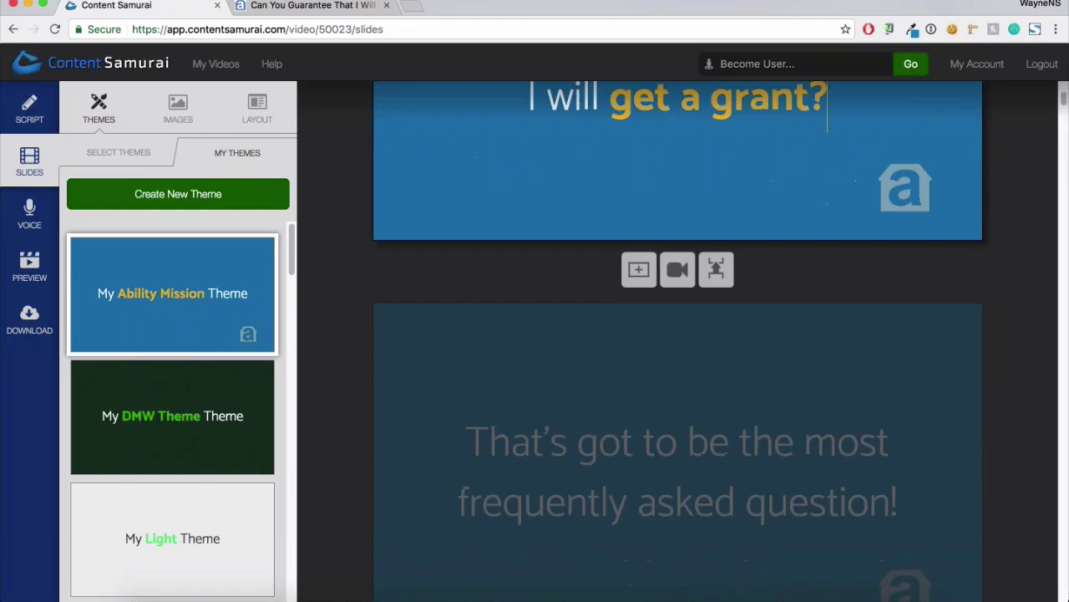
pyautogui.scroll(-4, 671, 318)
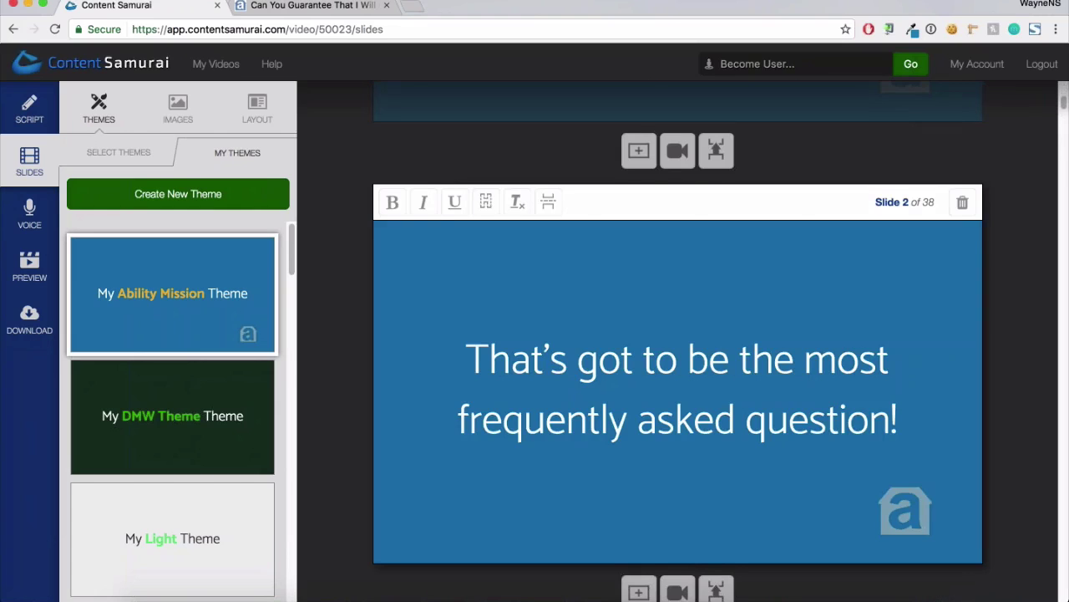
pyautogui.scroll(-1, 893, 376)
pyautogui.moveTo(895, 377); pyautogui.dragTo(457, 378)
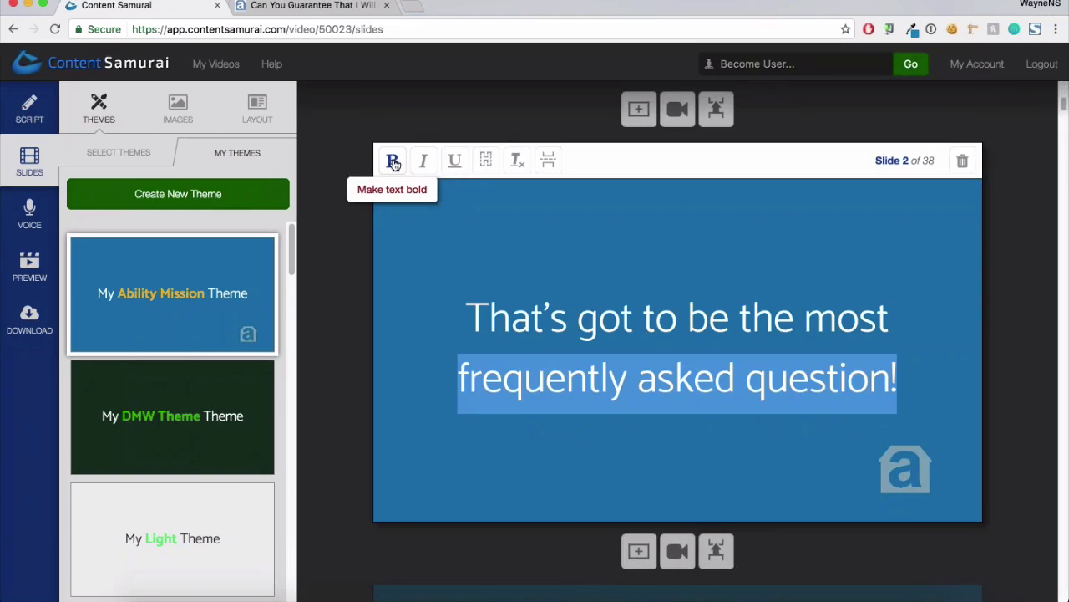
pyautogui.click(393, 162)
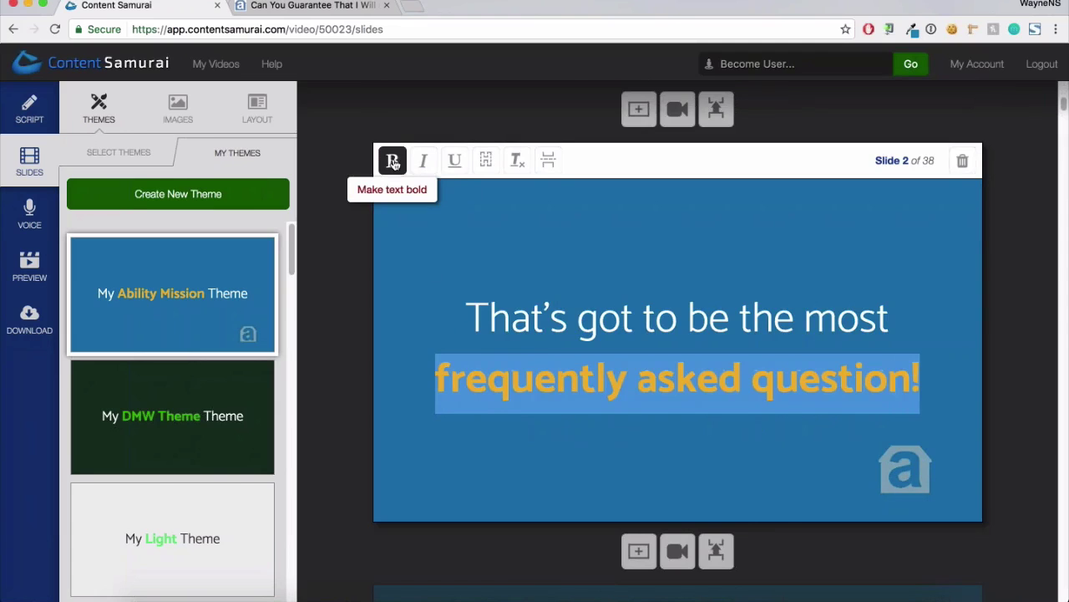
pyautogui.click(689, 397)
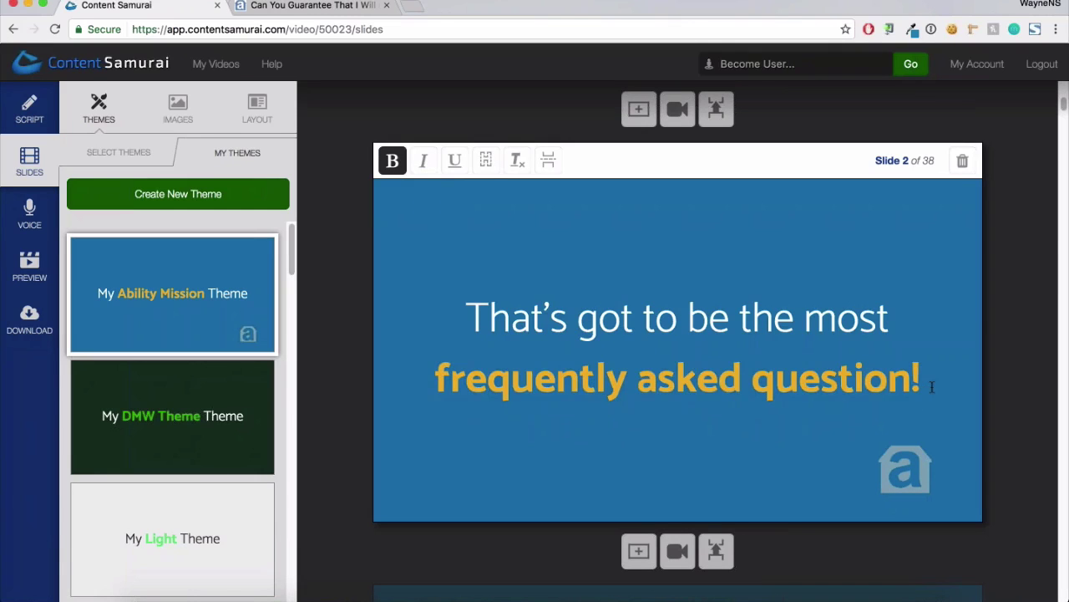
# Make the words "honest answer" on slide 3 bold
pyautogui.scroll(-3, 932, 387)
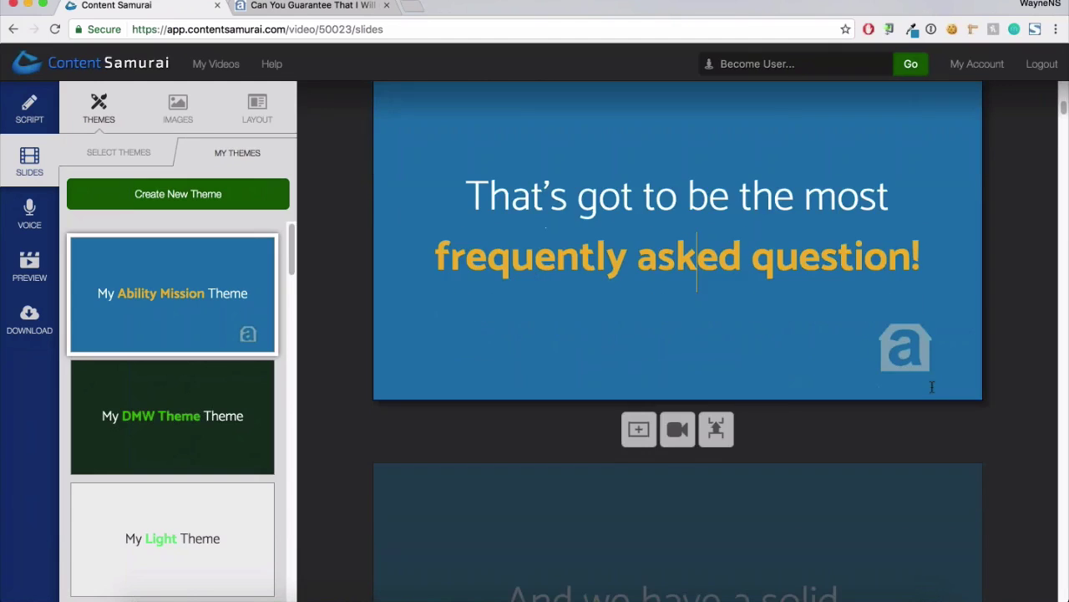
pyautogui.scroll(-4, 932, 387)
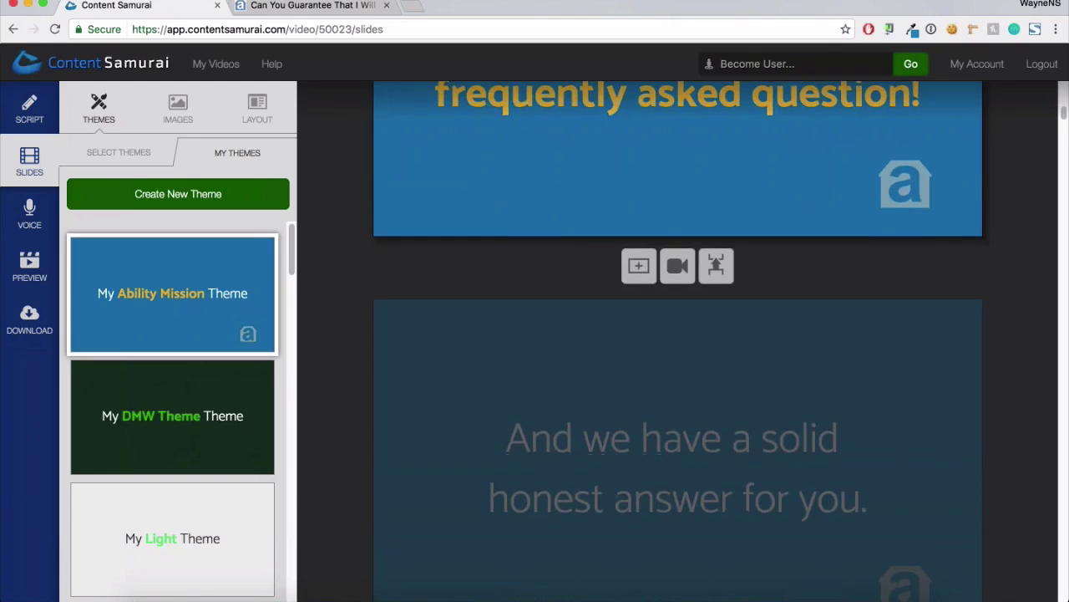
pyautogui.click(932, 387)
pyautogui.moveTo(729, 399); pyautogui.dragTo(486, 399)
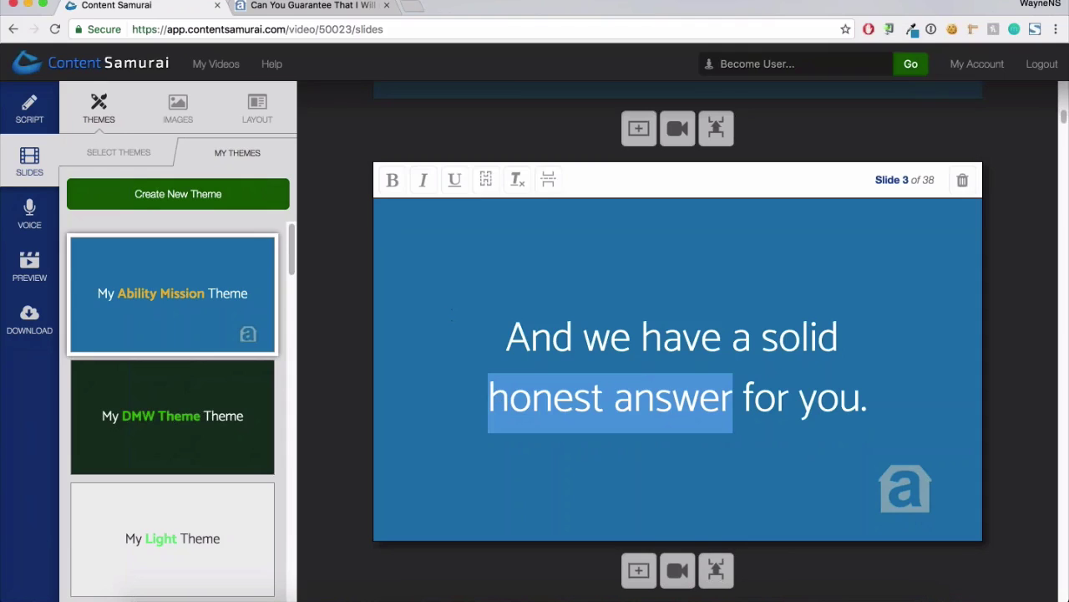
pyautogui.click(393, 183)
pyautogui.click(738, 402)
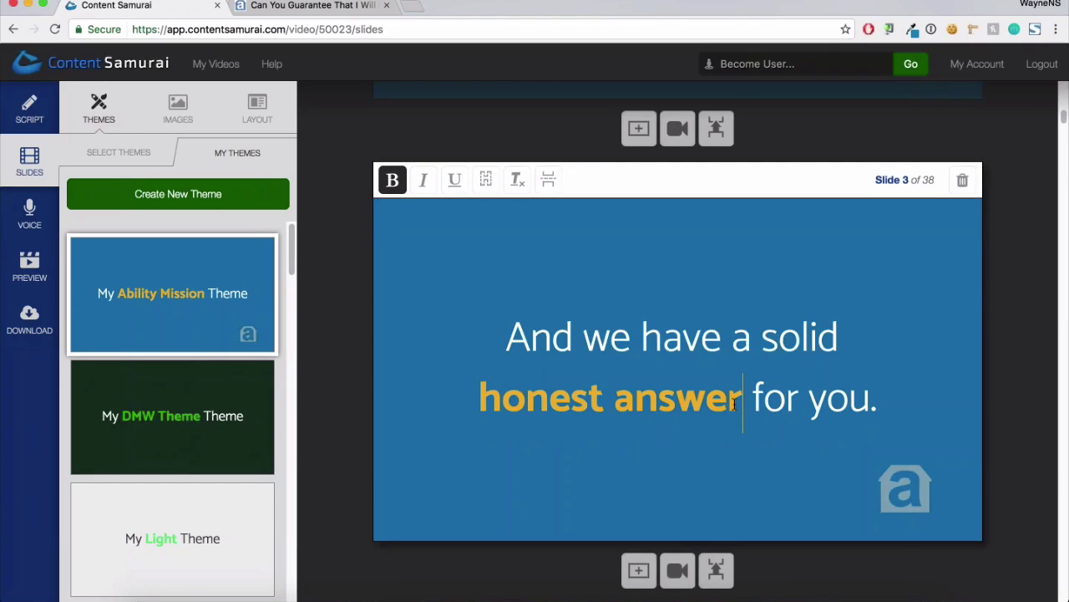
# Make the word "IF" on slide 4 bold
pyautogui.scroll(-2, 735, 404)
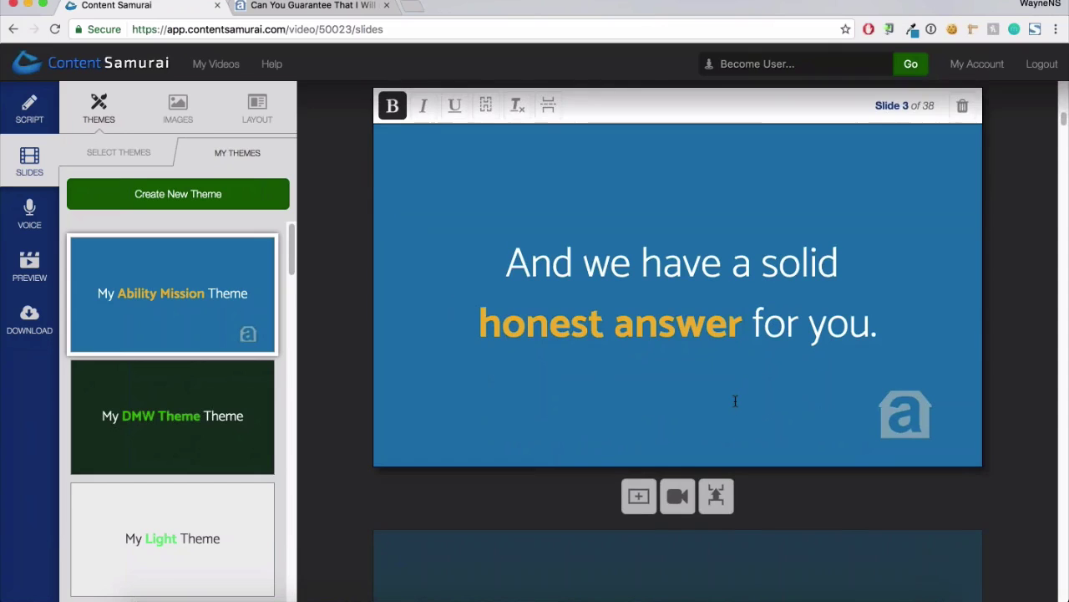
pyautogui.scroll(-2, 736, 404)
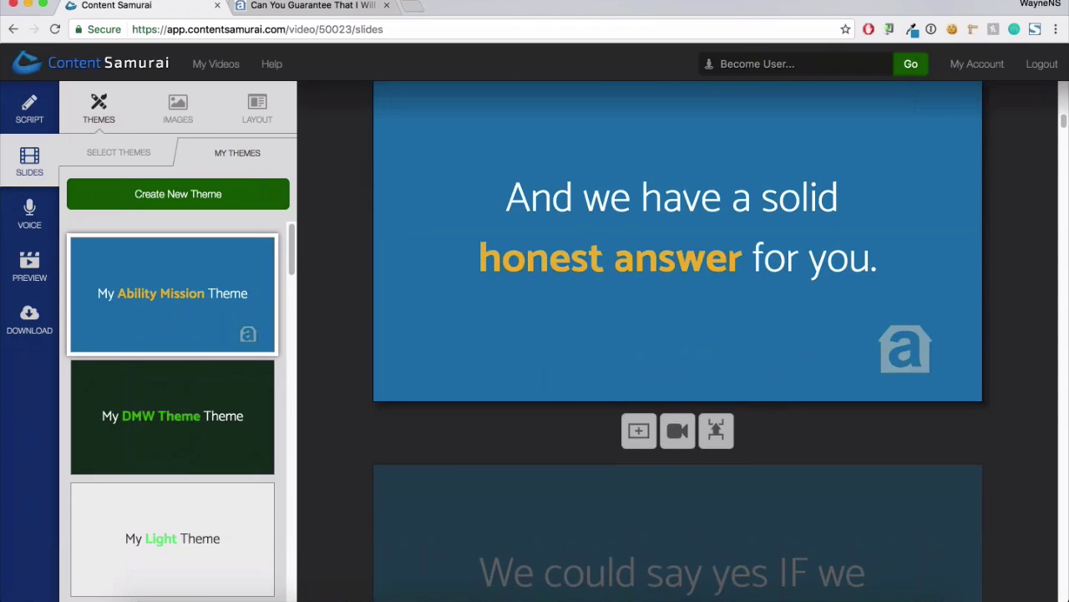
pyautogui.scroll(-3, 737, 334)
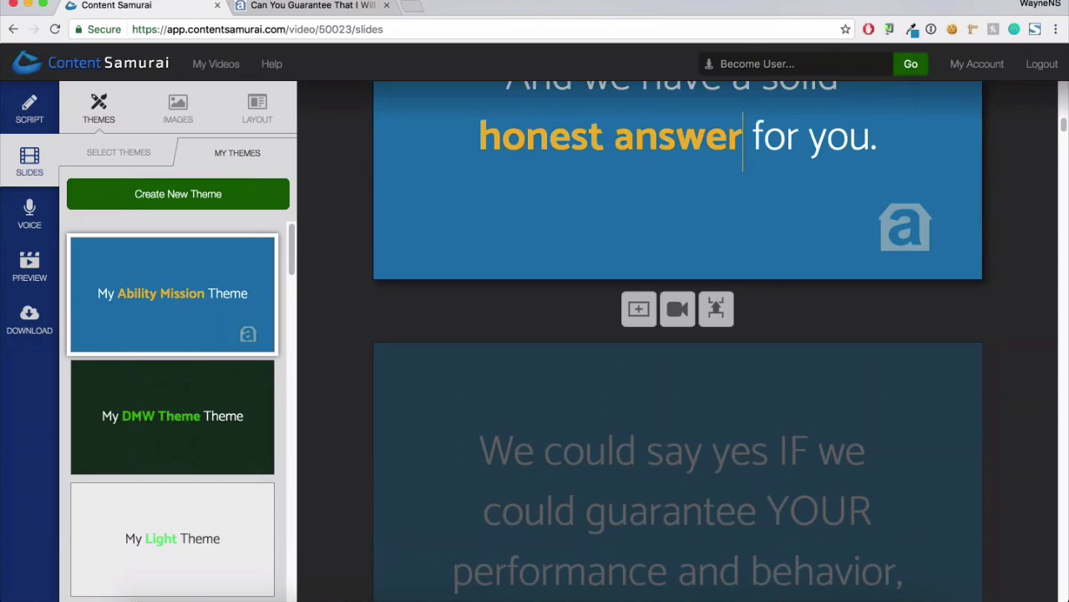
pyautogui.scroll(-3, 677, 403)
pyautogui.scroll(-2, 794, 334)
pyautogui.doubleClick(793, 281)
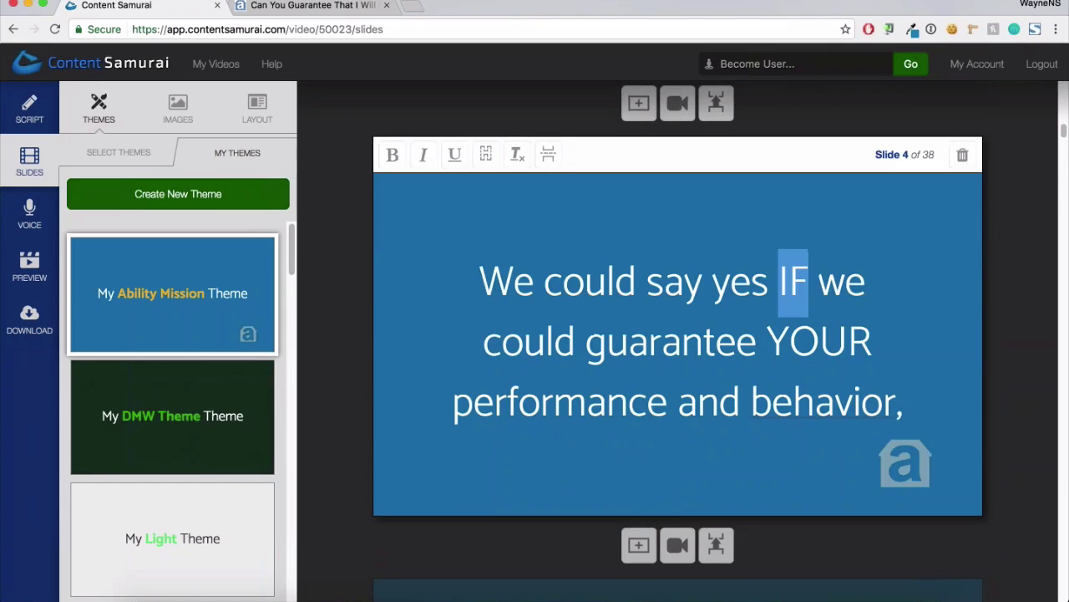
pyautogui.click(393, 158)
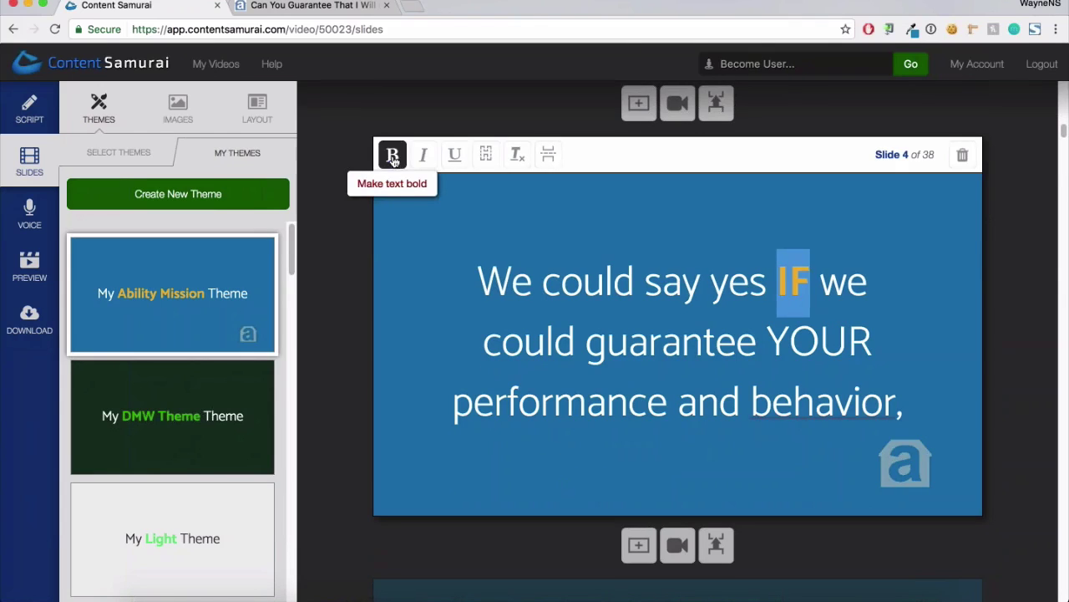
# Make the word "YOUR" and the line "performance and behavior," on slide 4 bold
pyautogui.moveTo(767, 343); pyautogui.dragTo(865, 347)
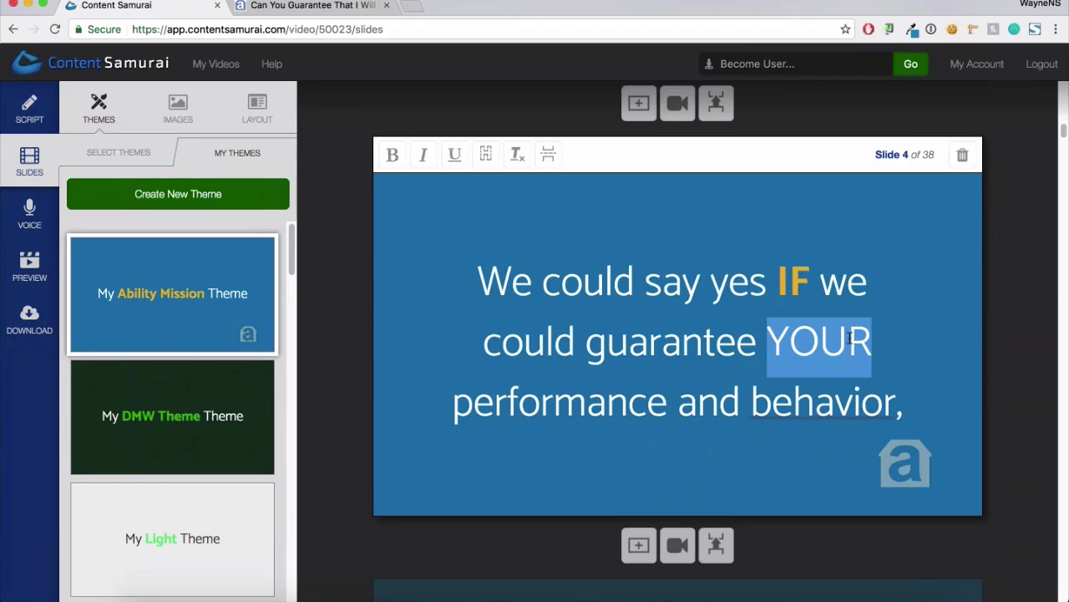
pyautogui.press('super+b')
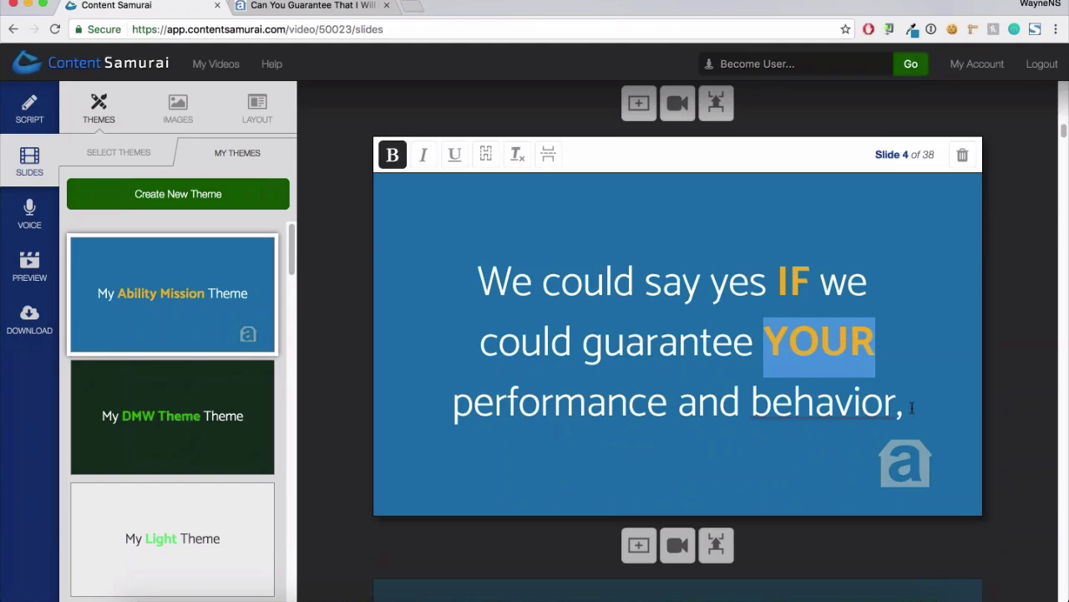
pyautogui.moveTo(911, 407); pyautogui.dragTo(444, 394)
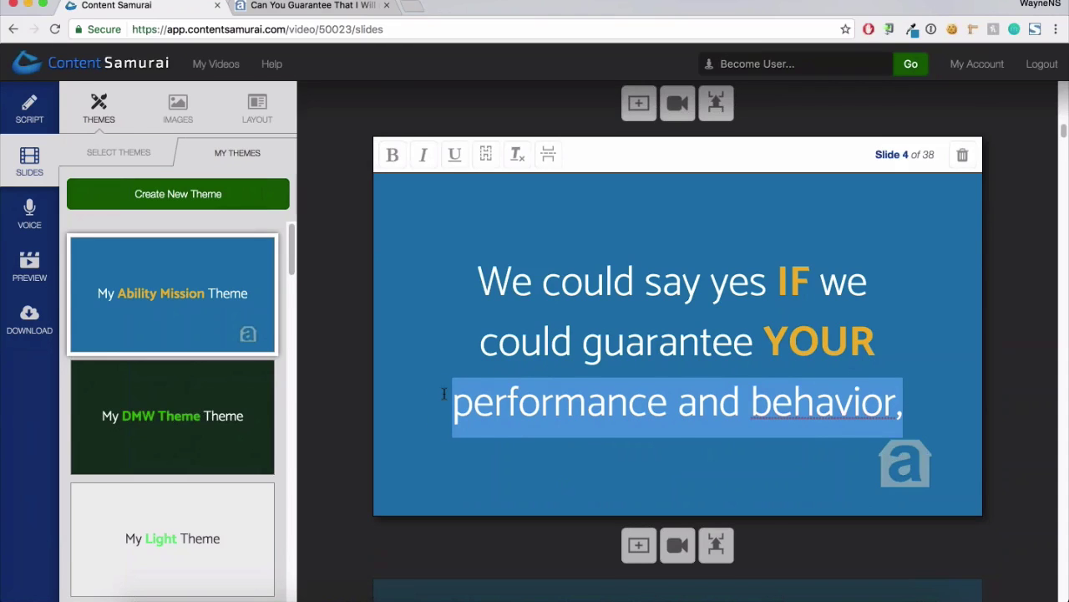
pyautogui.hotkey('ctrl', 'b')
pyautogui.click(929, 405)
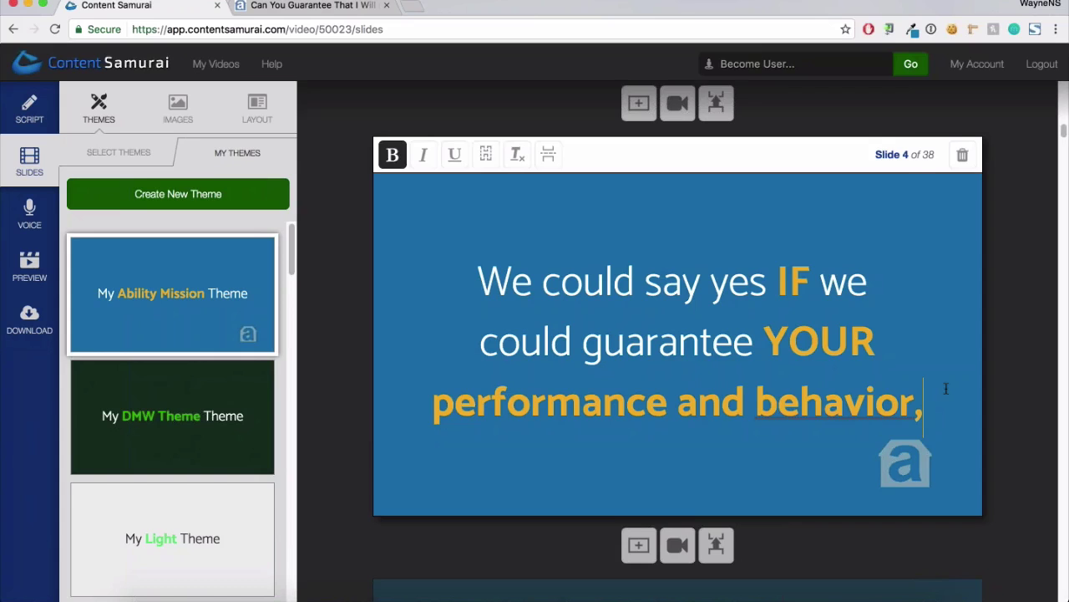
pyautogui.scroll(-1, 946, 387)
pyautogui.scroll(-4, 946, 388)
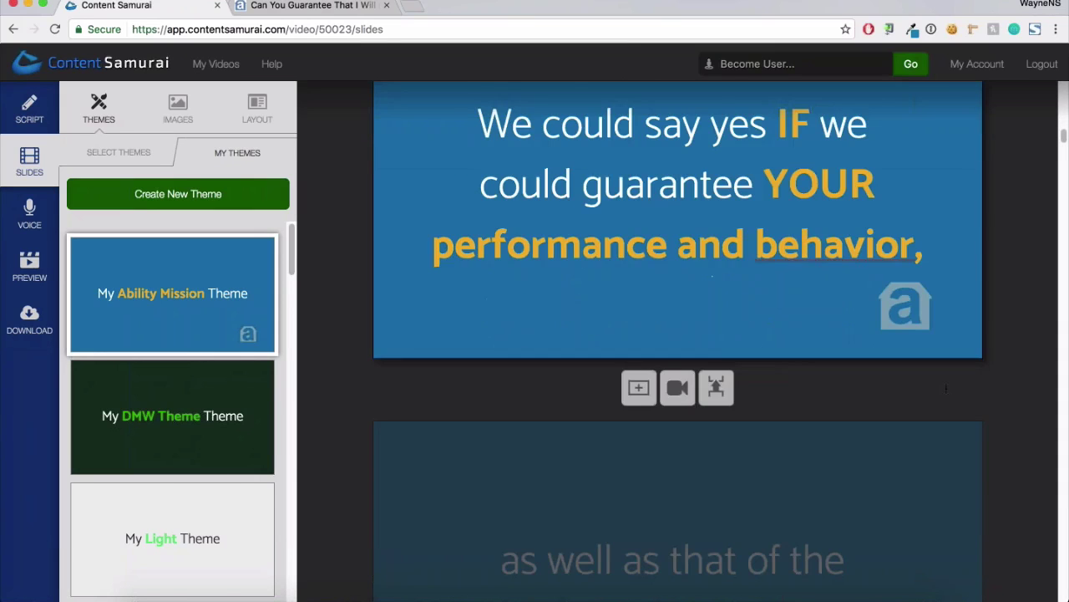
# Make the words "granting agency." on slide 5 bold
pyautogui.scroll(-4, 946, 388)
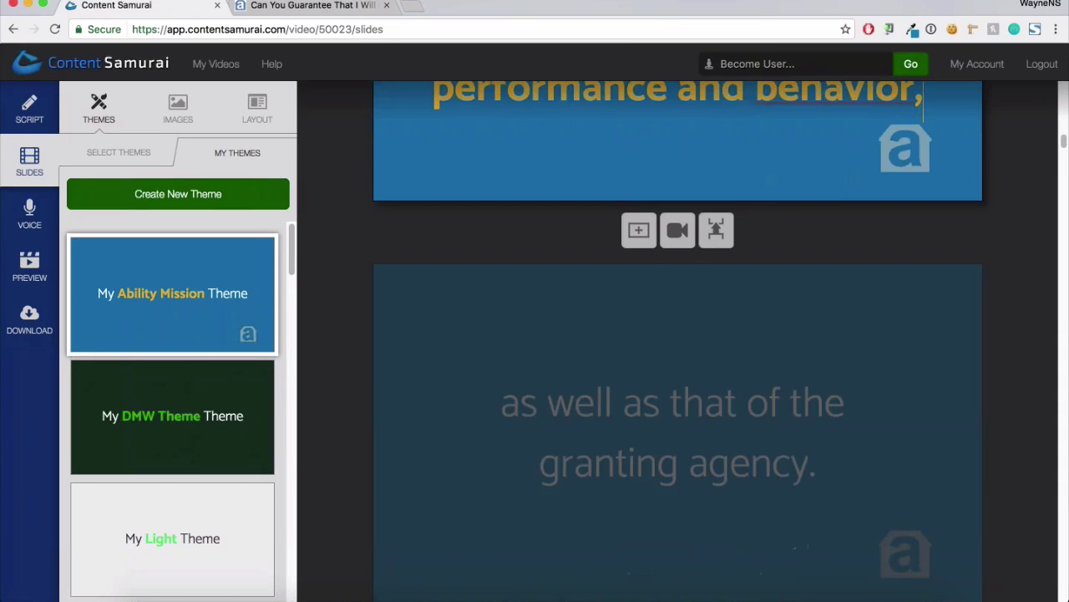
pyautogui.scroll(-2, 945, 387)
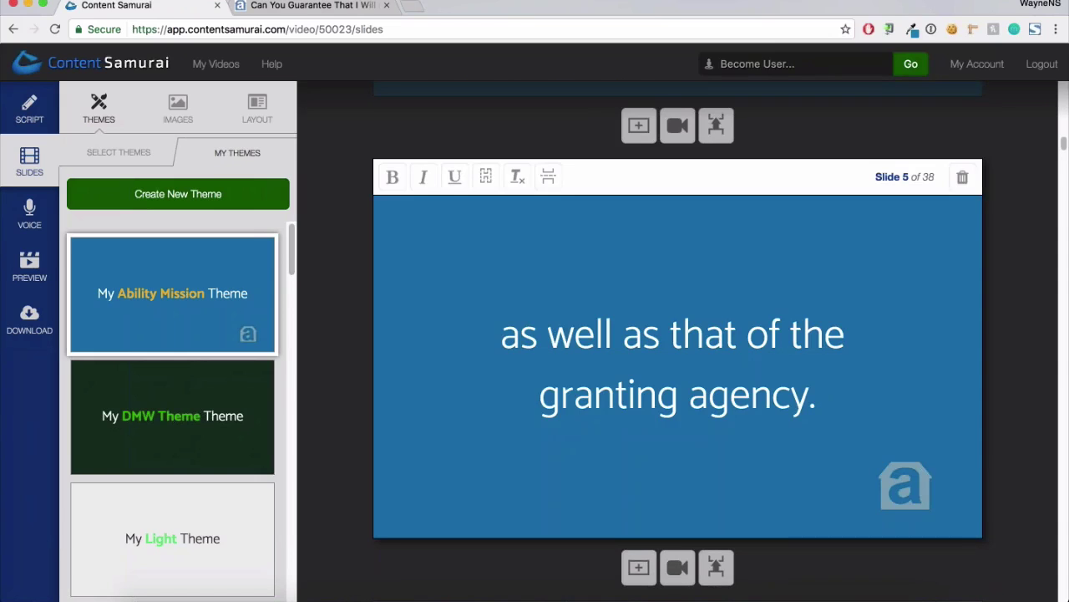
pyautogui.scroll(-1, 943, 386)
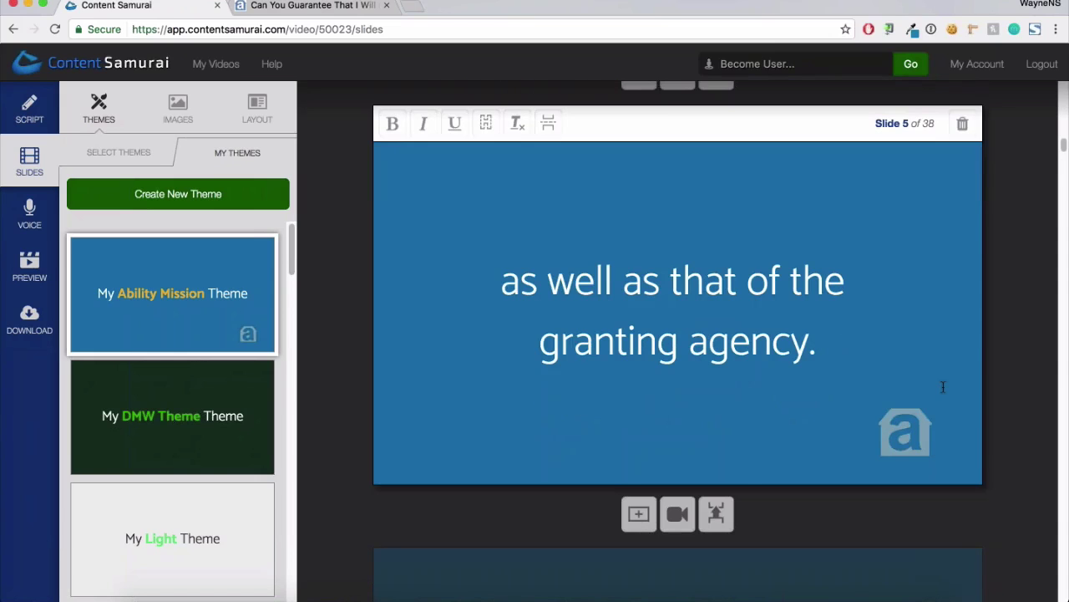
pyautogui.scroll(1, 943, 386)
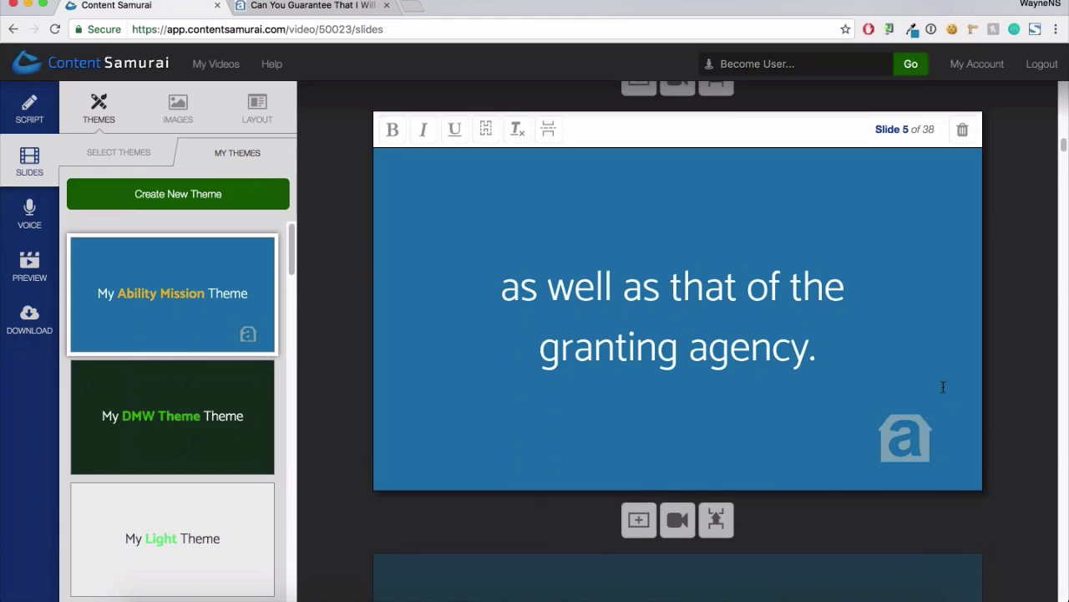
pyautogui.scroll(1, 943, 386)
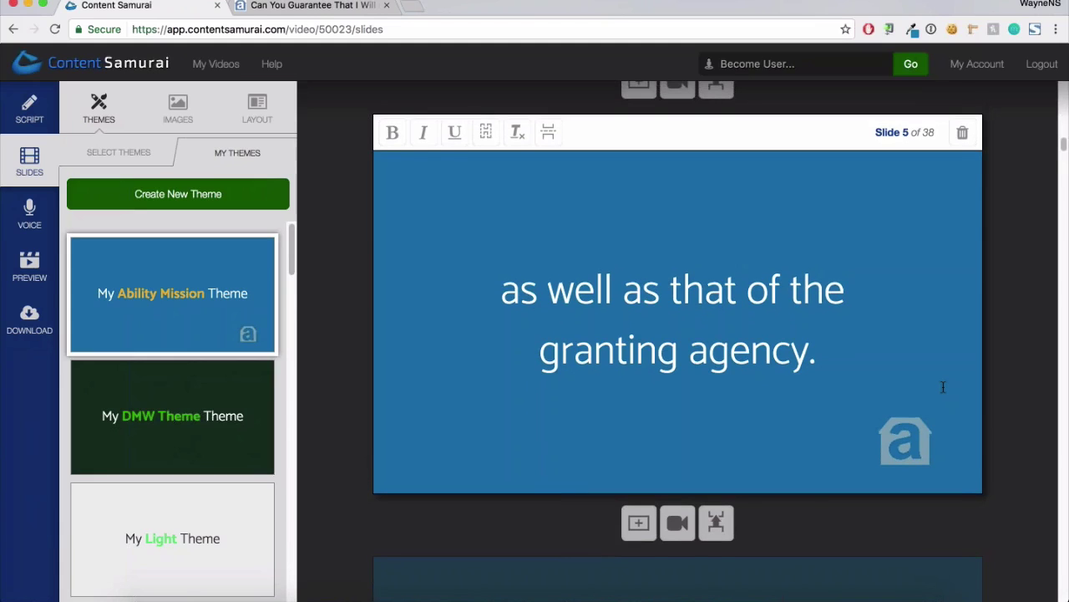
pyautogui.scroll(1, 943, 387)
pyautogui.click(815, 359)
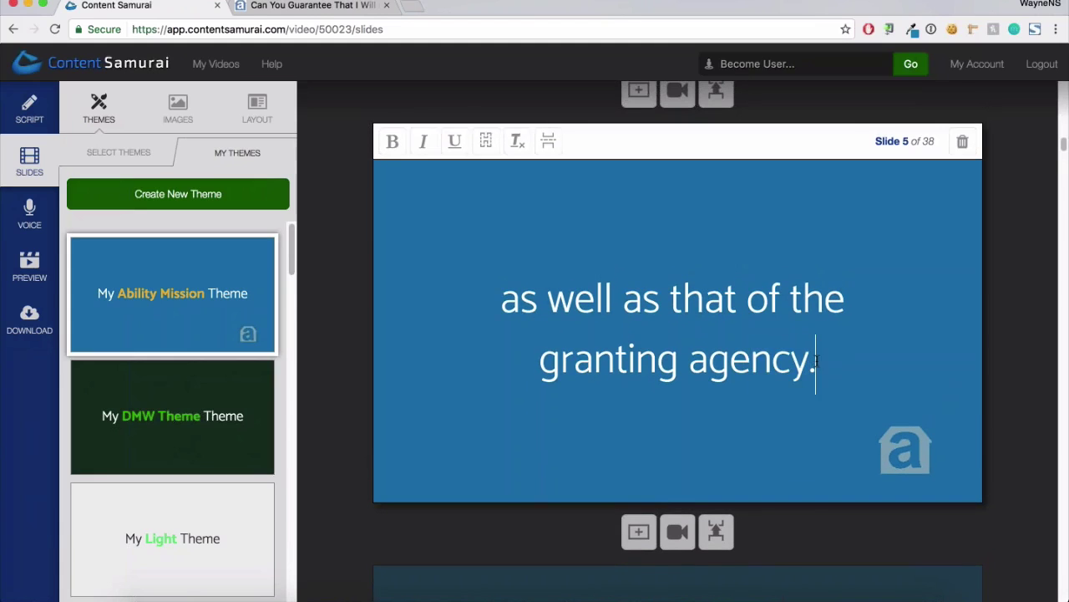
pyautogui.press('super+shift+Left')
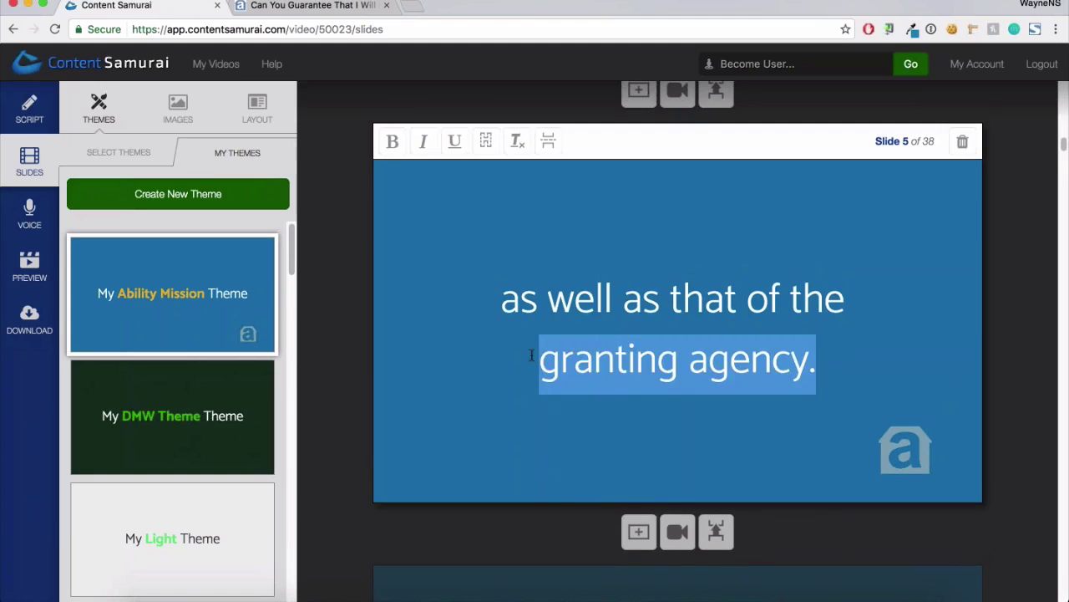
pyautogui.press('super+b')
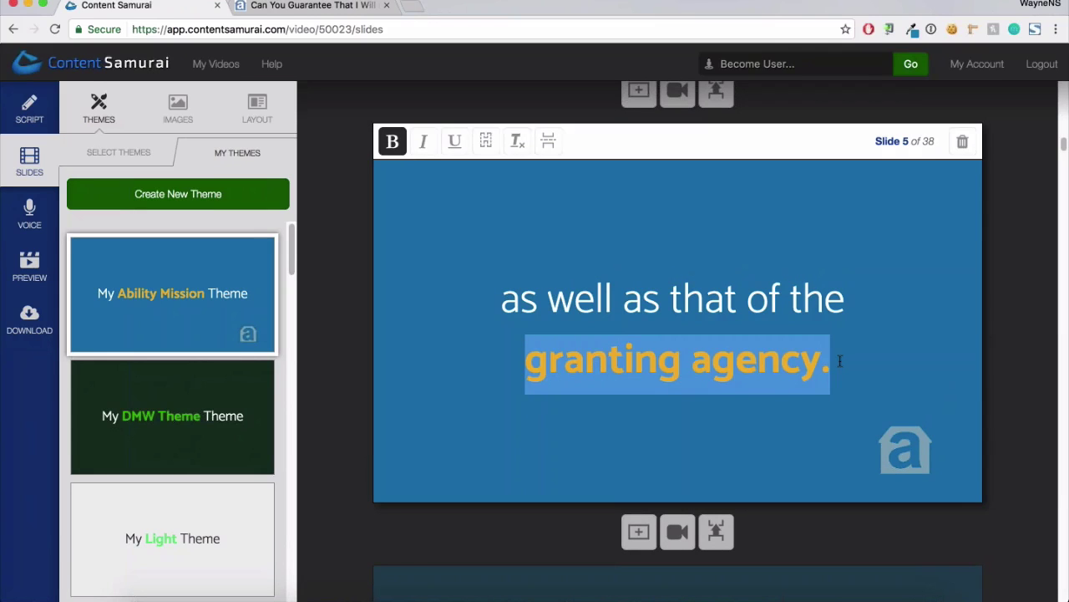
pyautogui.click(842, 359)
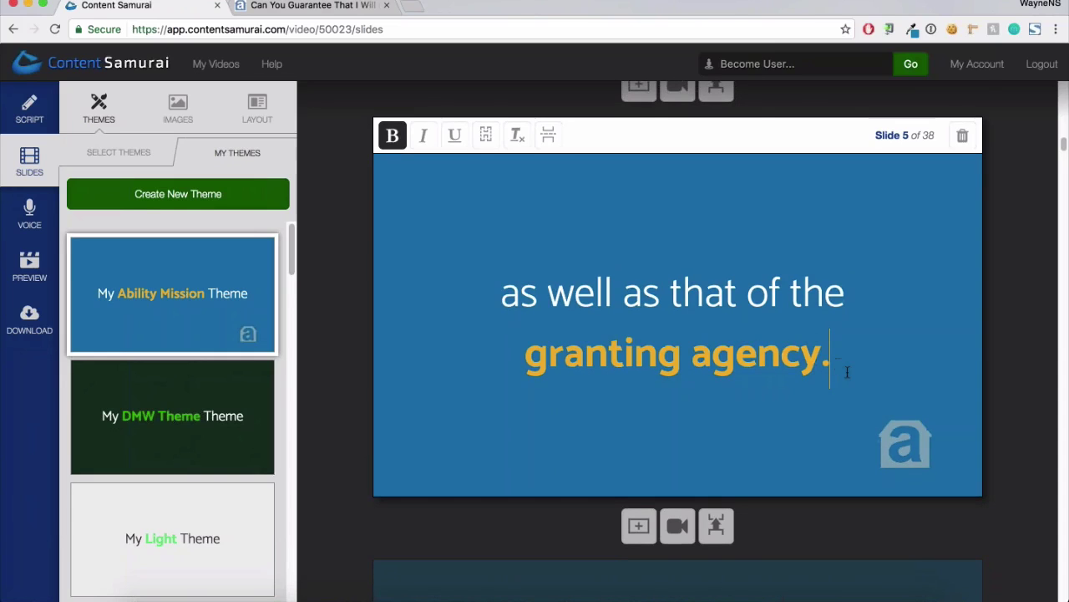
# Make the words "nor anyone" on slide 6 bold
pyautogui.scroll(-2, 844, 372)
pyautogui.scroll(-8, 851, 372)
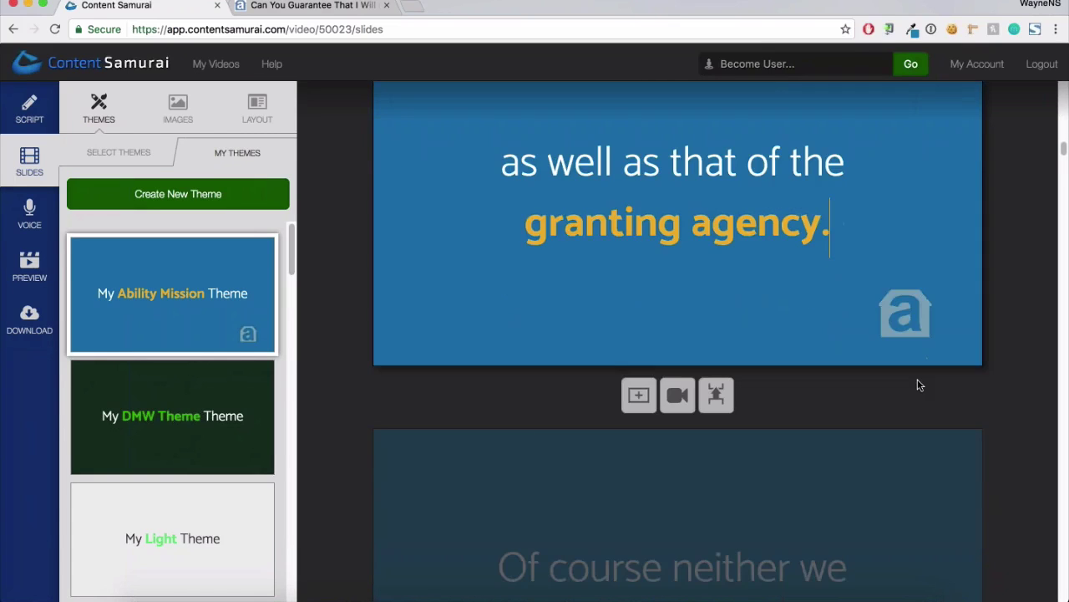
pyautogui.click(669, 381)
pyautogui.moveTo(669, 380); pyautogui.dragTo(479, 380)
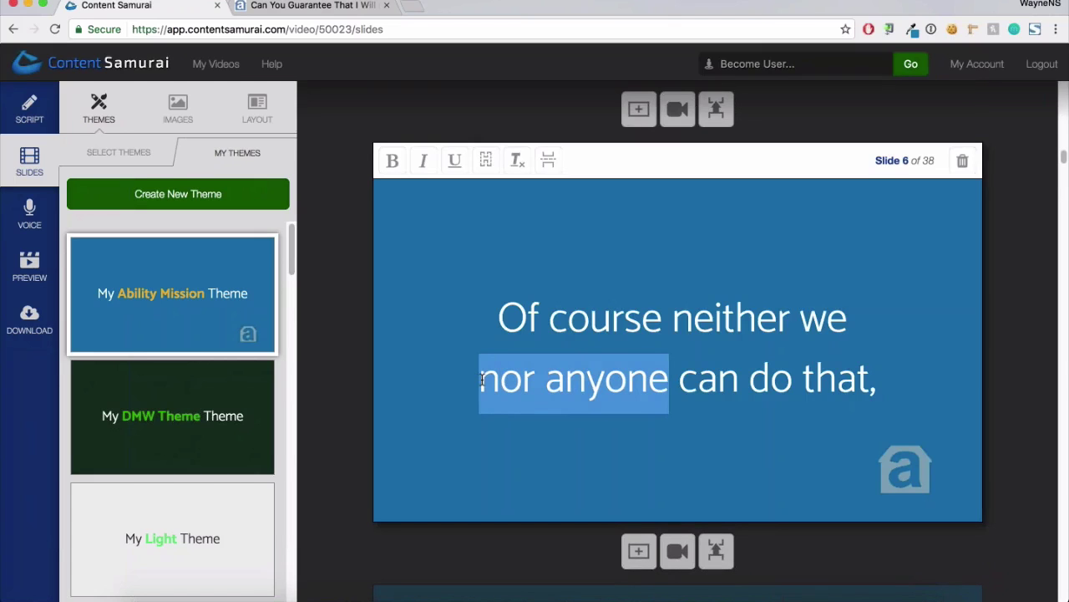
pyautogui.press('super+b')
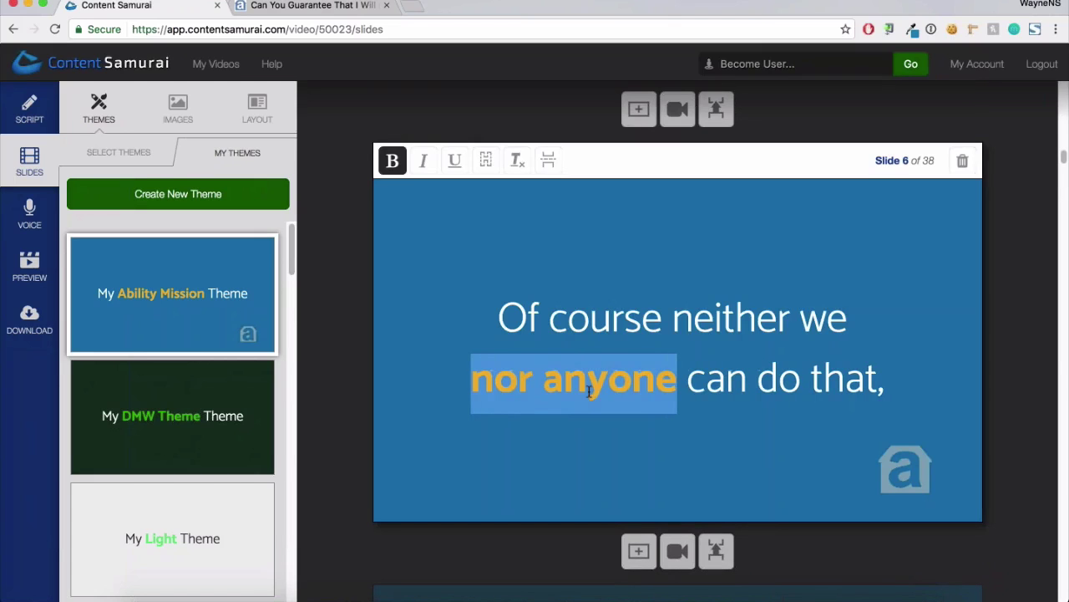
pyautogui.click(904, 380)
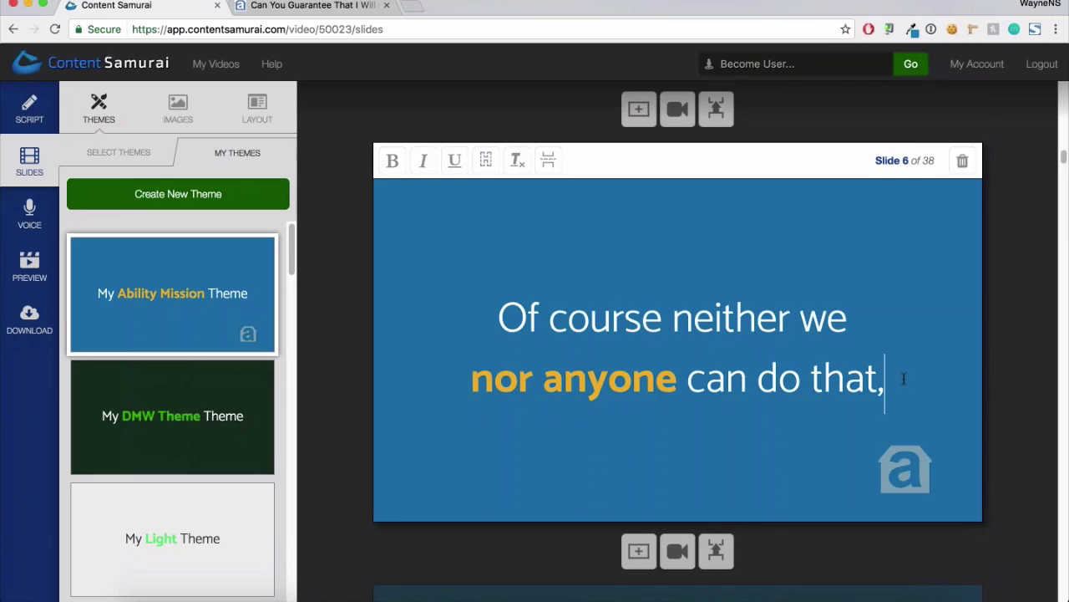
# Make the words "simple truthful" and "is NO." on slide 7 bold
pyautogui.scroll(-1, 903, 378)
pyautogui.scroll(-5, 892, 378)
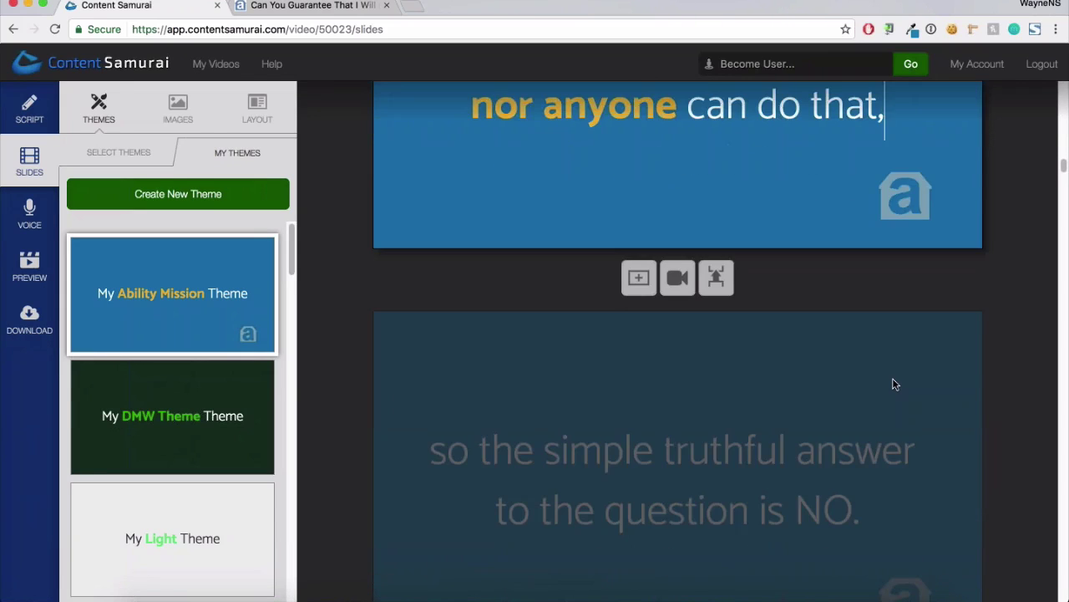
pyautogui.click(916, 379)
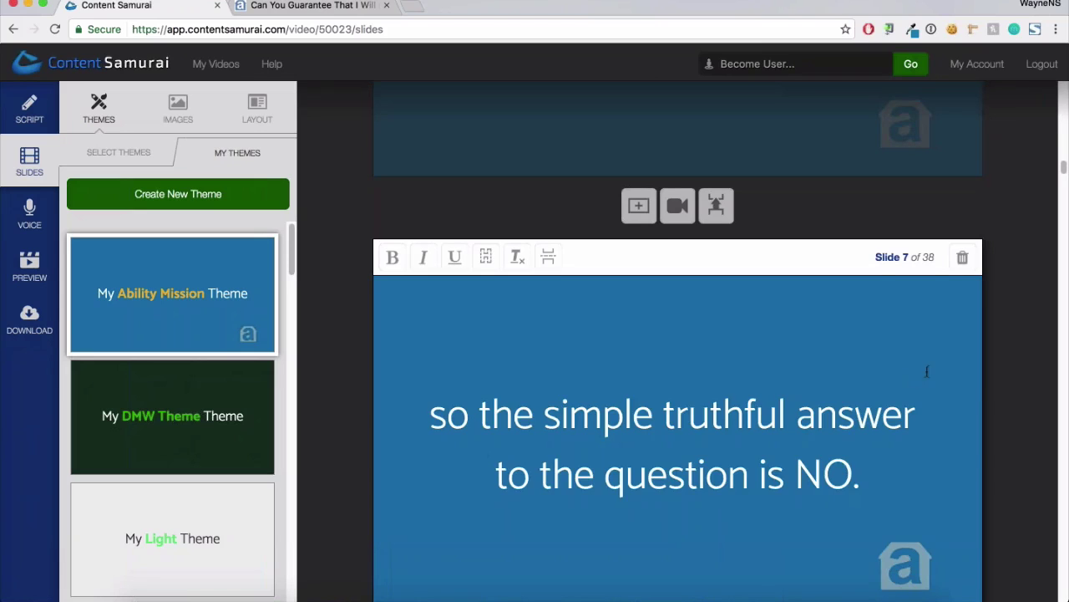
pyautogui.scroll(-1, 881, 386)
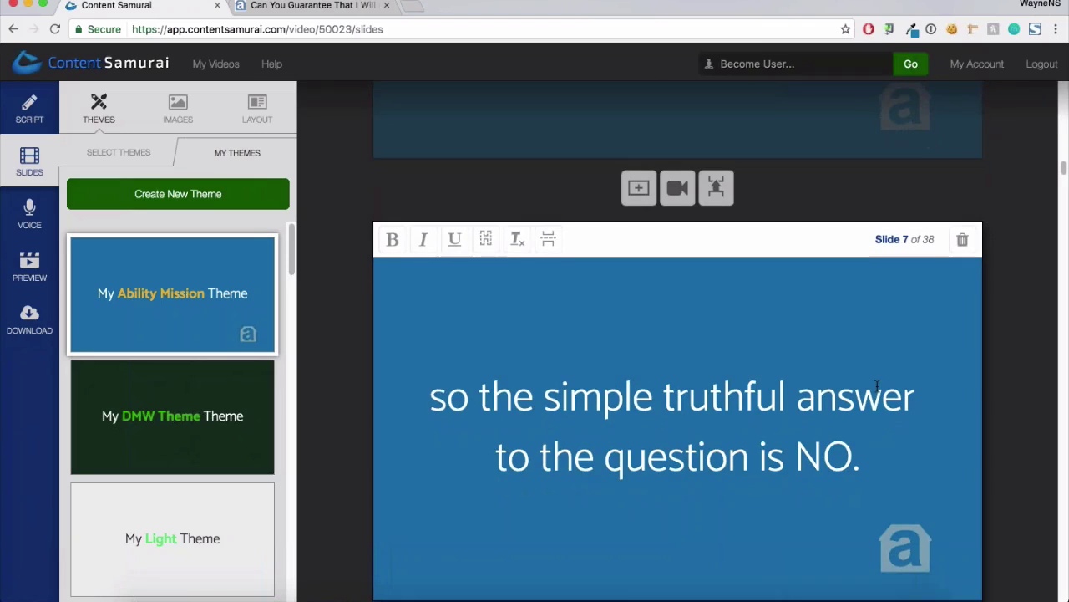
pyautogui.moveTo(785, 373); pyautogui.dragTo(544, 368)
pyautogui.press('super+b')
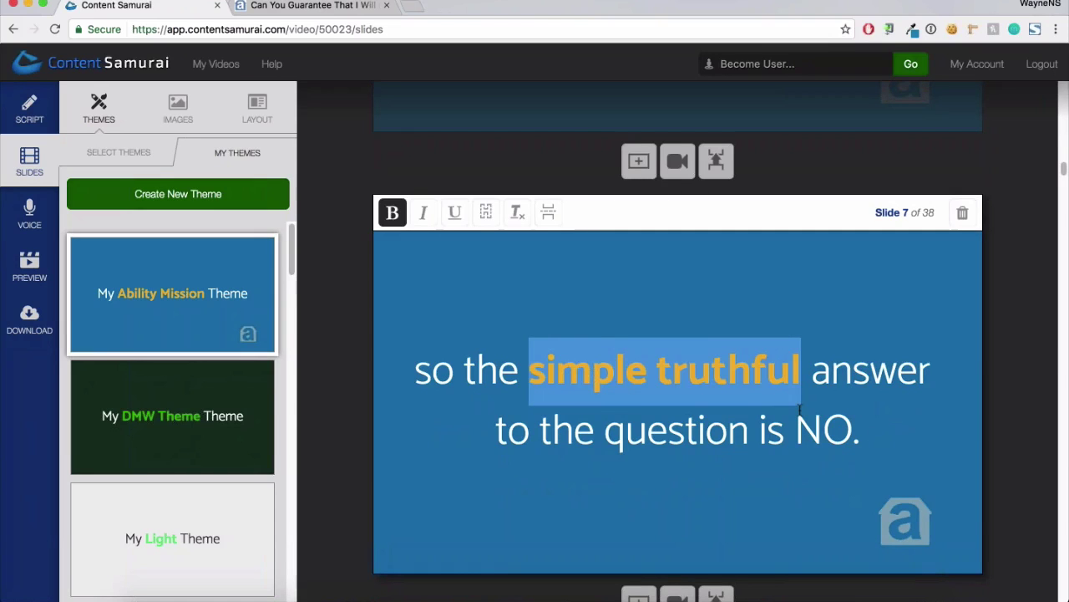
pyautogui.click(869, 436)
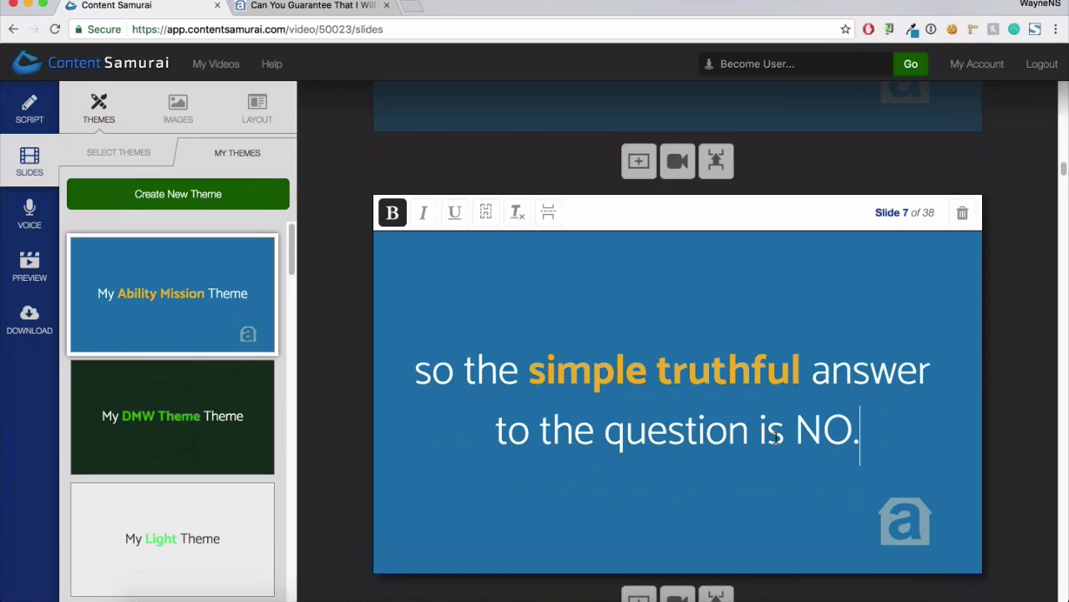
pyautogui.moveTo(759, 434); pyautogui.dragTo(877, 432)
pyautogui.press('super+b')
pyautogui.click(866, 443)
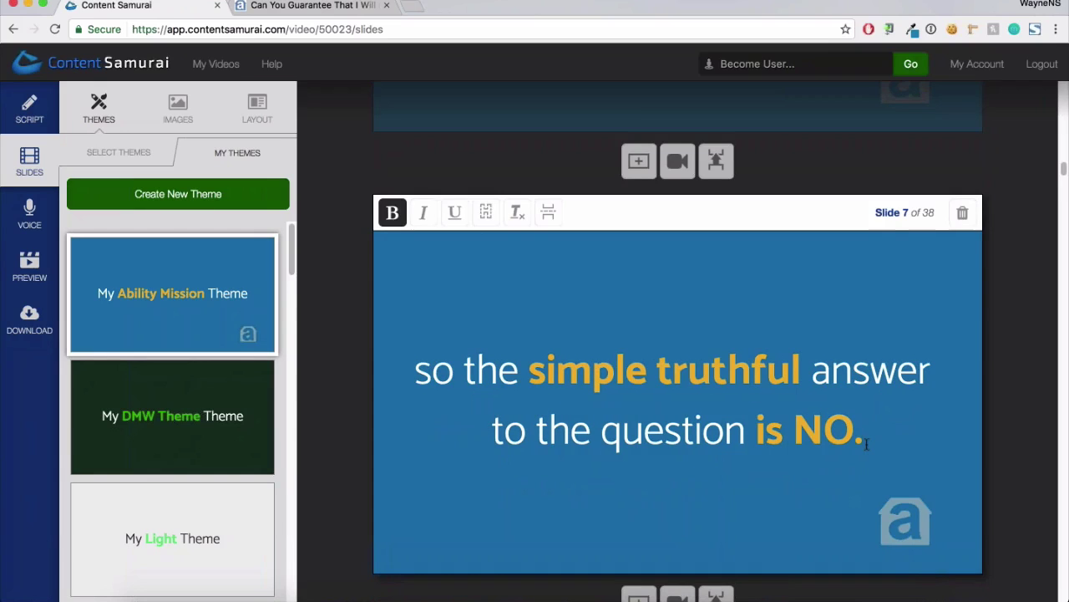
# Make the words "CAN guarantee" on slide 8 bold
pyautogui.scroll(-1, 866, 444)
pyautogui.scroll(-3, 866, 444)
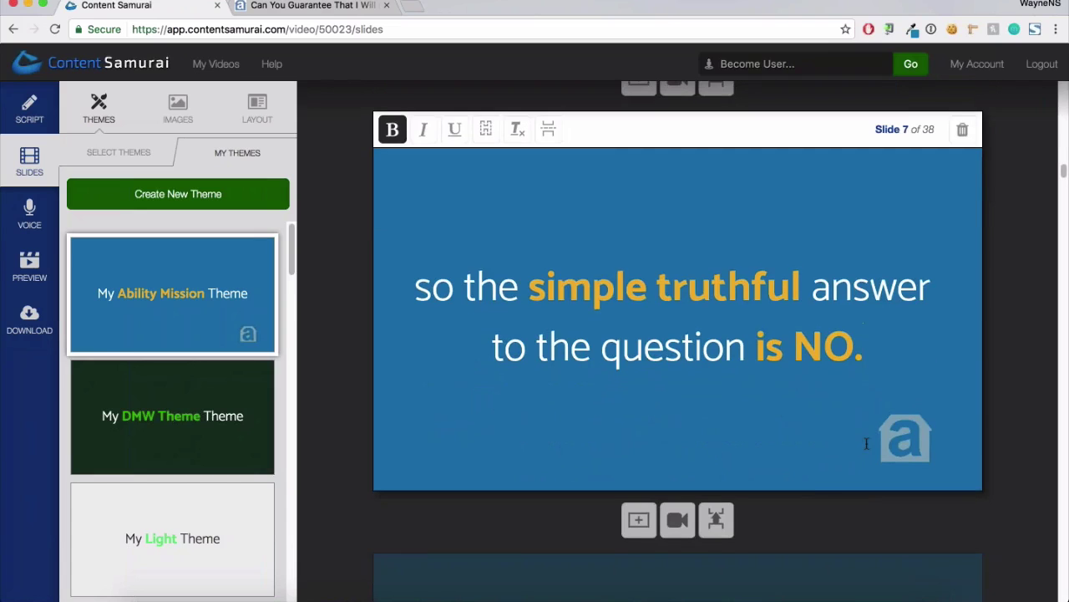
pyautogui.scroll(-2, 867, 444)
pyautogui.scroll(-9, 866, 444)
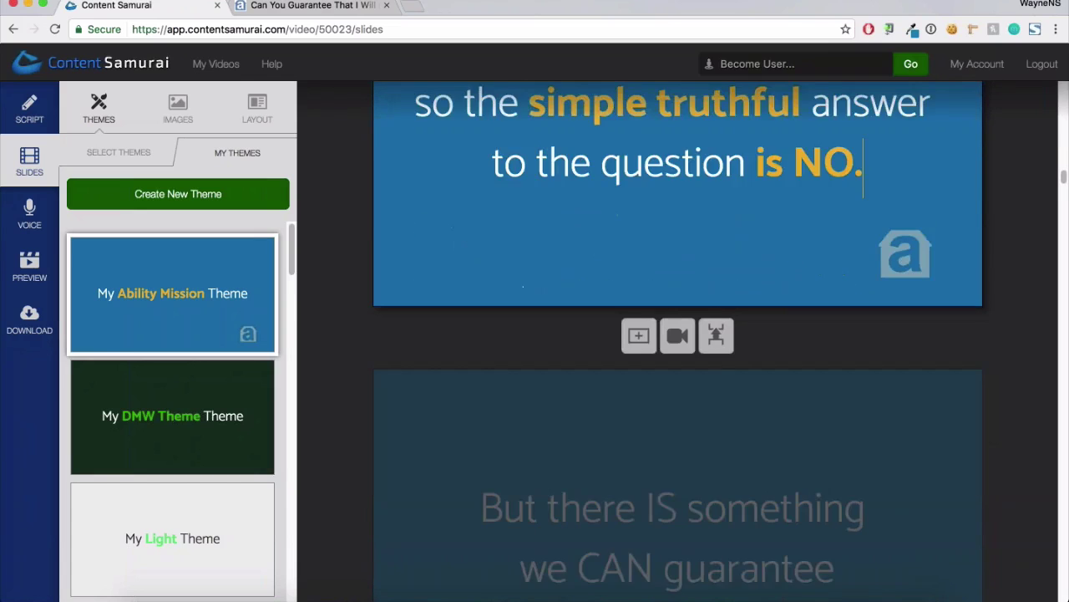
pyautogui.moveTo(836, 436); pyautogui.dragTo(584, 433)
pyautogui.press('super+b')
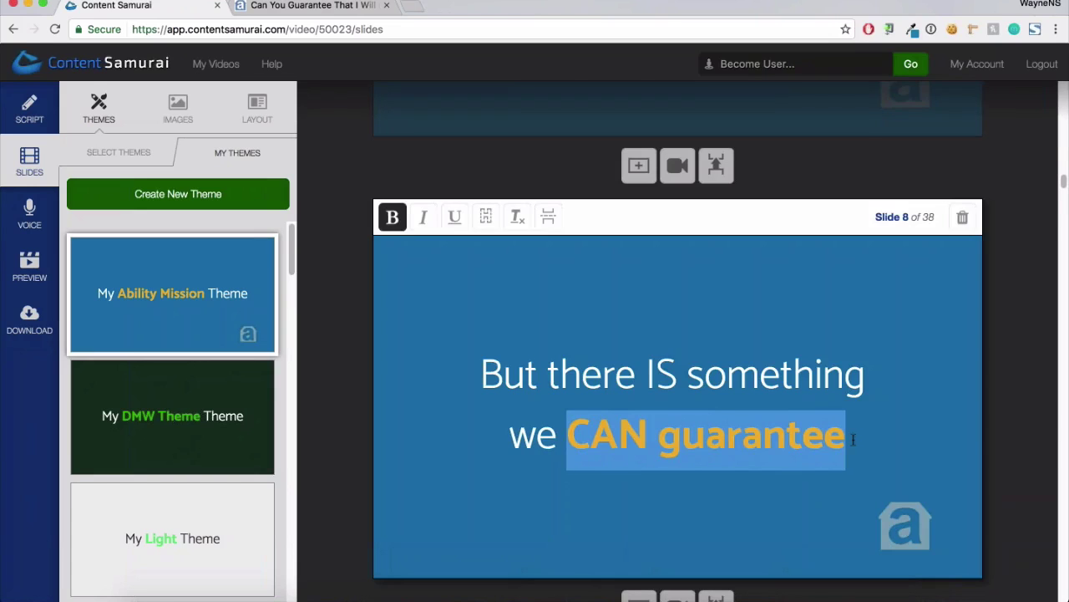
pyautogui.click(853, 440)
# Insert a line break before "of" on slide 9 so the second line reads "of getting a grant,"
pyautogui.scroll(-1, 854, 345)
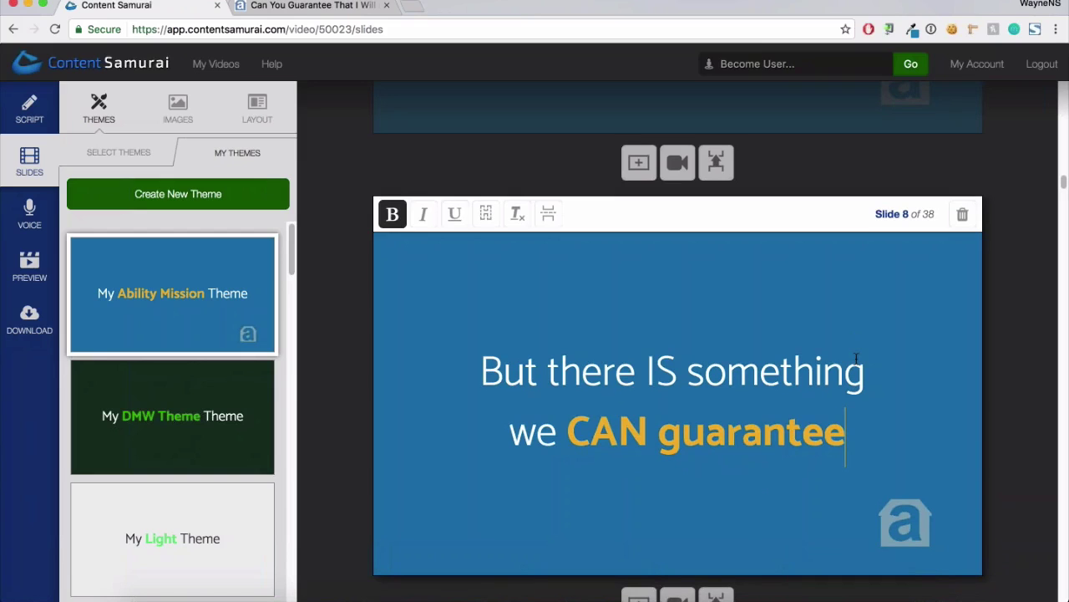
pyautogui.scroll(-3, 857, 358)
pyautogui.scroll(-5, 862, 357)
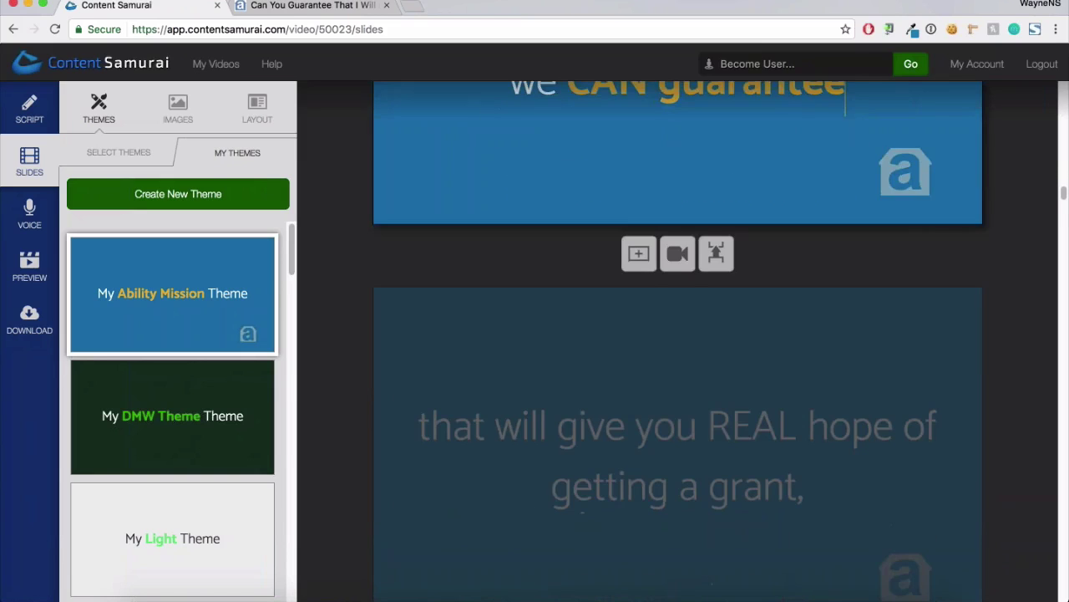
pyautogui.scroll(-3, 864, 360)
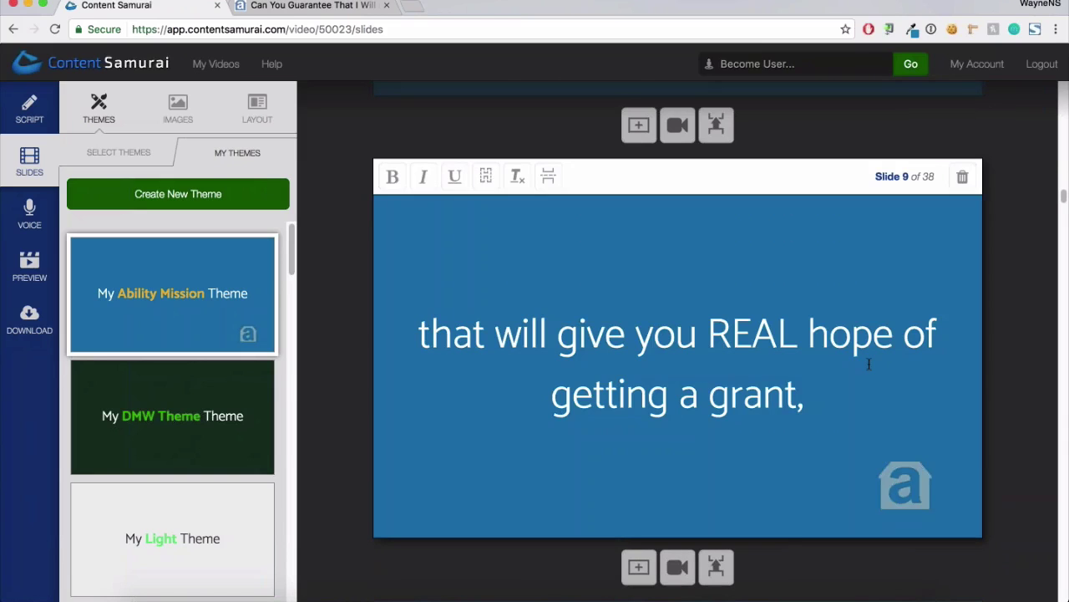
pyautogui.click(906, 338)
pyautogui.press('Return')
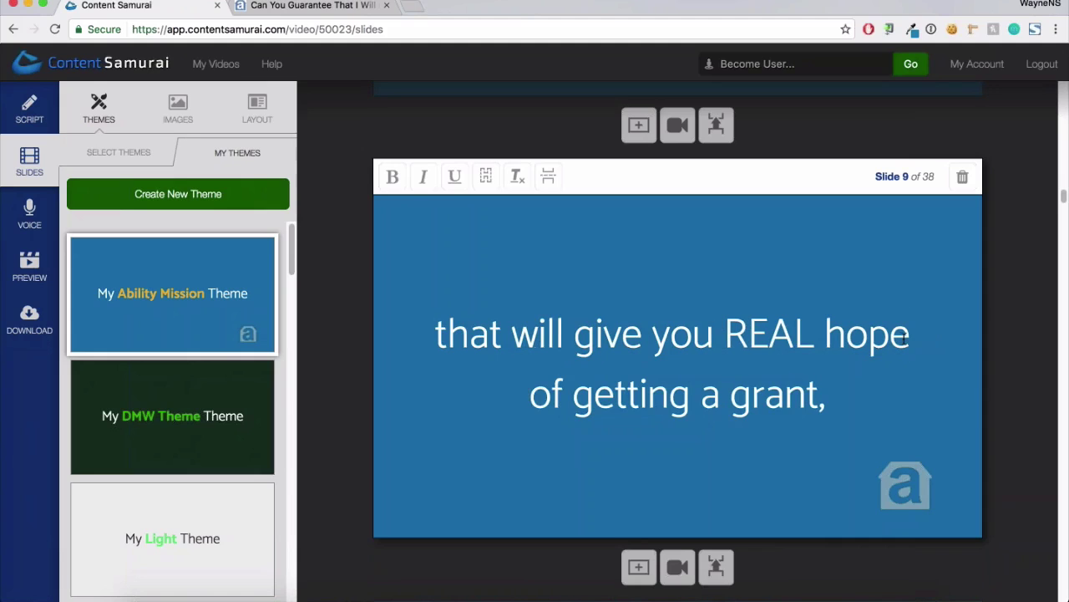
# Make the words "give you REAL hope" on slide 9 bold
pyautogui.moveTo(918, 335); pyautogui.dragTo(577, 335)
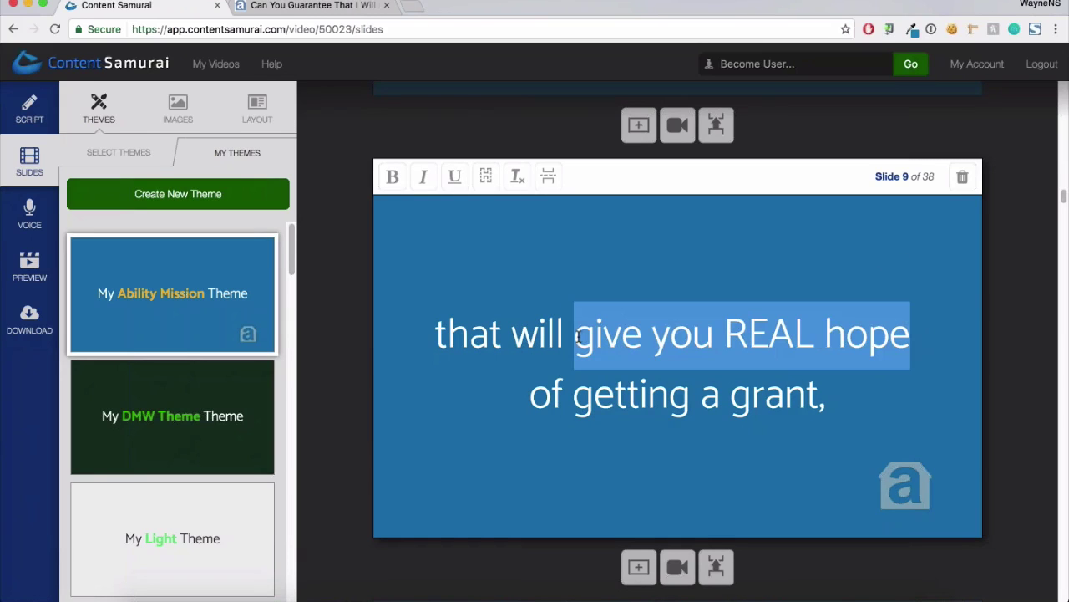
pyautogui.press('super+b')
pyautogui.click(828, 399)
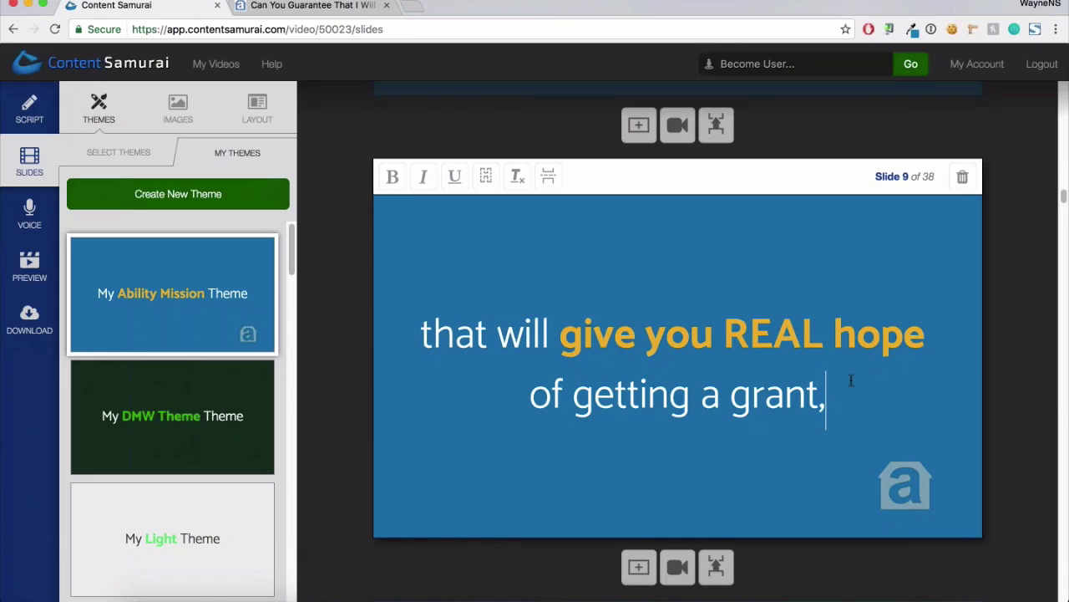
# Go back to slide 4 and correct the spelling of "behavior" to "behaviour" with the spelling suggestion
pyautogui.press('Up')
pyautogui.press('Up')
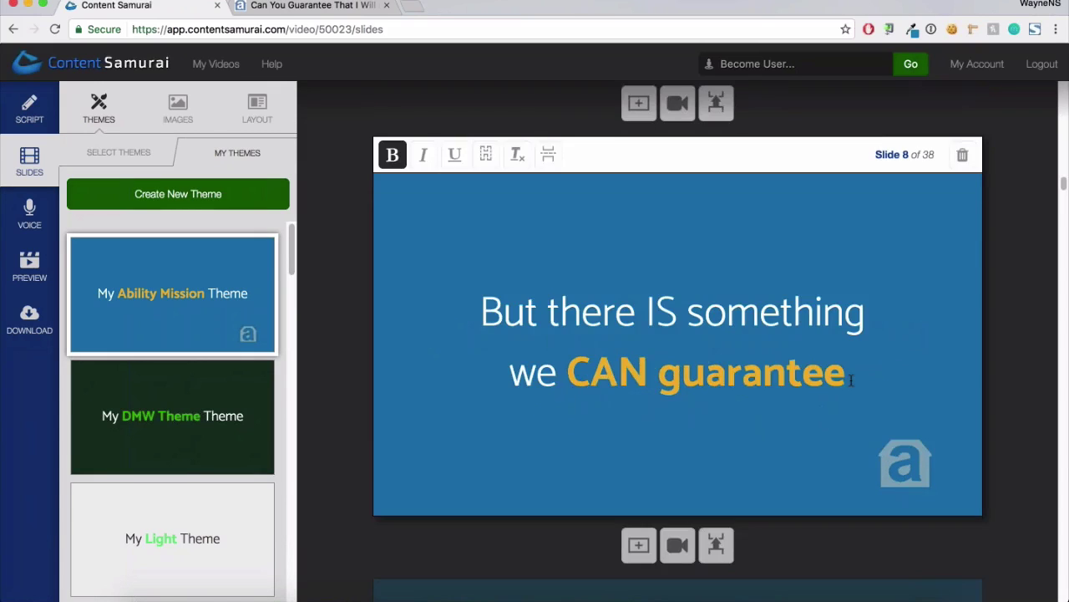
pyautogui.press('Up')
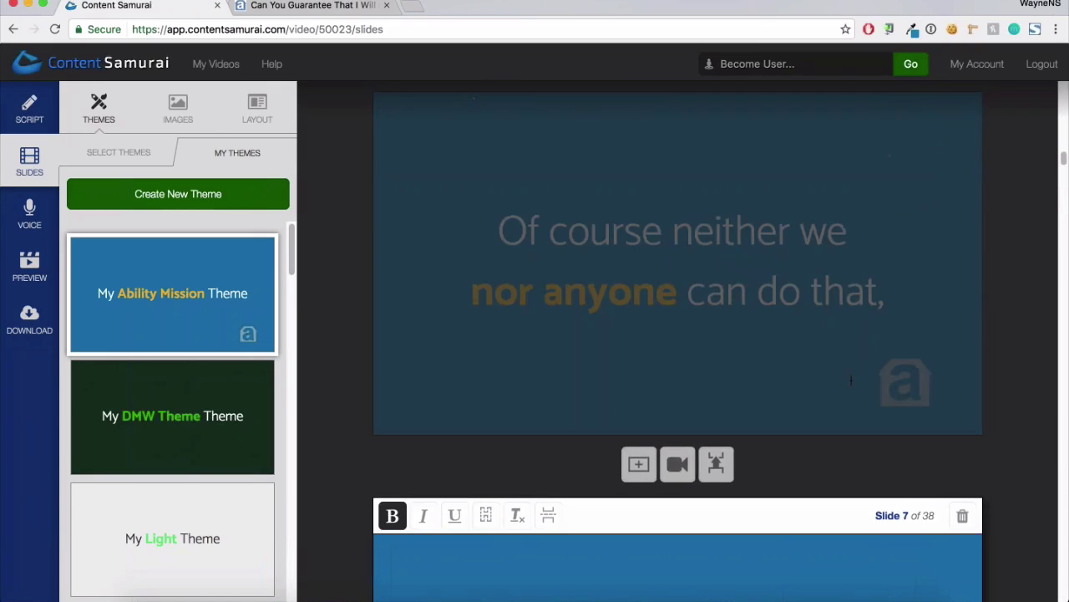
pyautogui.press('Up')
pyautogui.press('Up')
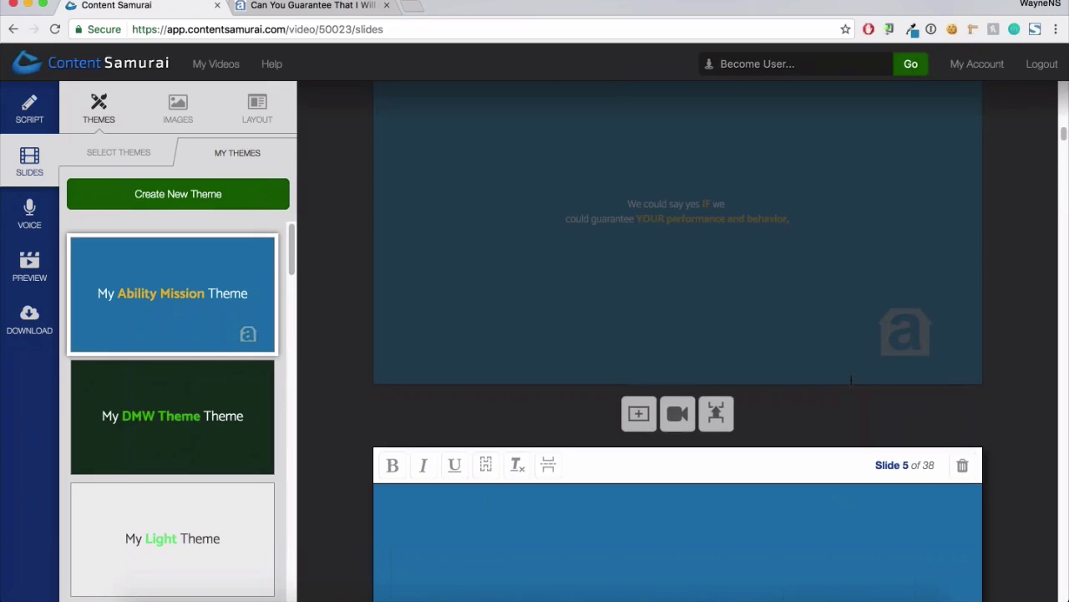
pyautogui.press('Up')
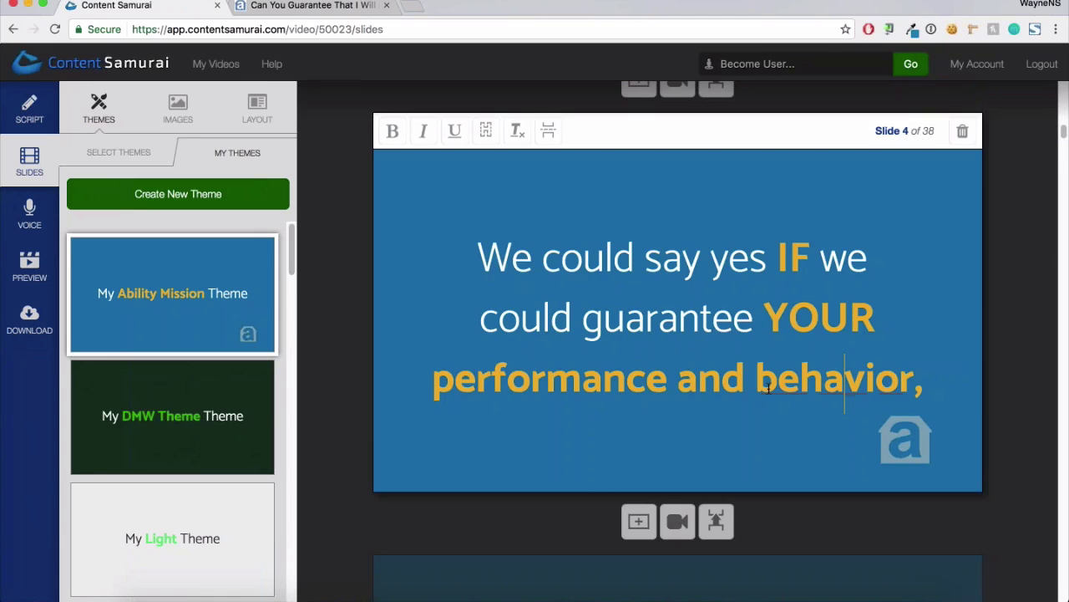
pyautogui.rightClick(798, 386)
pyautogui.click(847, 221)
pyautogui.click(853, 408)
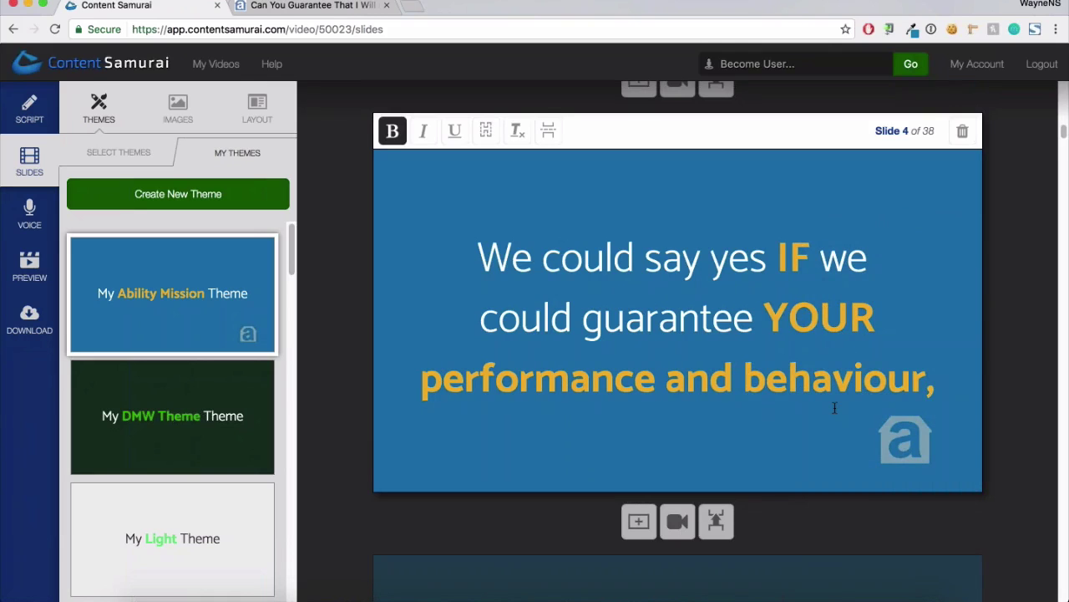
pyautogui.press('End')
pyautogui.scroll(-1, 852, 383)
pyautogui.scroll(-2, 853, 383)
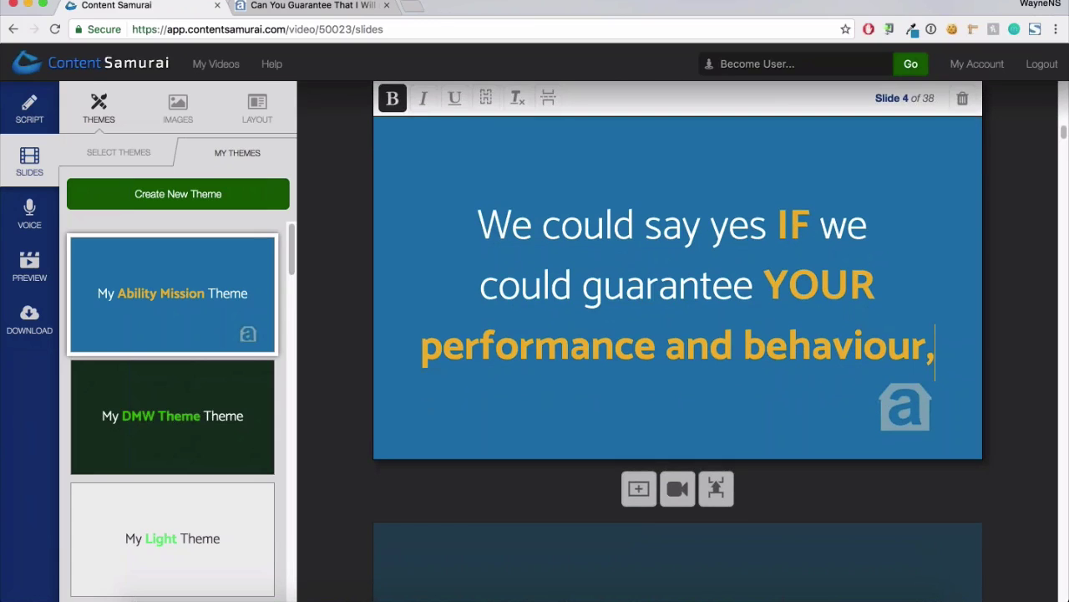
pyautogui.scroll(-3, 677, 335)
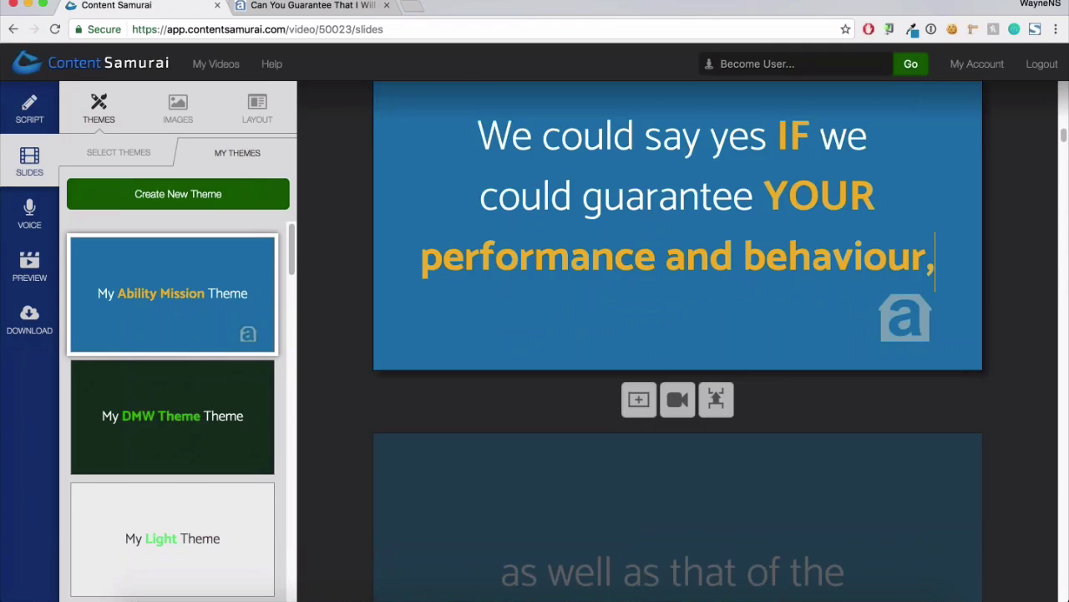
# Move on to slide 10 and make the words "false hope" bold
pyautogui.scroll(-1, 678, 335)
pyautogui.scroll(-1, 947, 339)
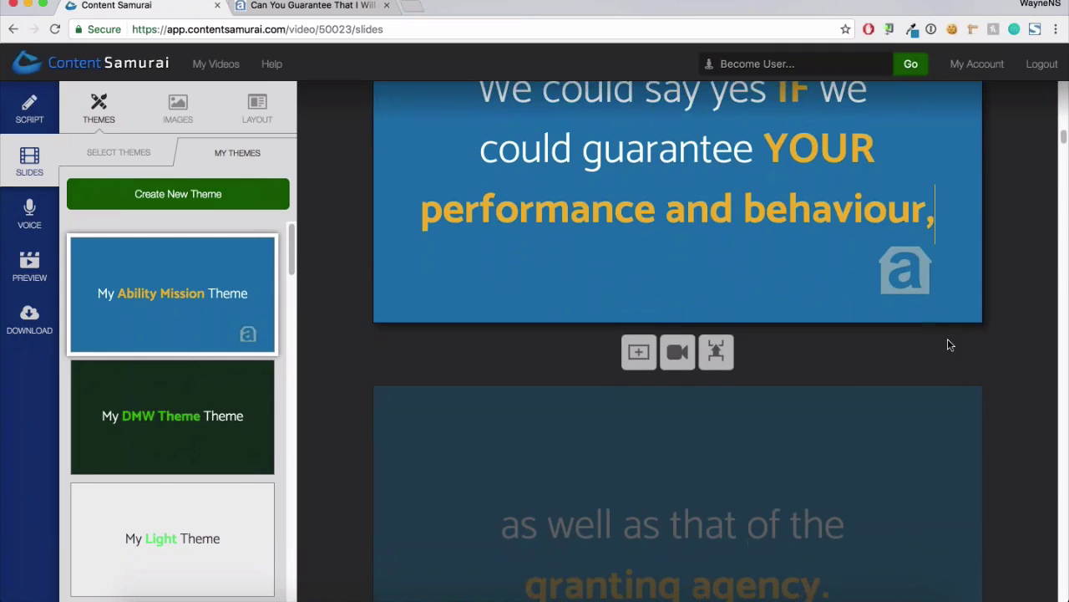
pyautogui.scroll(-1, 948, 339)
pyautogui.scroll(-1, 948, 342)
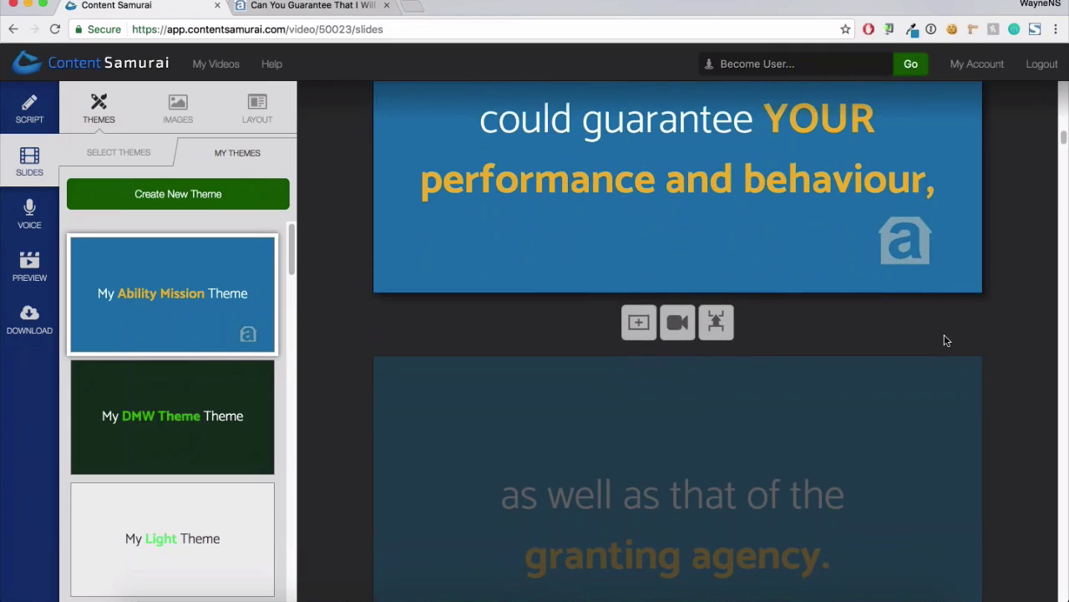
pyautogui.scroll(-1, 947, 340)
pyautogui.scroll(-3, 944, 340)
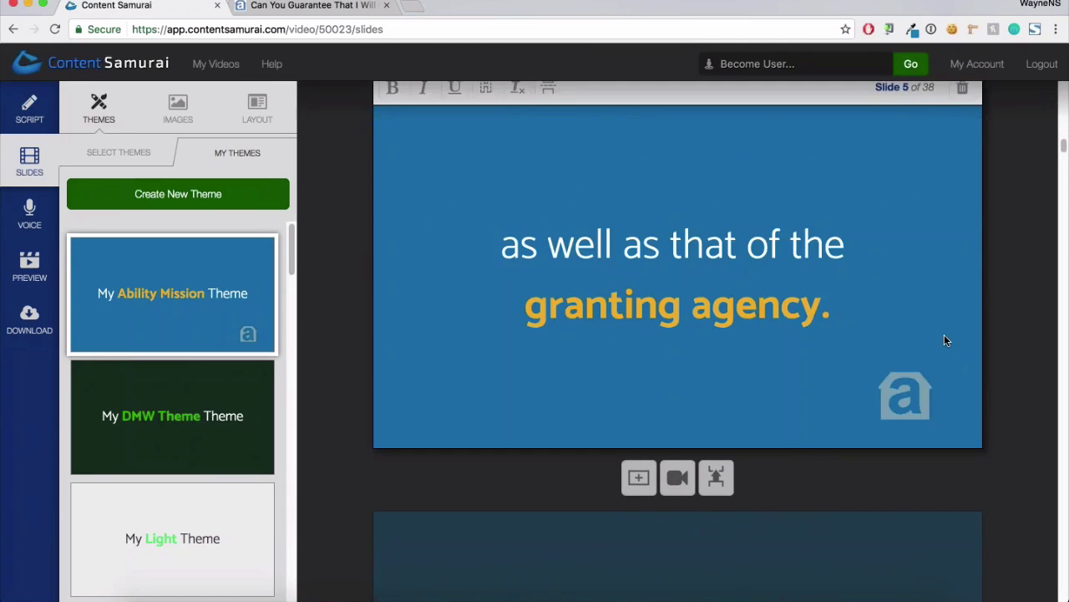
pyautogui.scroll(-2, 946, 340)
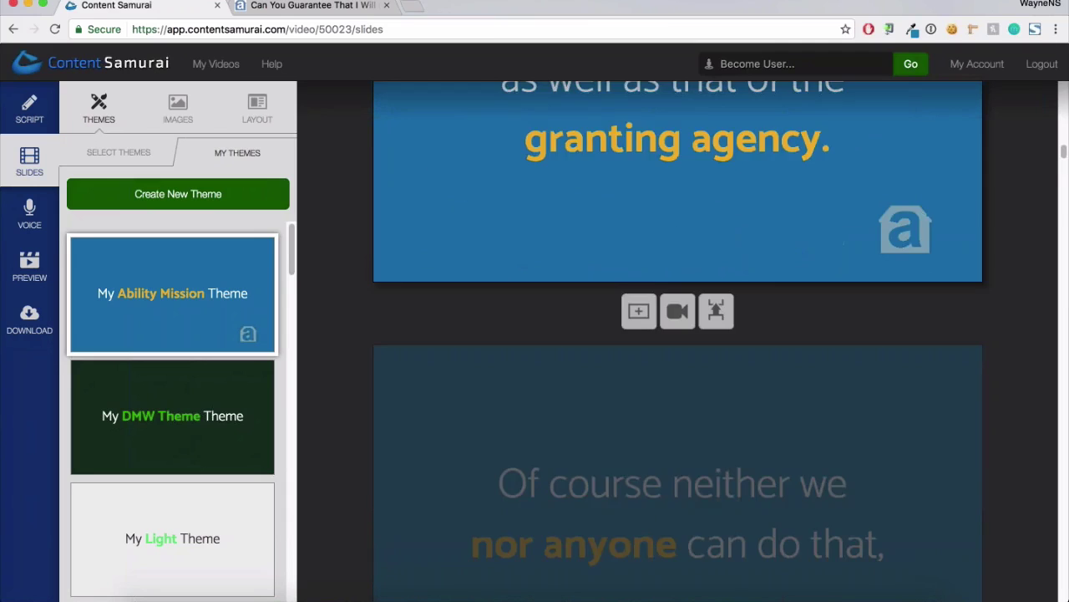
pyautogui.scroll(-8, 678, 334)
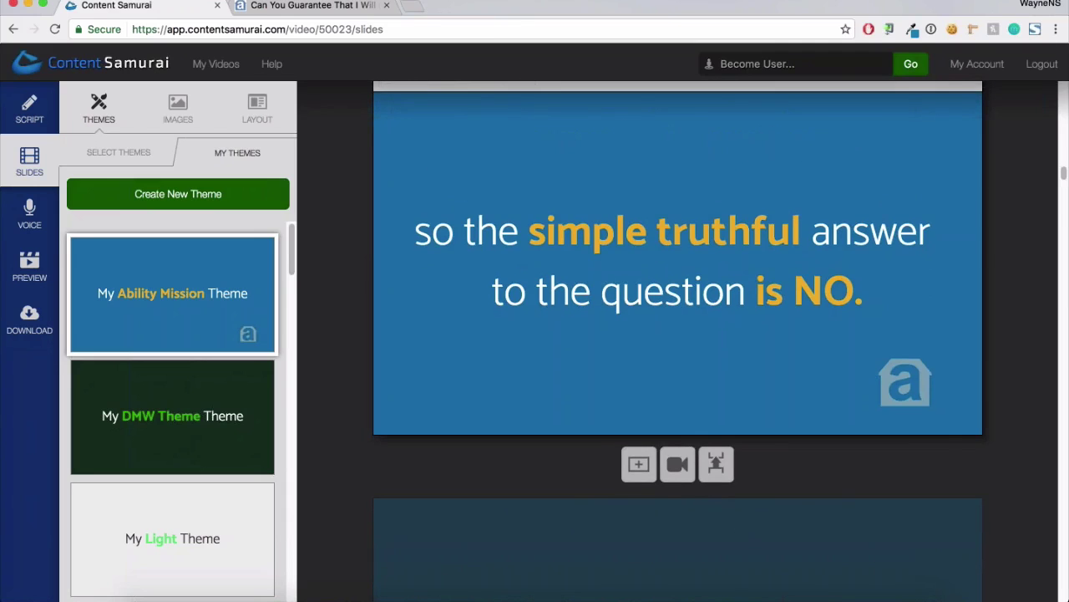
pyautogui.scroll(-6, 949, 331)
pyautogui.scroll(-2, 948, 330)
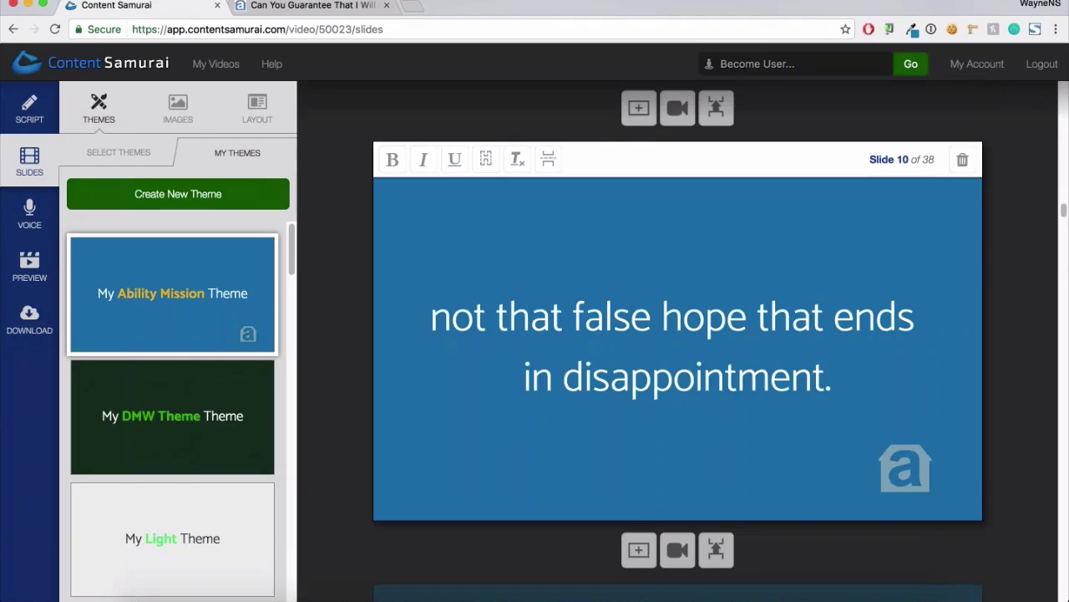
pyautogui.moveTo(573, 299); pyautogui.dragTo(745, 302)
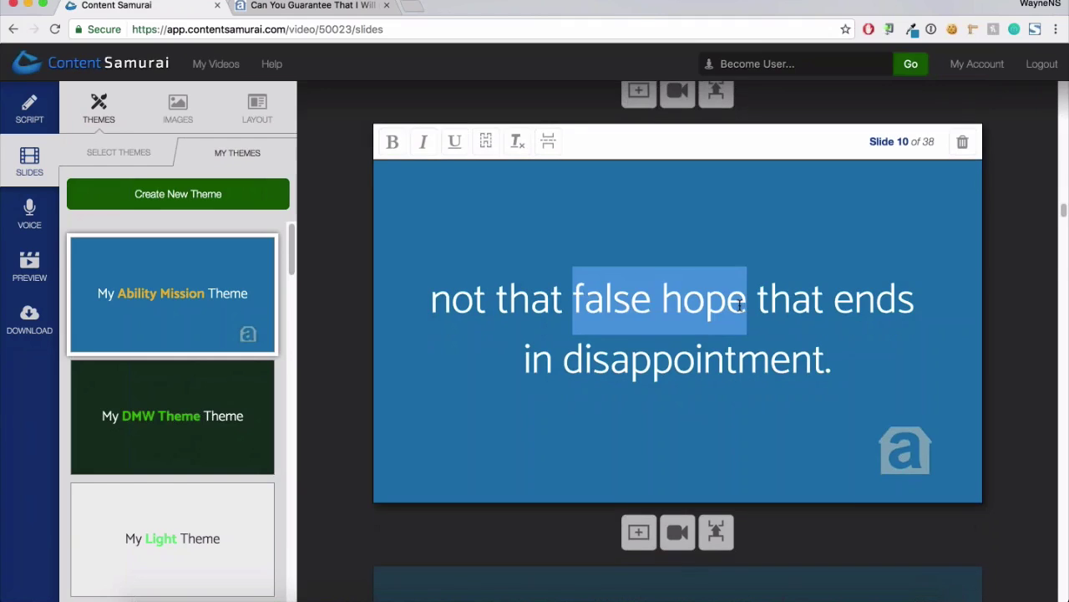
pyautogui.click(393, 145)
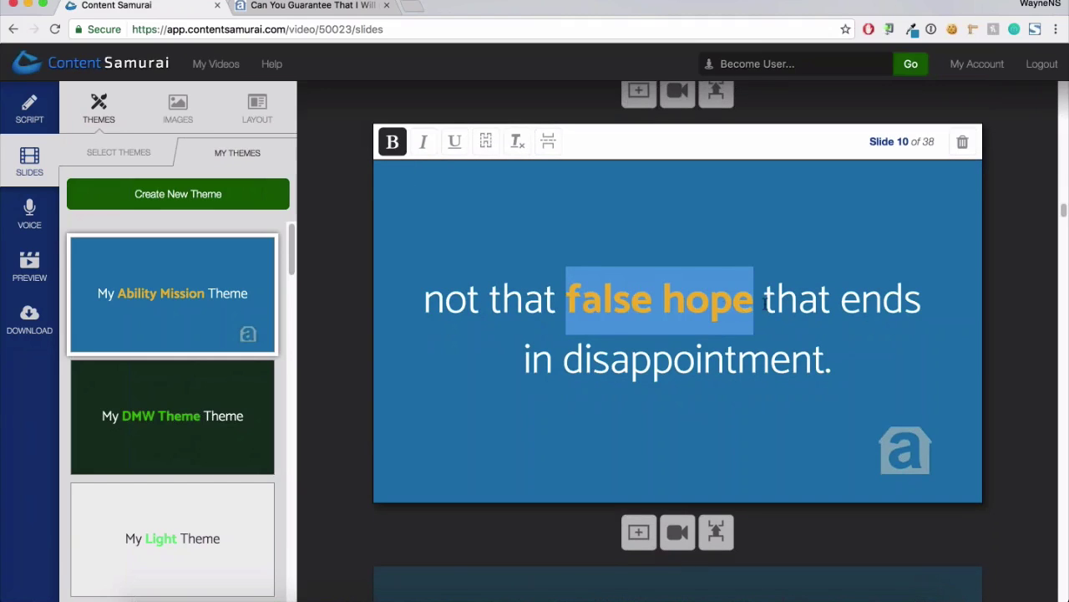
pyautogui.click(765, 303)
# Make the words "the thing..." on slide 11 bold
pyautogui.scroll(-3, 768, 304)
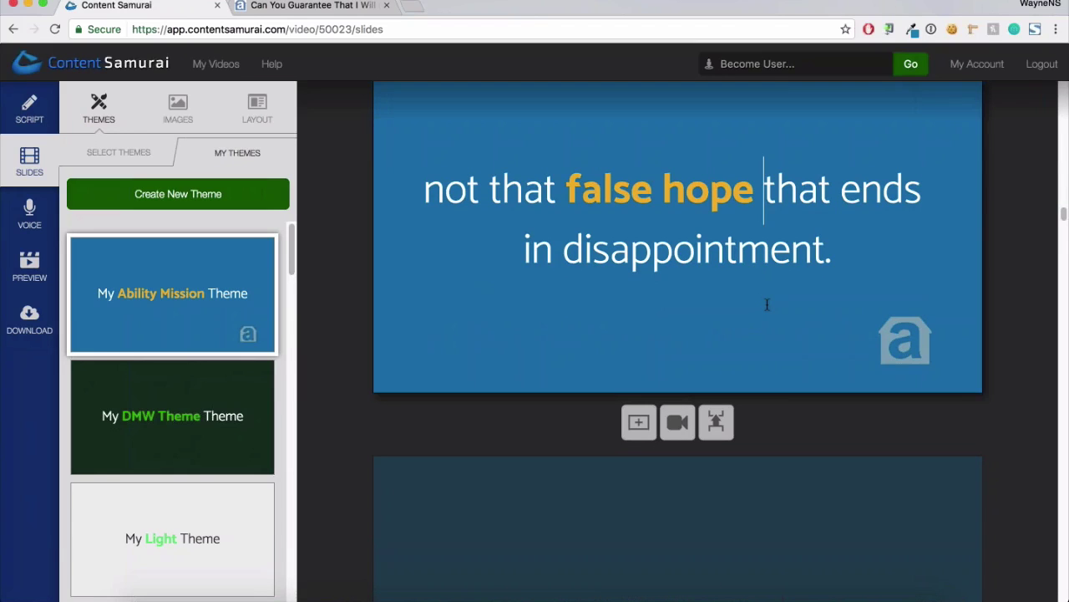
pyautogui.scroll(-8, 767, 304)
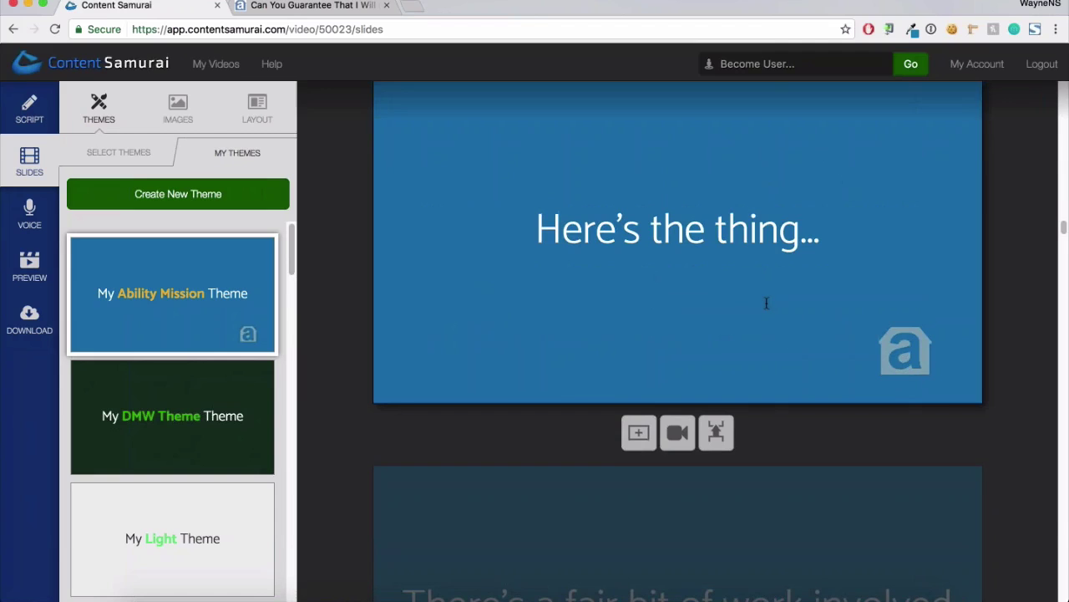
pyautogui.click(767, 303)
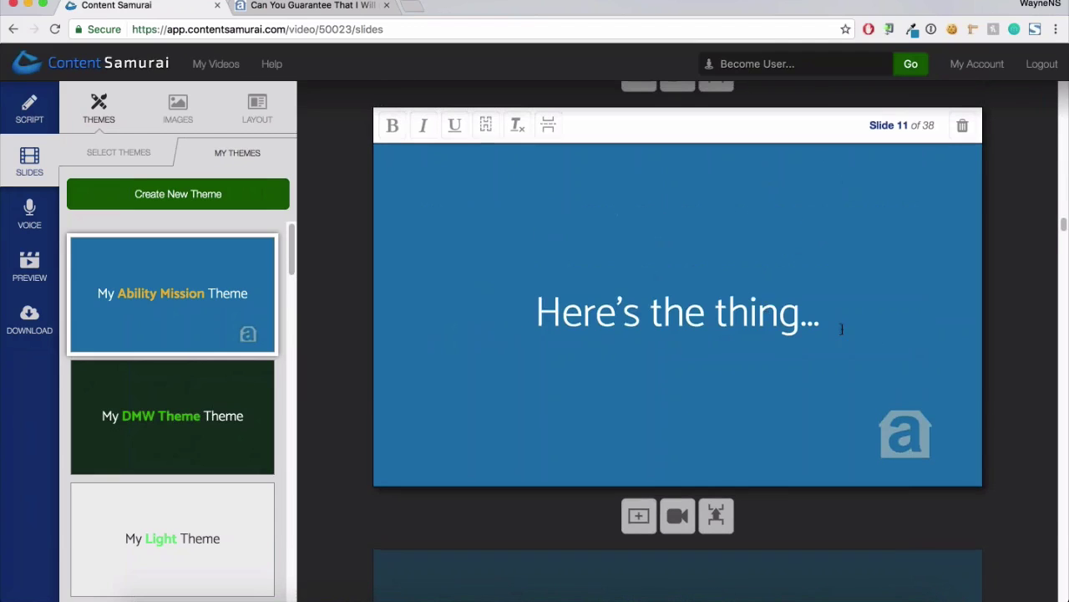
pyautogui.hotkey('alt', 'shift', 'Left')
pyautogui.hotkey('alt', 'shift', 'Left')
pyautogui.press('super+b')
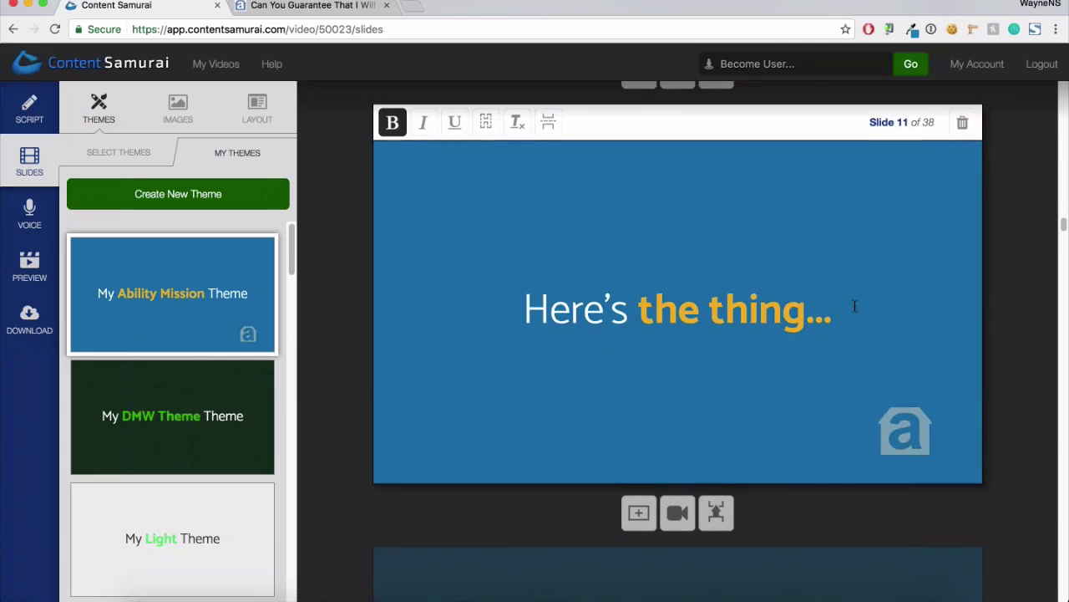
# Make the words "bit of work" on slide 12 bold
pyautogui.scroll(-5, 855, 306)
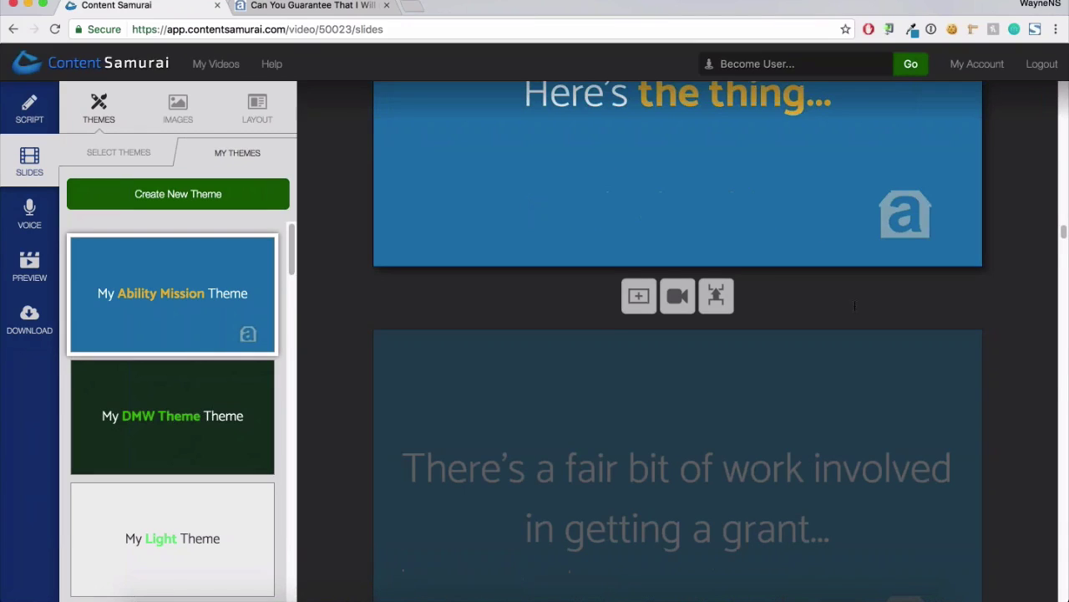
pyautogui.scroll(-1, 855, 306)
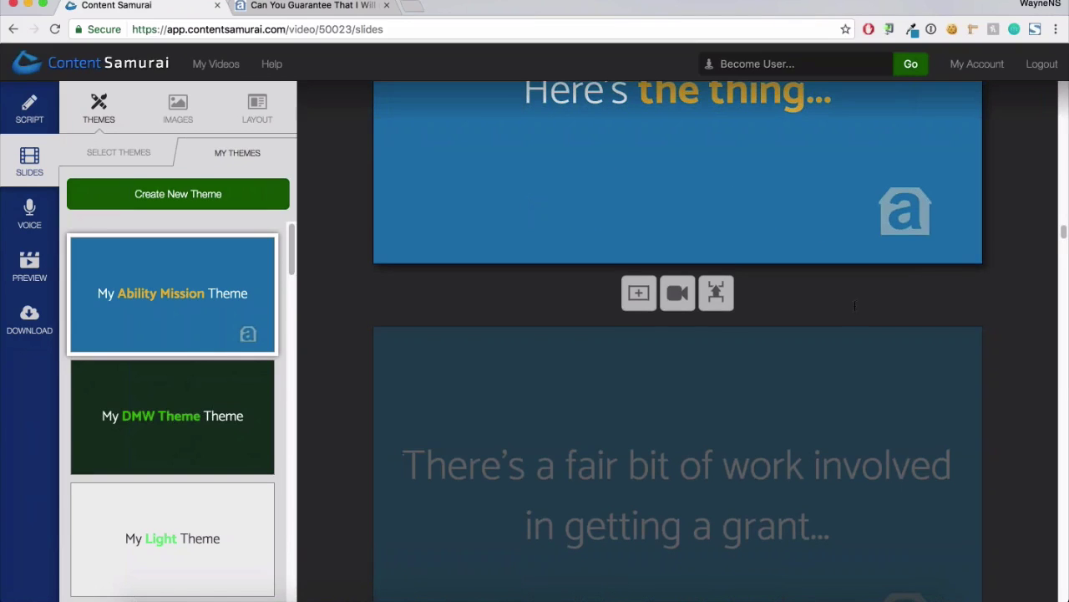
pyautogui.click(855, 334)
pyautogui.moveTo(618, 306); pyautogui.dragTo(815, 305)
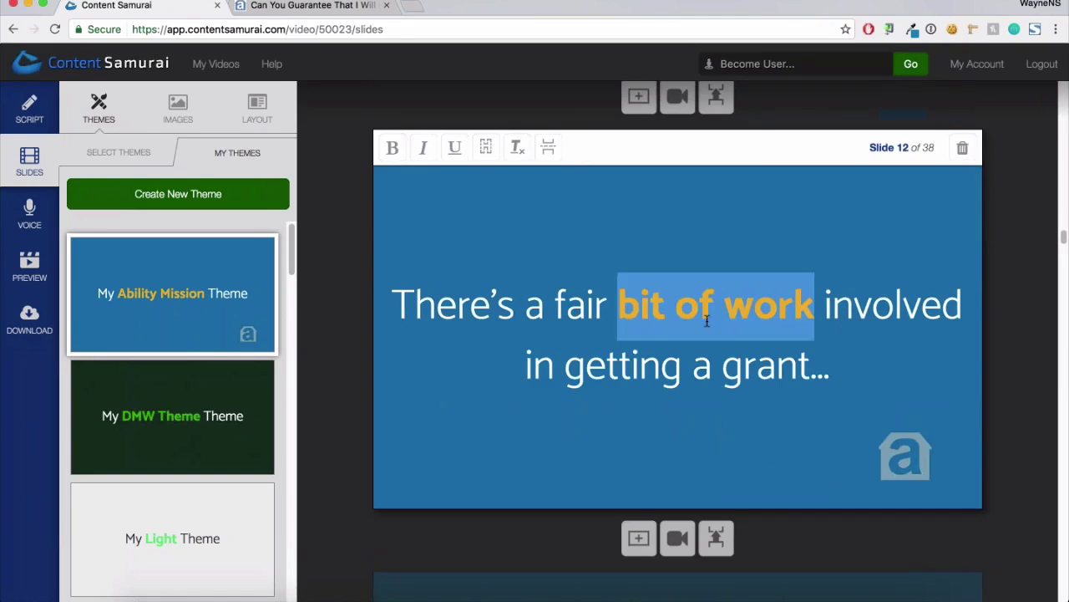
pyautogui.hotkey('ctrl', 'b')
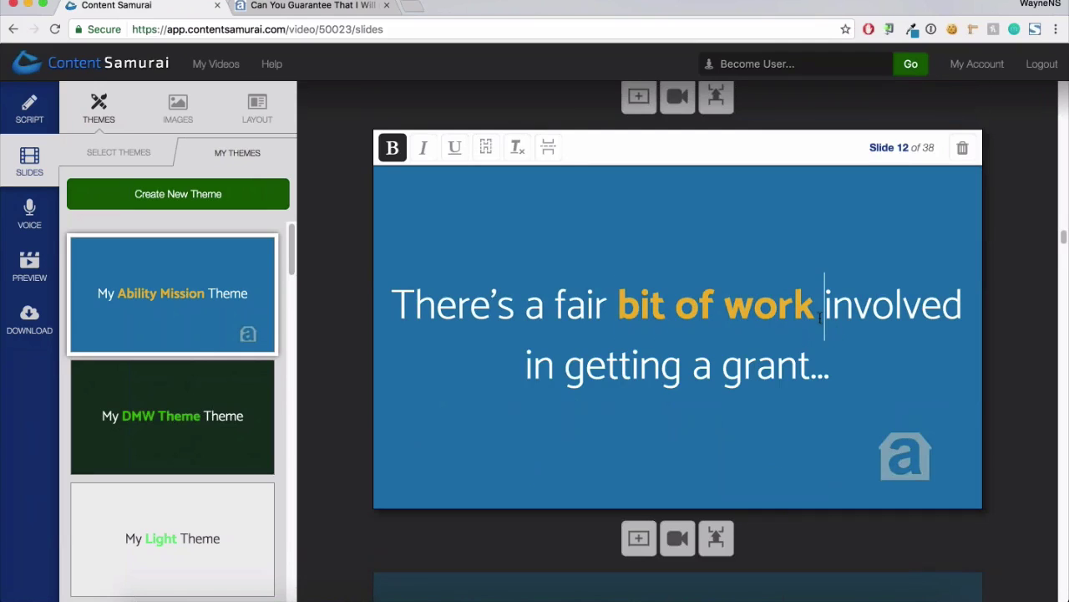
# Make the word "YOU" in the first line of slide 13 bold
pyautogui.scroll(-1, 820, 317)
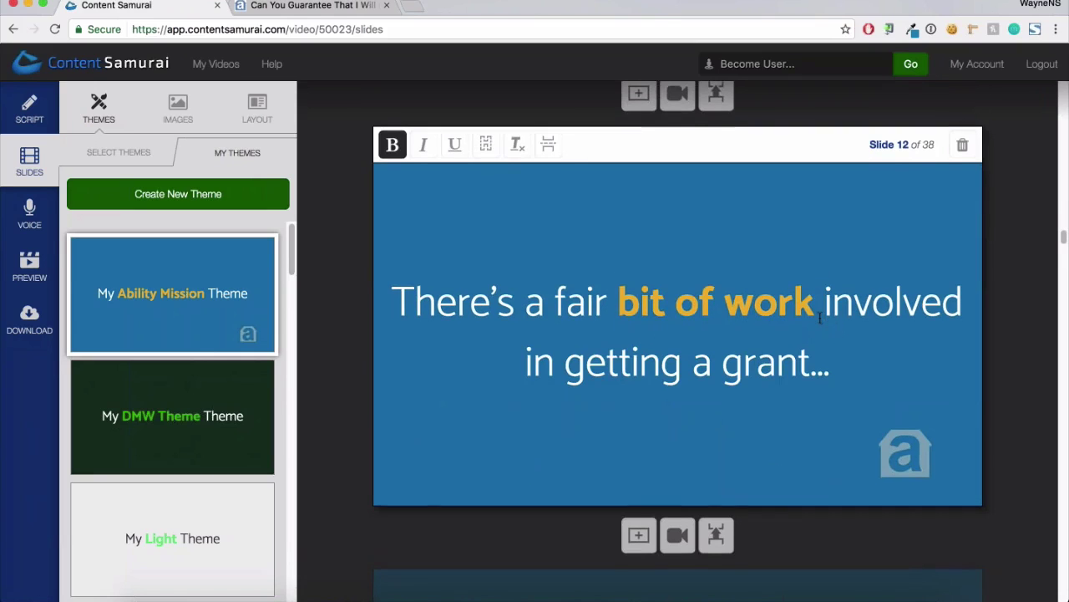
pyautogui.scroll(-2, 819, 317)
pyautogui.scroll(-1, 819, 318)
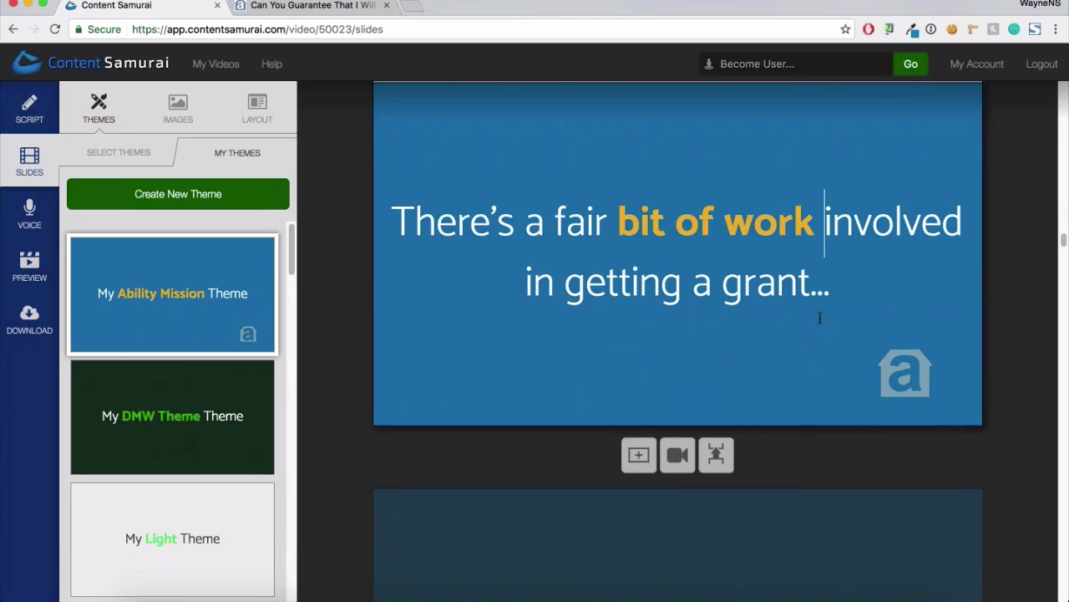
pyautogui.scroll(-3, 820, 318)
pyautogui.scroll(-3, 820, 318)
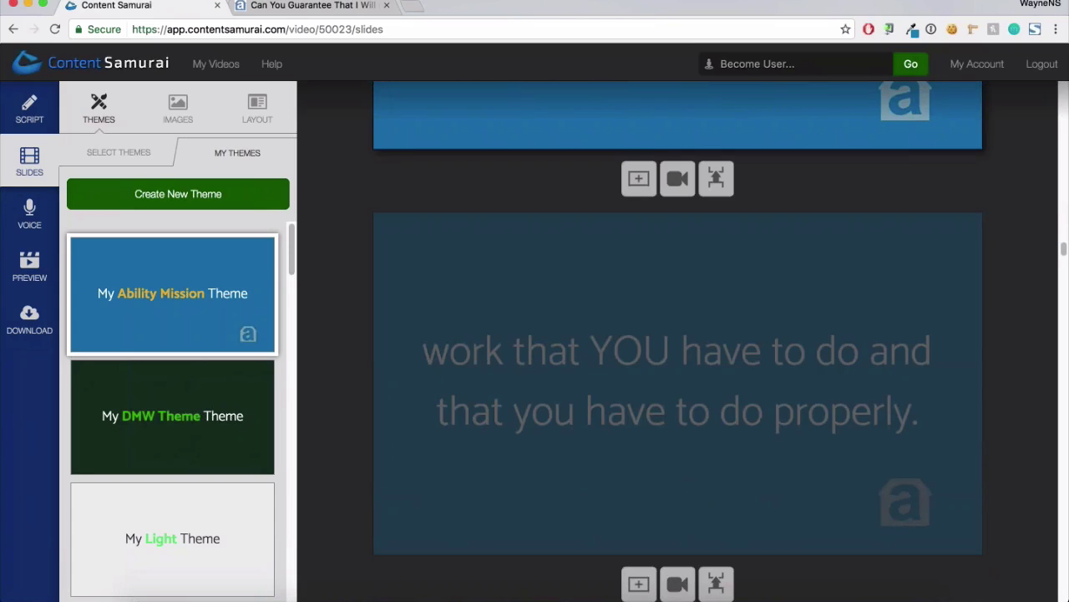
pyautogui.click(916, 376)
pyautogui.doubleClick(630, 317)
pyautogui.press('super+b')
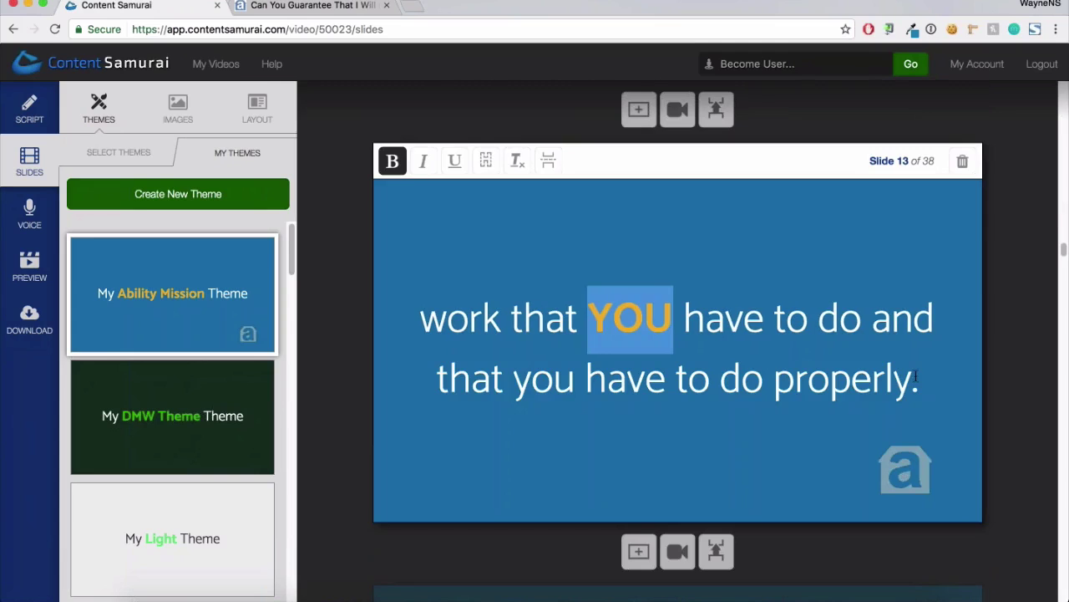
# Make the words "have to do properly." in the second line of slide 13 bold
pyautogui.moveTo(917, 376); pyautogui.dragTo(590, 374)
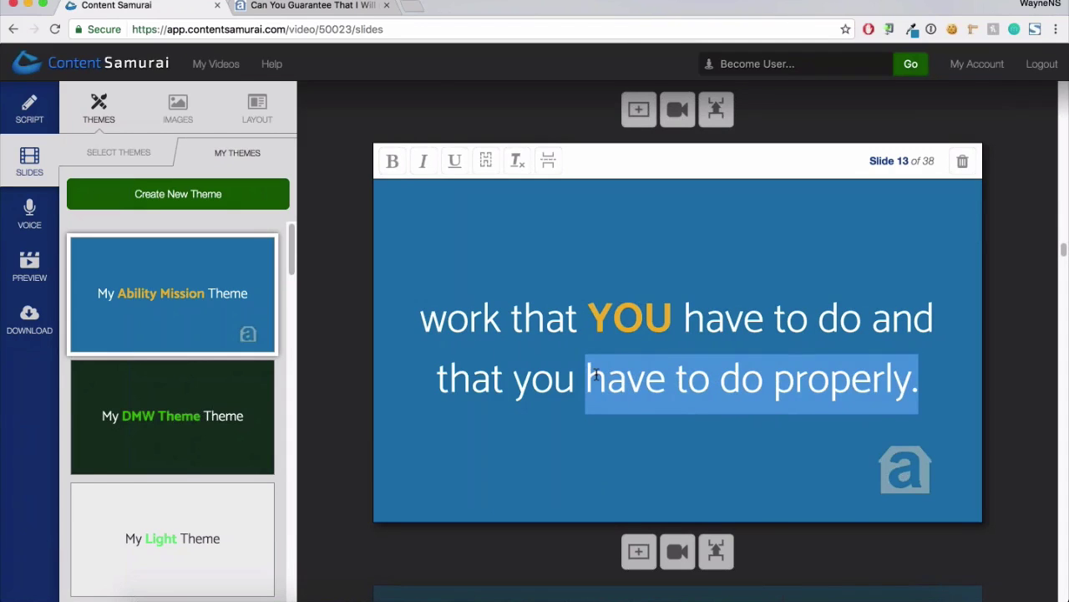
pyautogui.press('super+b')
pyautogui.press('Right')
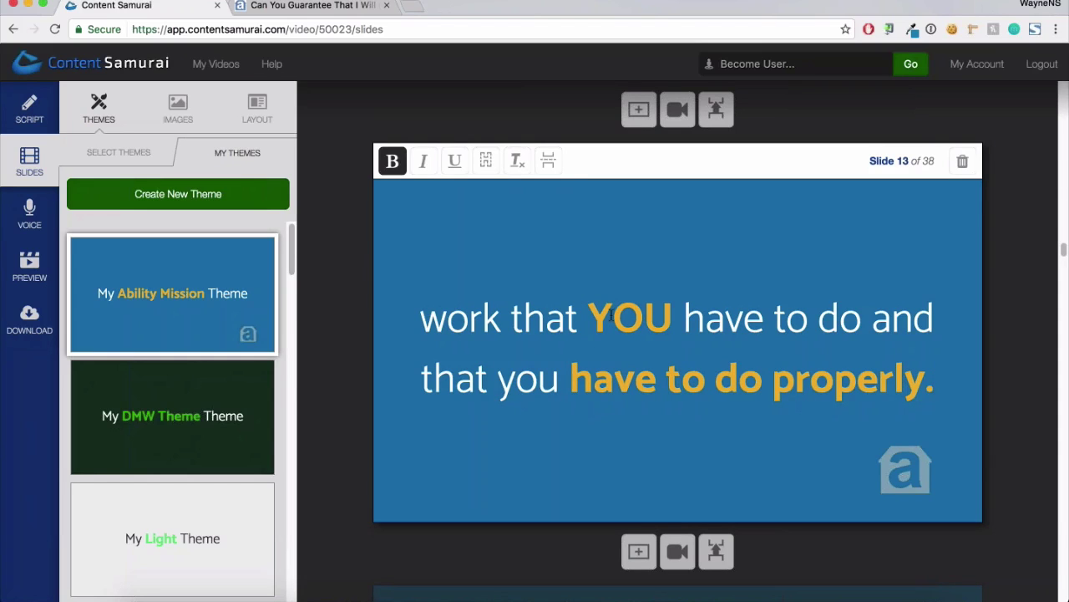
# Make the words "what needs to be done." on slide 14 bold
pyautogui.scroll(-1, 612, 314)
pyautogui.scroll(-2, 612, 314)
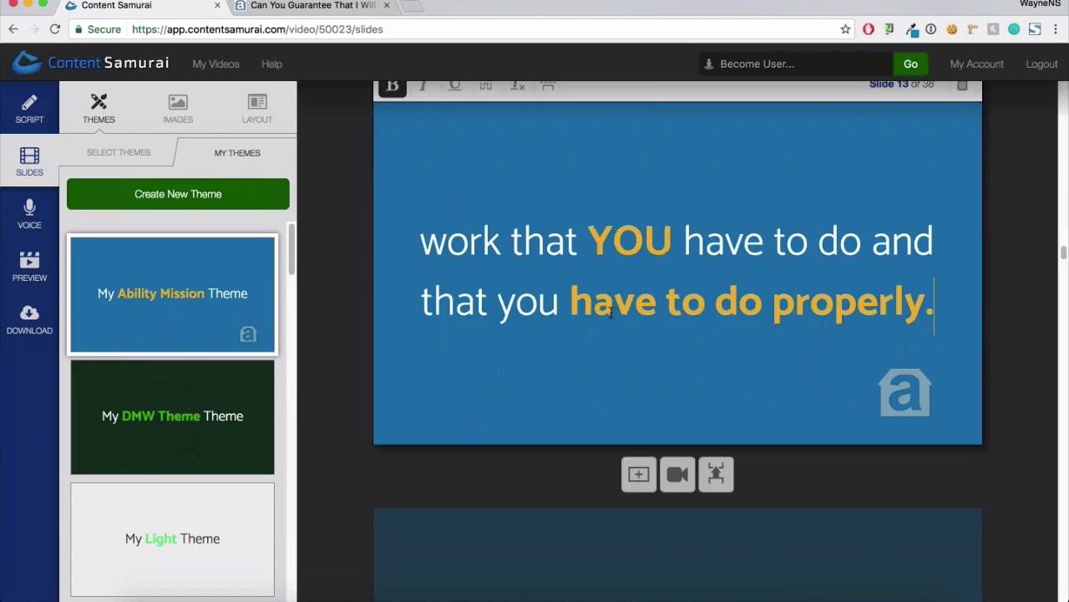
pyautogui.scroll(-4, 611, 312)
pyautogui.scroll(-3, 677, 334)
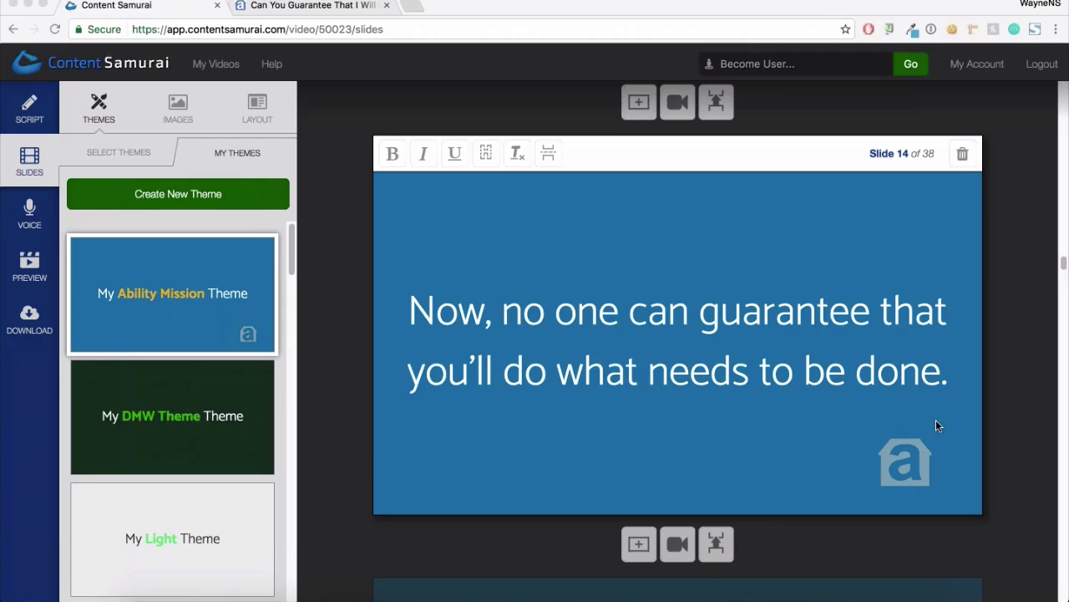
pyautogui.click(675, 361)
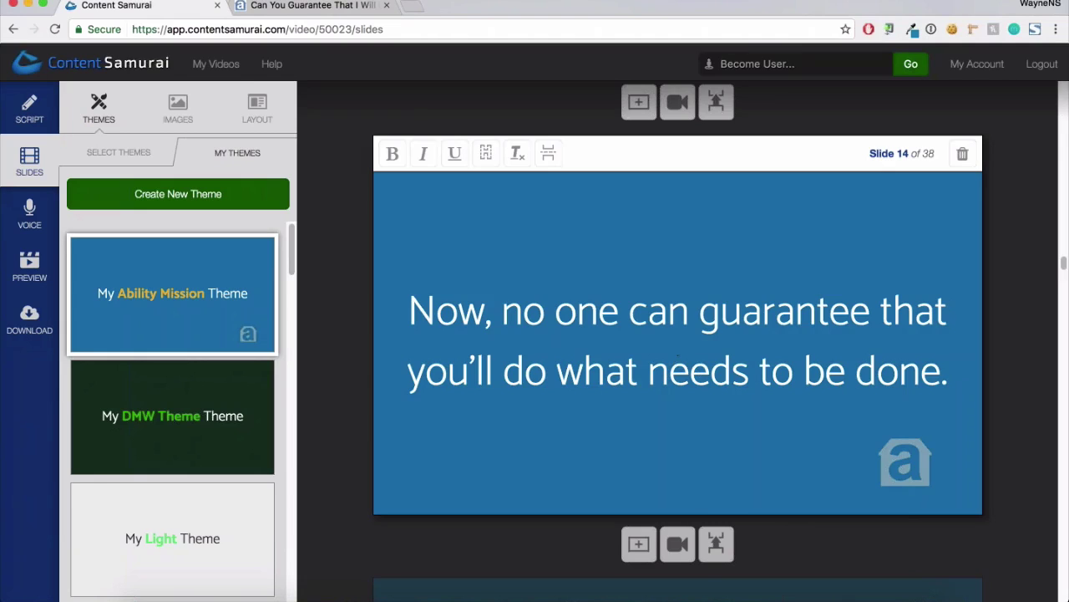
pyautogui.moveTo(949, 373); pyautogui.dragTo(565, 378)
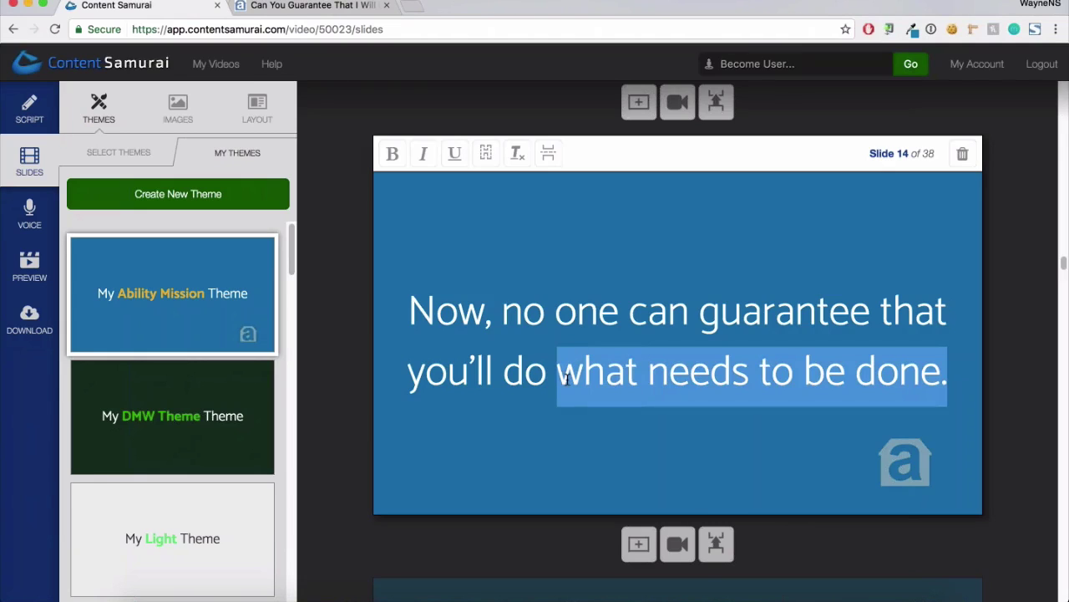
pyautogui.hotkey('ctrl', 'b')
pyautogui.click(776, 380)
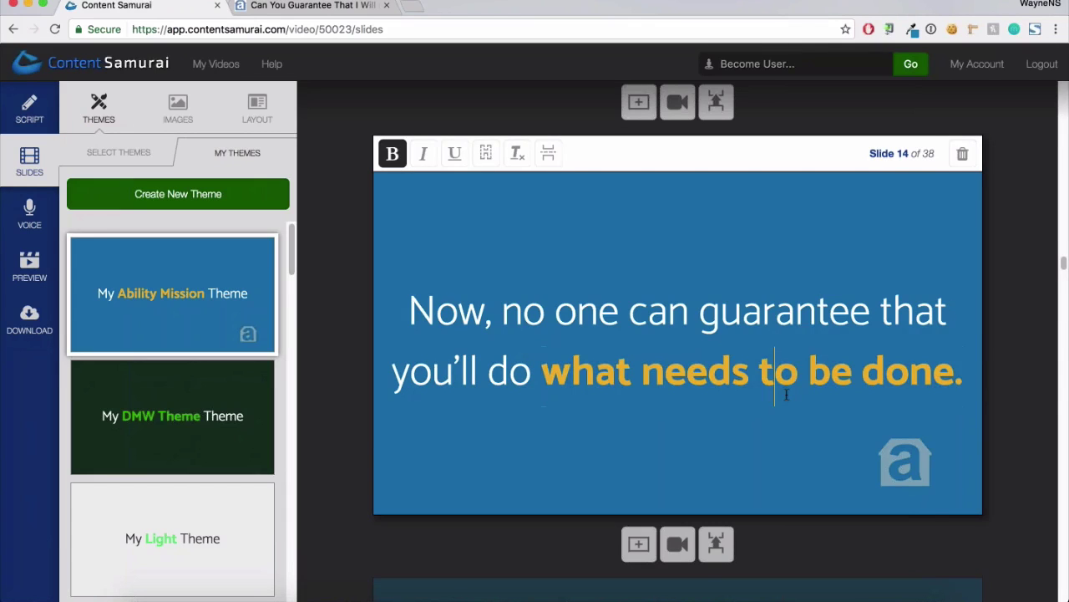
pyautogui.scroll(-2, 786, 392)
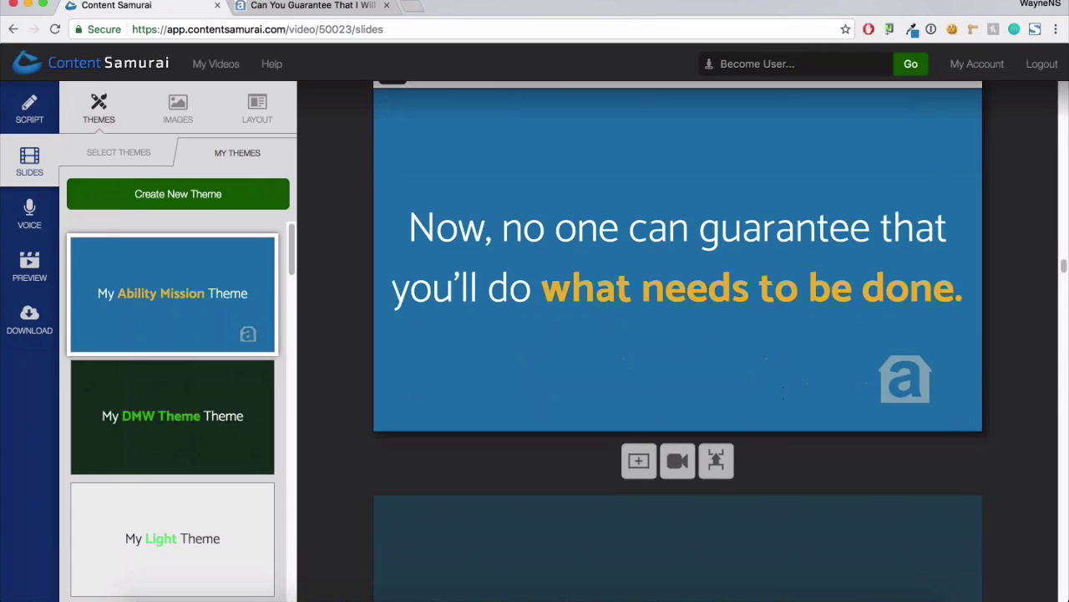
pyautogui.scroll(-5, 677, 275)
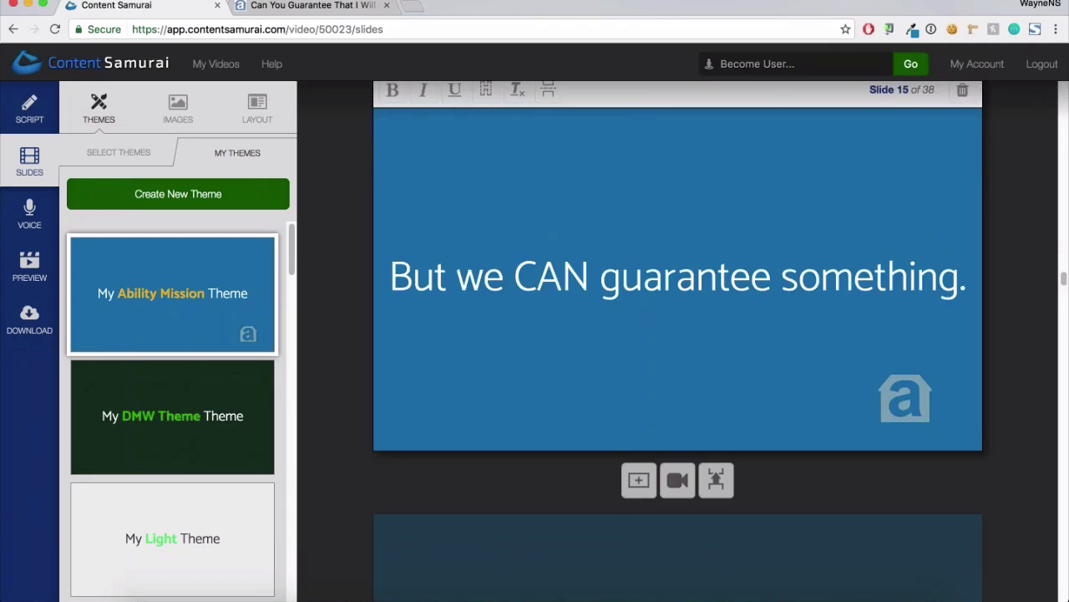
pyautogui.moveTo(515, 276); pyautogui.dragTo(768, 280)
pyautogui.hotkey('ctrl', 'b')
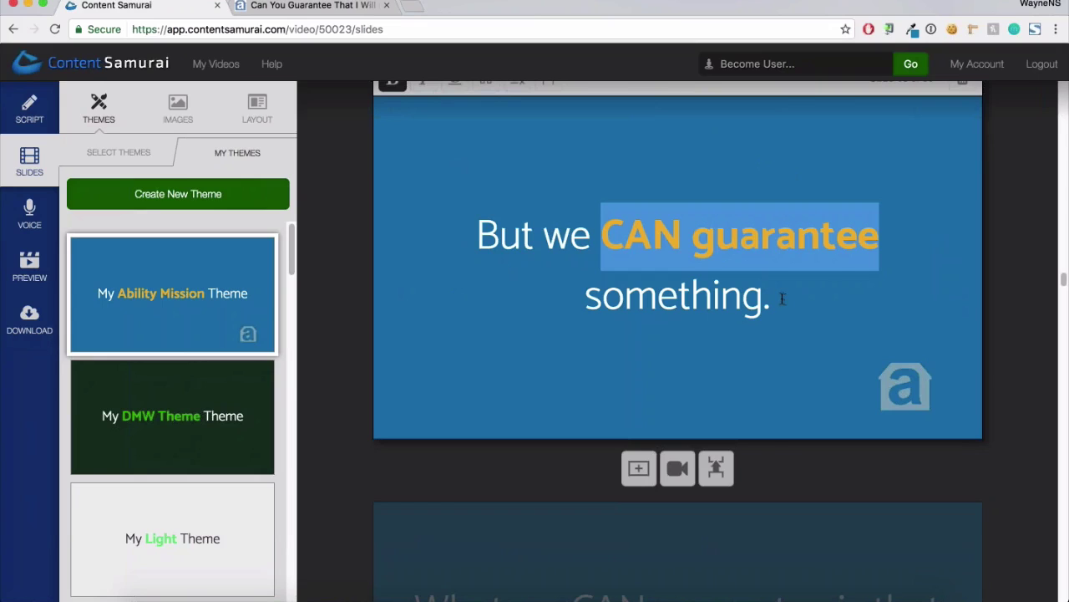
pyautogui.hotkey('ctrl', 'b')
pyautogui.click(644, 266)
# Make only the word "CAN" on slide 15 bold
pyautogui.doubleClick(536, 268)
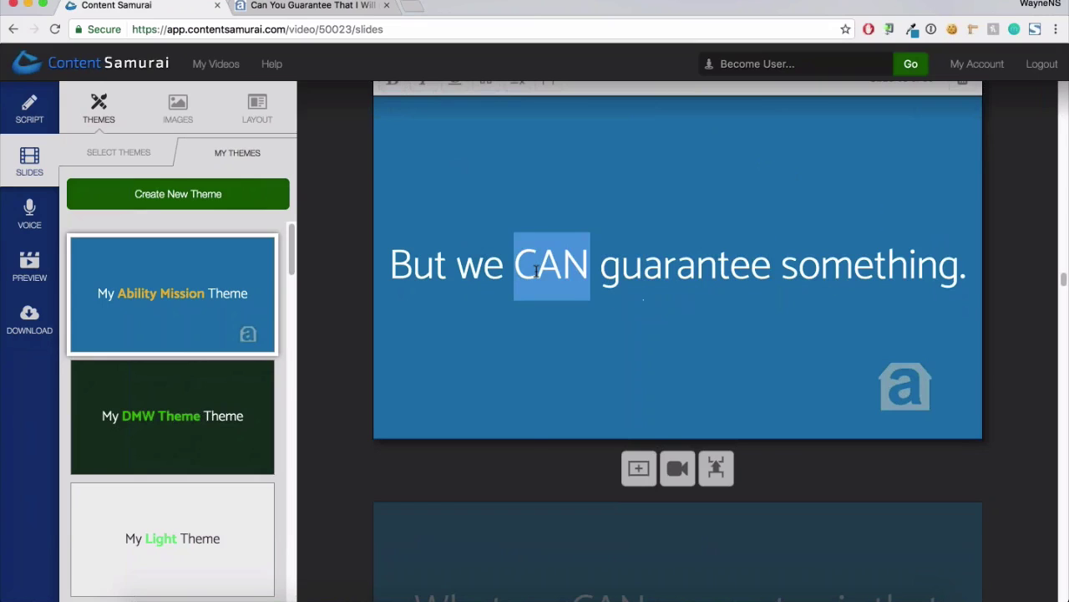
pyautogui.hotkey('ctrl', 'b')
pyautogui.click(602, 274)
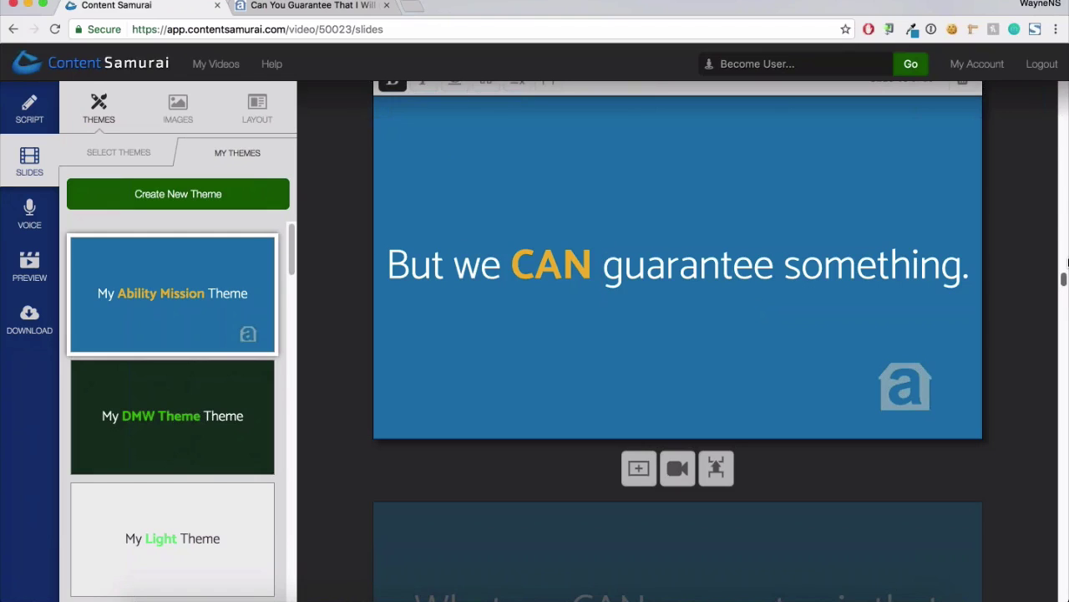
# Return to slide 1 and place the text cursor after "get a grant?"
pyautogui.moveTo(1066, 264); pyautogui.dragTo(1065, 95)
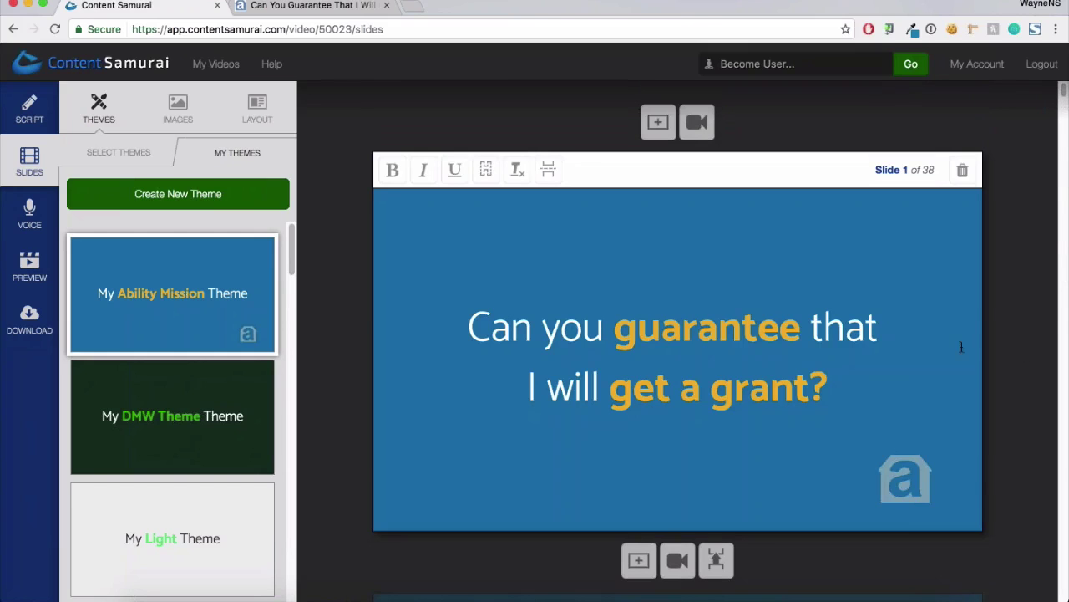
pyautogui.click(960, 347)
pyautogui.click(896, 379)
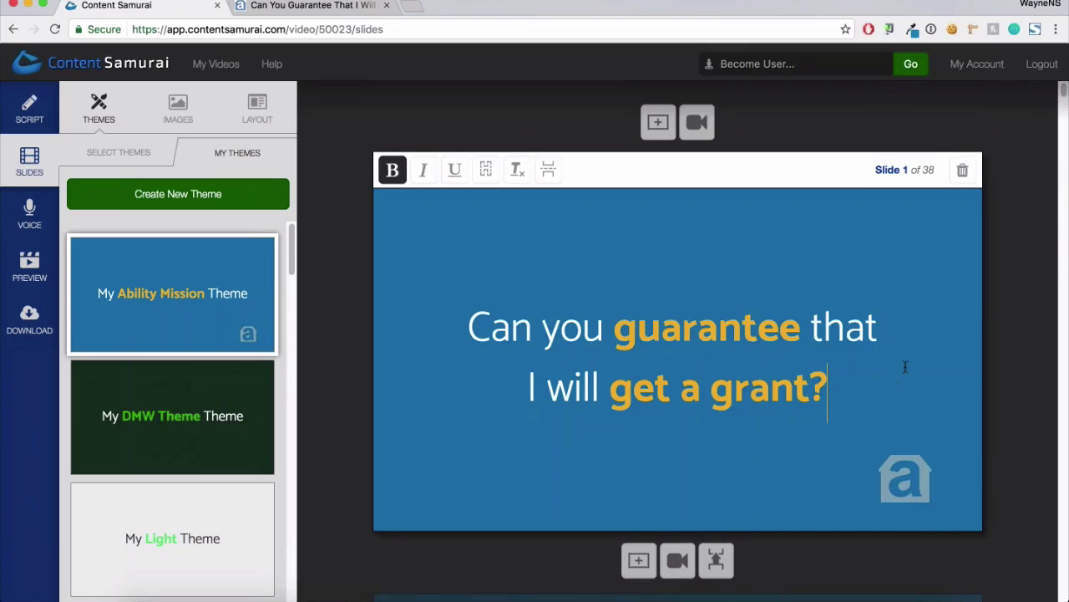
pyautogui.scroll(-1, 905, 367)
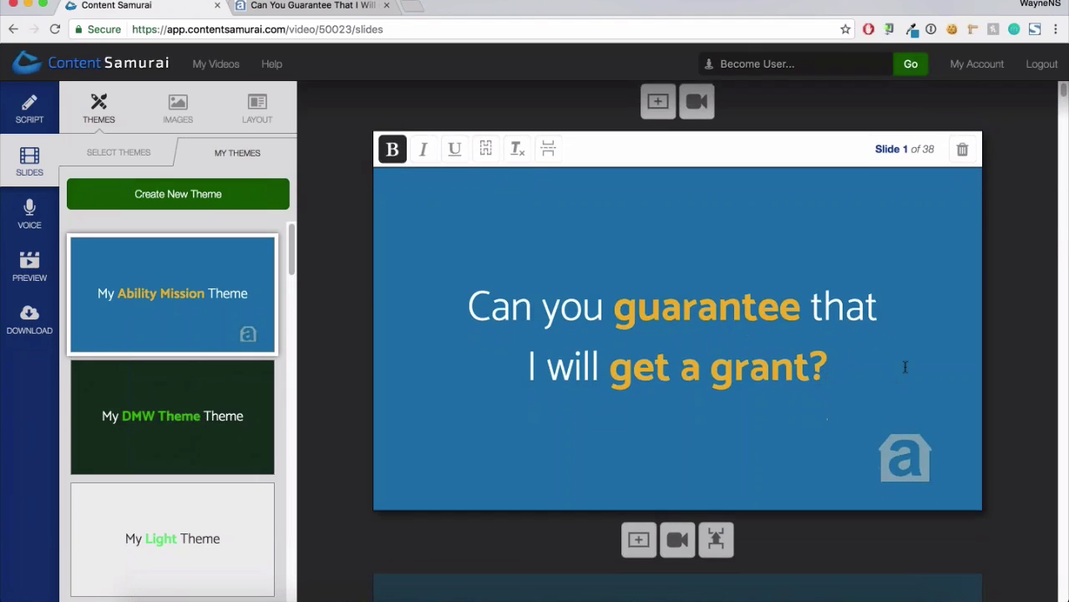
# Review the bold emphasis on slides 1 to 4, from the opening question to the "performance and behaviour" slide
pyautogui.scroll(-3, 905, 367)
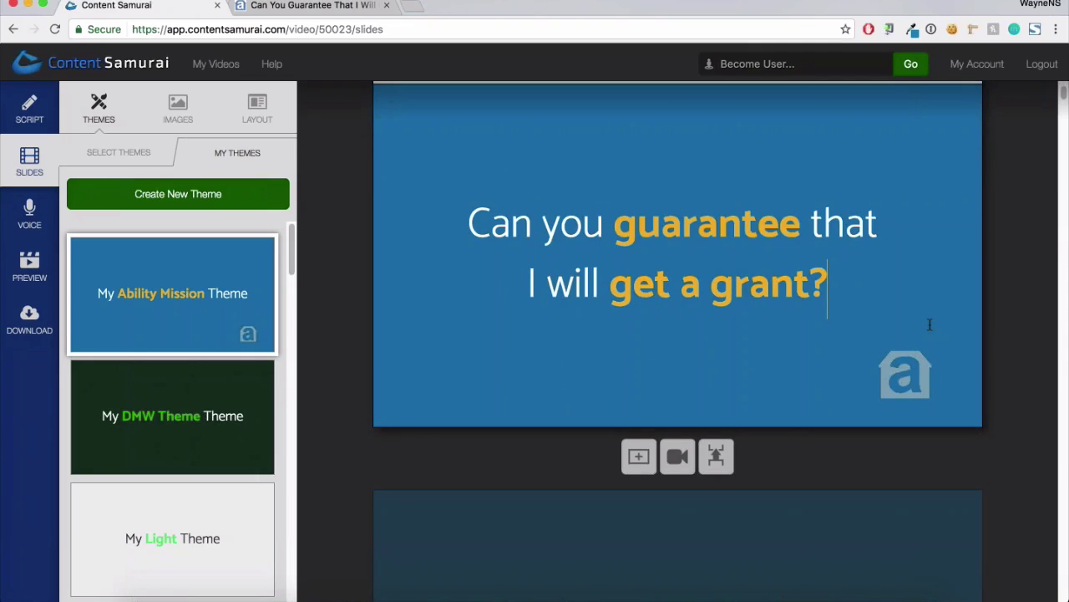
pyautogui.scroll(-5, 929, 324)
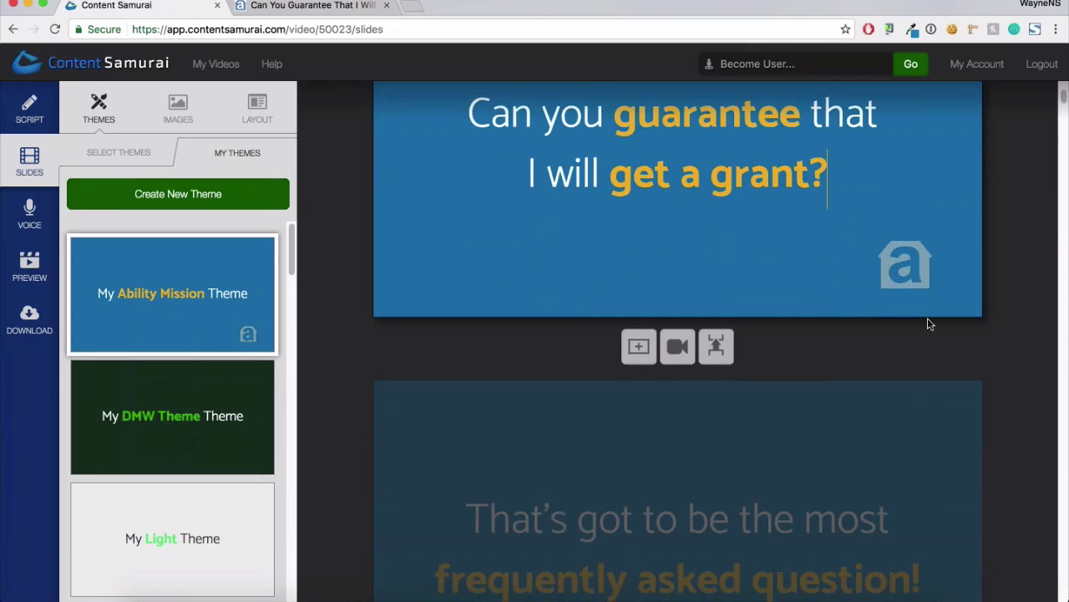
pyautogui.scroll(-1, 929, 324)
pyautogui.scroll(-2, 927, 319)
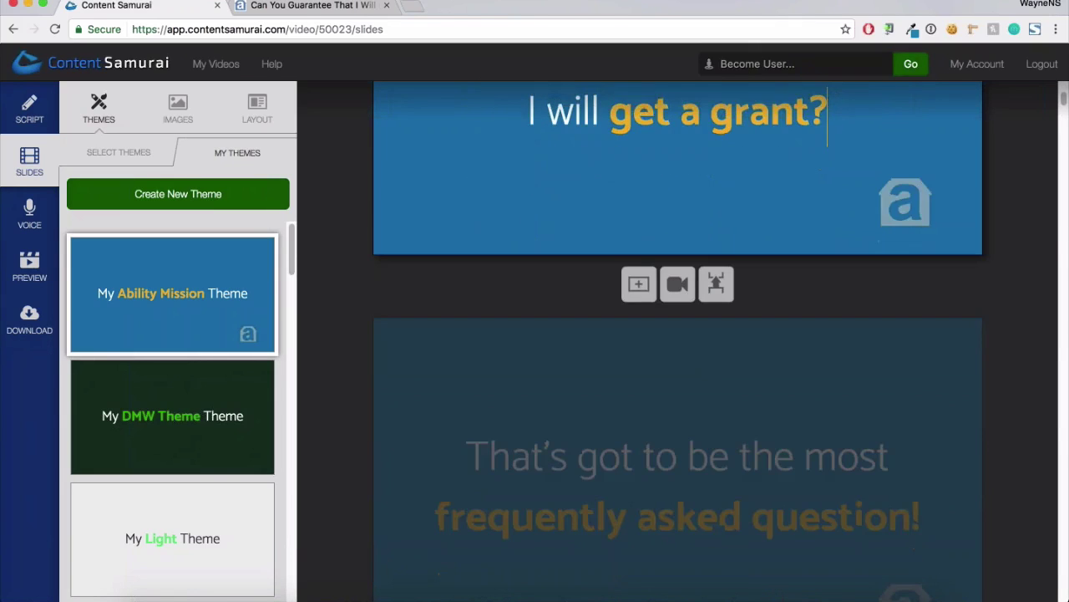
pyautogui.click(923, 316)
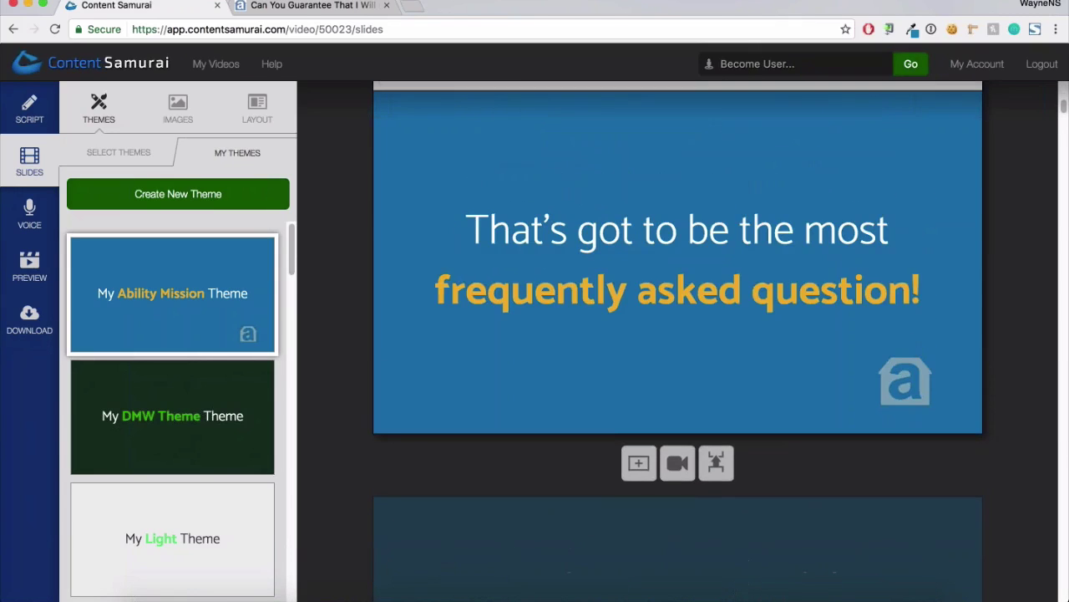
pyautogui.press('Down')
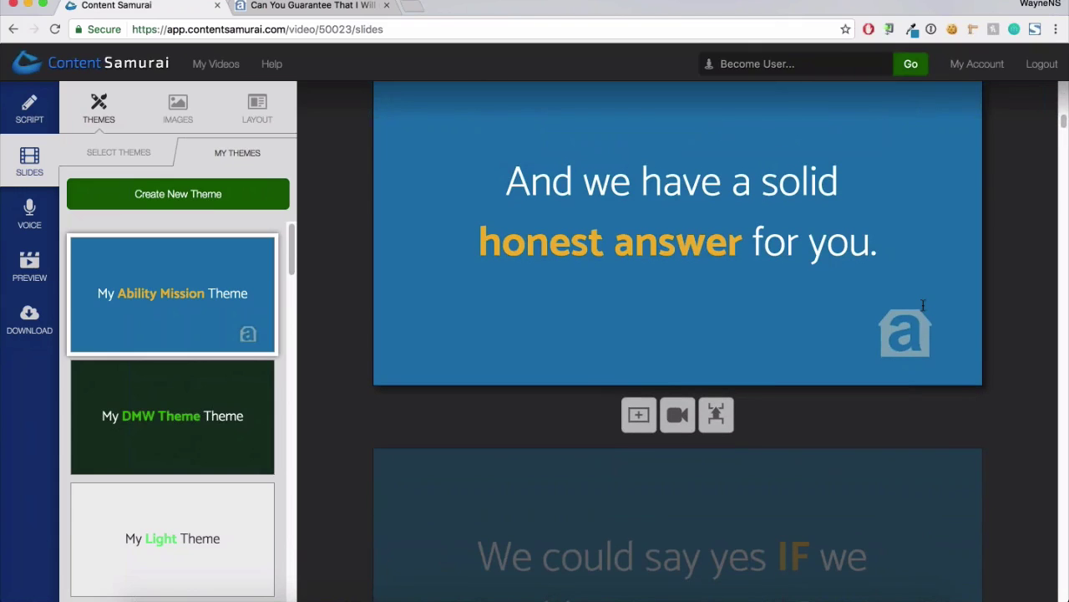
pyautogui.scroll(-2, 921, 300)
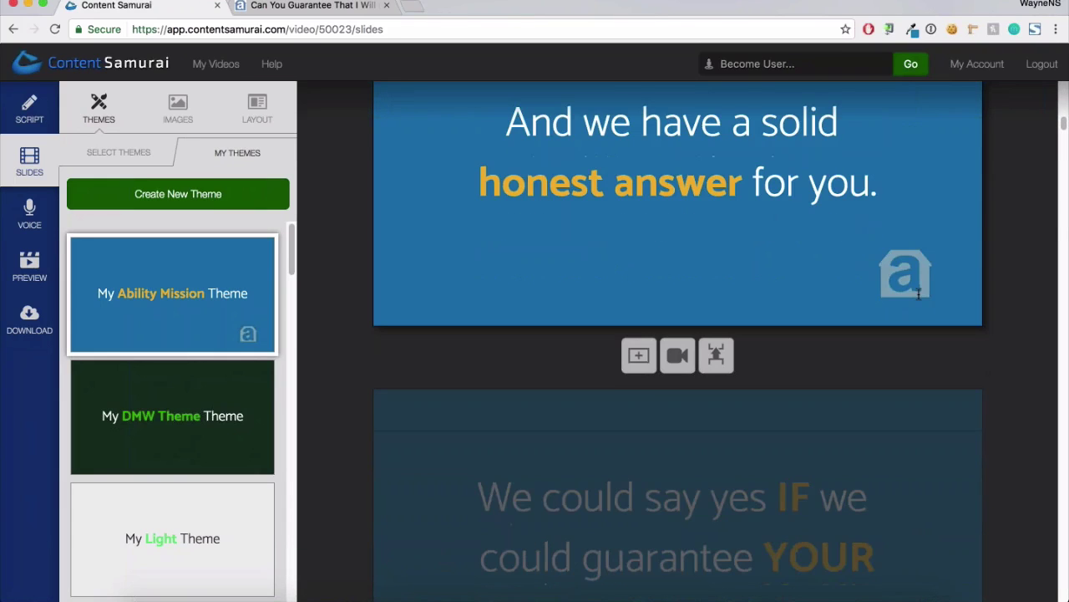
pyautogui.scroll(-3, 919, 293)
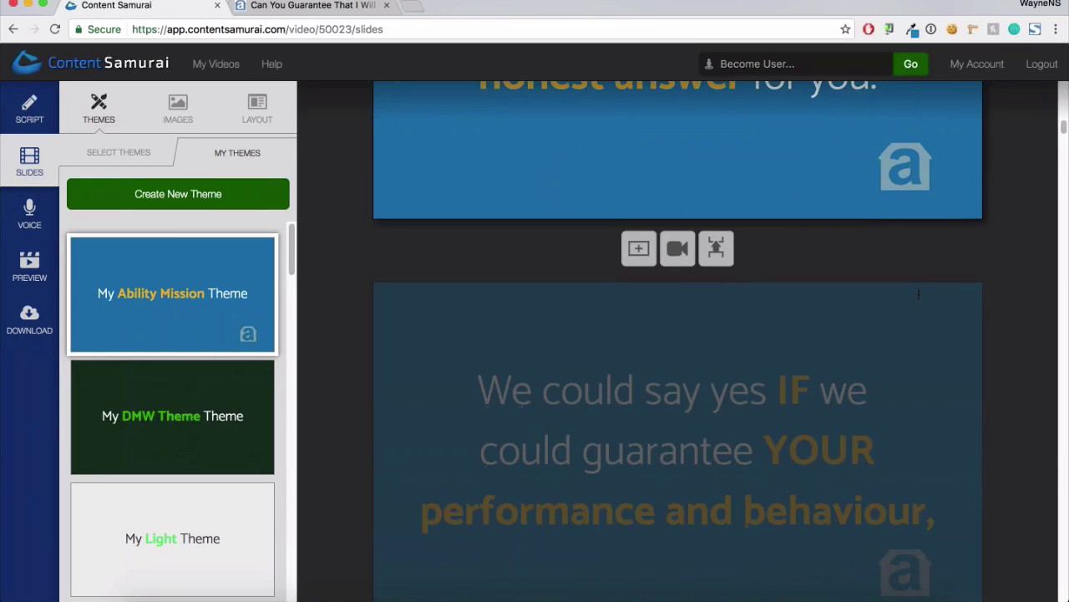
pyautogui.scroll(-3, 919, 294)
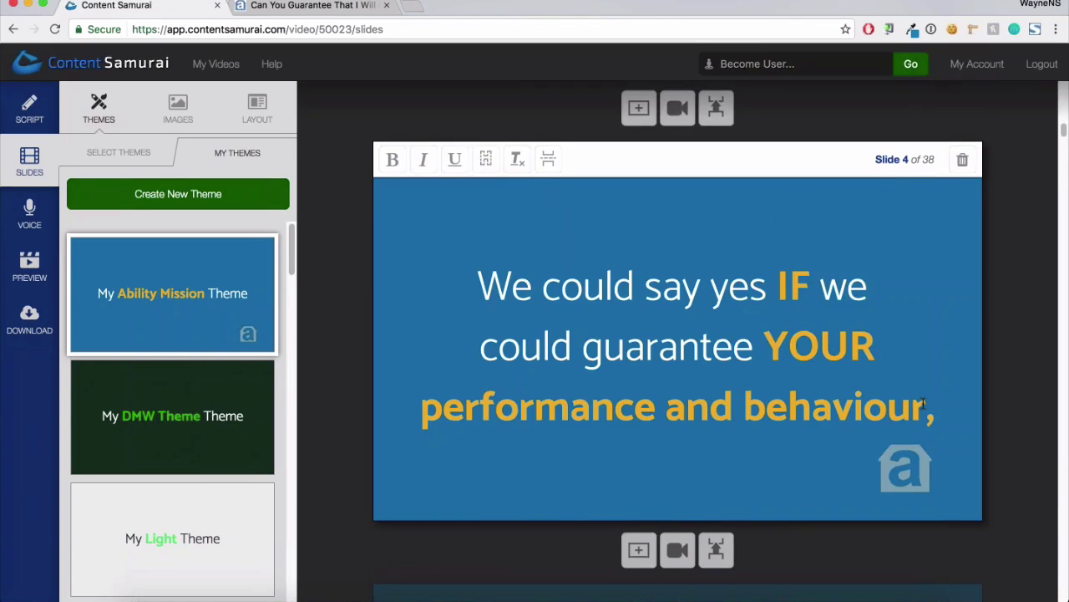
pyautogui.scroll(-1, 923, 404)
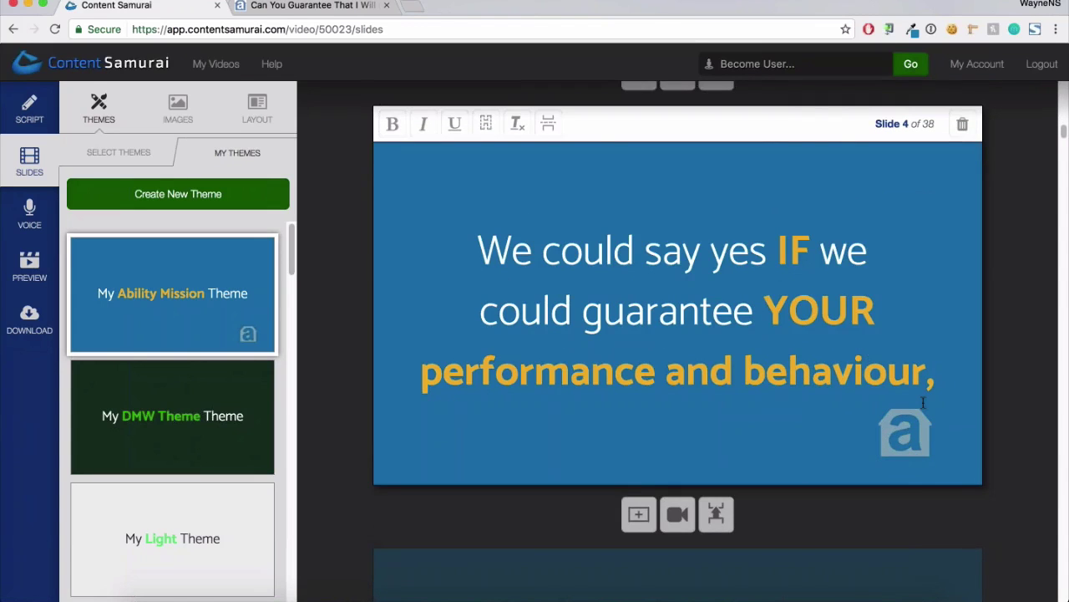
pyautogui.scroll(-7, 917, 399)
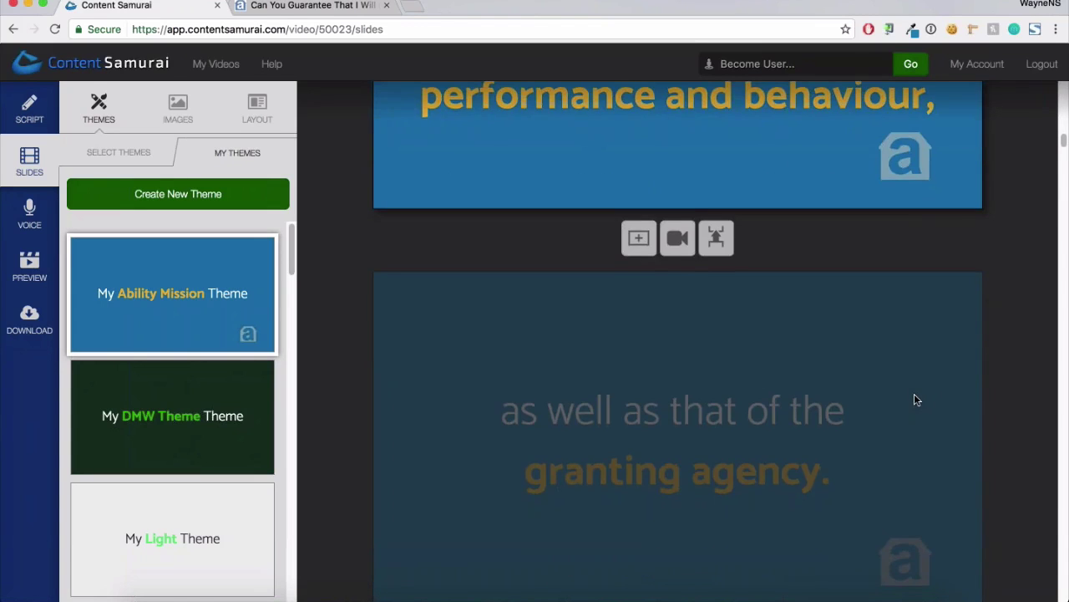
# Review the bold emphasis on slides 5 to 8, highlighting the words "CAN guarantee" on slide 8 and clearing the selection
pyautogui.click(914, 400)
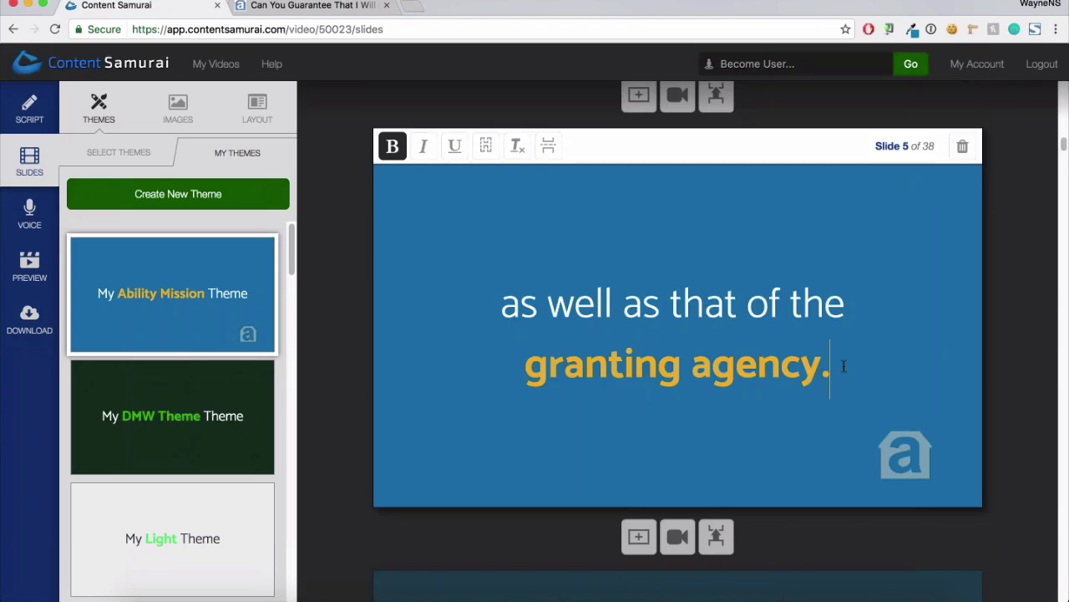
pyautogui.scroll(-4, 845, 366)
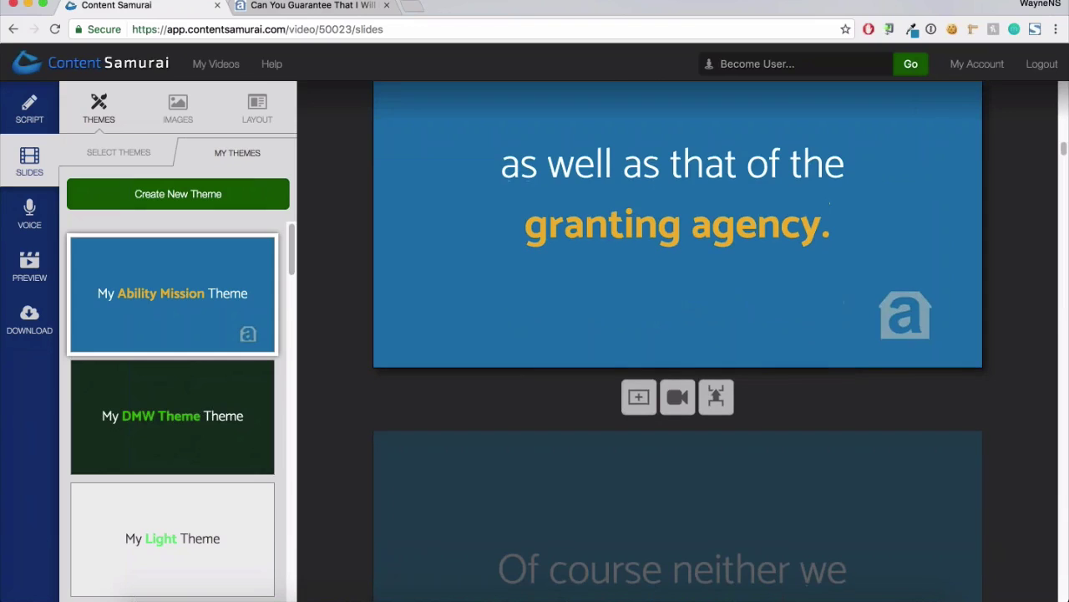
pyautogui.scroll(-3, 843, 363)
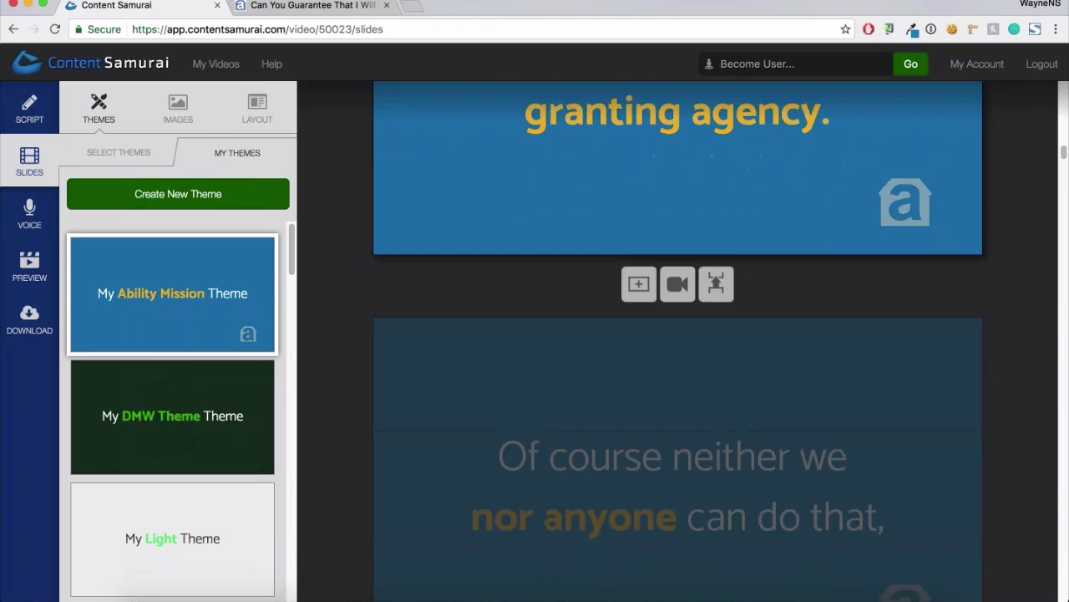
pyautogui.click(844, 362)
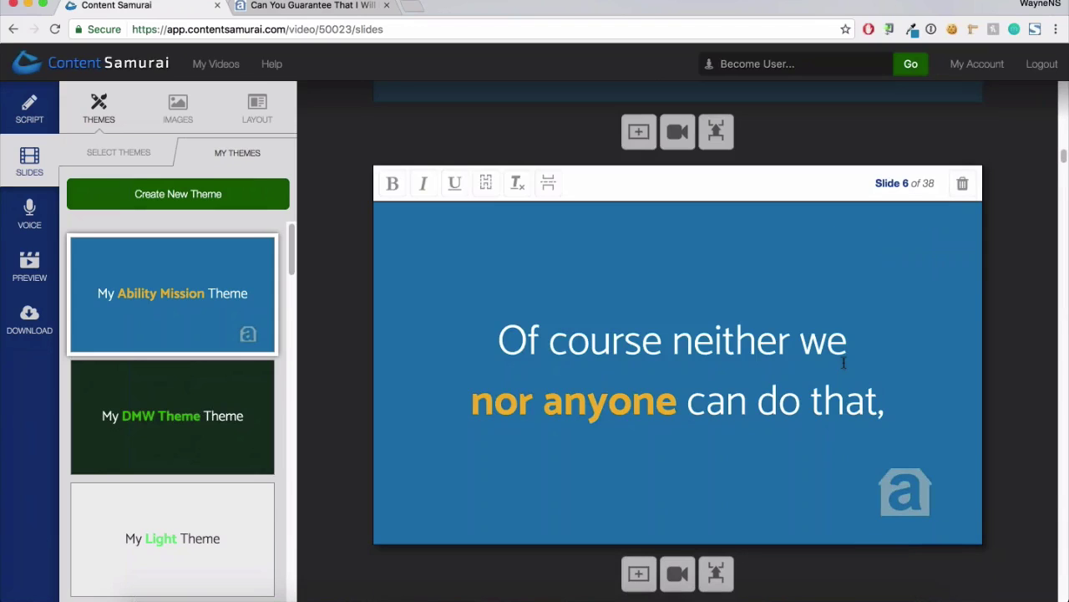
pyautogui.scroll(-3, 782, 256)
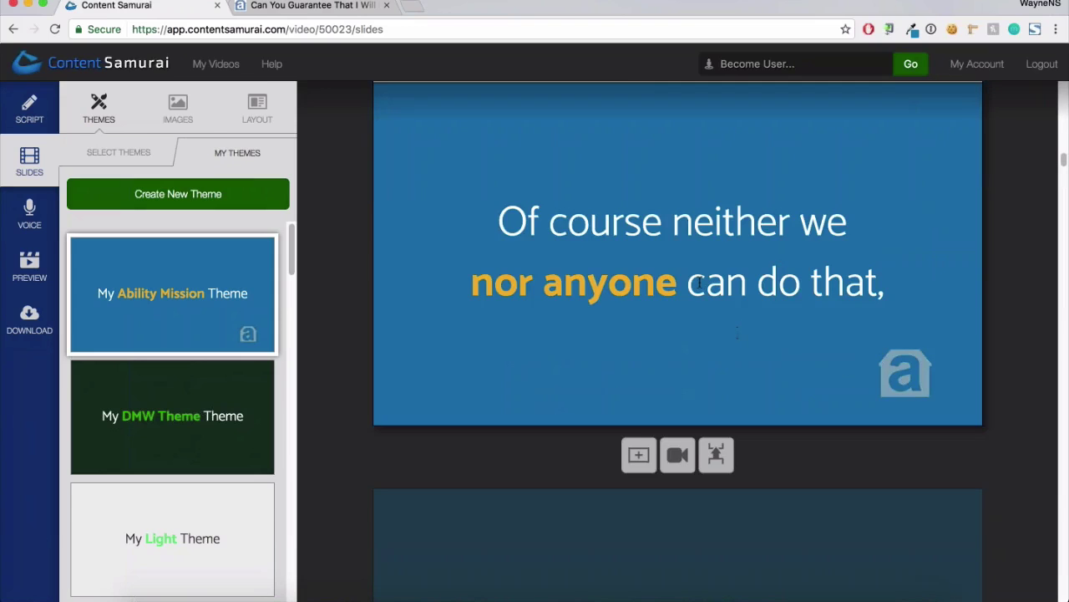
pyautogui.scroll(-2, 699, 284)
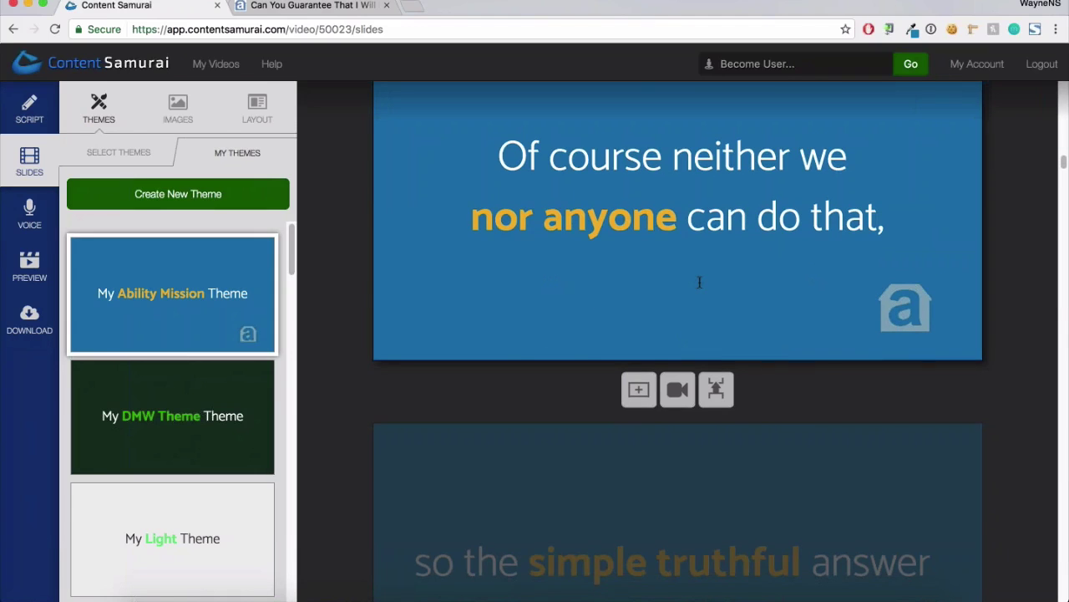
pyautogui.scroll(-5, 699, 283)
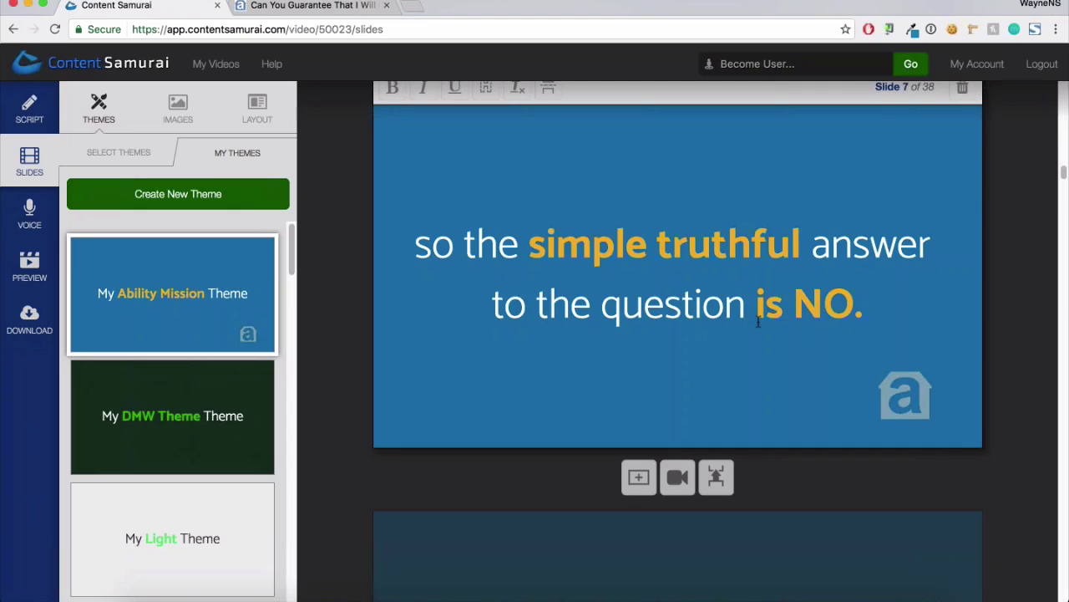
pyautogui.scroll(-1, 758, 321)
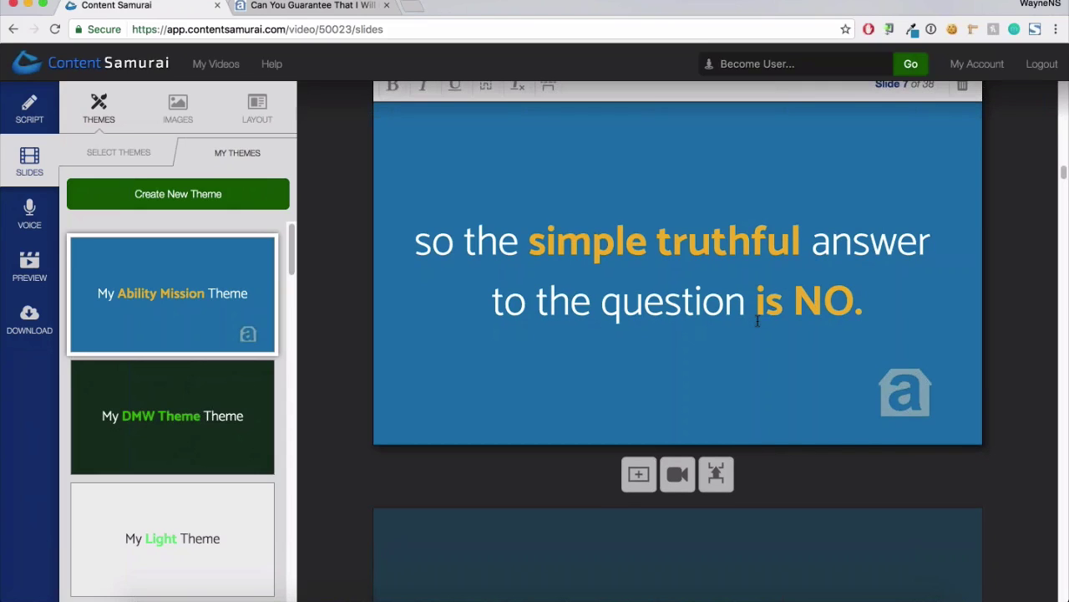
pyautogui.scroll(-3, 758, 322)
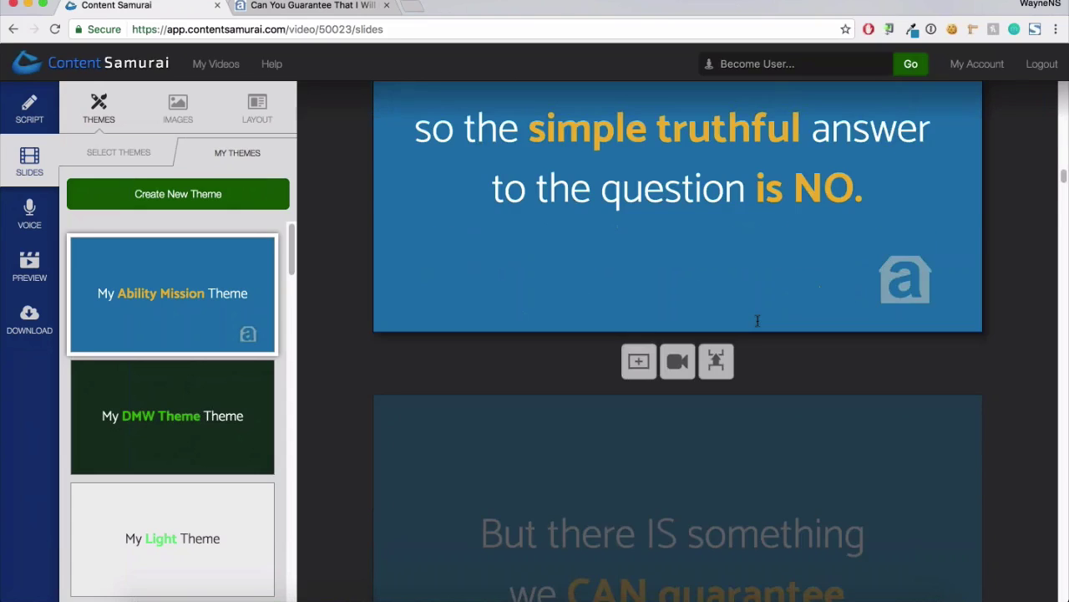
pyautogui.scroll(-5, 758, 320)
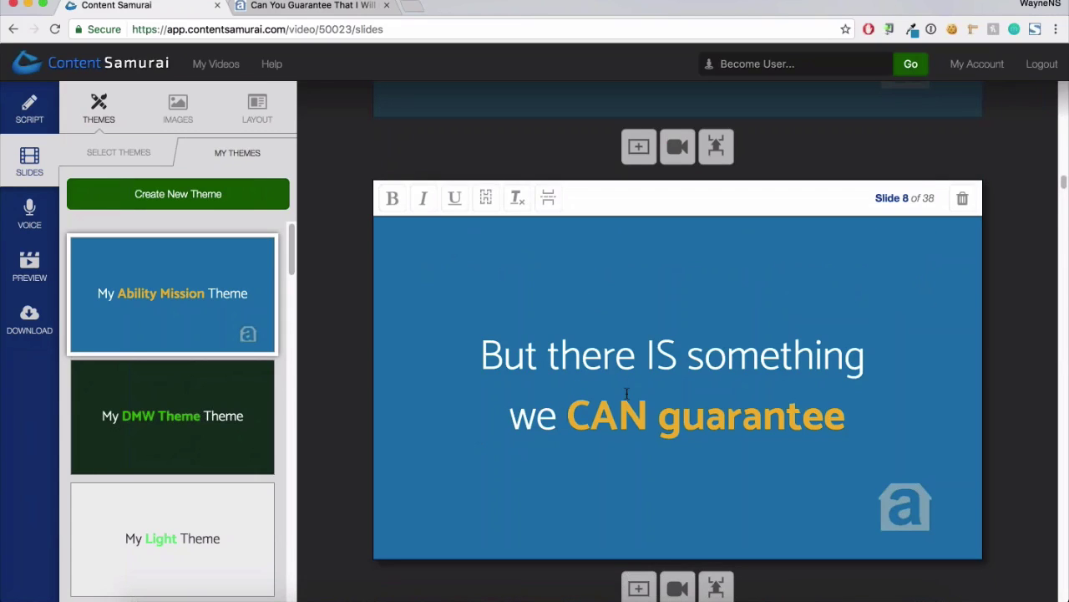
pyautogui.scroll(-1, 628, 398)
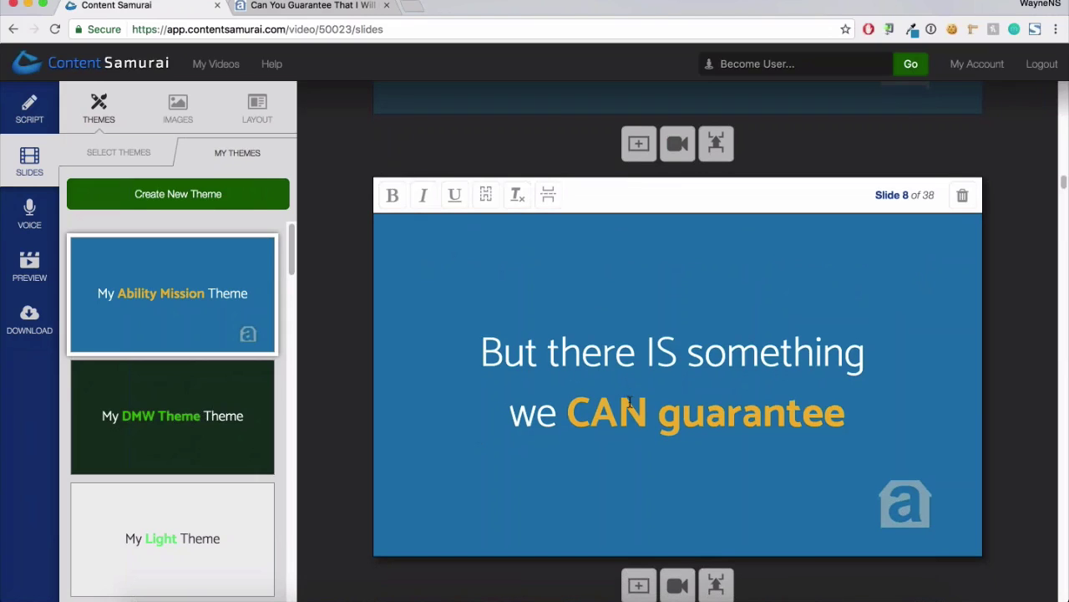
pyautogui.scroll(-1, 631, 403)
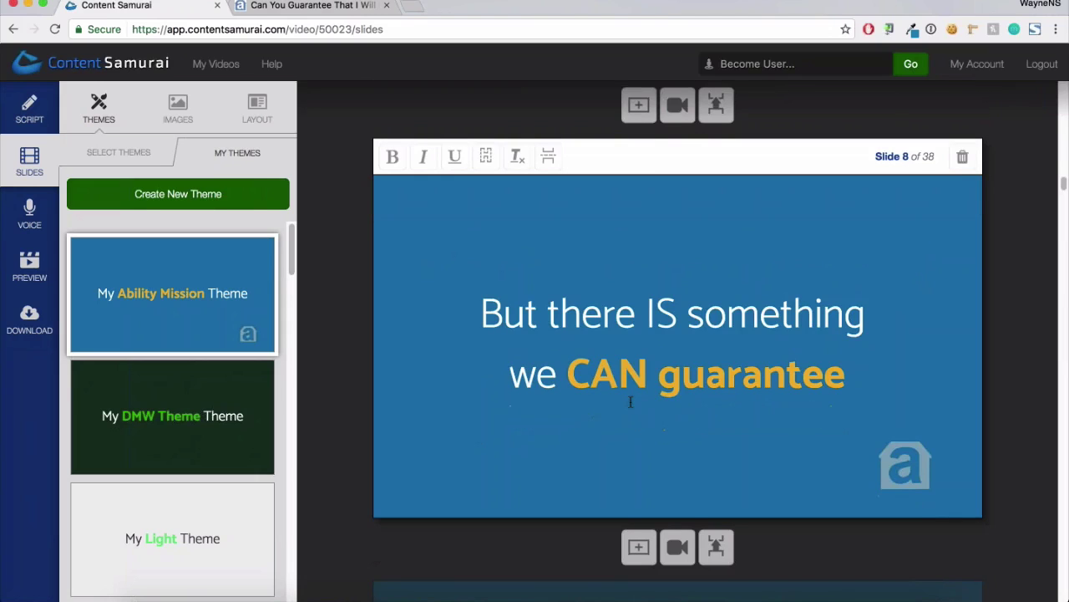
pyautogui.scroll(-1, 631, 401)
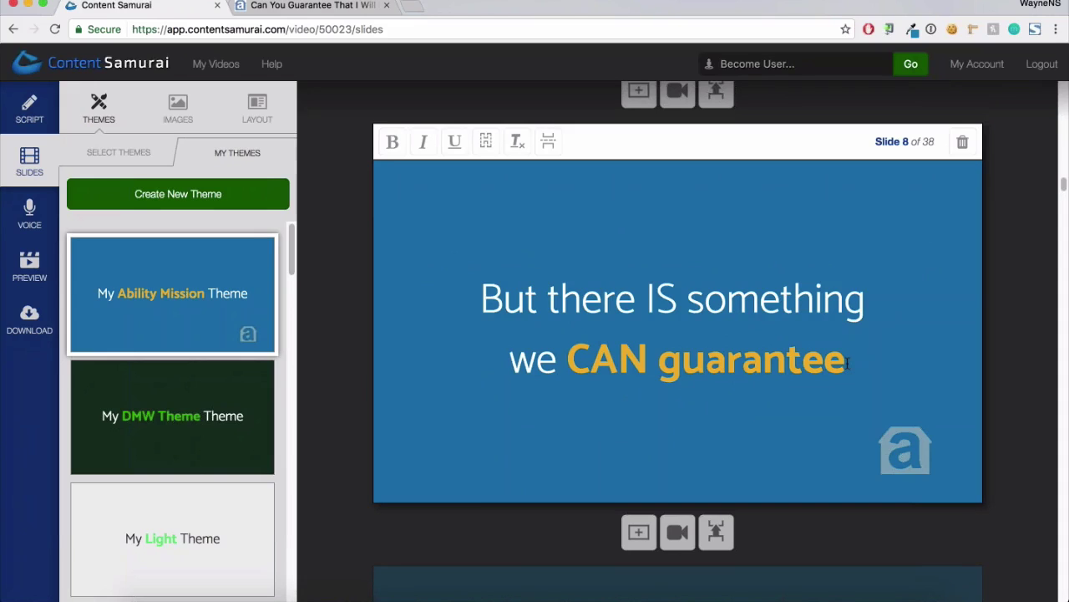
pyautogui.moveTo(857, 360); pyautogui.dragTo(571, 354)
pyautogui.click(864, 361)
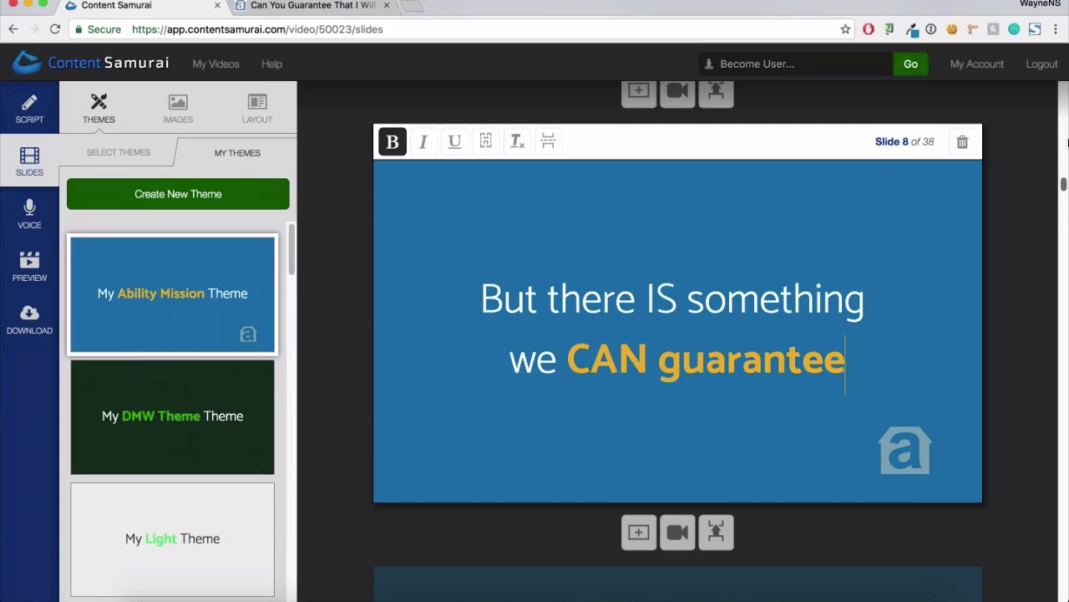
# Return to slide 1, highlight its full two-line question, and clear the selection with the cursor placed after "get a grant?"
pyautogui.moveTo(1067, 143); pyautogui.dragTo(1063, 84)
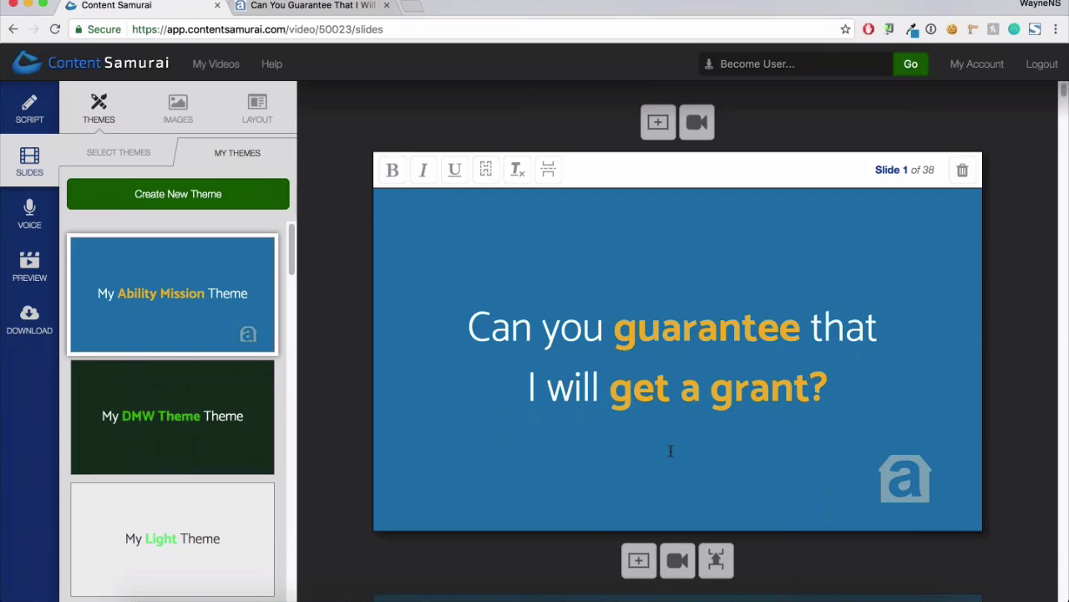
pyautogui.click(835, 376)
pyautogui.hotkey('shift', 'Left')
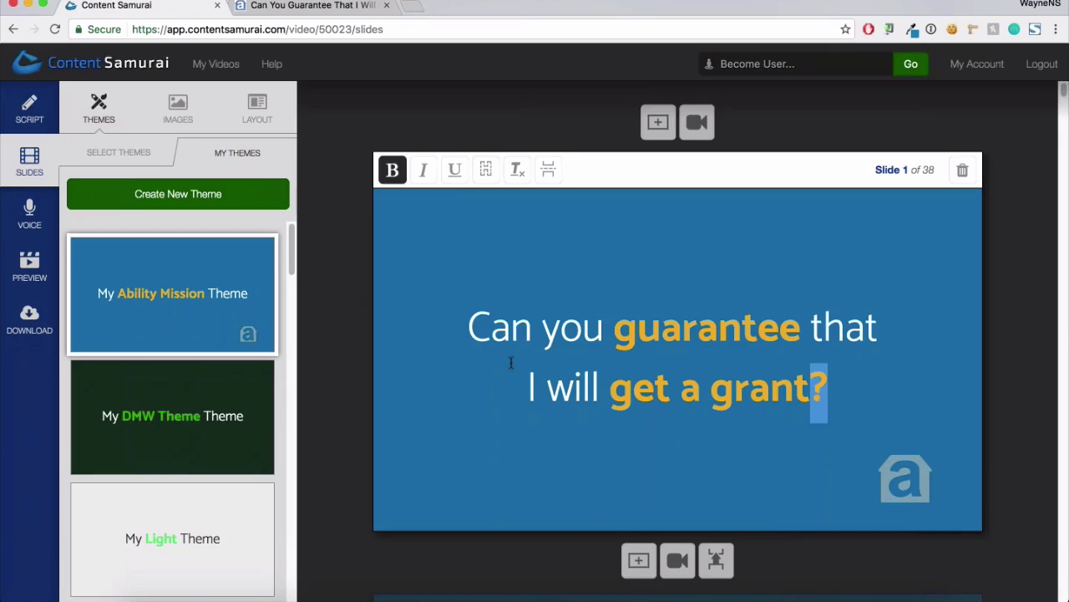
pyautogui.press('super+a')
pyautogui.click(464, 336)
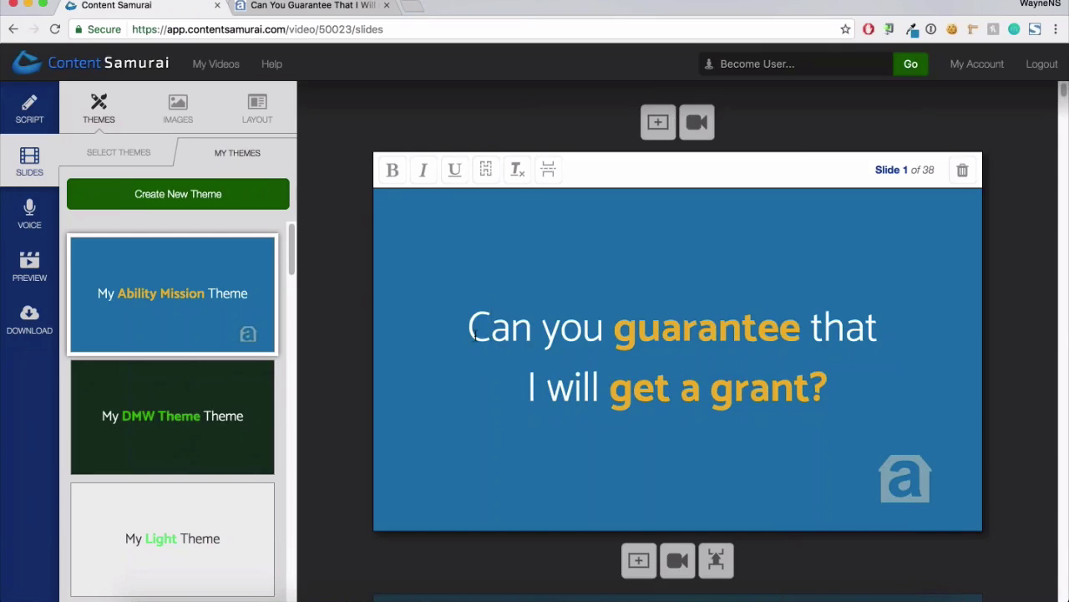
pyautogui.doubleClick(539, 336)
pyautogui.keyDown('shift'); pyautogui.click(894, 391); pyautogui.keyUp('shift')
pyautogui.click(873, 393)
pyautogui.click(841, 389)
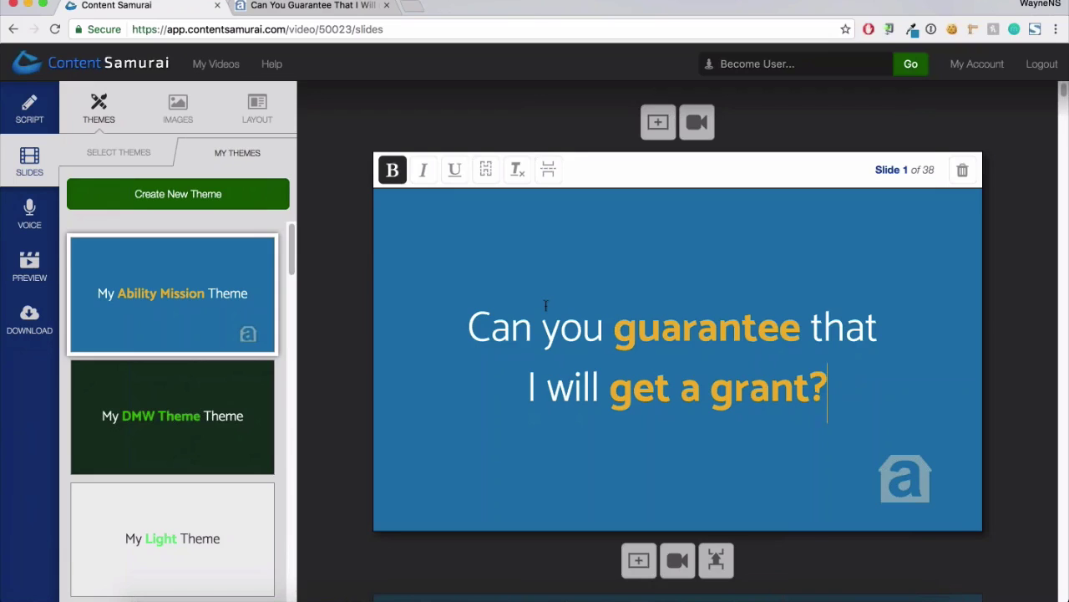
pyautogui.moveTo(464, 323); pyautogui.dragTo(864, 376)
pyautogui.click(828, 389)
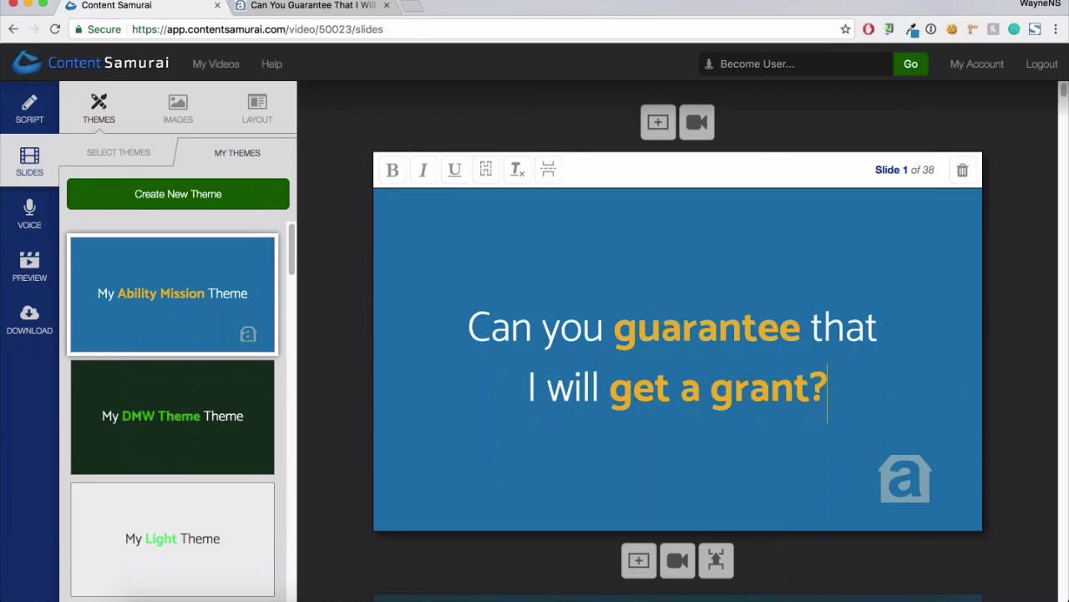
pyautogui.moveTo(465, 326); pyautogui.dragTo(889, 373)
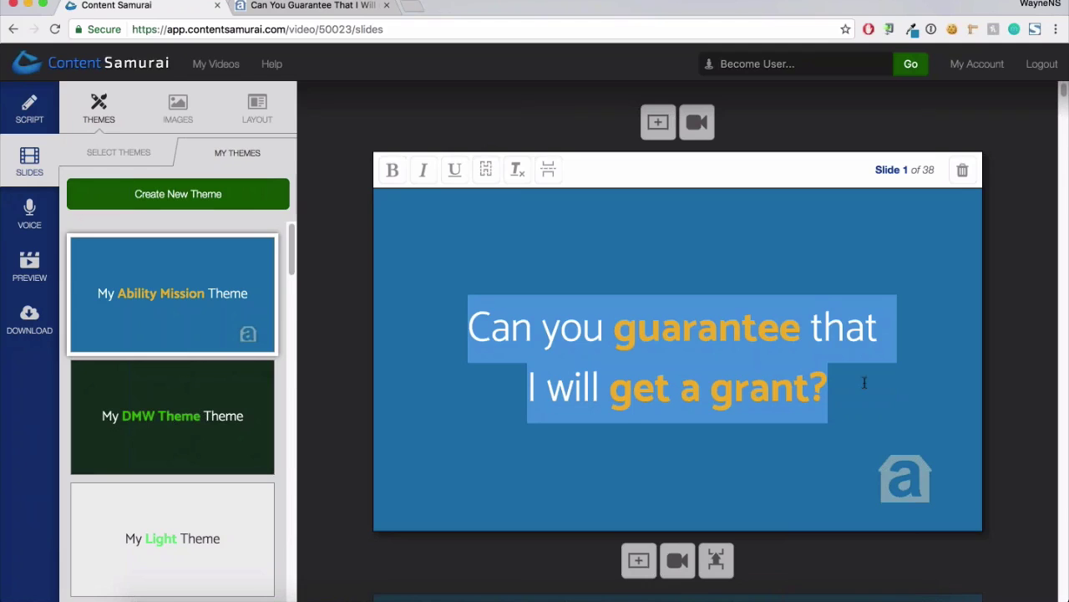
pyautogui.click(865, 383)
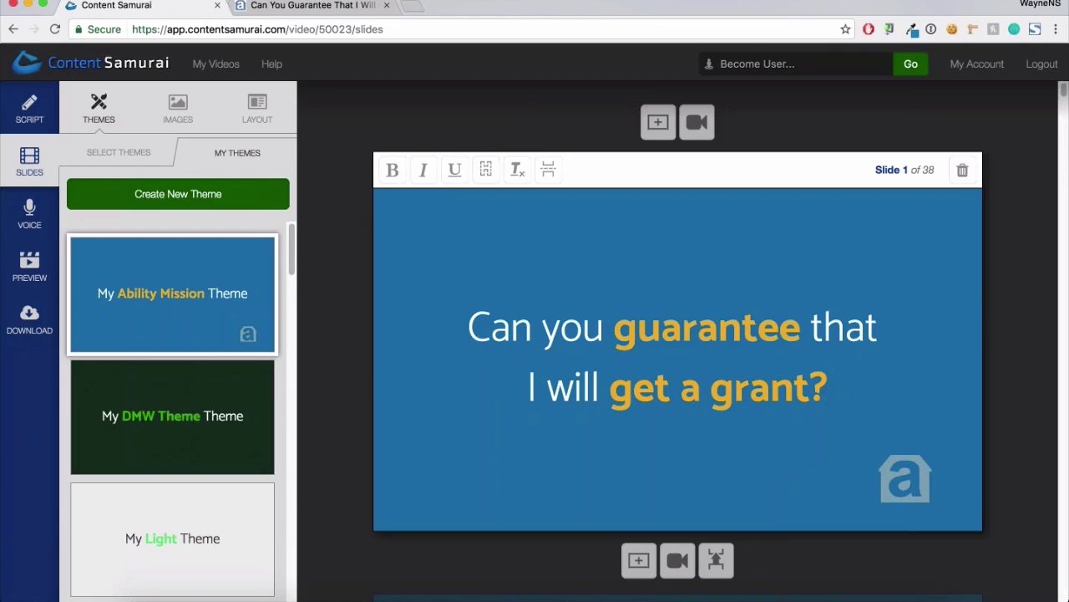
pyautogui.click(856, 391)
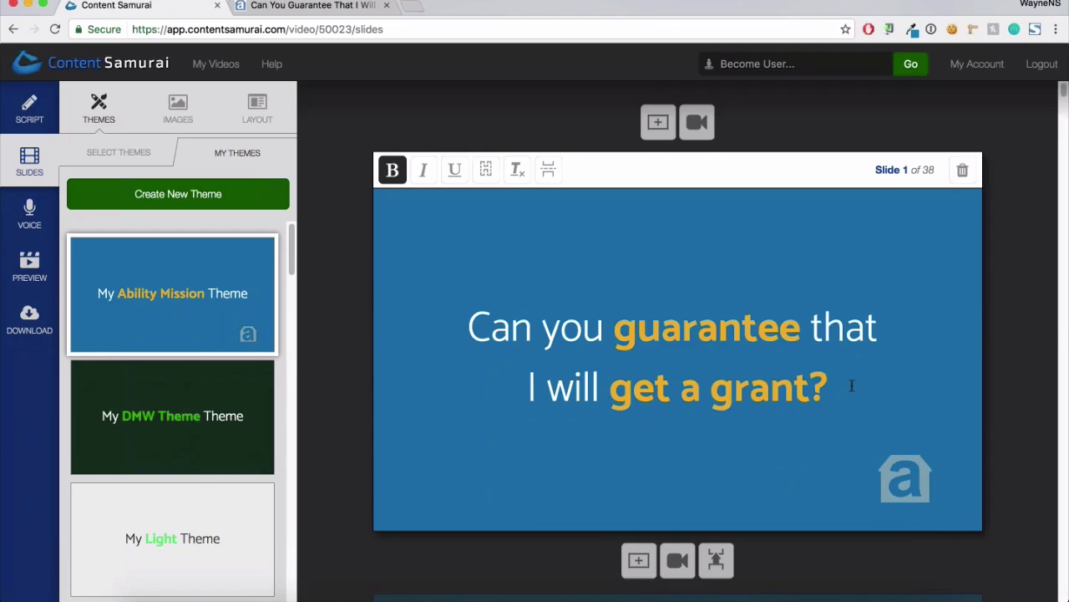
pyautogui.scroll(-1, 852, 385)
pyautogui.scroll(-1, 851, 385)
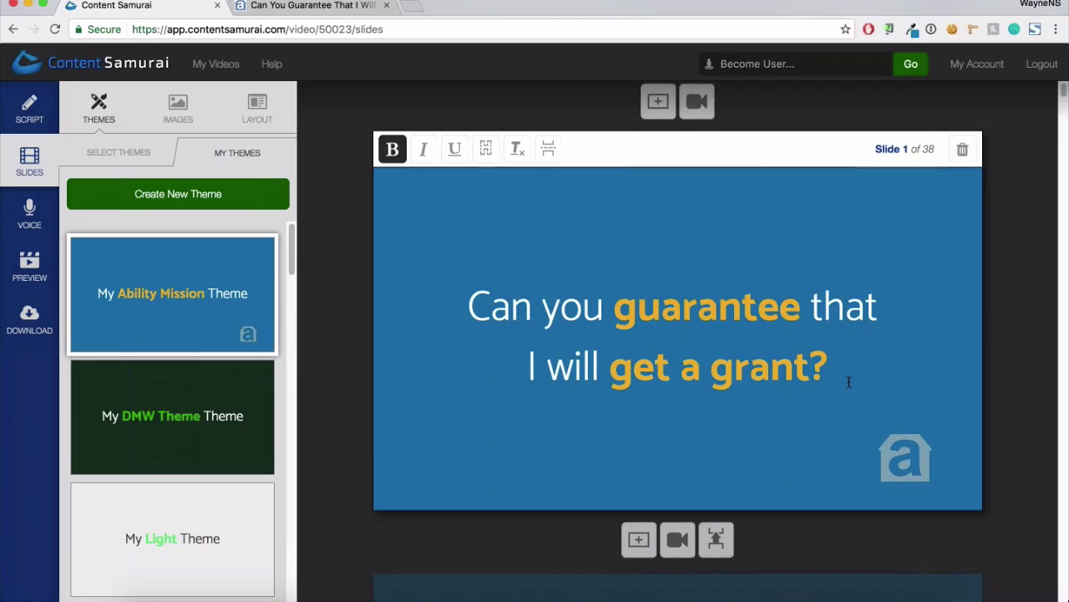
pyautogui.scroll(-3, 848, 383)
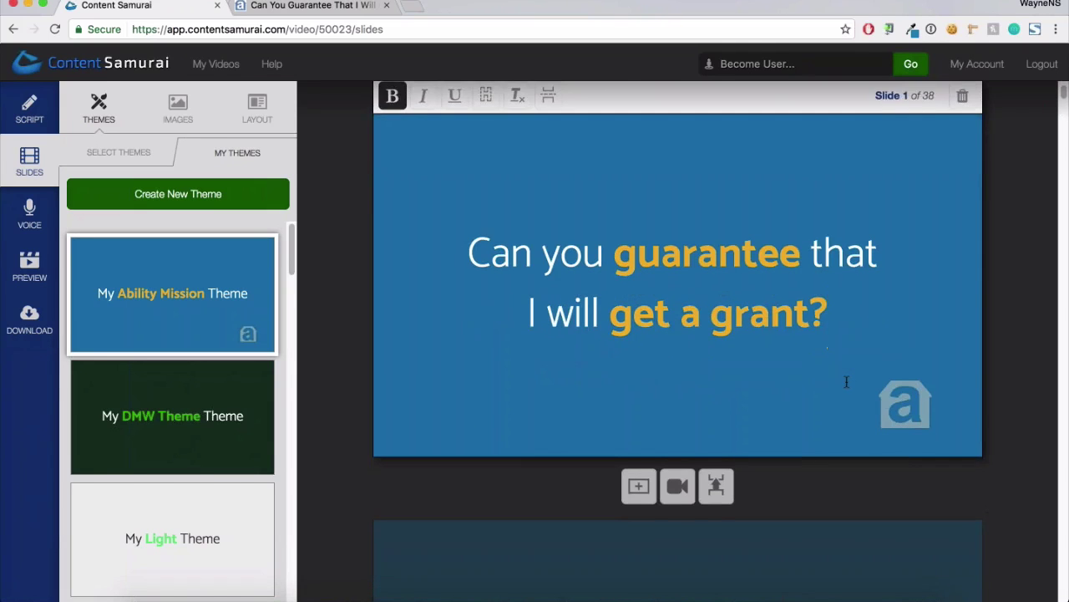
pyautogui.click(616, 311)
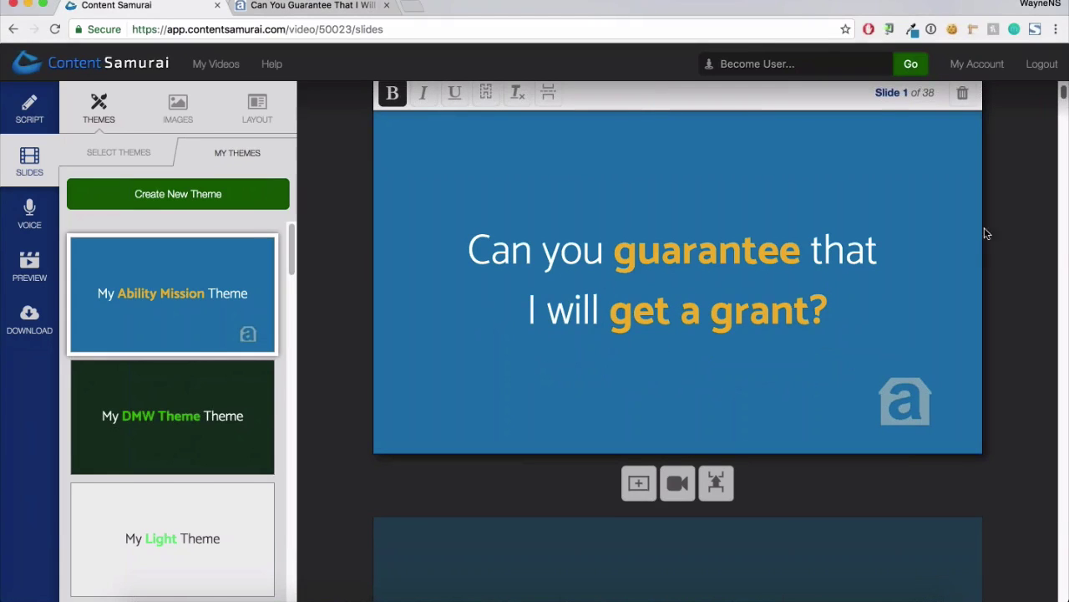
# Show the image search options and read through slides 1 to 4 to consider where images could suit the text
pyautogui.scroll(1, 932, 290)
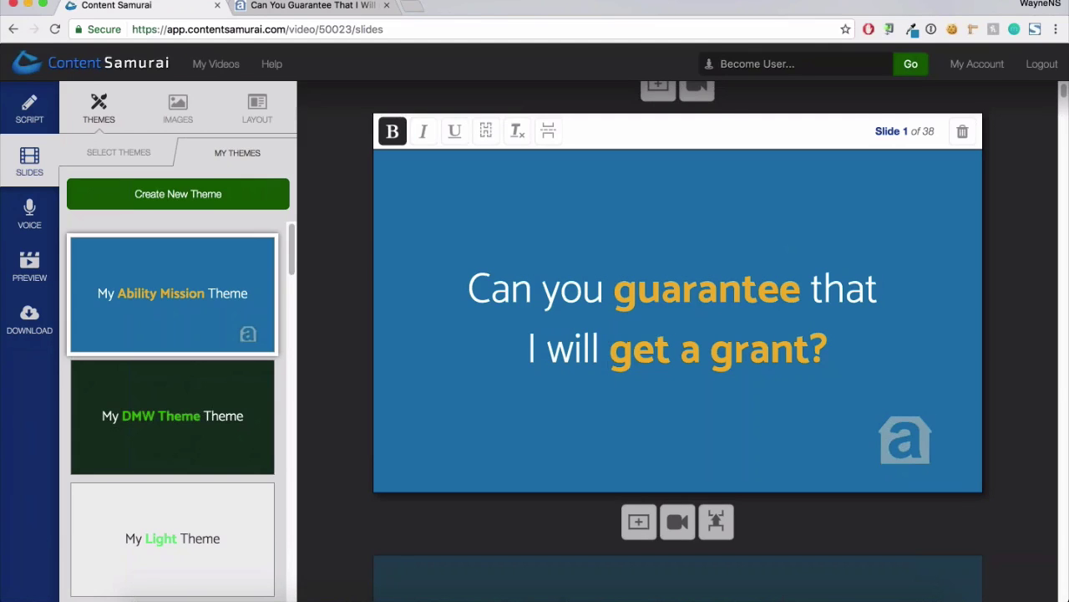
pyautogui.click(177, 115)
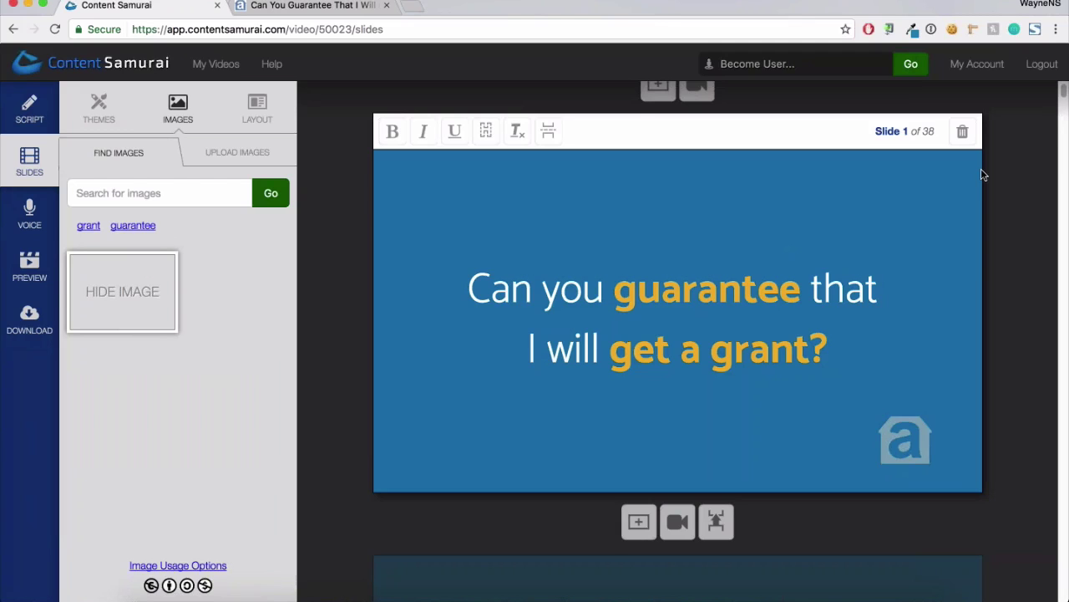
pyautogui.scroll(-1, 939, 224)
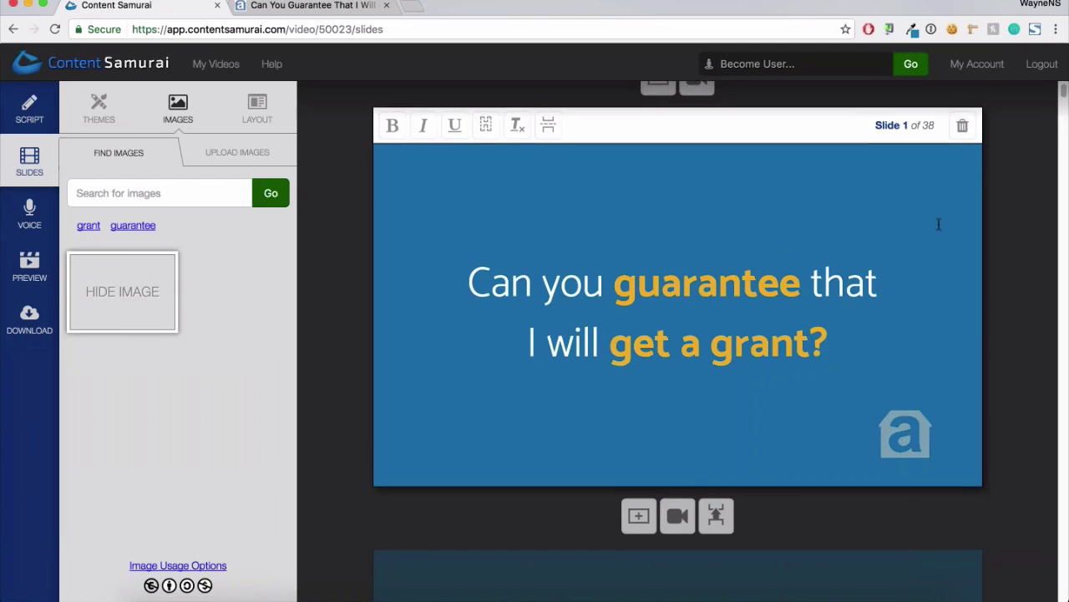
pyautogui.scroll(-2, 940, 224)
pyautogui.scroll(-3, 940, 224)
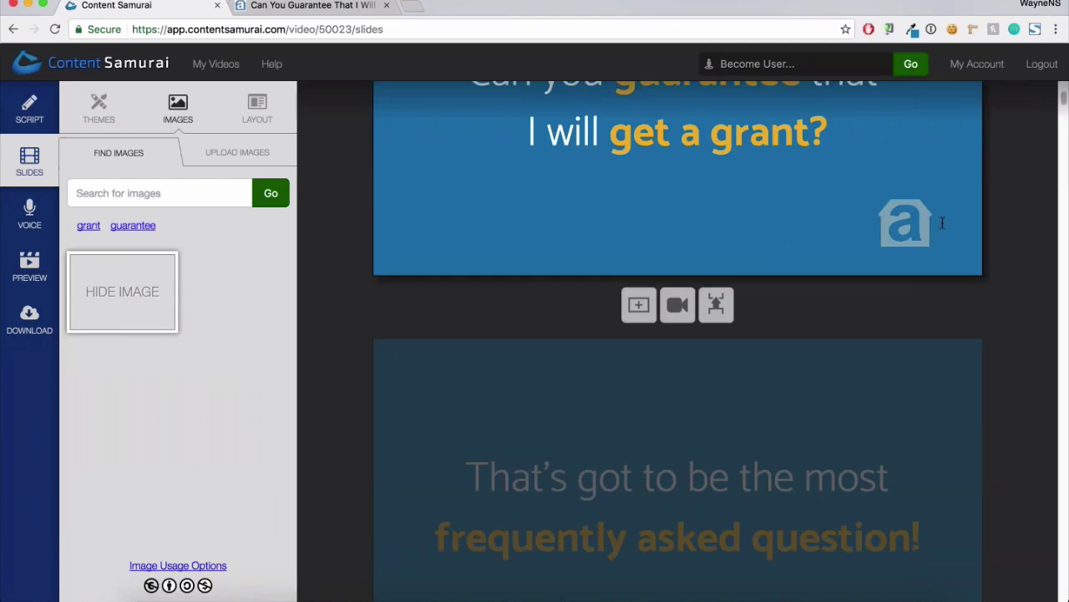
pyautogui.scroll(-1, 942, 223)
pyautogui.scroll(-3, 677, 334)
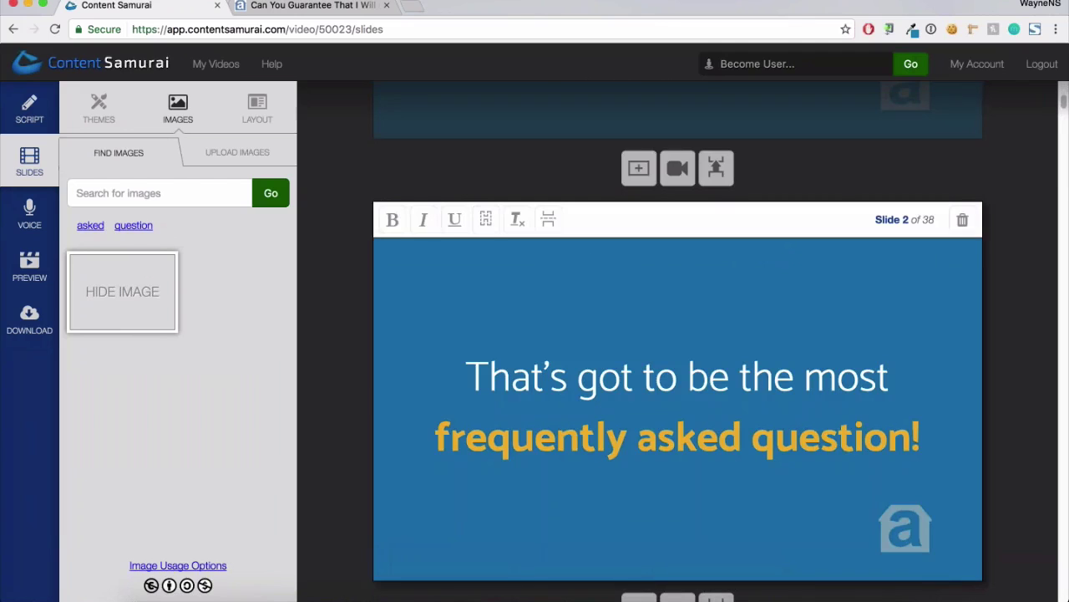
pyautogui.scroll(-8, 937, 273)
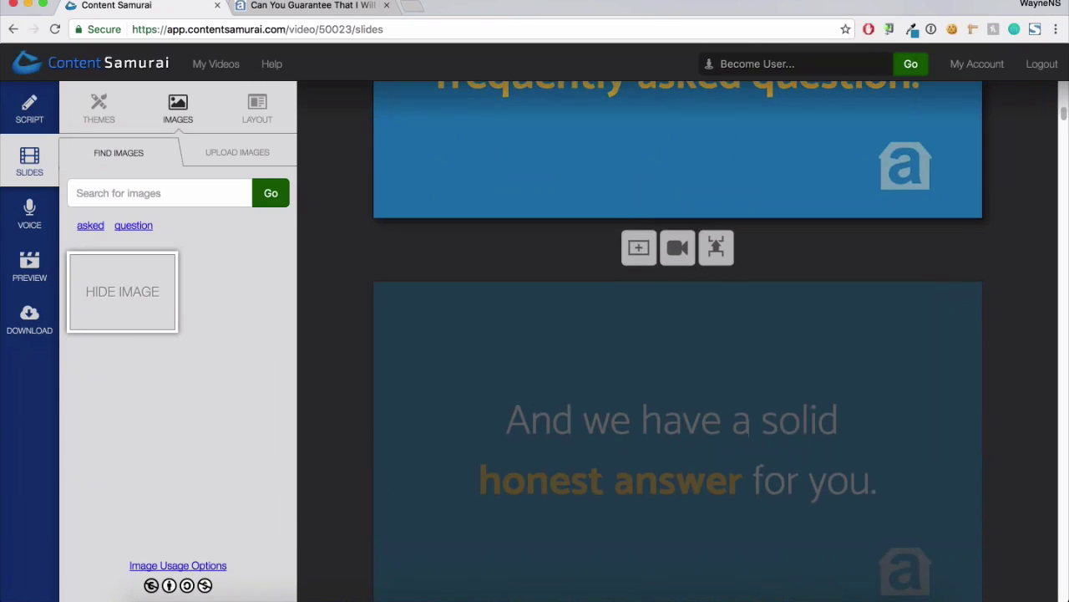
pyautogui.scroll(-5, 968, 282)
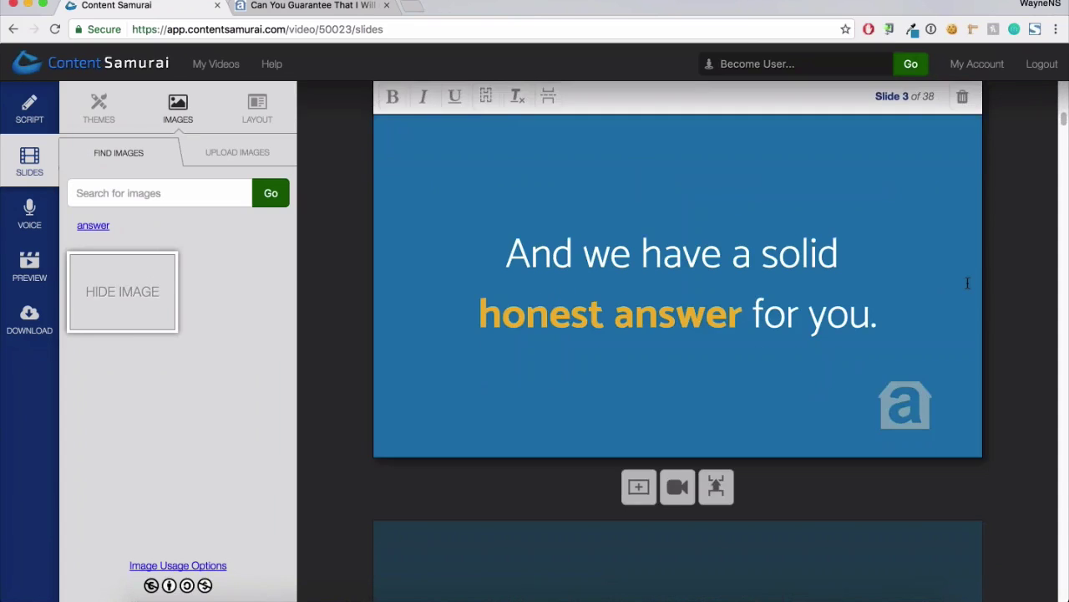
pyautogui.scroll(-3, 967, 282)
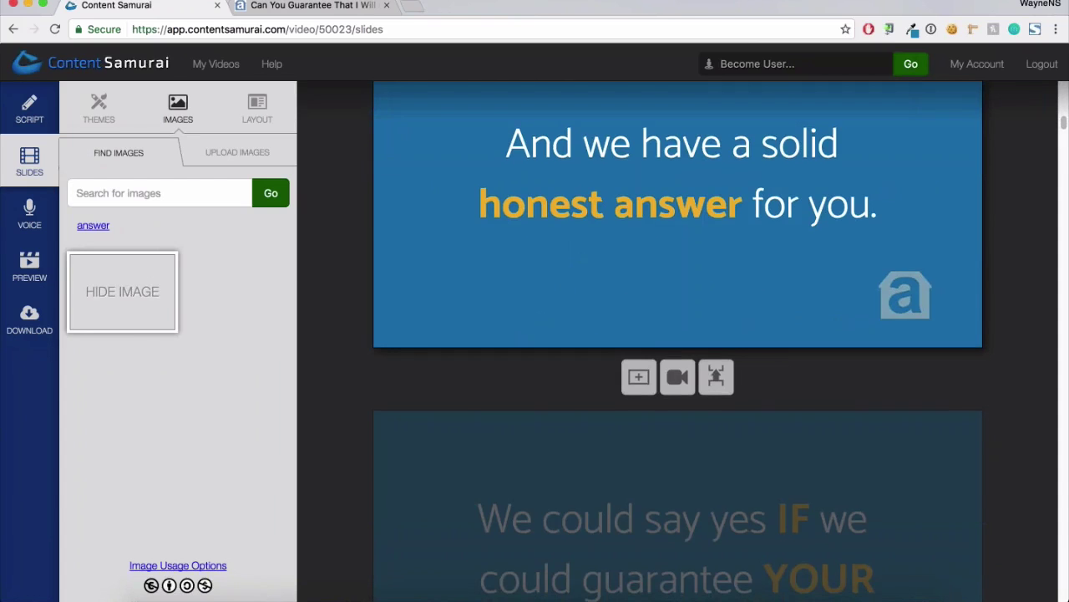
pyautogui.scroll(-12, 967, 282)
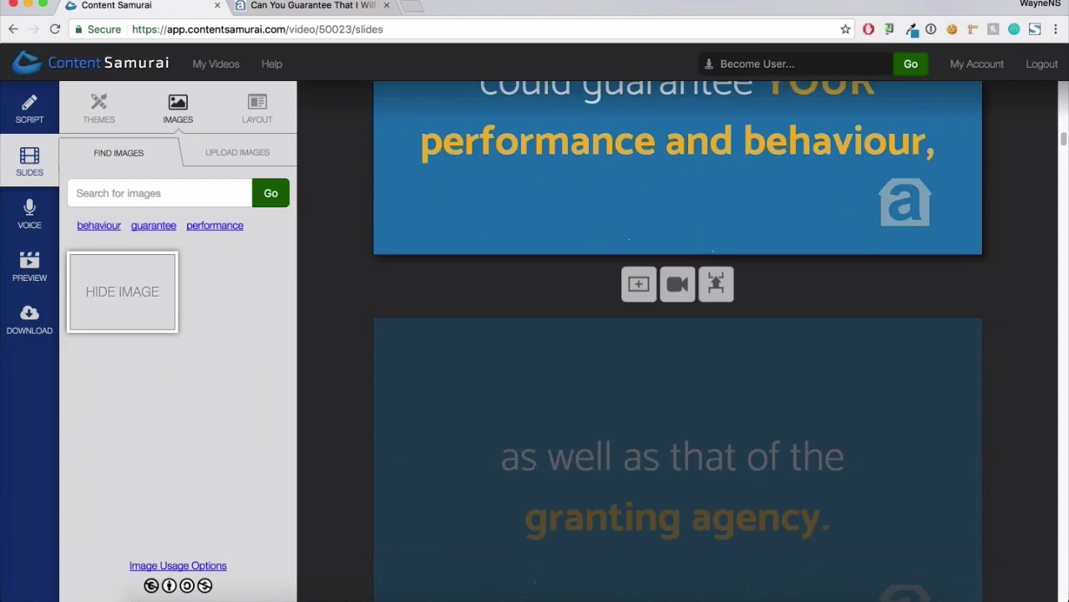
# Review slides 5 to 8 for image ideas, highlighting the full two-line text on slide 8 and clearing the selection
pyautogui.scroll(-4, 917, 331)
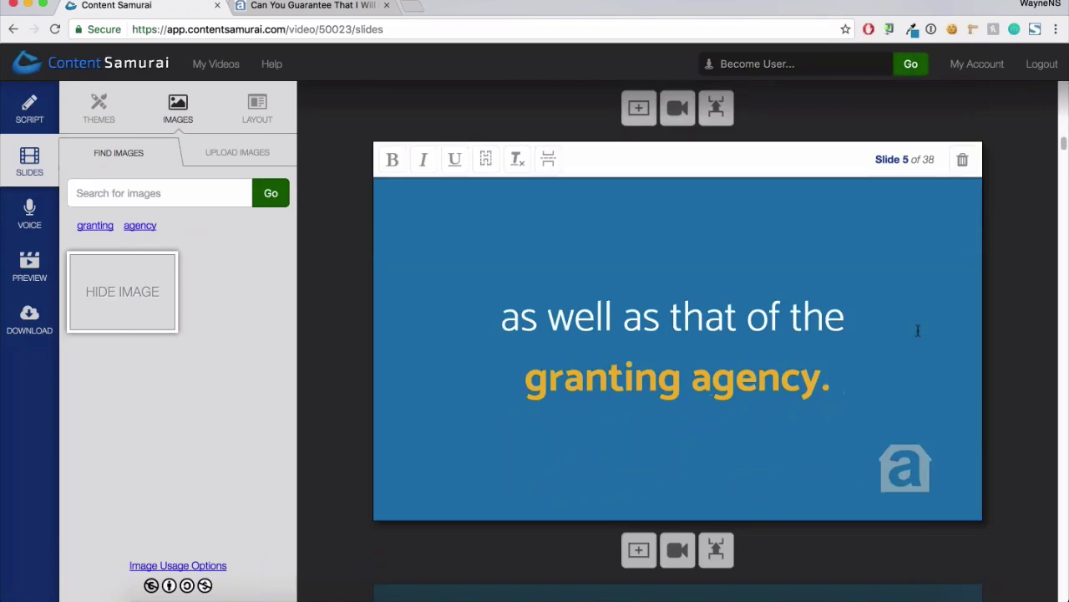
pyautogui.scroll(-7, 917, 331)
pyautogui.scroll(-2, 917, 331)
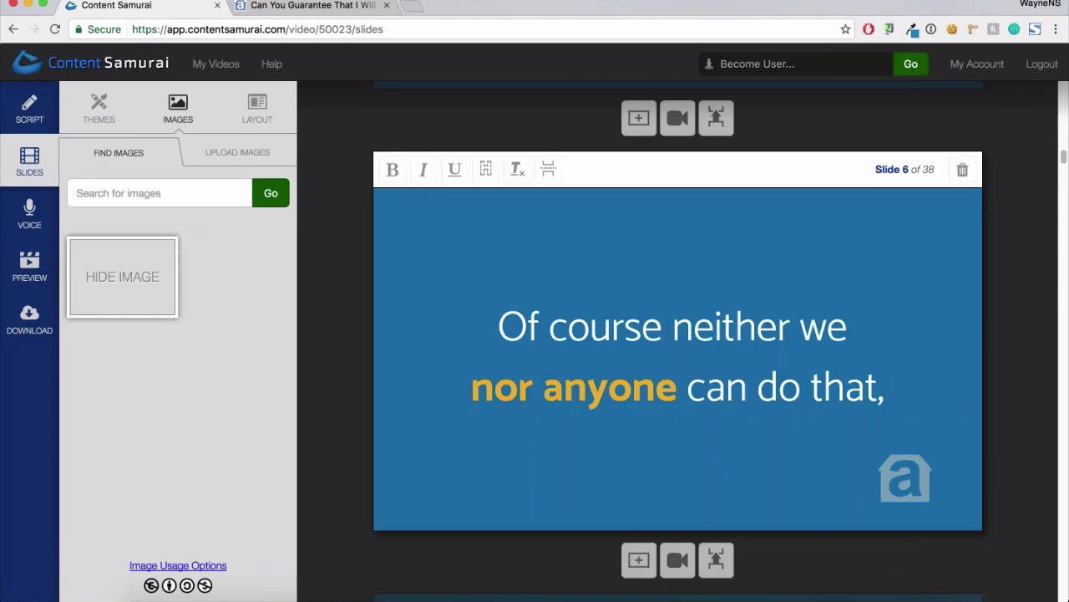
pyautogui.scroll(-4, 906, 331)
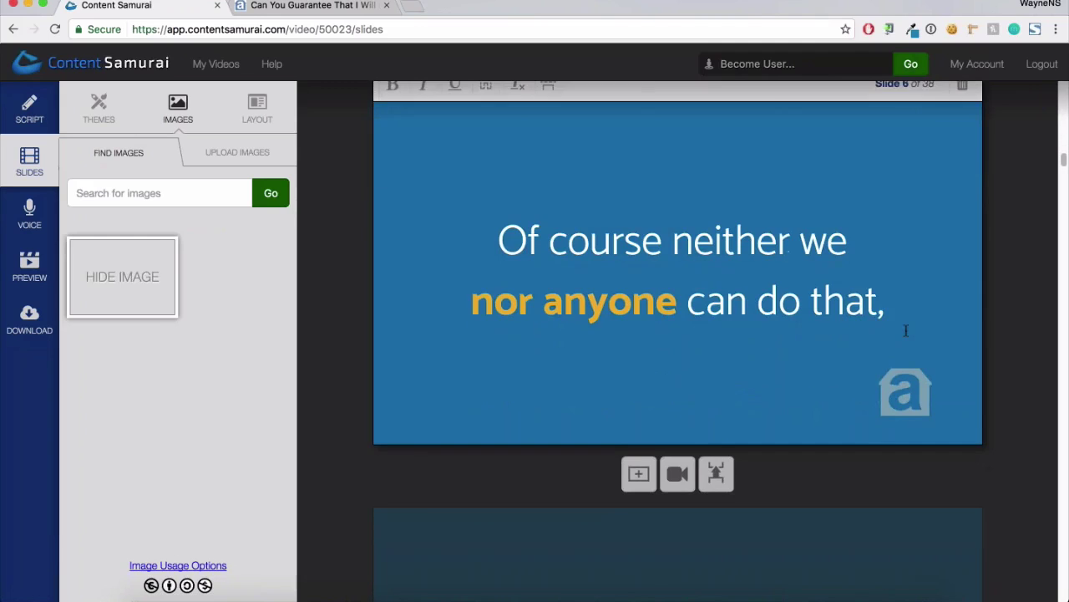
pyautogui.scroll(-4, 905, 331)
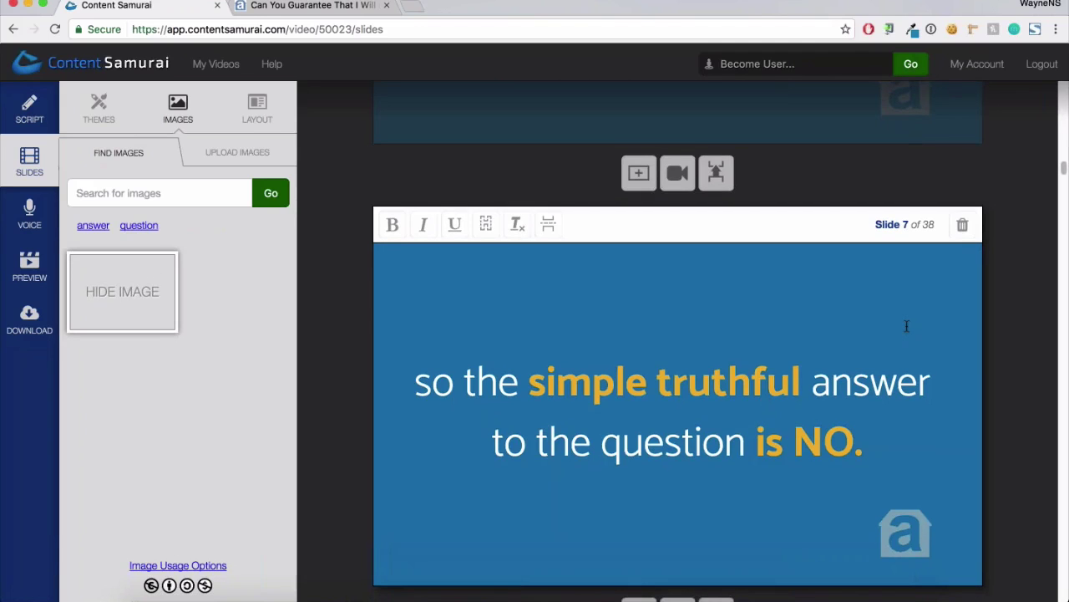
pyautogui.scroll(-1, 907, 326)
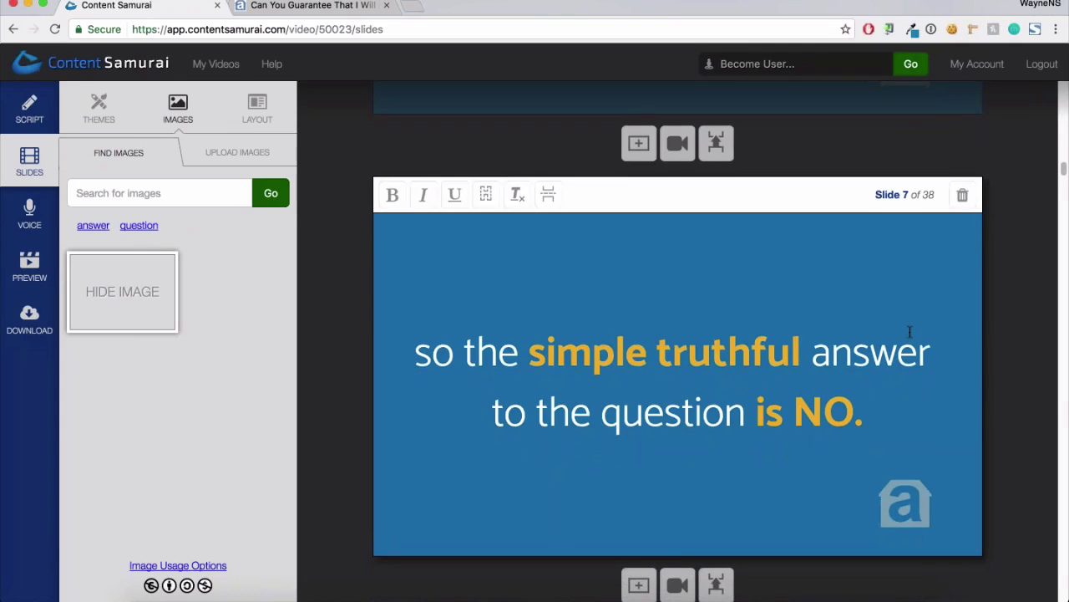
pyautogui.scroll(-3, 910, 332)
pyautogui.scroll(-2, 909, 332)
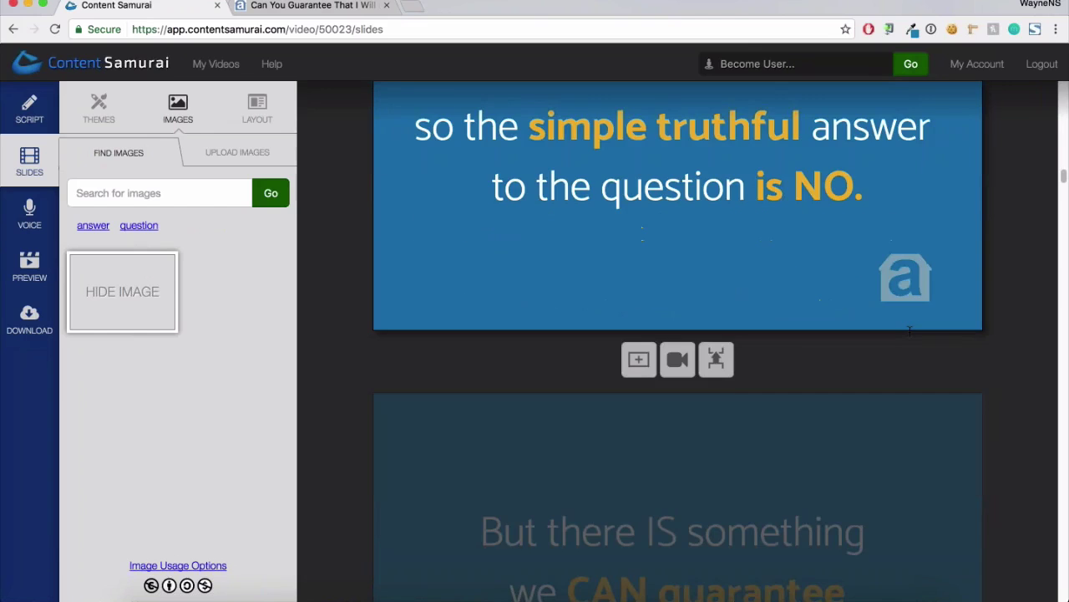
pyautogui.scroll(-1, 910, 331)
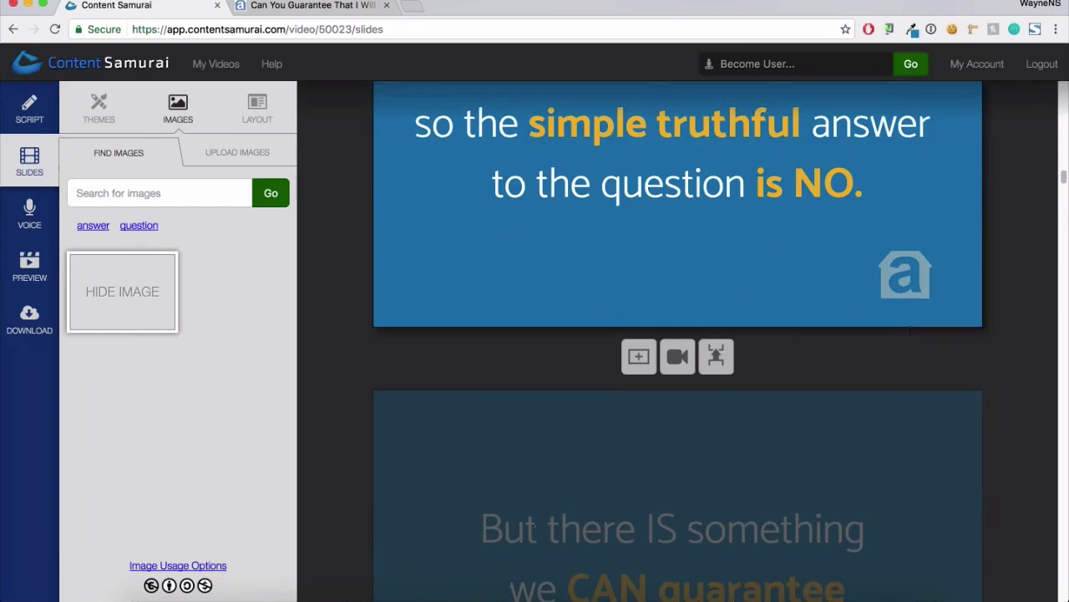
pyautogui.scroll(-5, 910, 332)
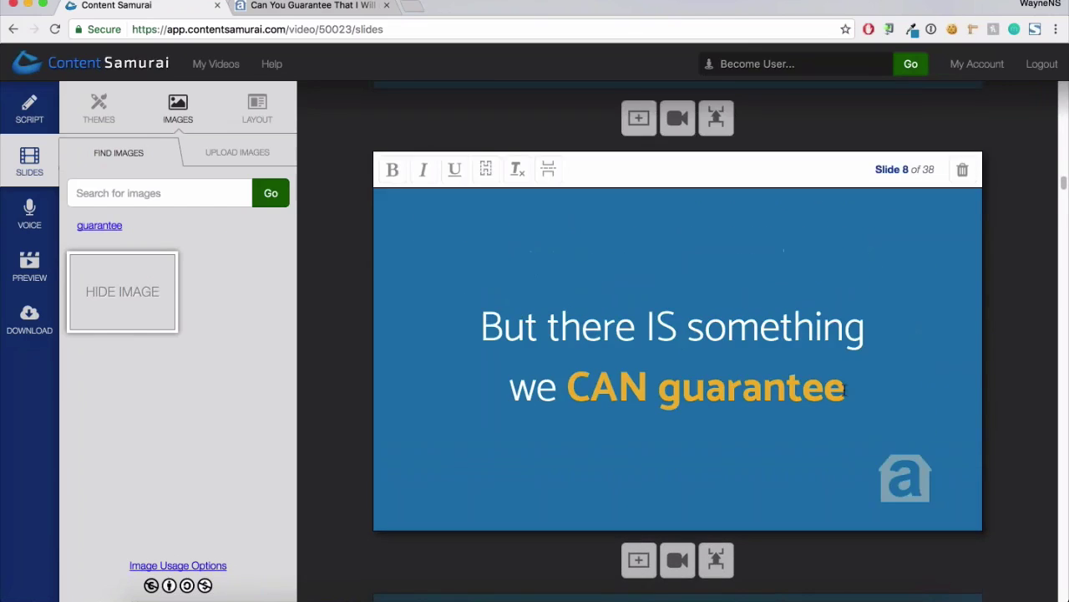
pyautogui.scroll(-3, 844, 388)
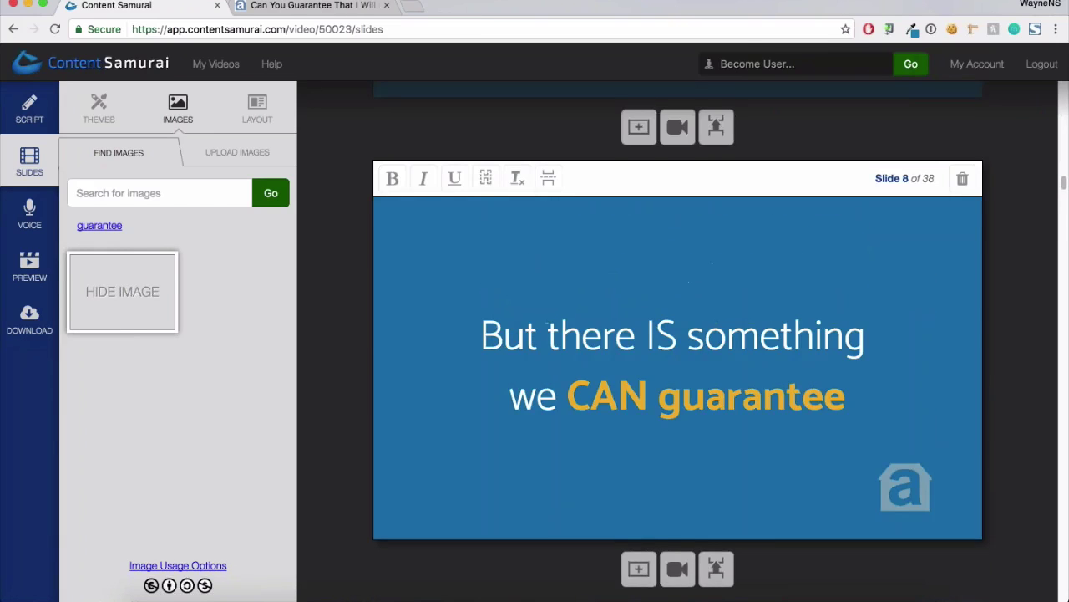
pyautogui.moveTo(488, 361); pyautogui.dragTo(845, 412)
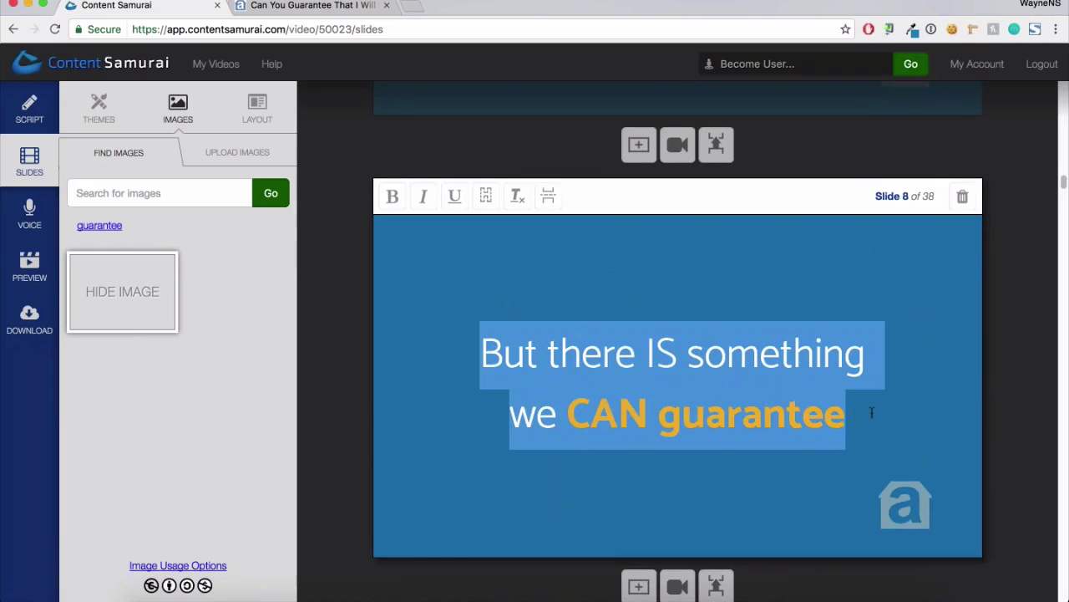
pyautogui.click(872, 413)
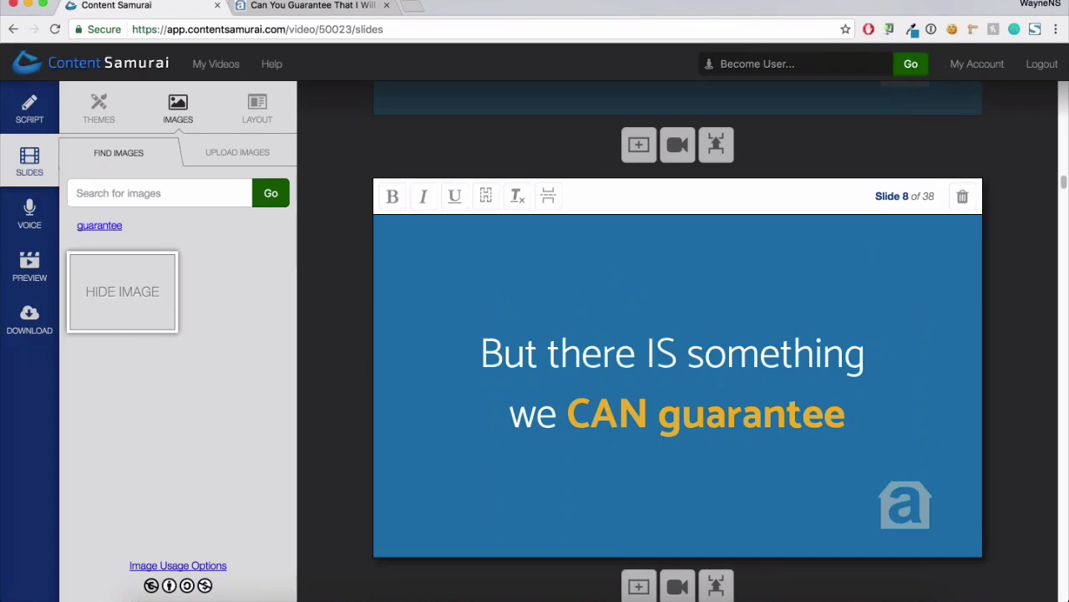
# Search for images of "guarantee" for slide 8 and browse the results
pyautogui.press('Return')
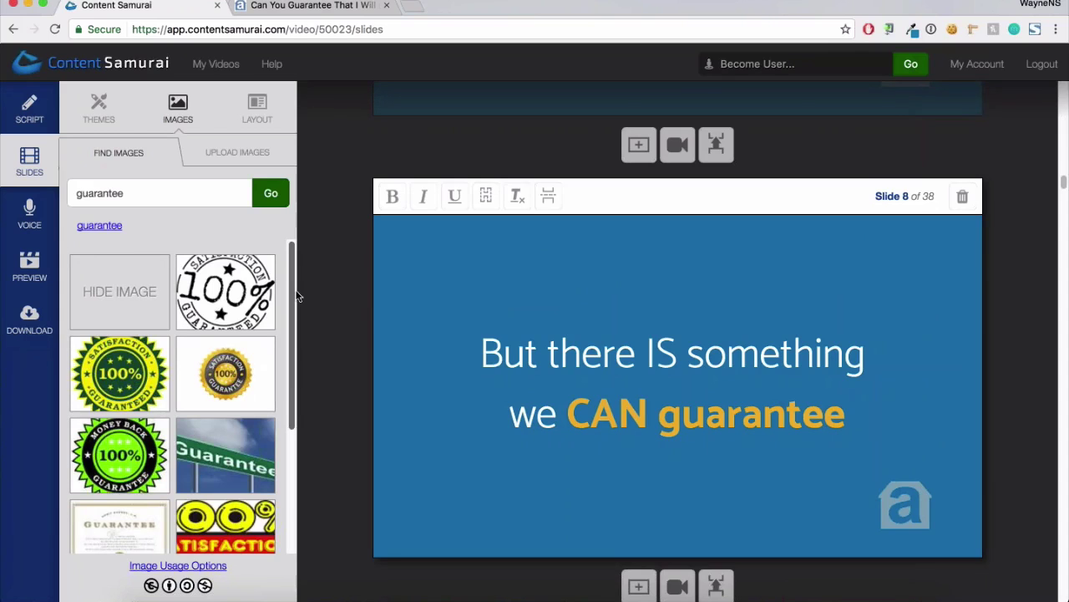
pyautogui.scroll(-1, 299, 295)
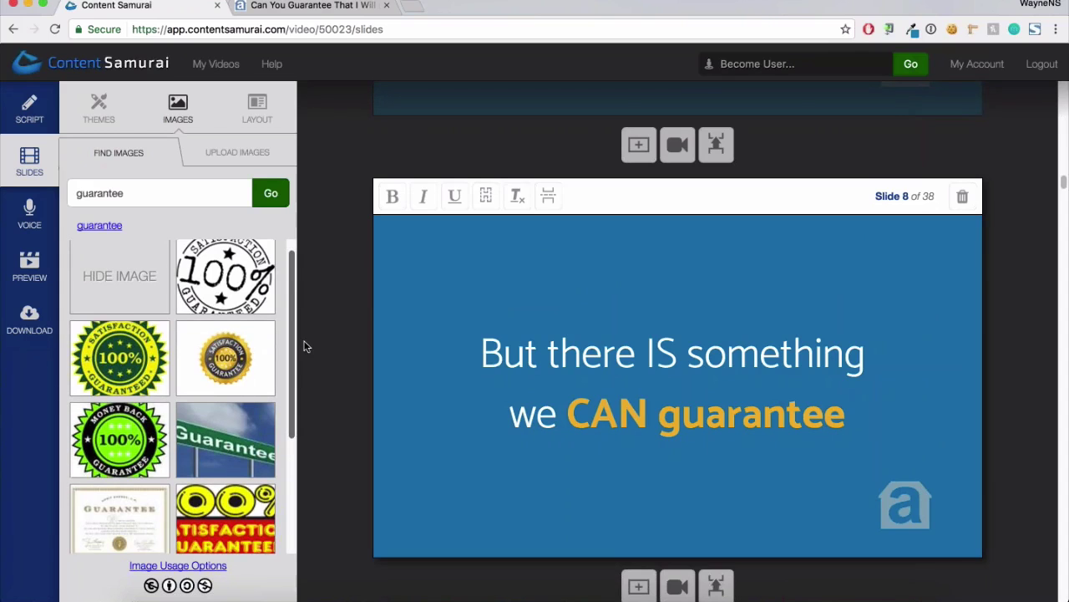
pyautogui.scroll(-5, 305, 346)
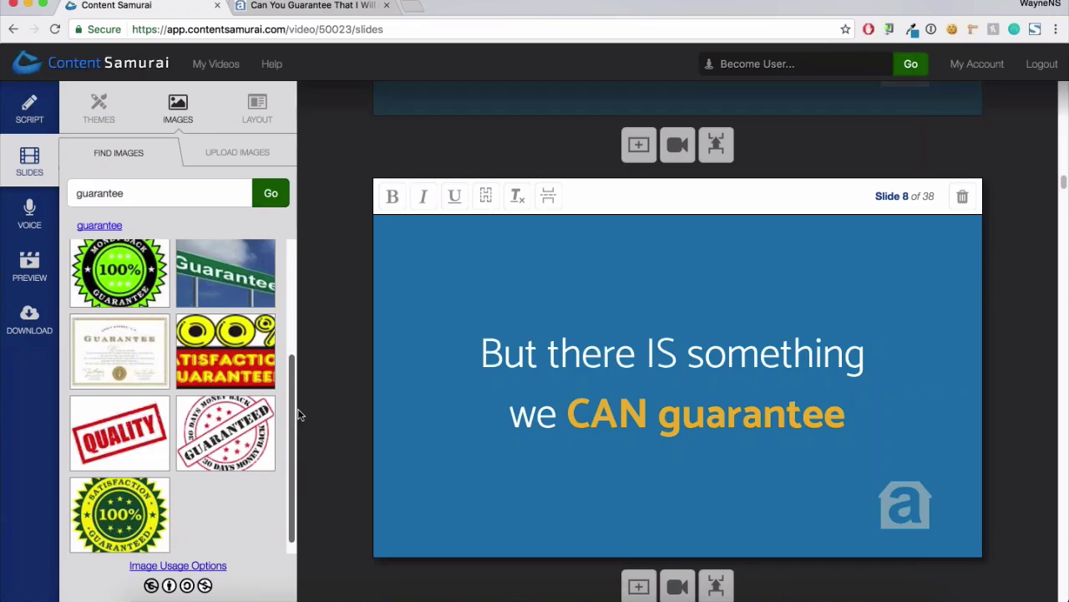
pyautogui.scroll(-2, 299, 416)
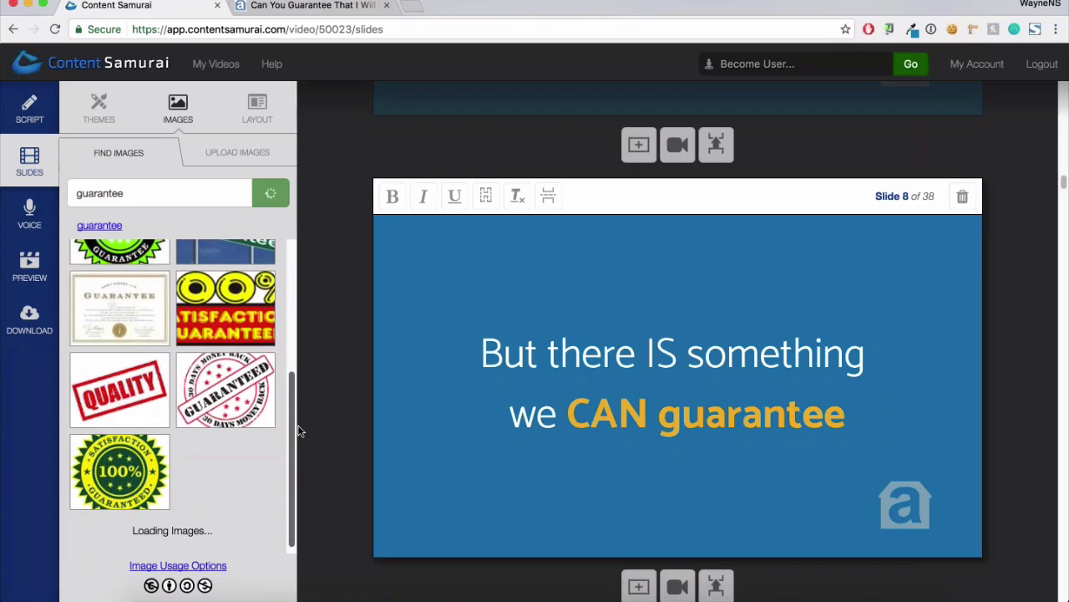
pyautogui.scroll(-3, 300, 443)
pyautogui.scroll(-3, 300, 474)
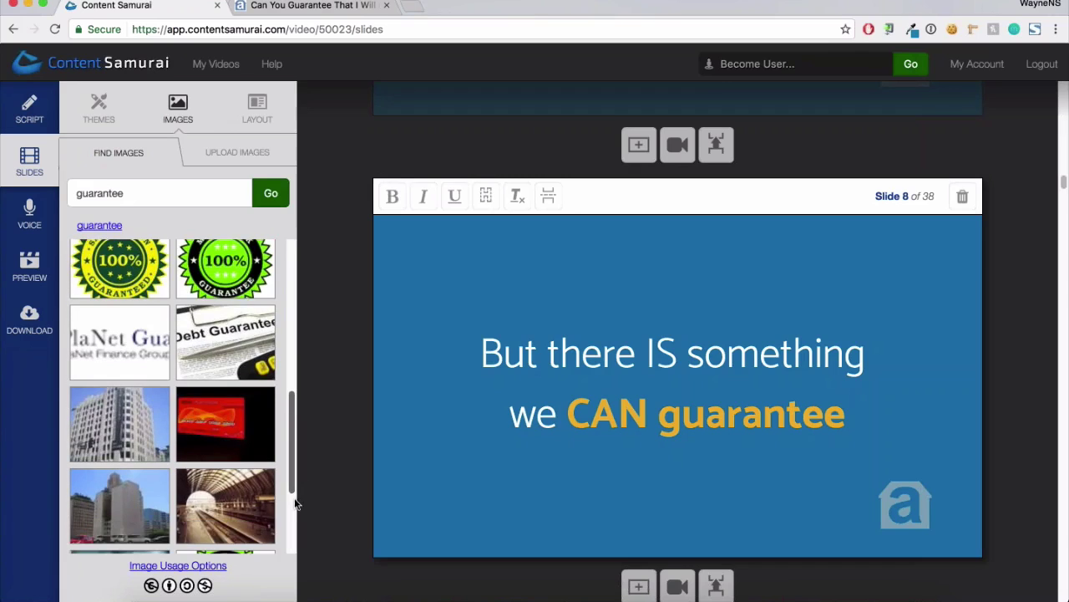
pyautogui.scroll(-1, 299, 476)
pyautogui.scroll(2, 300, 472)
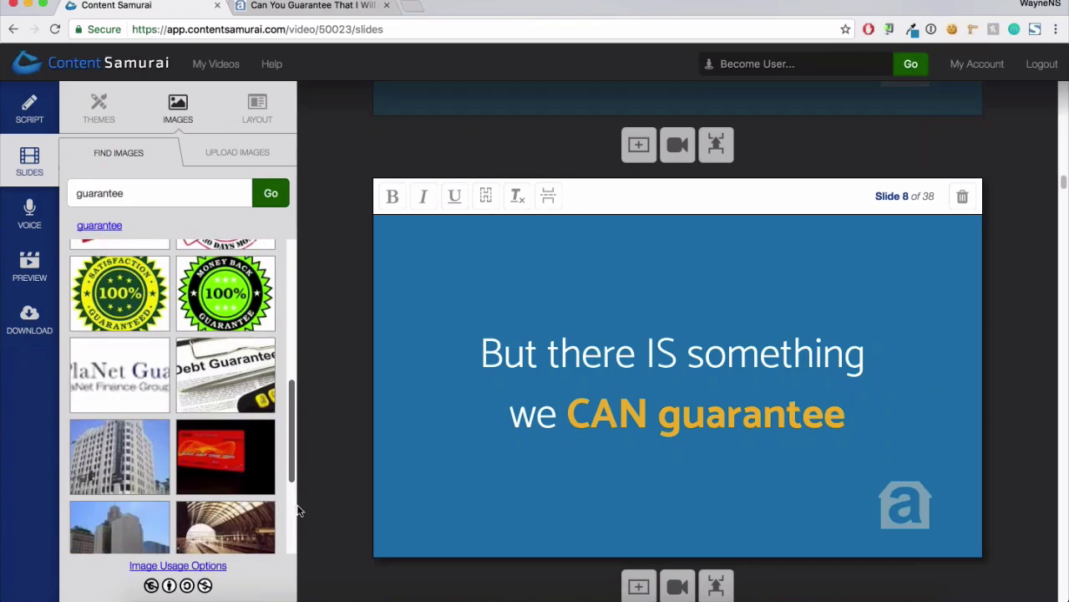
pyautogui.scroll(-5, 301, 526)
pyautogui.scroll(-1, 304, 535)
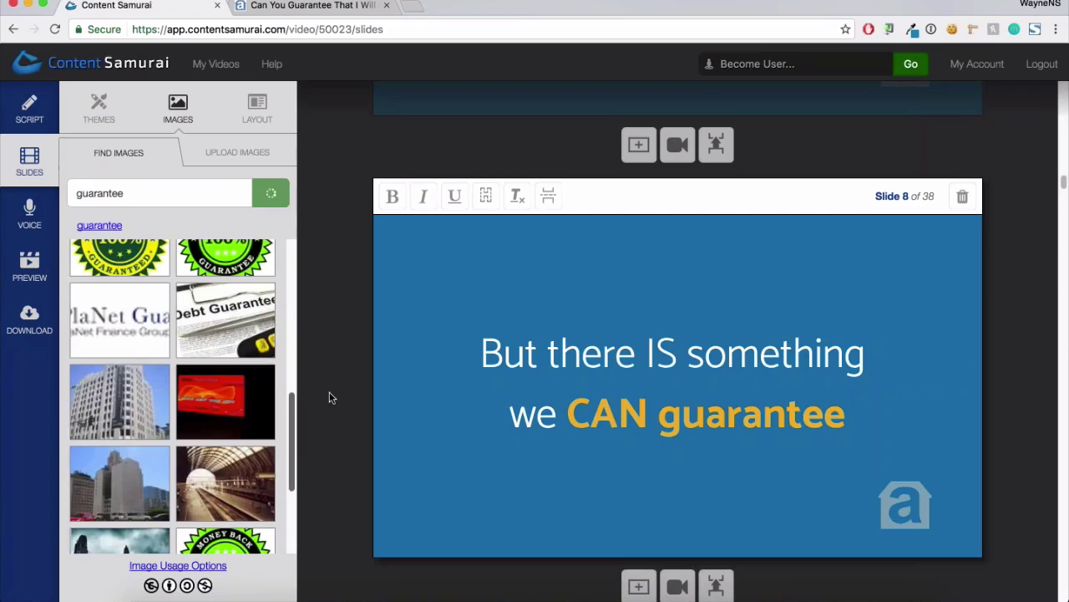
# Search for images of "hope" and apply the blue-sky HOPE signpost photo to slide 9
pyautogui.press('super+a')
pyautogui.write('hope')
pyautogui.press('Return')
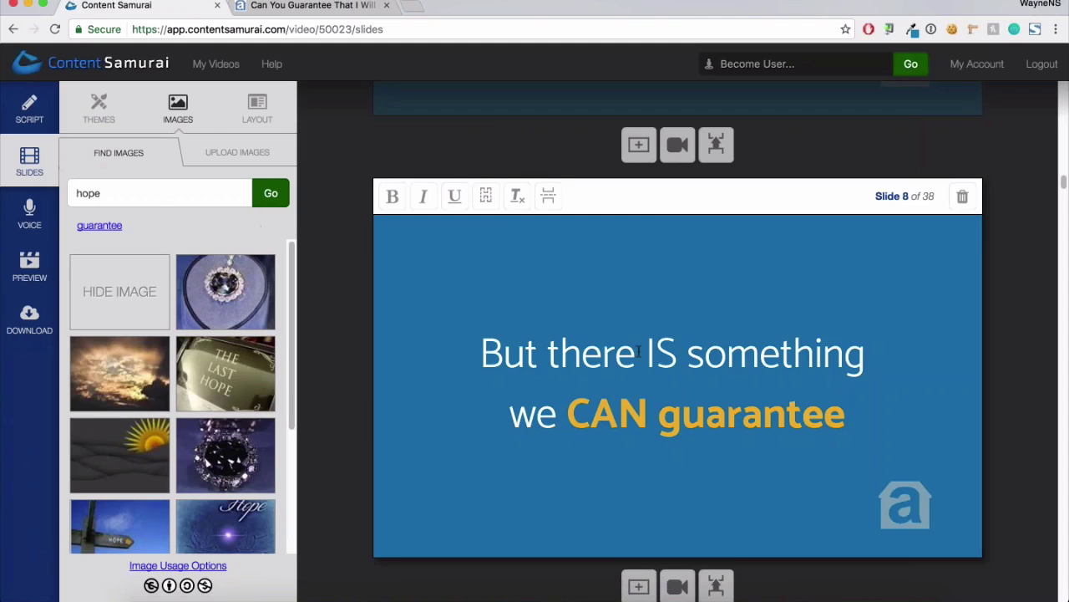
pyautogui.scroll(-3, 639, 351)
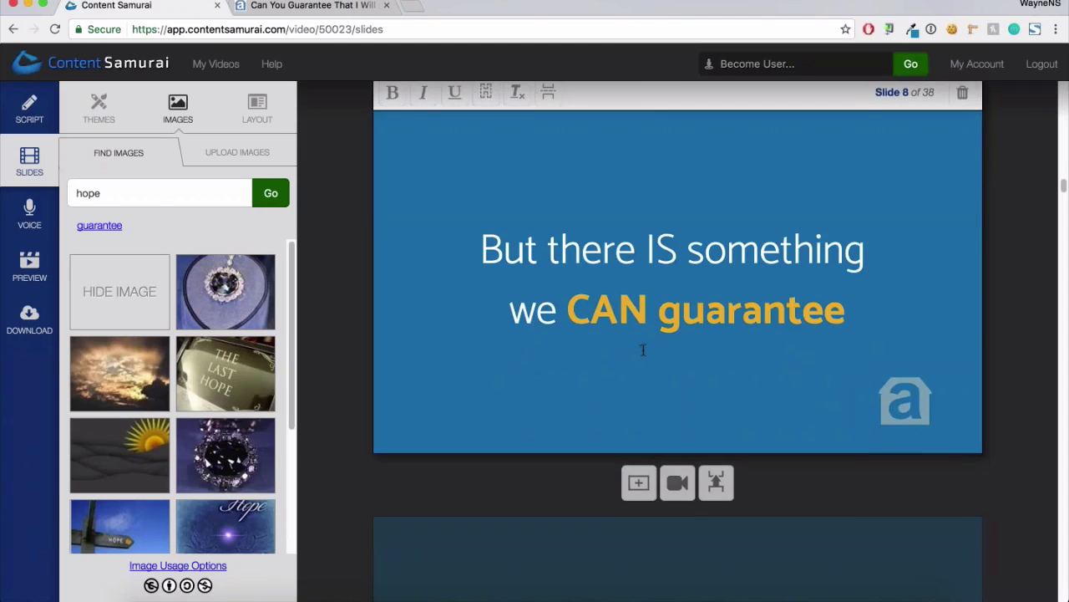
pyautogui.scroll(-6, 643, 349)
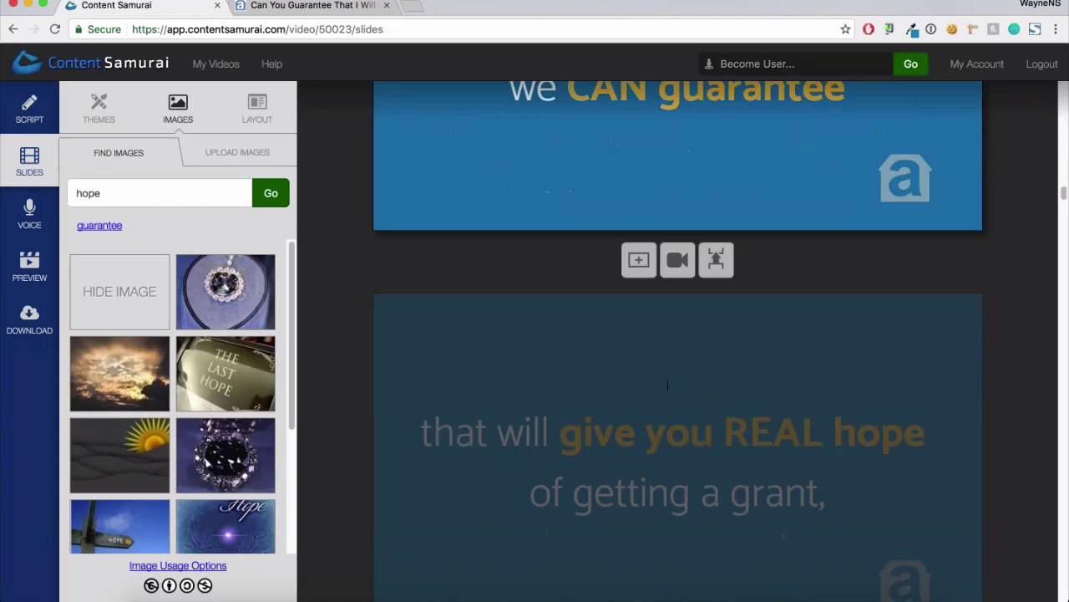
pyautogui.click(668, 384)
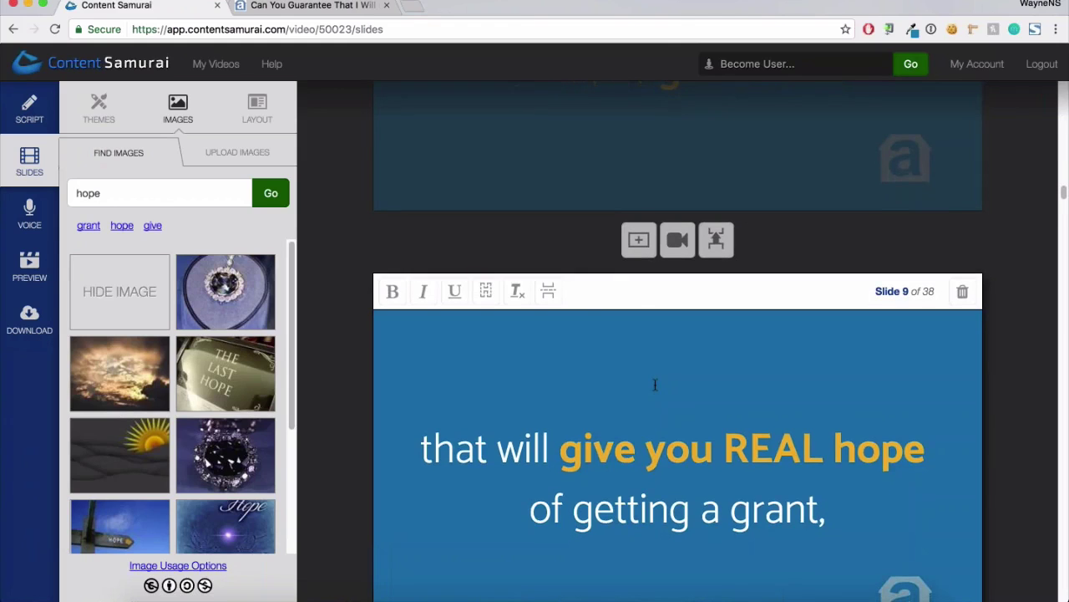
pyautogui.click(118, 535)
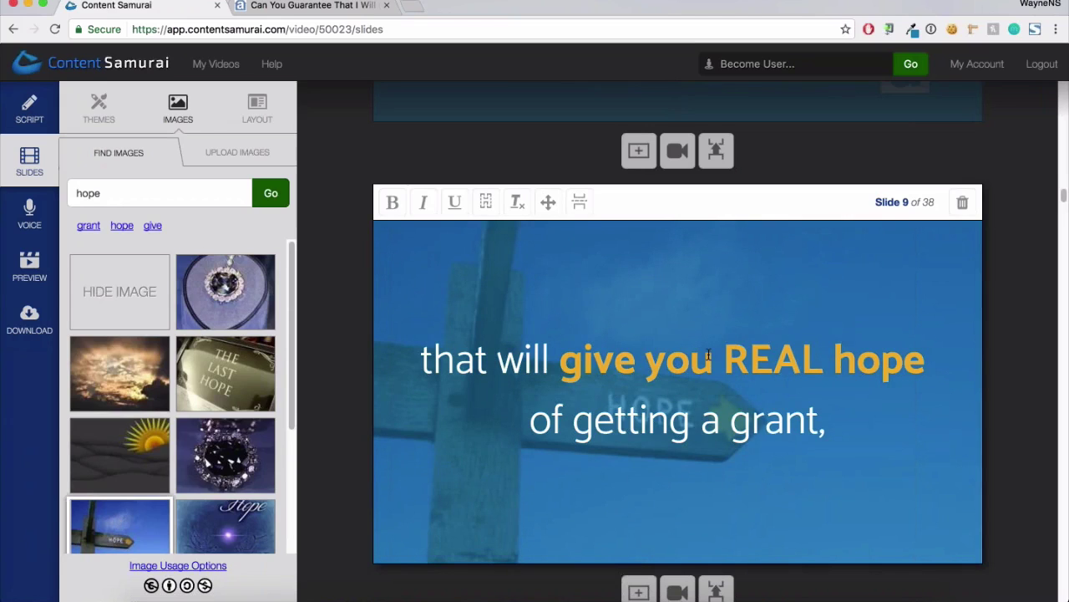
# Change slide 9 to the "Text on the right" layout, with the signpost photo beside the text
pyautogui.scroll(-2, 172, 396)
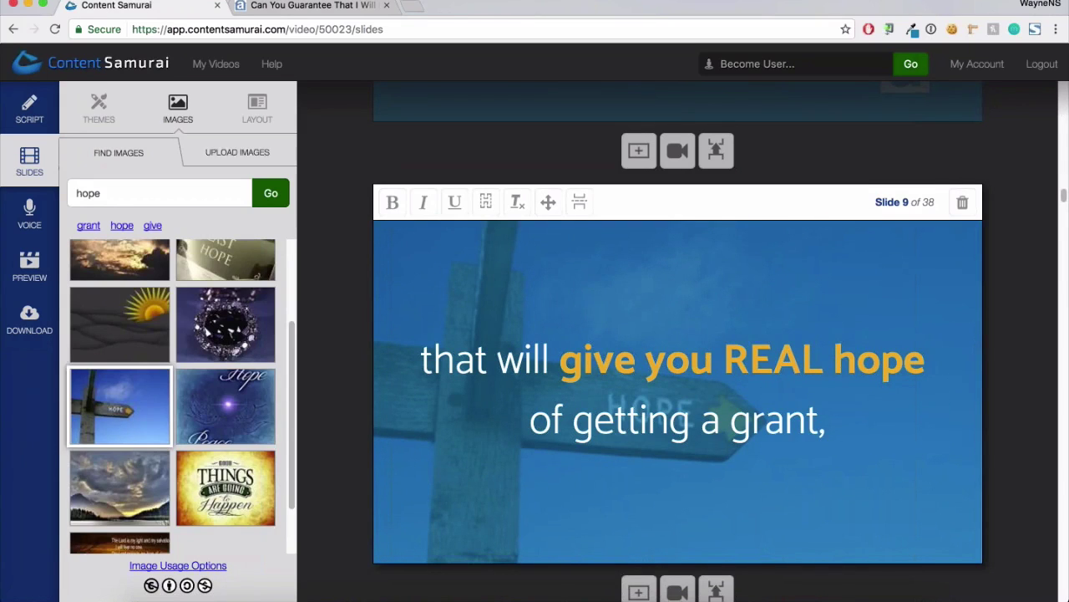
pyautogui.click(264, 124)
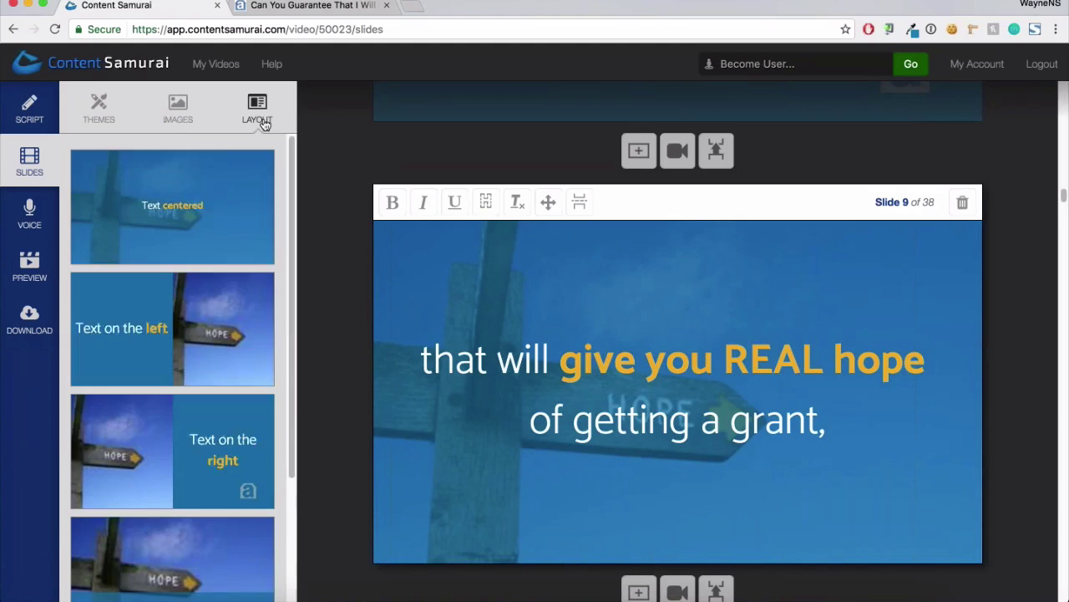
pyautogui.click(207, 459)
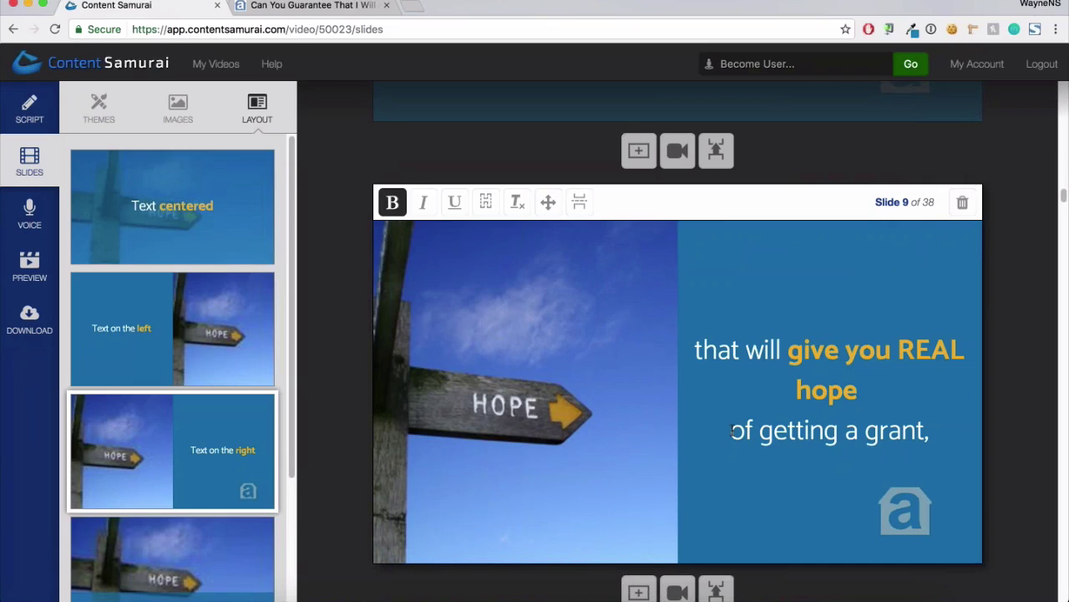
# Remove the line break before "of getting a grant," on slide 9 so that it follows "hope" directly
pyautogui.click(732, 431)
pyautogui.press('BackSpace')
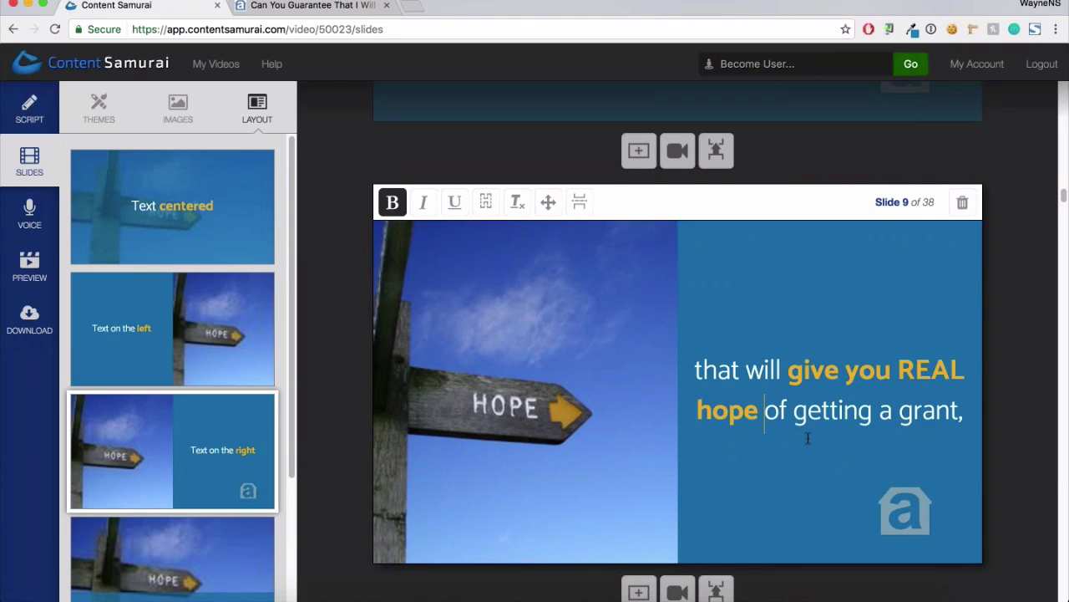
# Change slide 8 to the "Text on the right" layout and apply the blue-sky HOPE signpost photo to it
pyautogui.scroll(5, 808, 438)
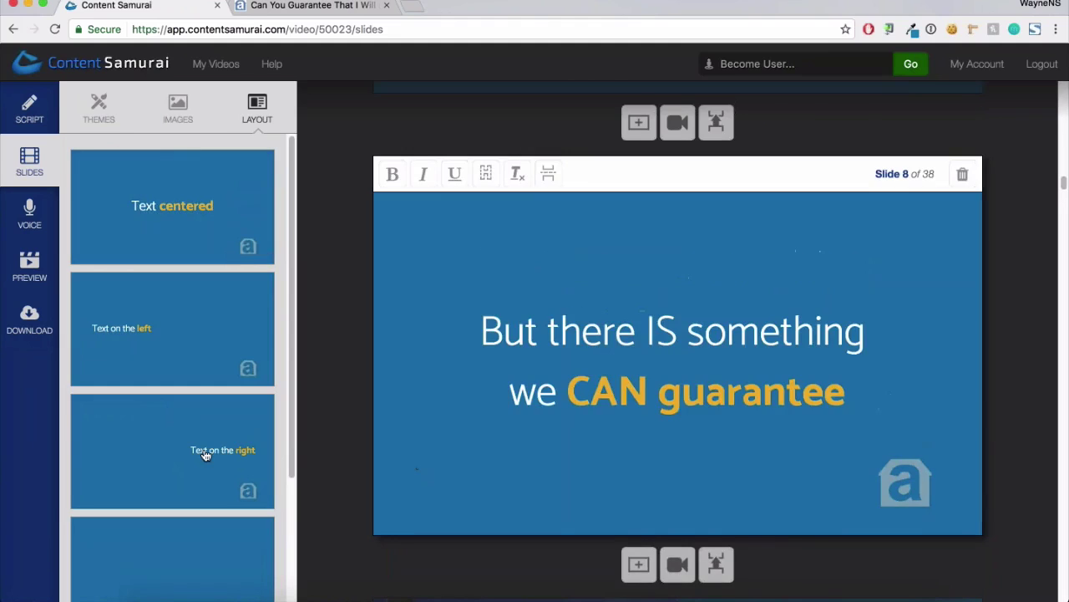
pyautogui.click(205, 453)
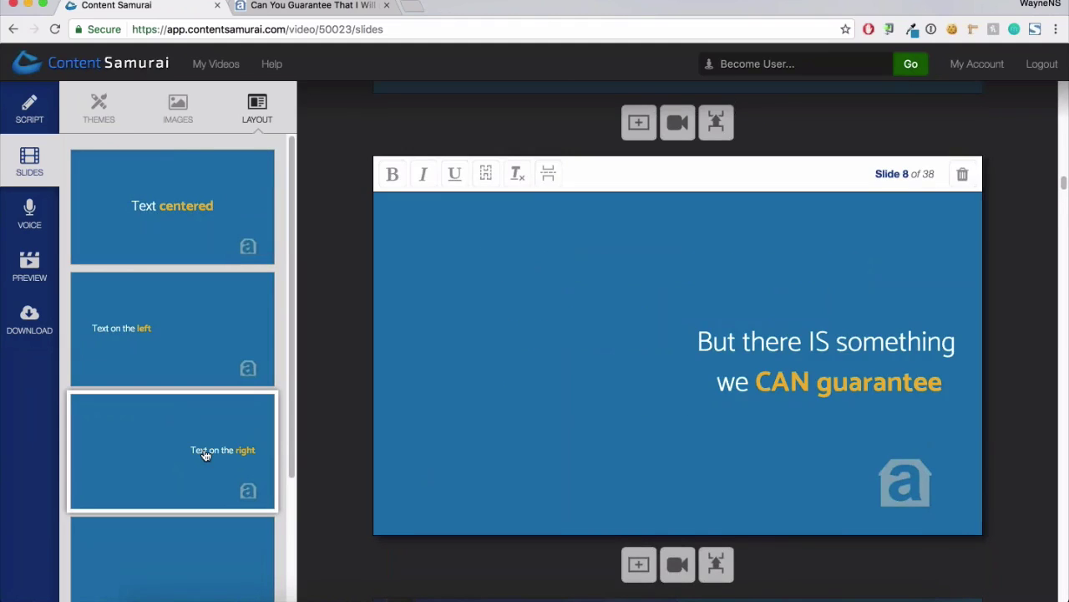
pyautogui.click(180, 122)
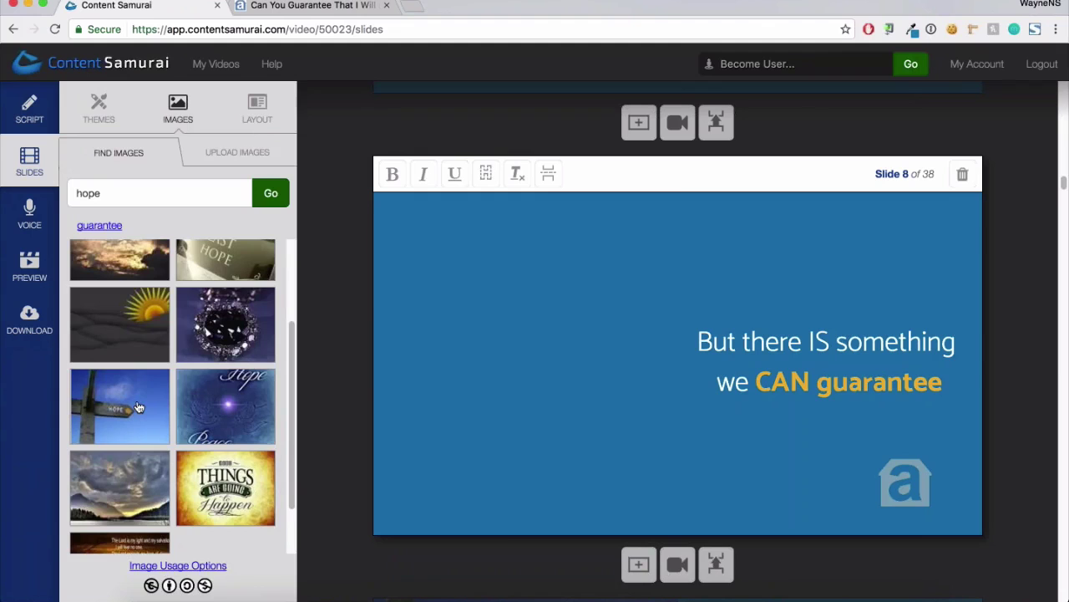
pyautogui.click(139, 403)
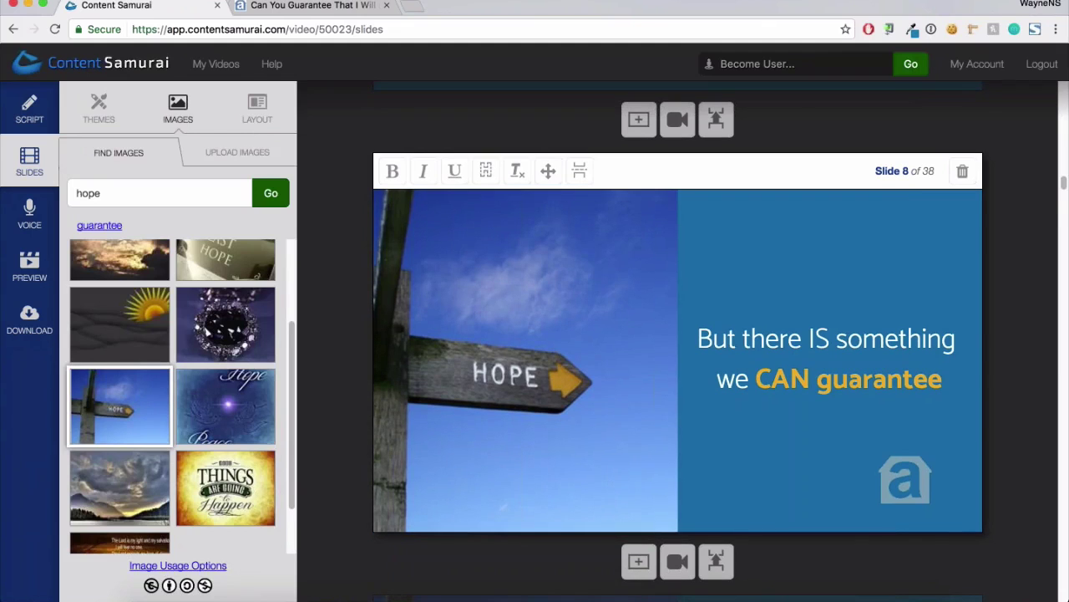
# Compare slides 8 and 9 to check how the shared signpost photo and text position carry over between them
pyautogui.scroll(-4, 747, 393)
pyautogui.click(753, 381)
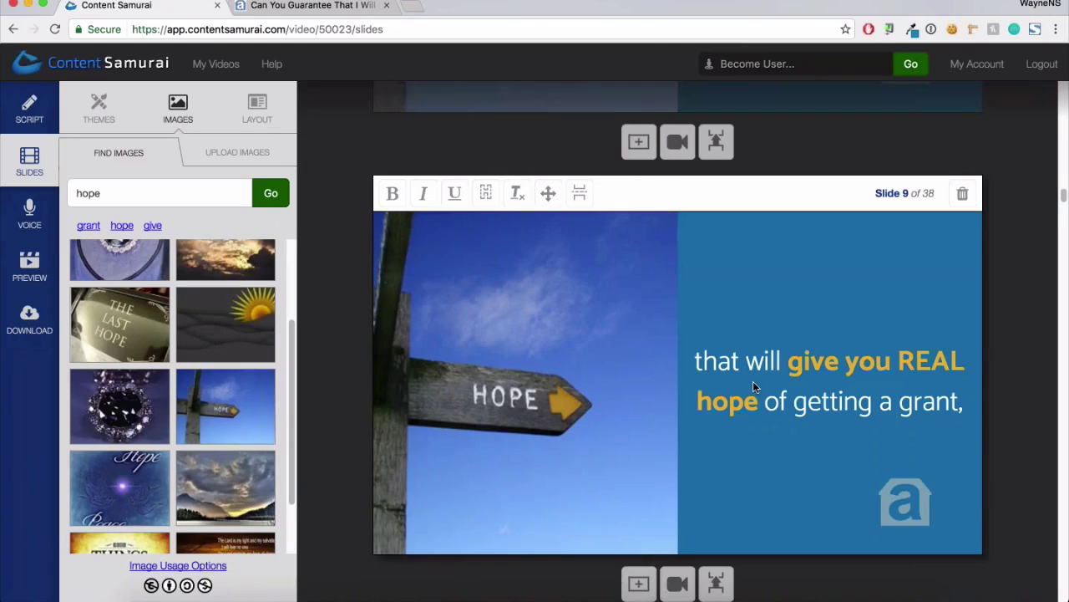
pyautogui.scroll(3, 753, 381)
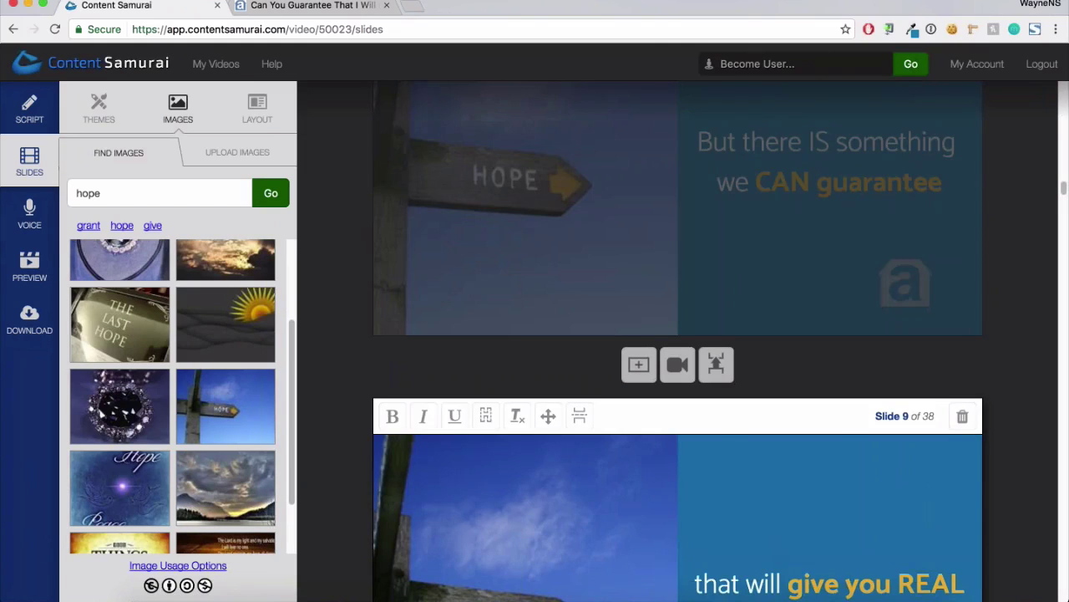
pyautogui.scroll(3, 678, 376)
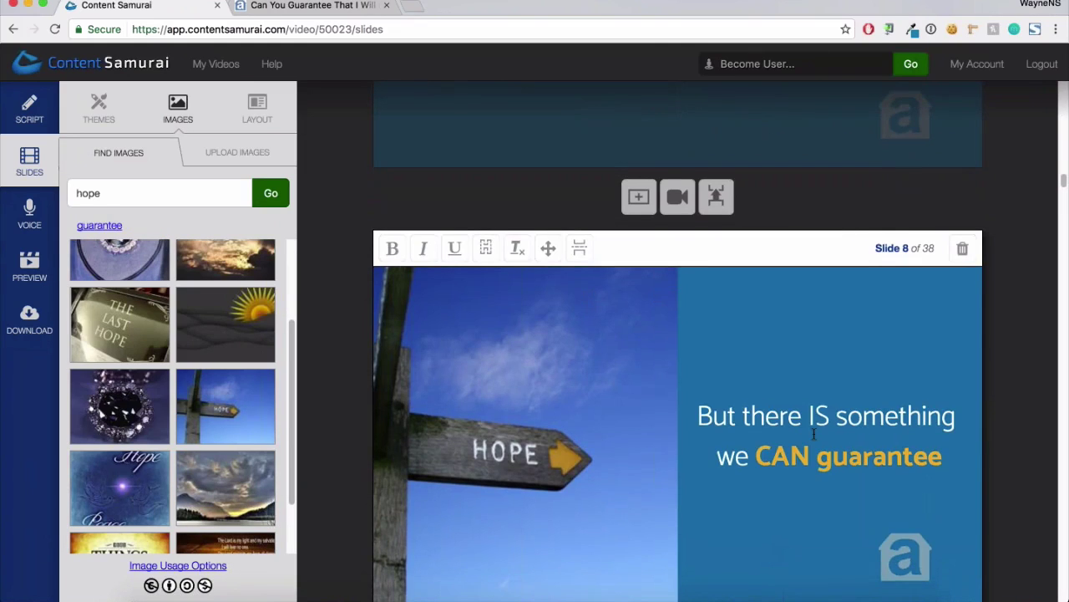
pyautogui.scroll(-1, 836, 430)
pyautogui.scroll(-5, 868, 429)
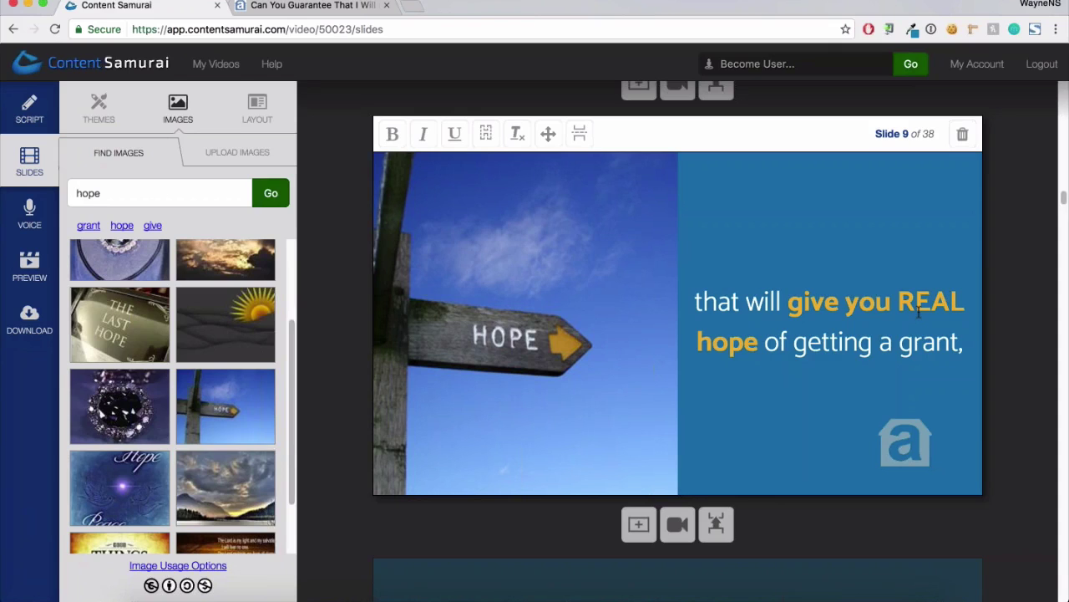
pyautogui.scroll(1, 759, 341)
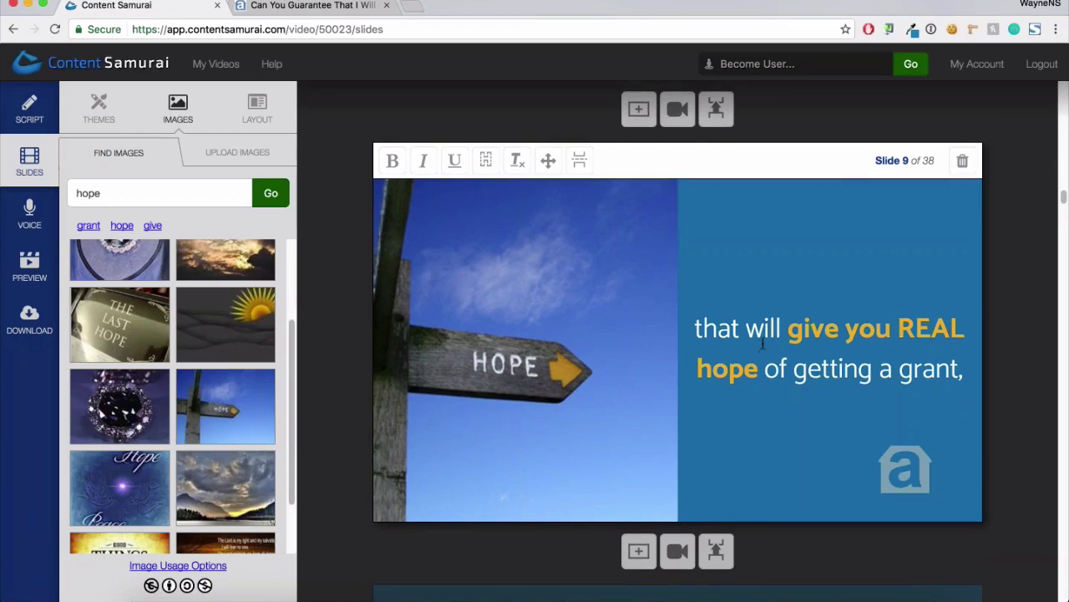
pyautogui.scroll(3, 761, 342)
pyautogui.scroll(5, 760, 343)
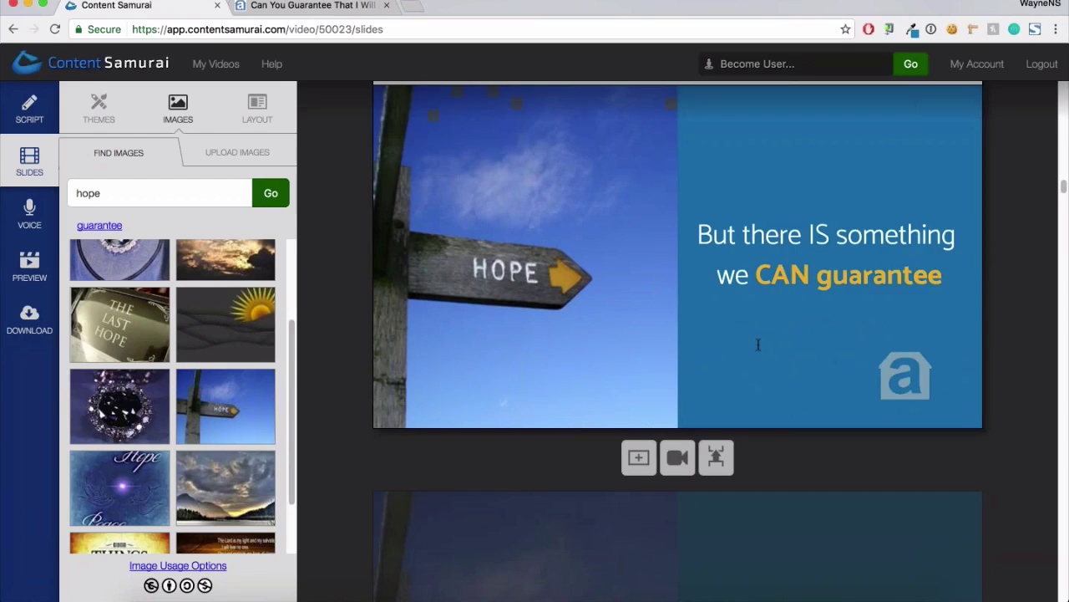
pyautogui.scroll(1, 758, 344)
pyautogui.scroll(-1, 543, 309)
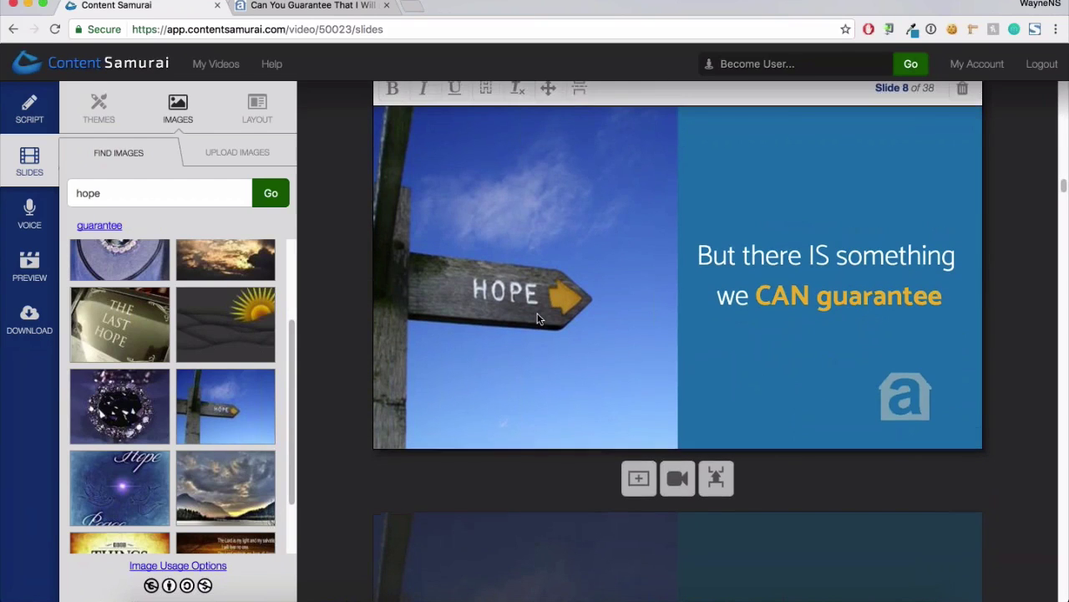
pyautogui.scroll(-4, 539, 319)
pyautogui.scroll(-4, 538, 318)
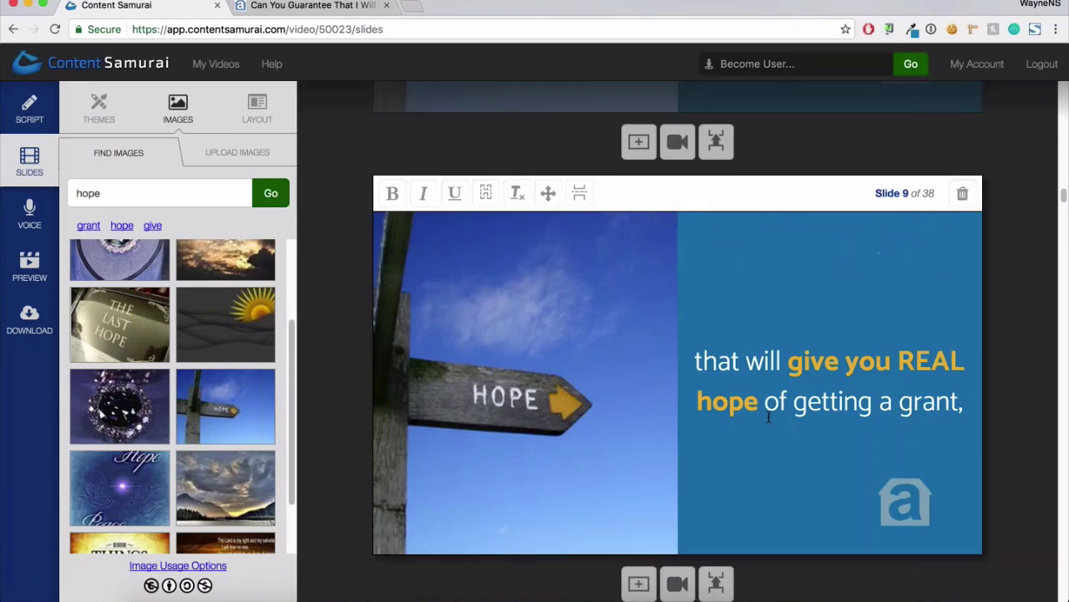
pyautogui.scroll(6, 768, 418)
pyautogui.scroll(3, 769, 417)
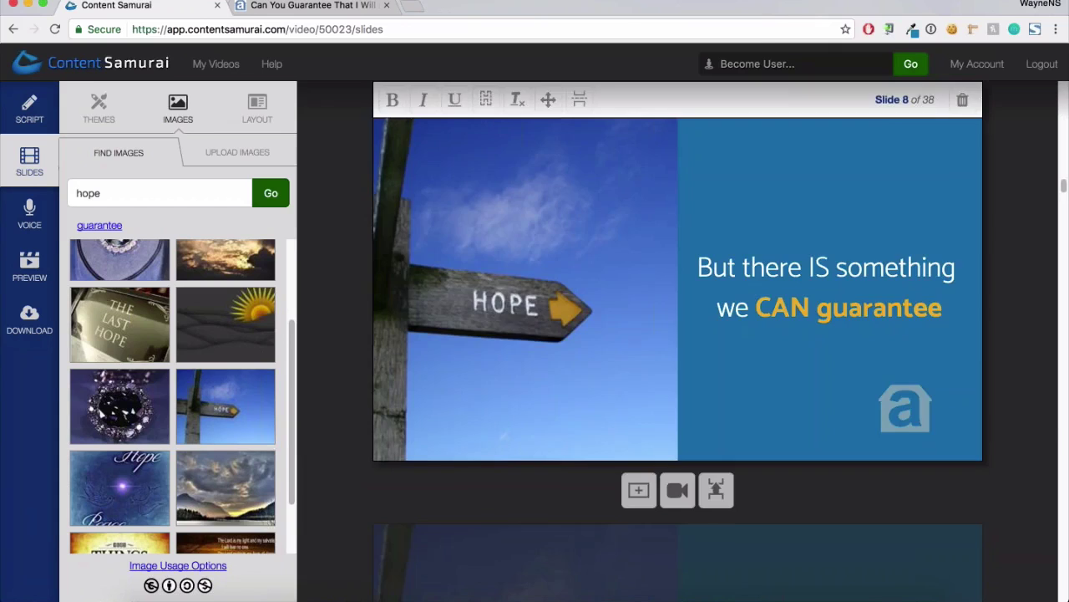
# Search for images of "disappointment" for slide 10 and browse through the results
pyautogui.scroll(-6, 773, 382)
pyautogui.scroll(-2, 773, 381)
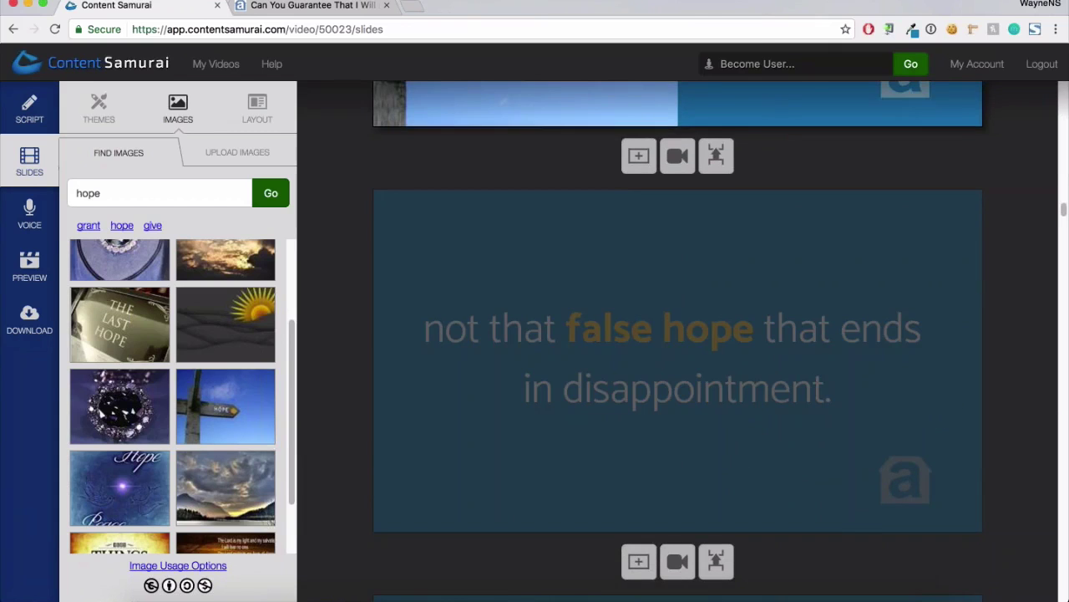
pyautogui.scroll(-1, 675, 329)
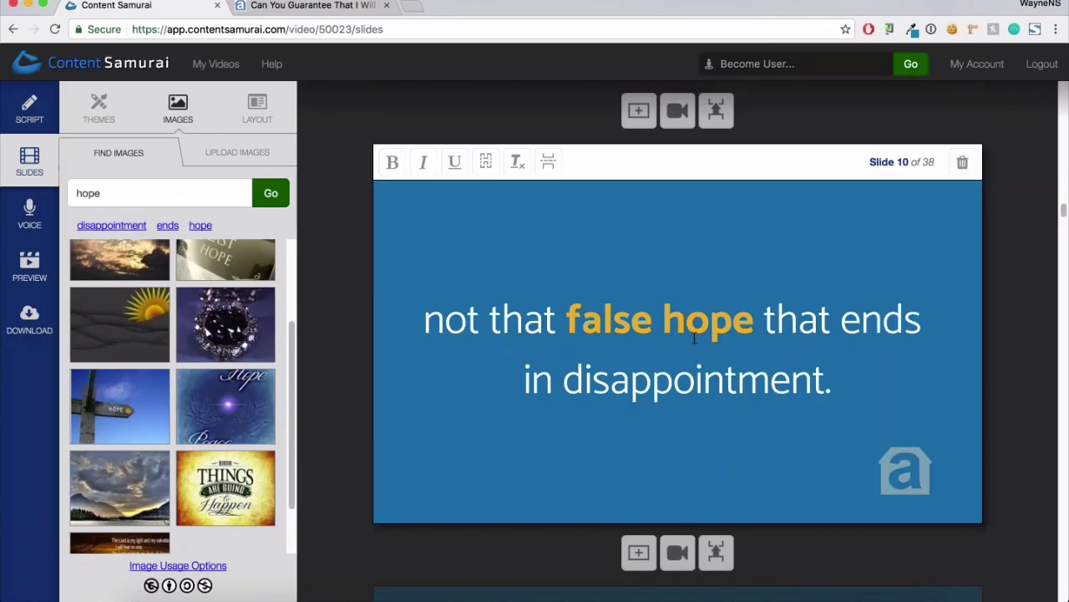
pyautogui.click(111, 232)
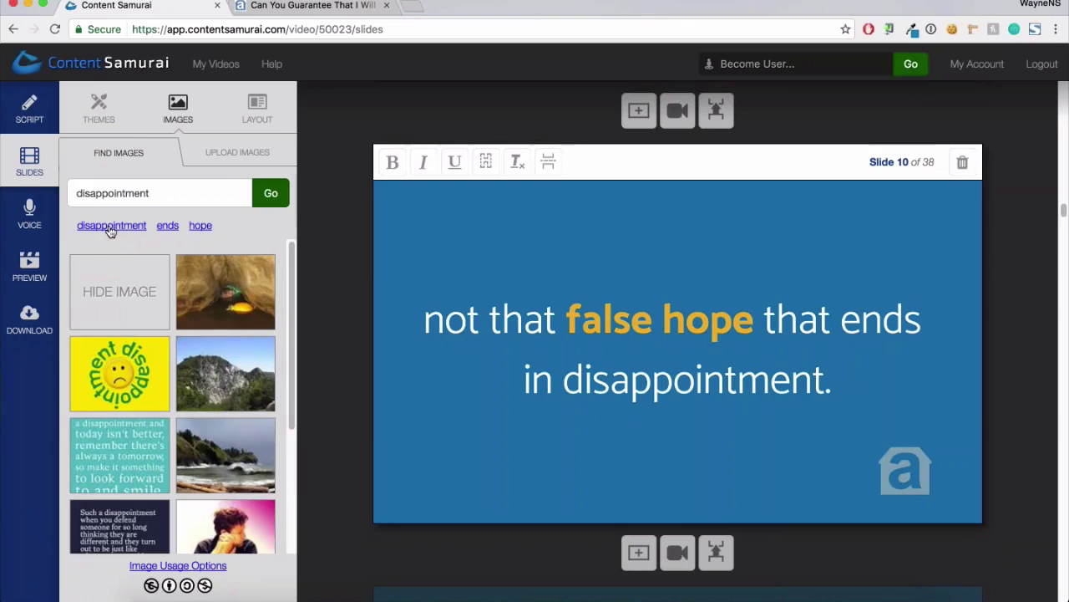
pyautogui.moveTo(292, 360); pyautogui.dragTo(293, 452)
pyautogui.scroll(-1, 293, 453)
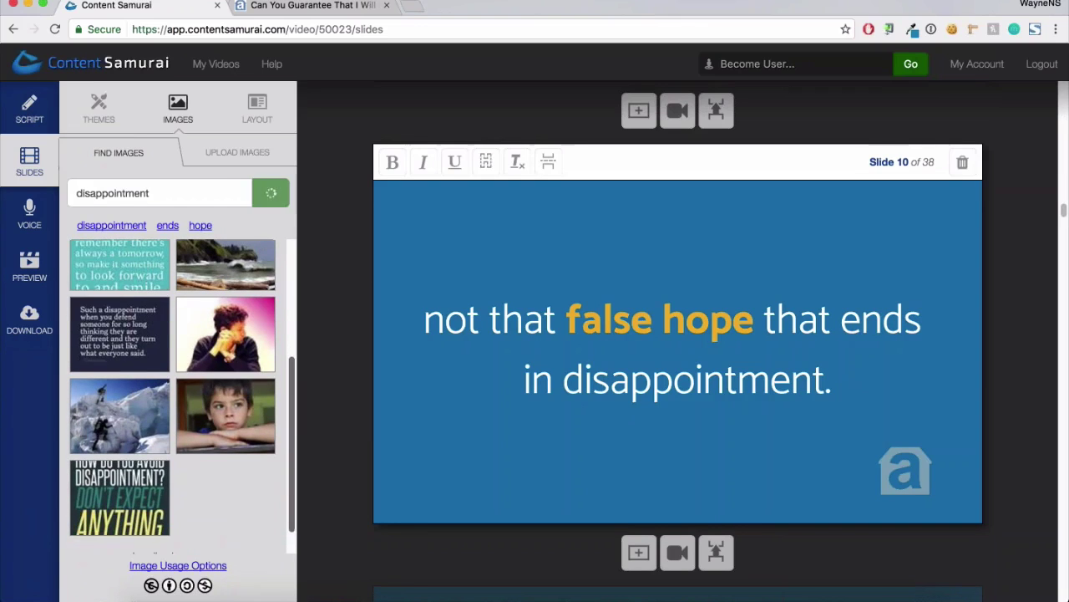
pyautogui.moveTo(301, 419); pyautogui.dragTo(304, 528)
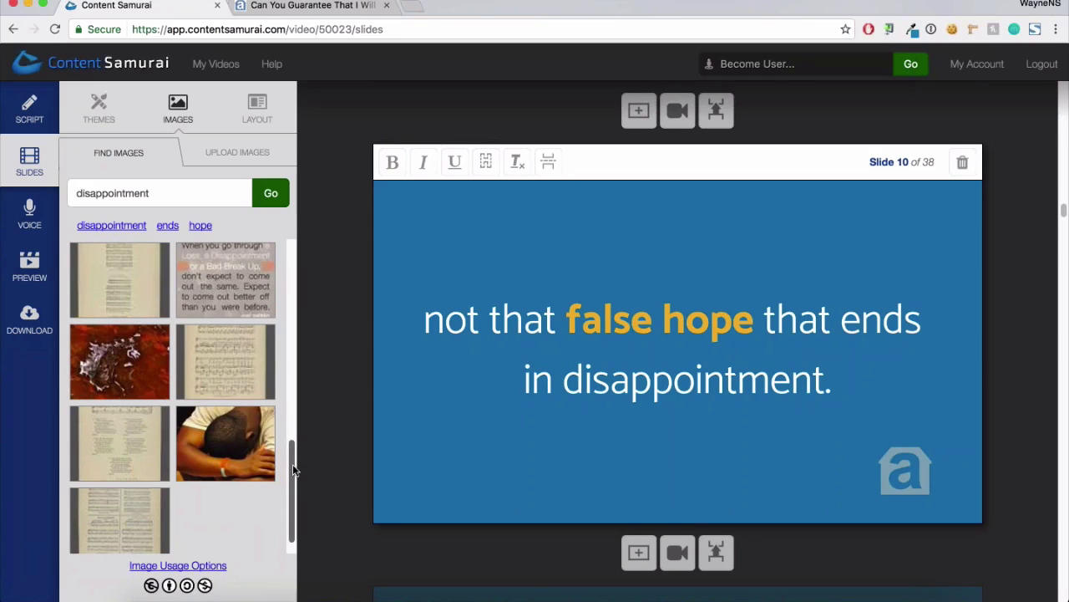
pyautogui.scroll(-3, 292, 463)
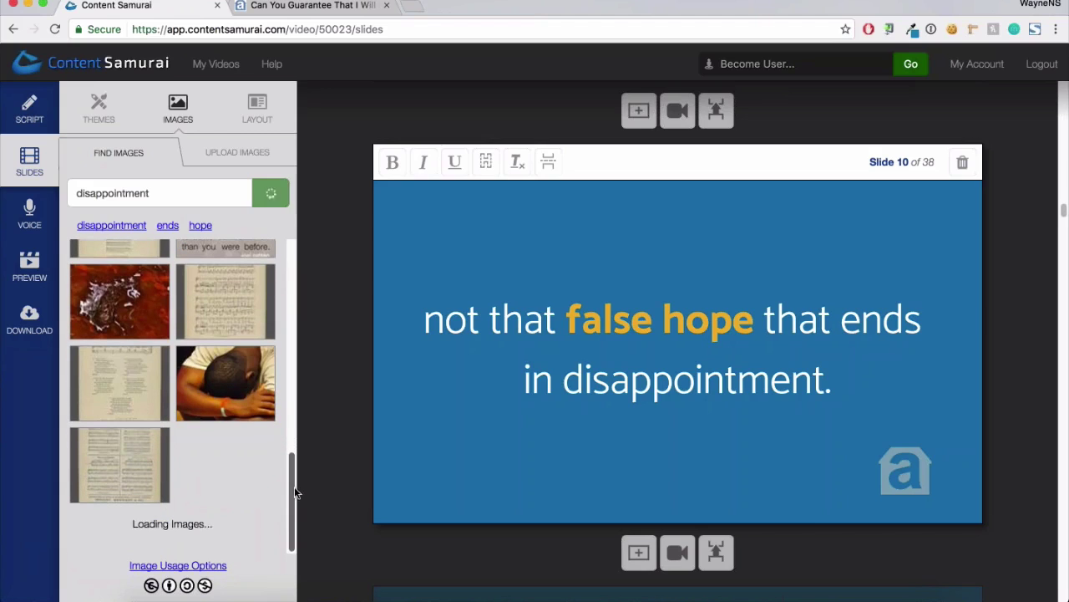
pyautogui.scroll(-5, 299, 460)
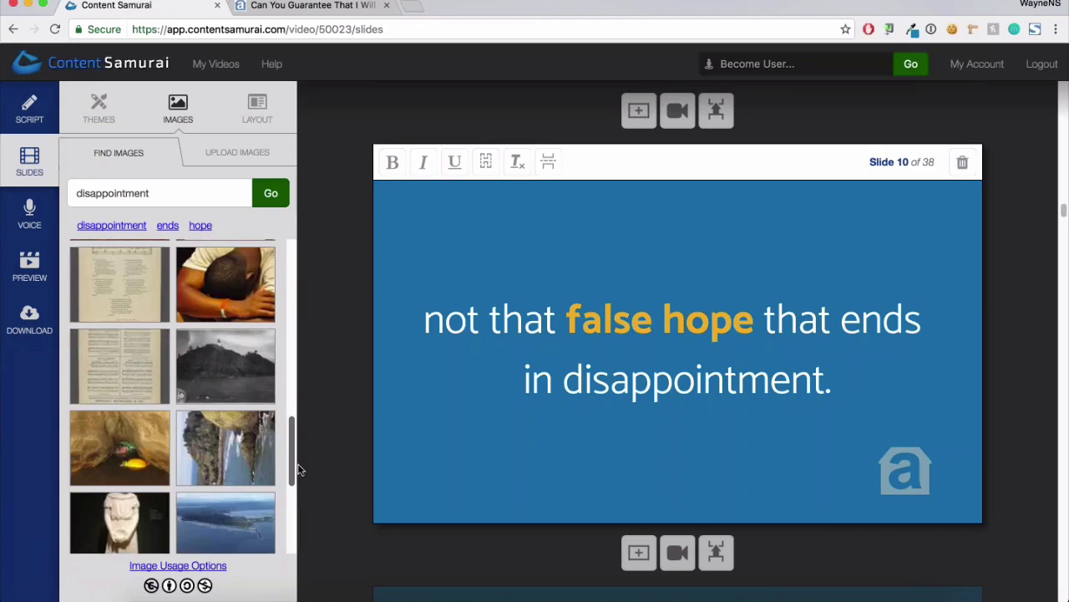
pyautogui.scroll(-3, 297, 476)
pyautogui.scroll(-3, 294, 493)
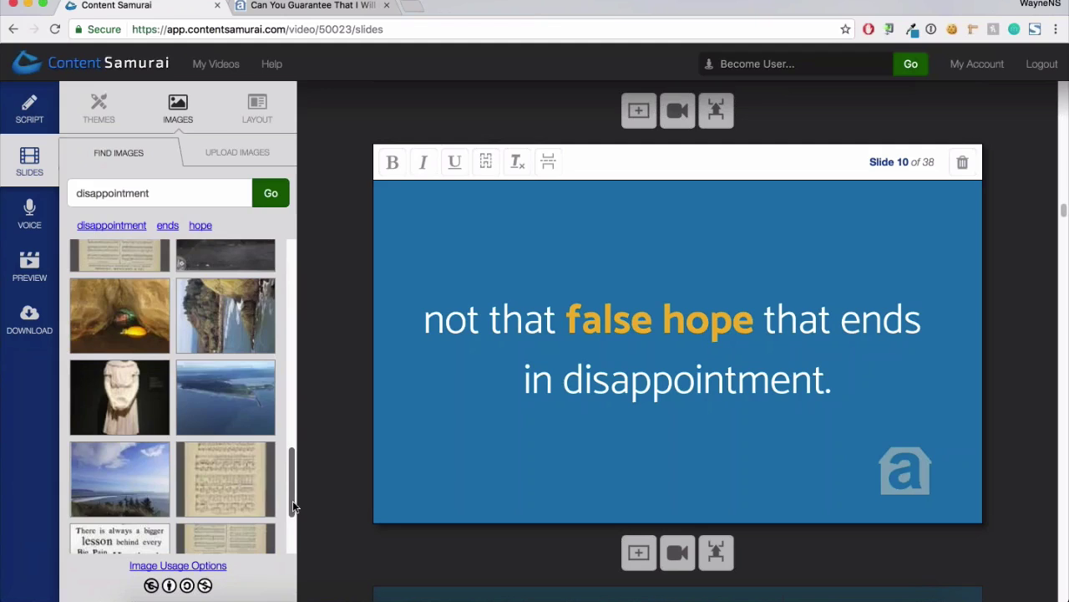
pyautogui.moveTo(293, 500); pyautogui.dragTo(297, 522)
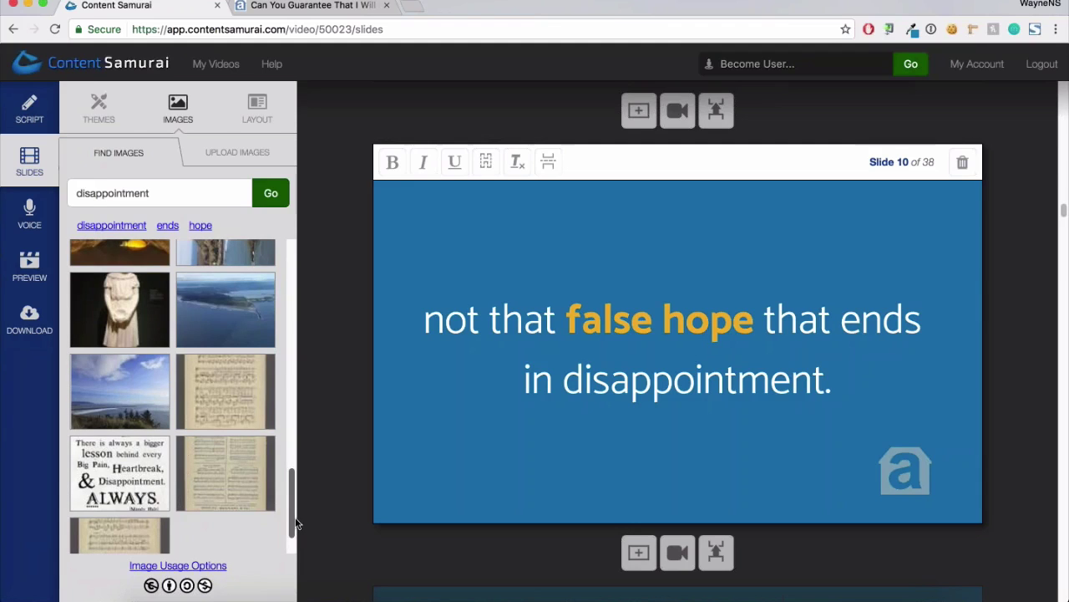
pyautogui.scroll(-3, 297, 510)
pyautogui.scroll(-4, 301, 467)
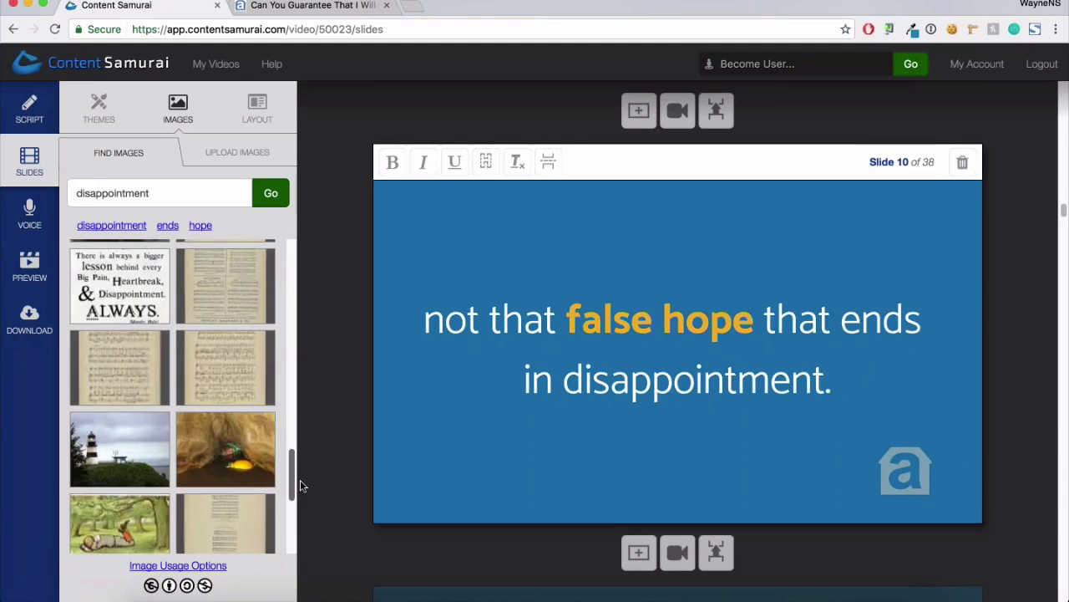
pyautogui.scroll(-6, 301, 493)
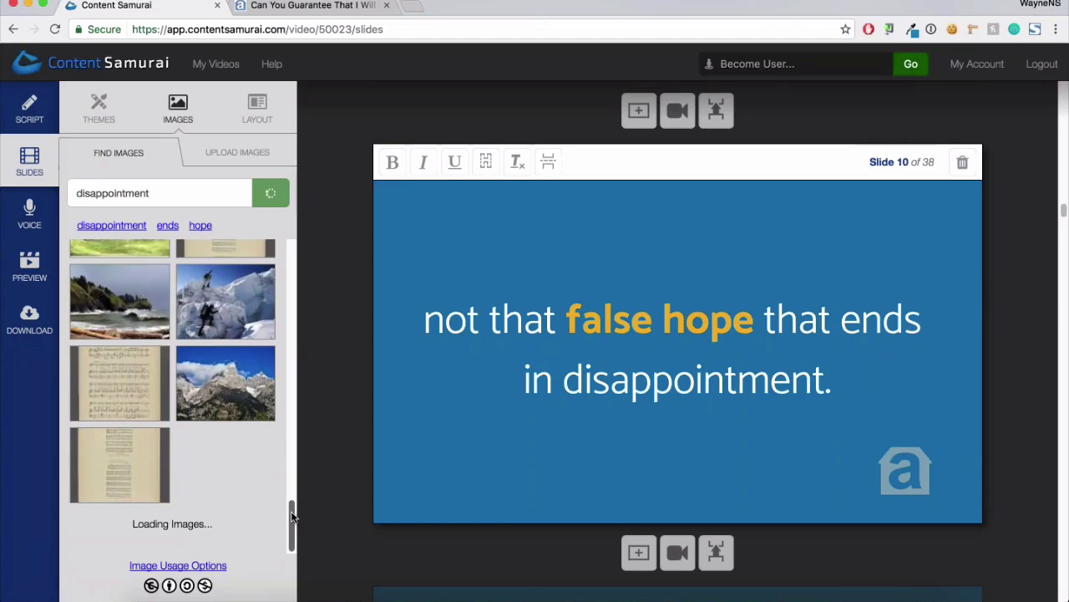
pyautogui.scroll(-3, 294, 505)
pyautogui.scroll(-3, 299, 510)
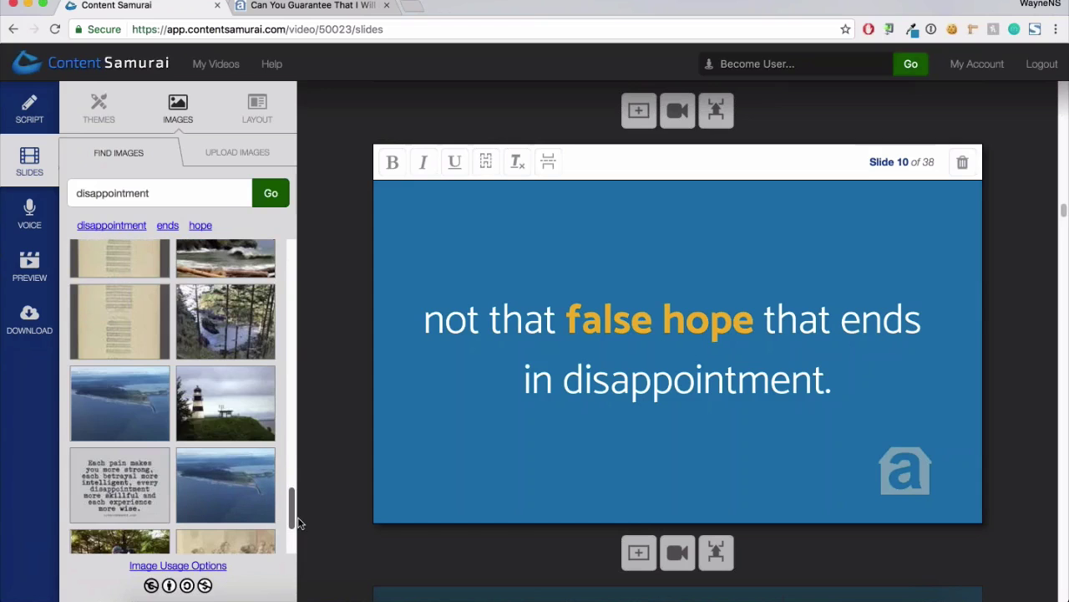
pyautogui.scroll(-5, 300, 518)
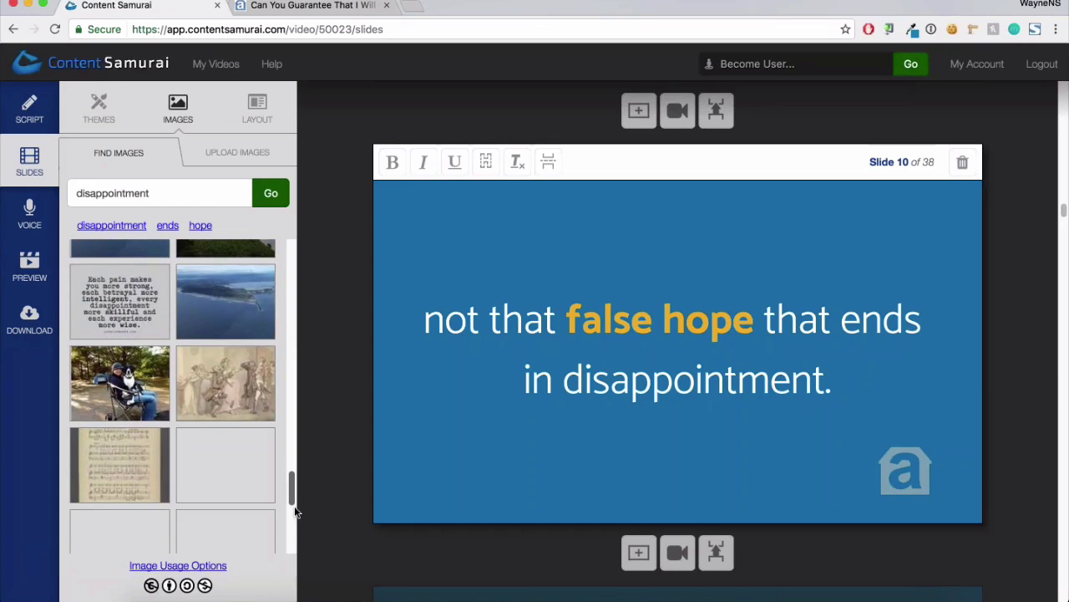
pyautogui.scroll(-3, 294, 514)
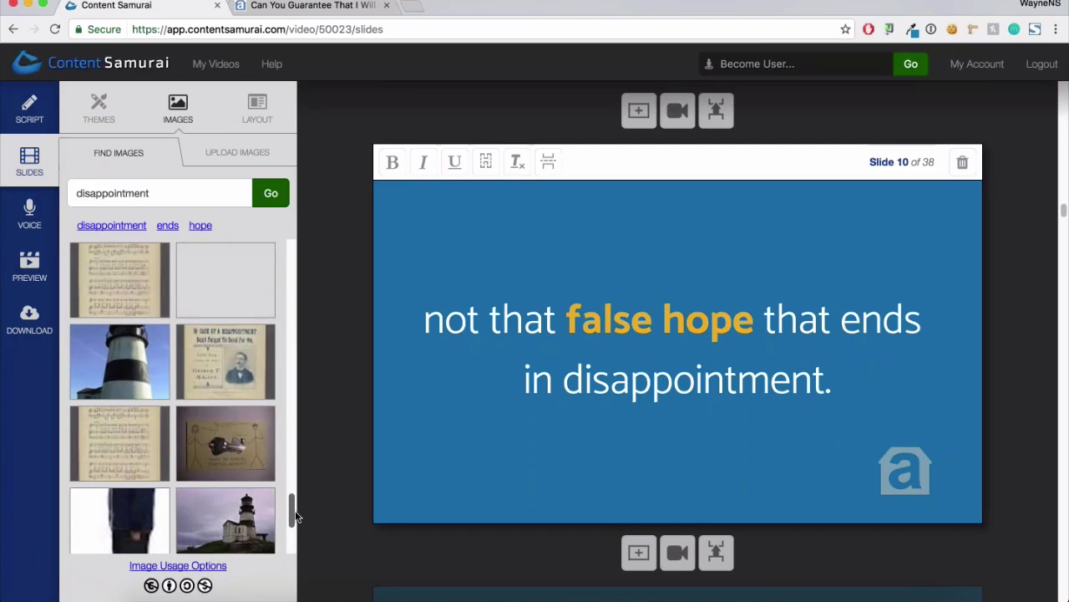
# Refine the image search for slide 10 to "disappointed kid"
pyautogui.scroll(15, 217, 317)
pyautogui.click(175, 194)
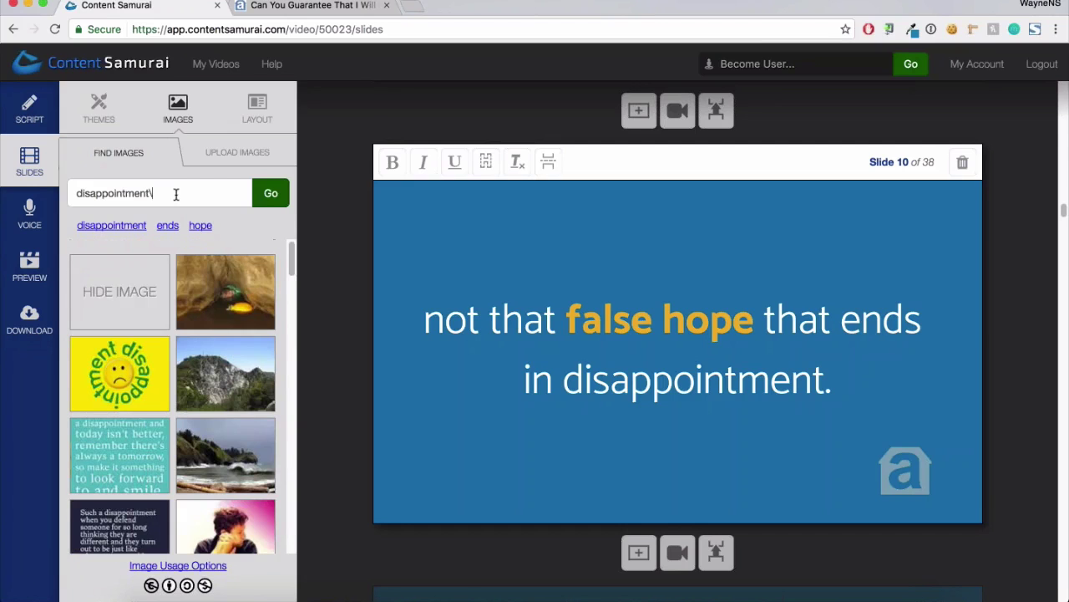
pyautogui.press('BackSpace')
pyautogui.press('BackSpace')
pyautogui.press('BackSpace')
pyautogui.press('BackSpace')
pyautogui.write('ed kid')
pyautogui.press('Return')
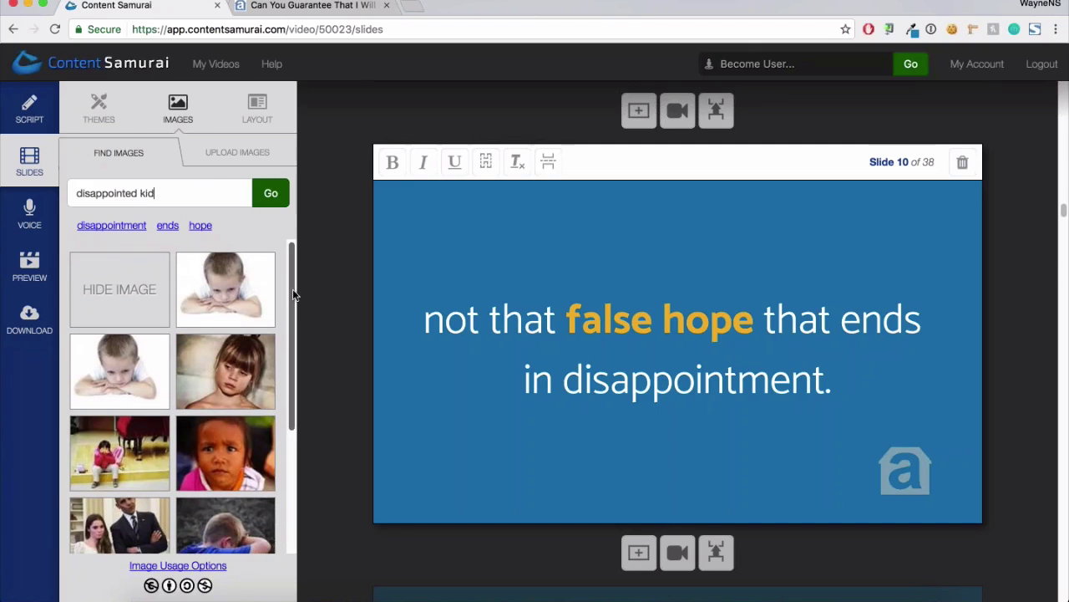
# Apply the photo of the boy in a blue shirt hiding his face in his arms to slide 10
pyautogui.scroll(-2, 292, 317)
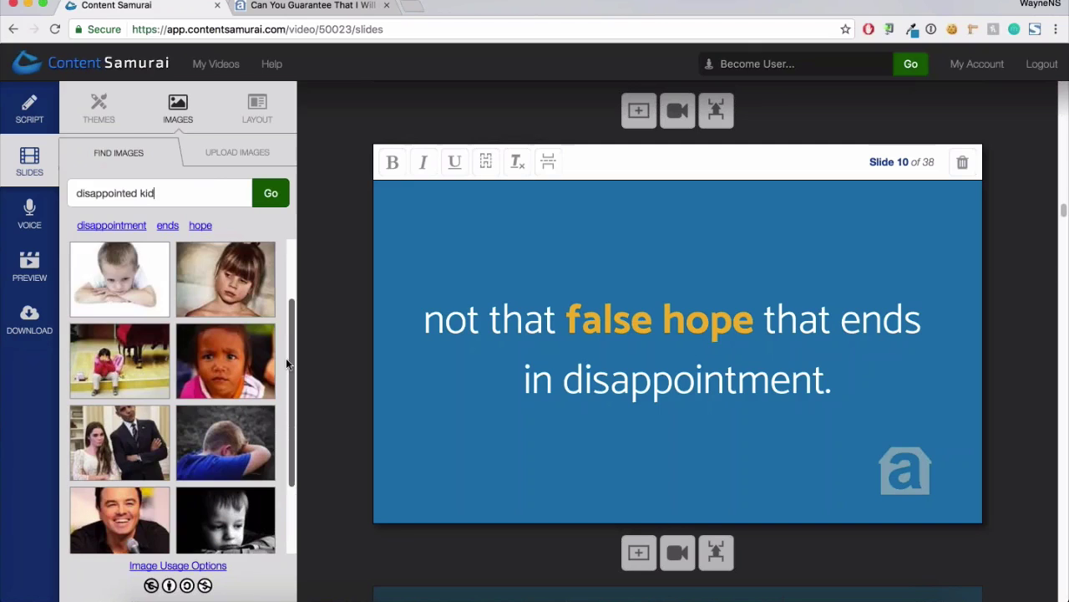
pyautogui.scroll(-1, 228, 414)
pyautogui.click(227, 415)
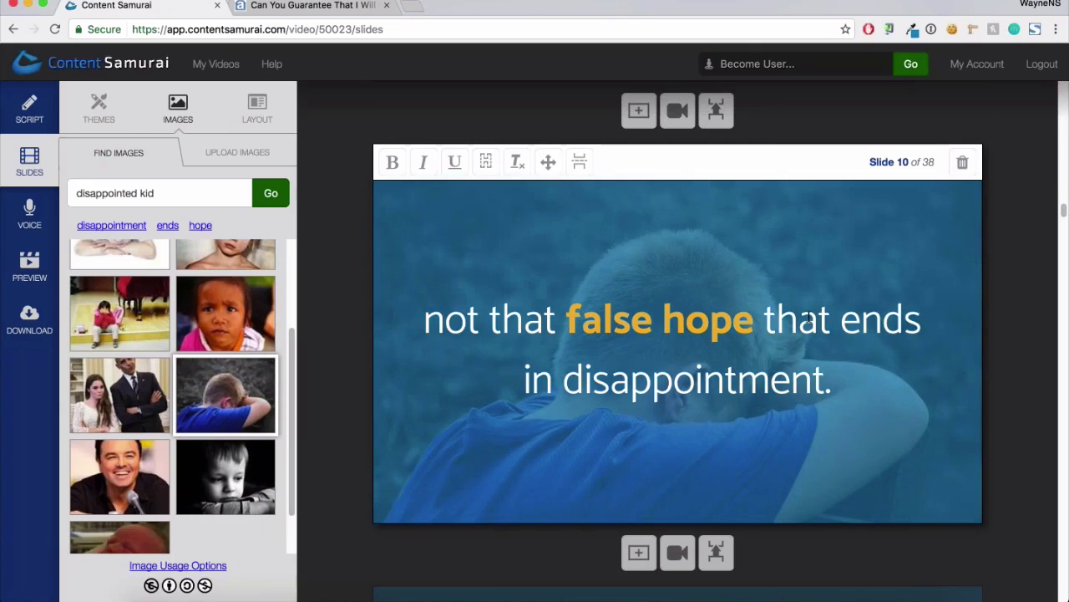
pyautogui.scroll(-1, 808, 316)
pyautogui.scroll(-5, 809, 315)
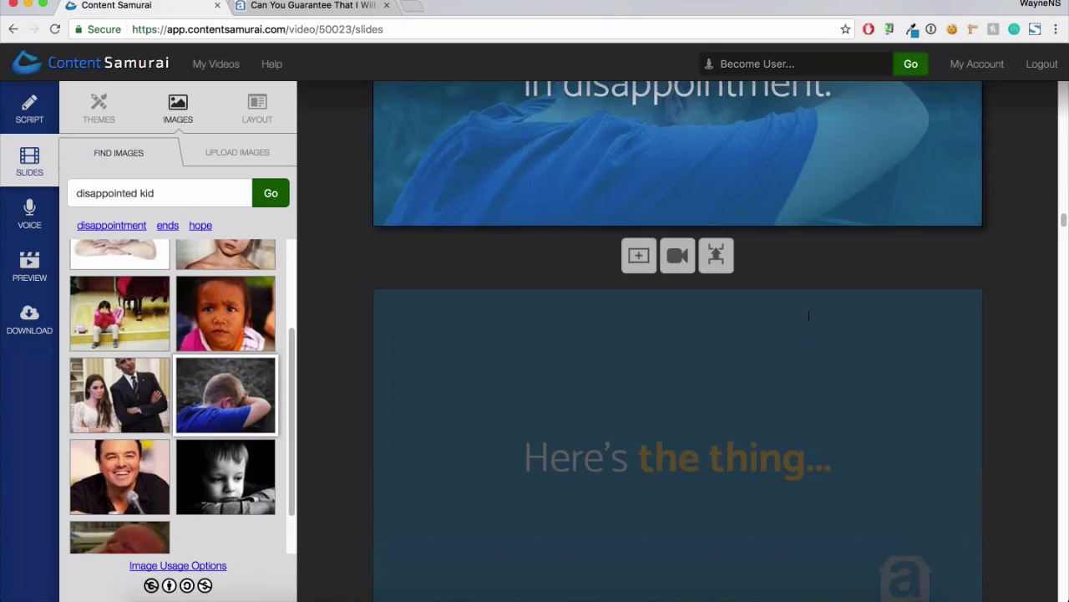
pyautogui.scroll(5, 808, 316)
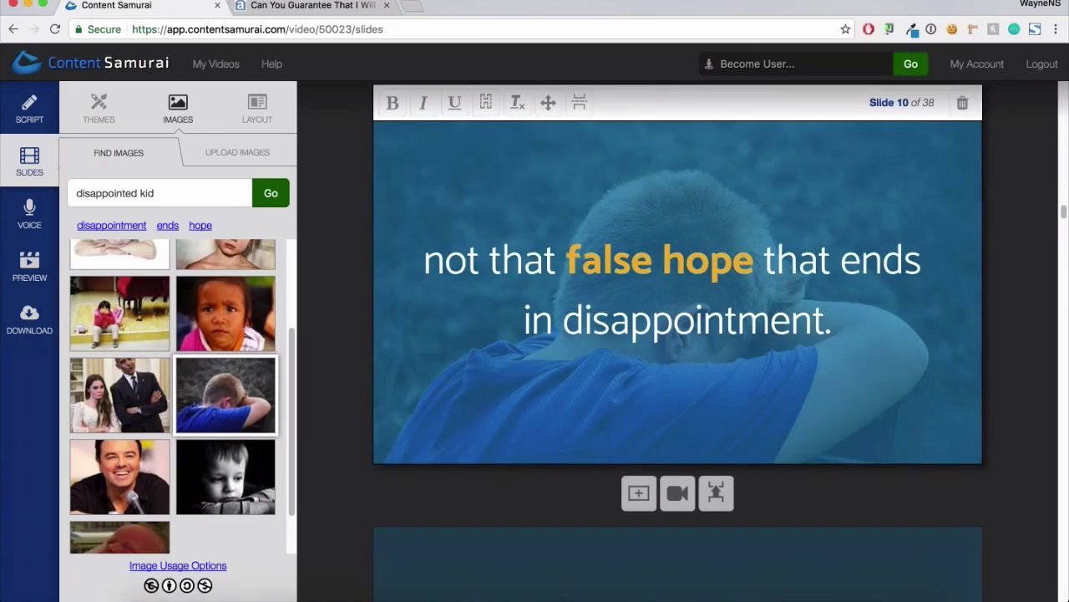
pyautogui.scroll(-1, 818, 334)
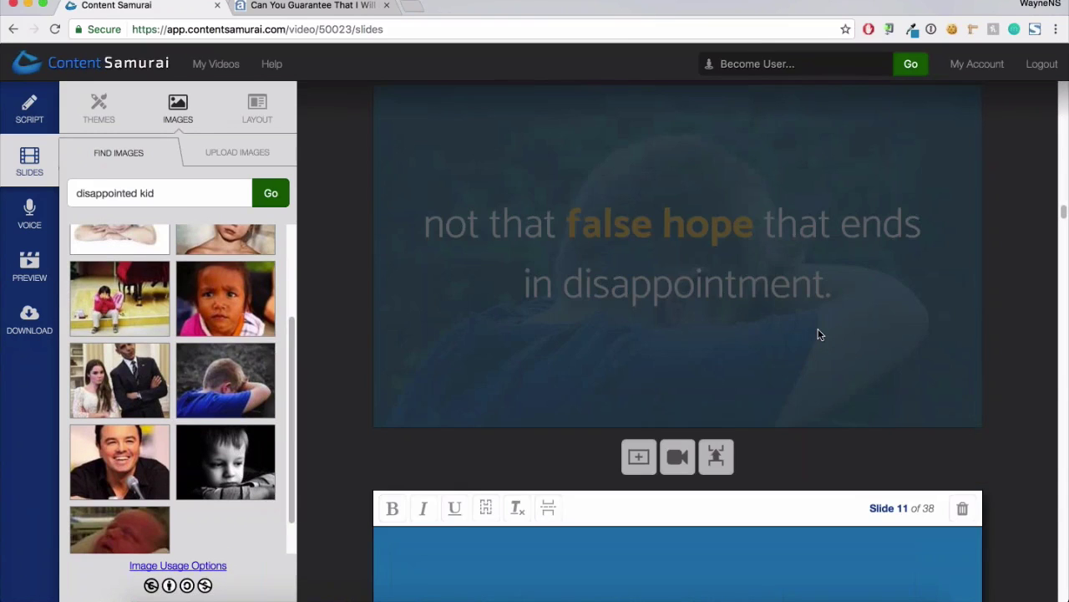
# Merge the "Here's the thing..." slide into slide 10 and hide the combined slide's text so the photo shows alone
pyautogui.scroll(6, 818, 328)
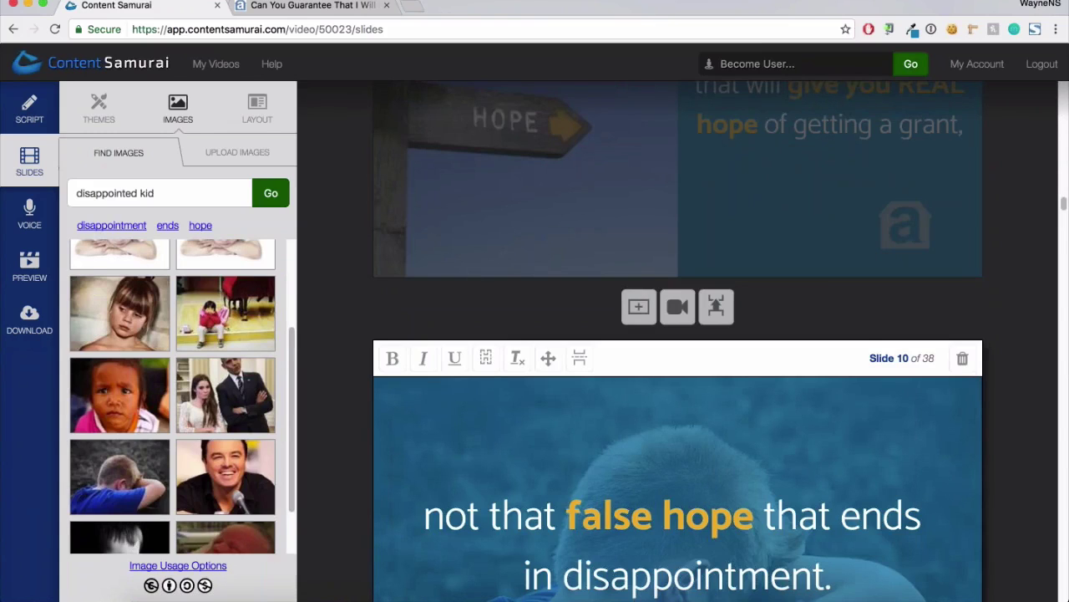
pyautogui.scroll(-10, 750, 315)
pyautogui.scroll(1, 750, 315)
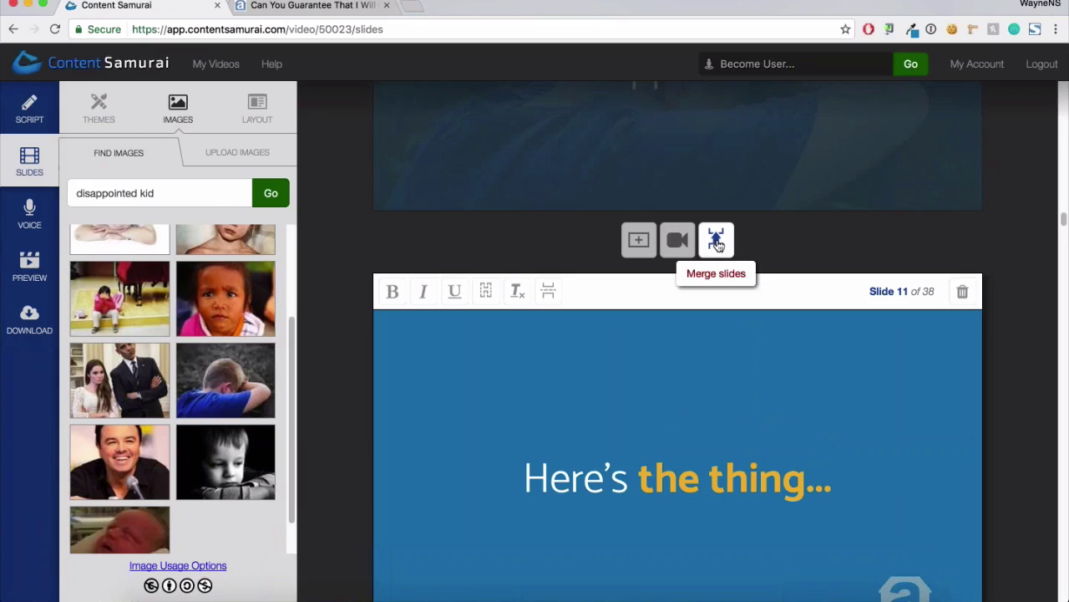
pyautogui.click(717, 243)
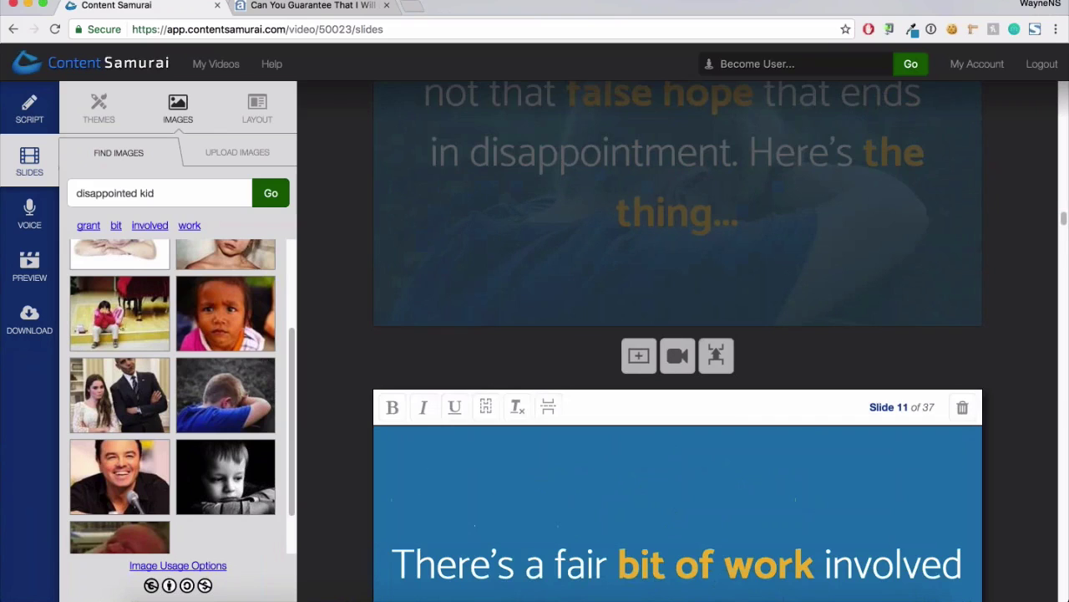
pyautogui.scroll(3, 677, 343)
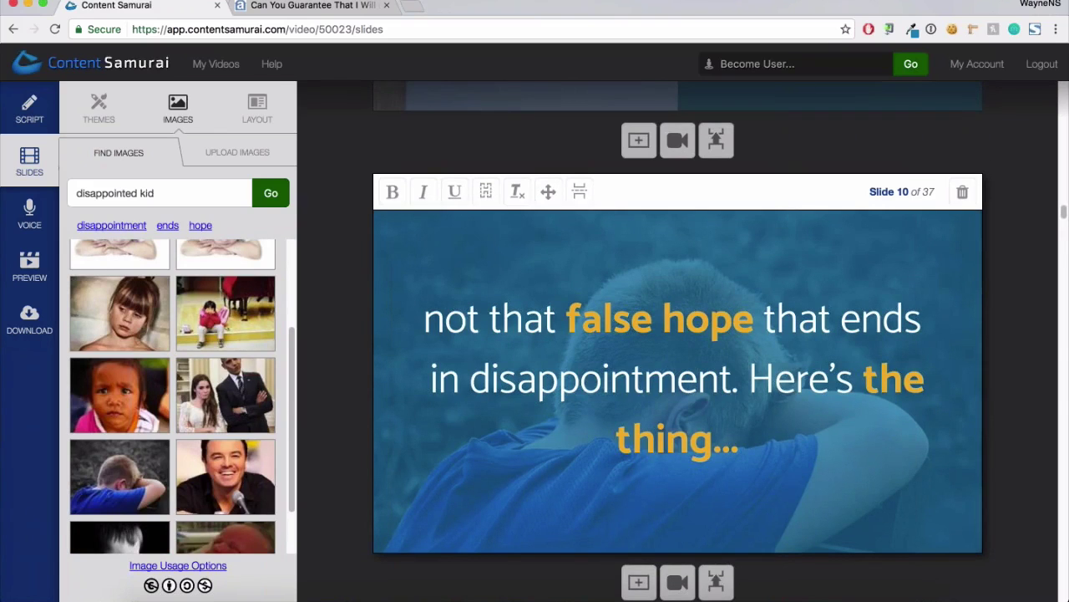
pyautogui.click(486, 192)
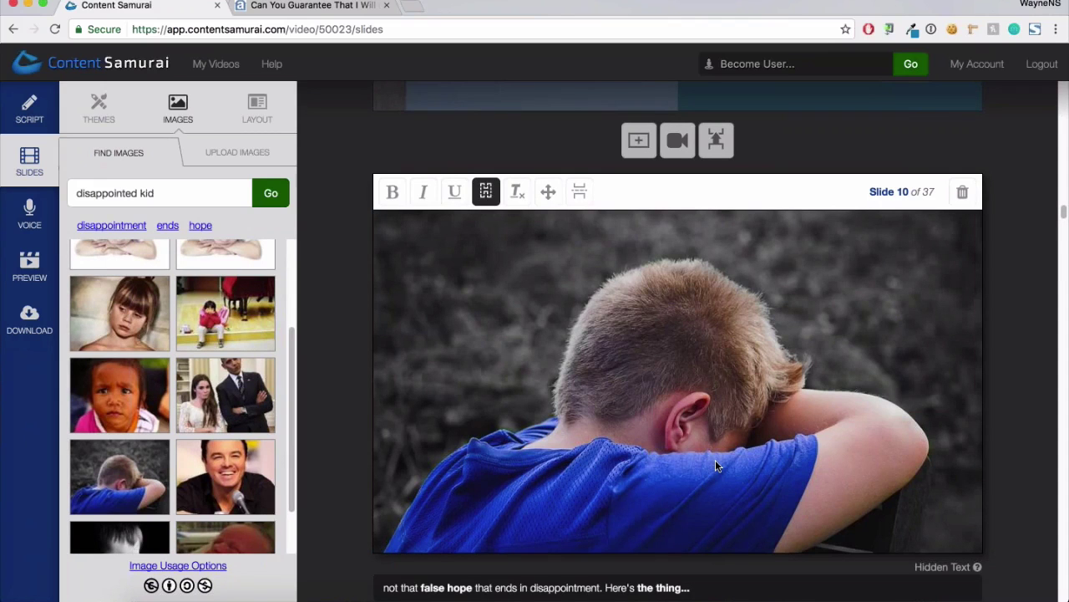
# Shift the signpost photo on slide 8 to the right so the post and the whole HOPE arrow are in frame
pyautogui.scroll(3, 723, 495)
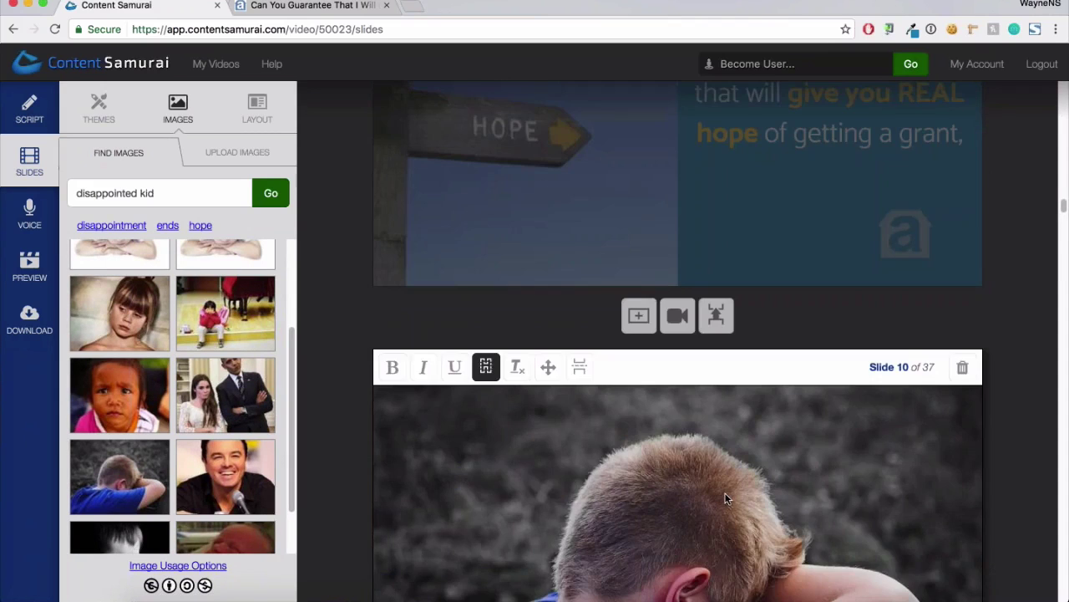
pyautogui.scroll(1, 726, 498)
pyautogui.scroll(8, 793, 250)
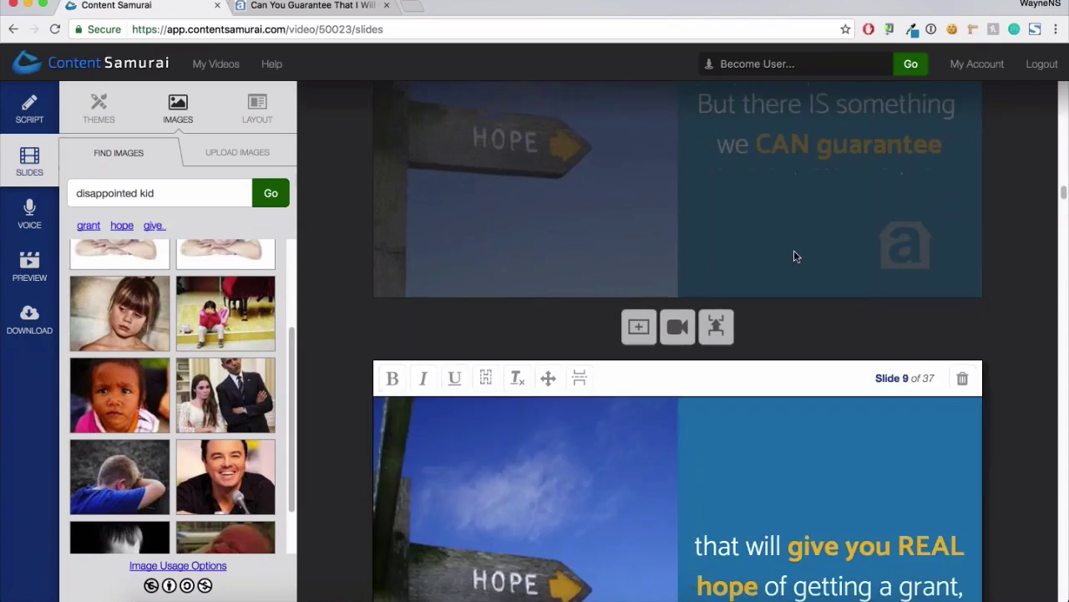
pyautogui.click(794, 250)
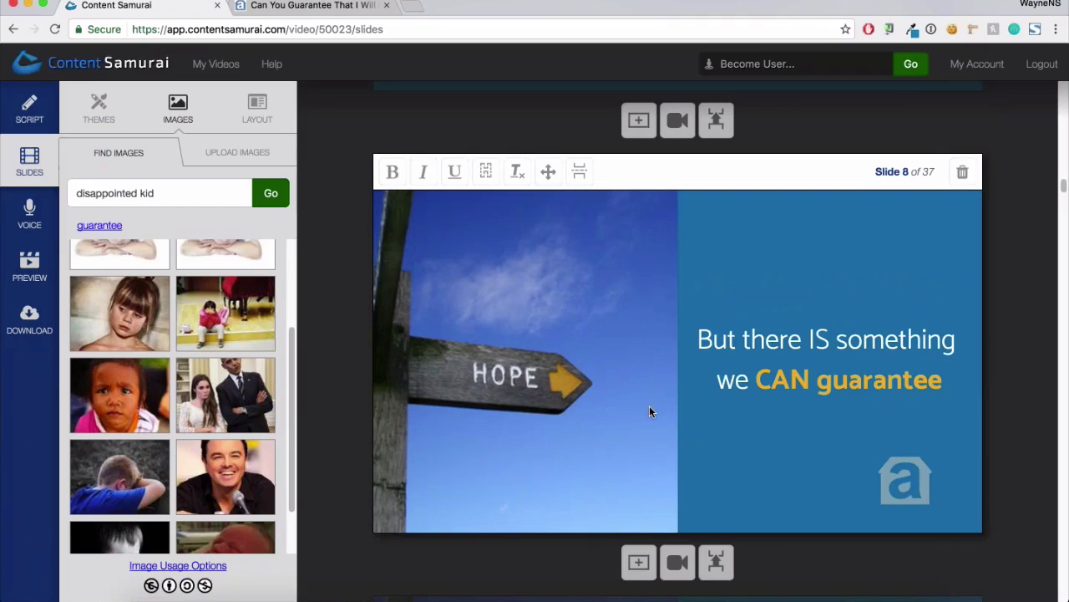
pyautogui.click(548, 171)
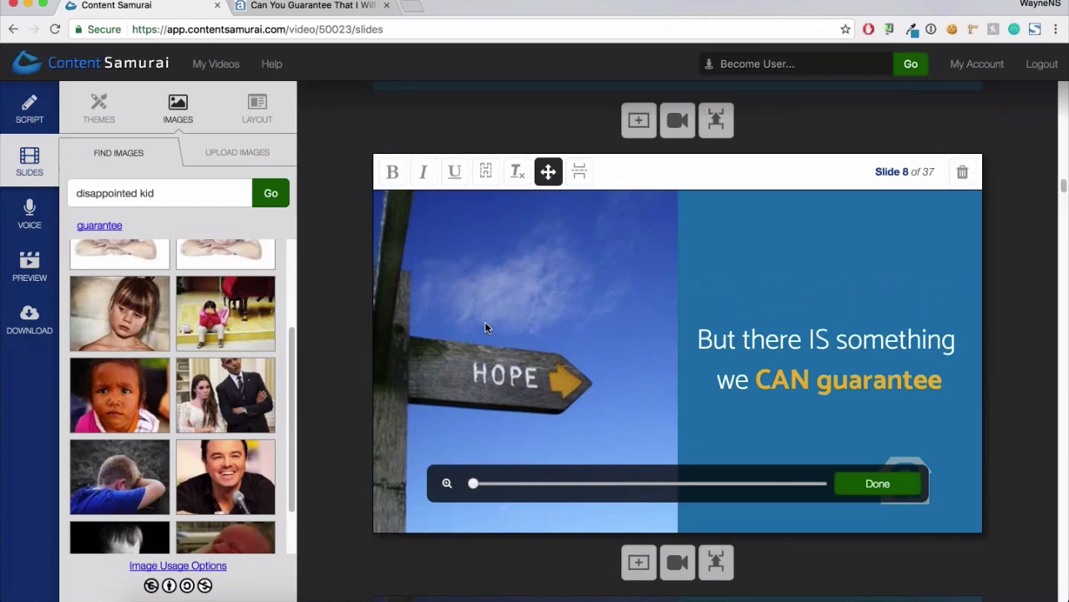
pyautogui.moveTo(484, 321); pyautogui.dragTo(559, 321)
pyautogui.click(878, 483)
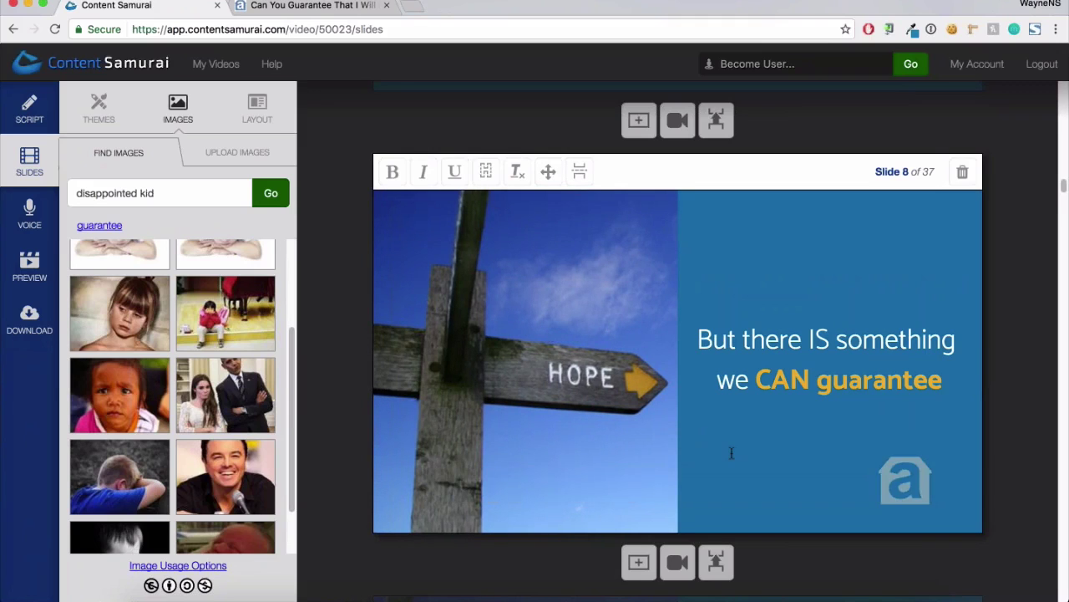
# Shift slide 9's signpost photo to the right to match the framing on slide 8, and compare the two slides
pyautogui.scroll(-1, 732, 452)
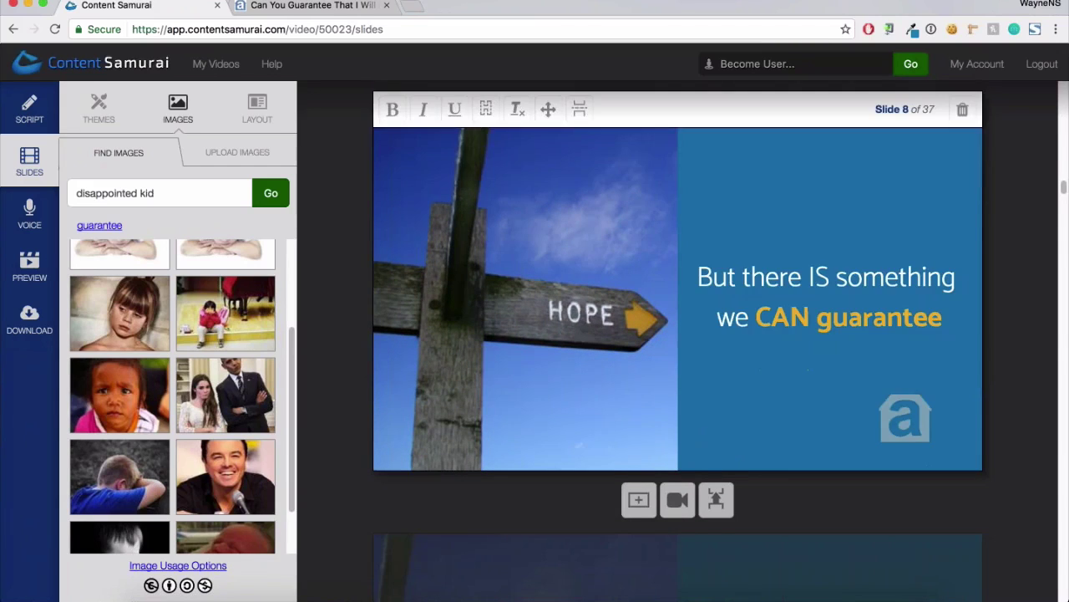
pyautogui.scroll(-5, 585, 414)
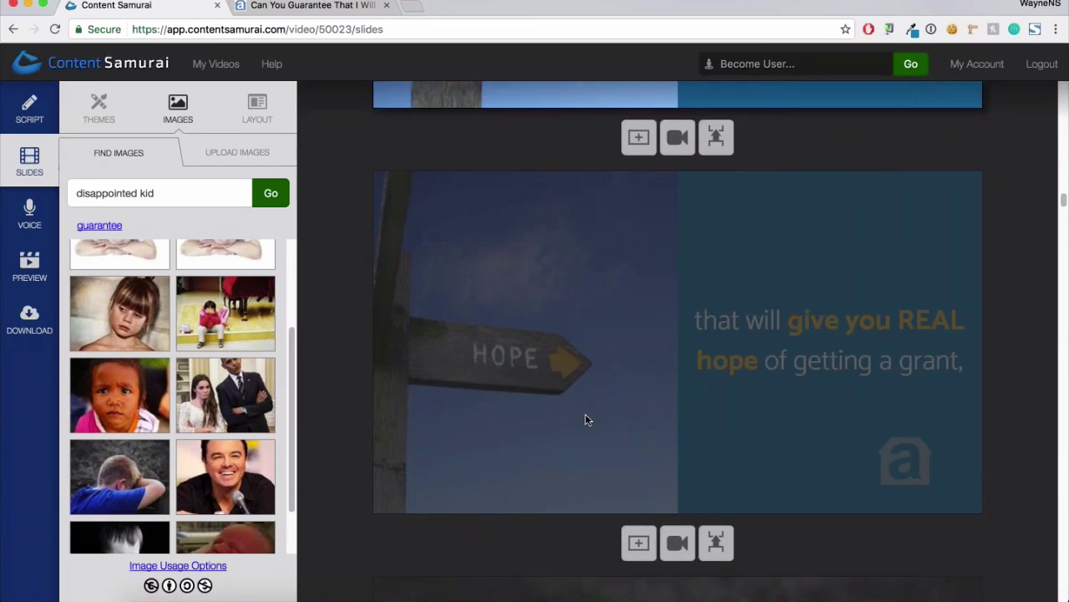
pyautogui.click(584, 419)
pyautogui.click(548, 153)
pyautogui.moveTo(488, 324); pyautogui.dragTo(562, 324)
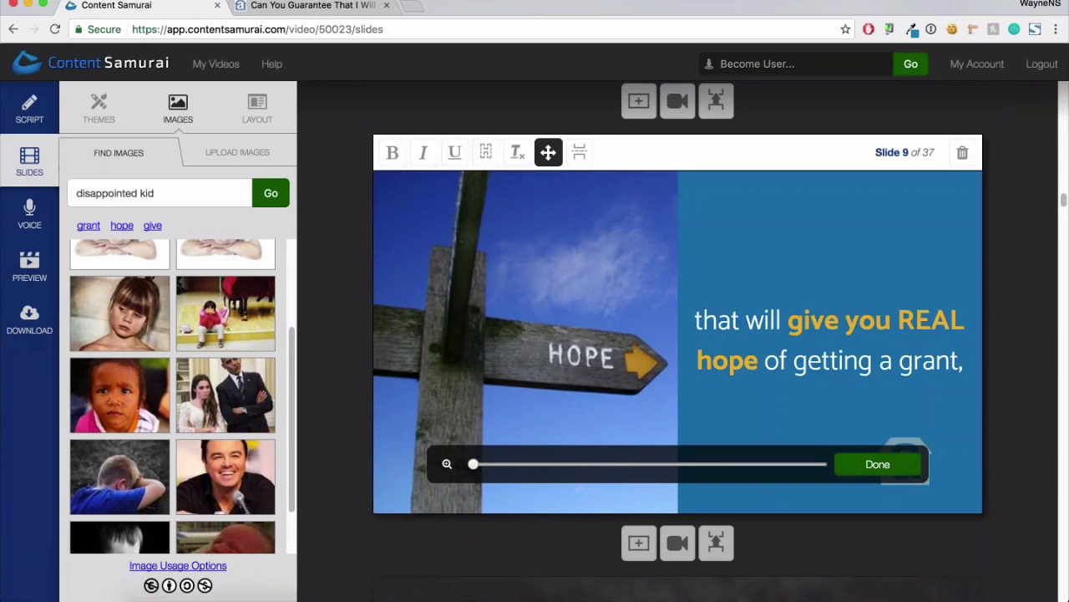
pyautogui.click(878, 464)
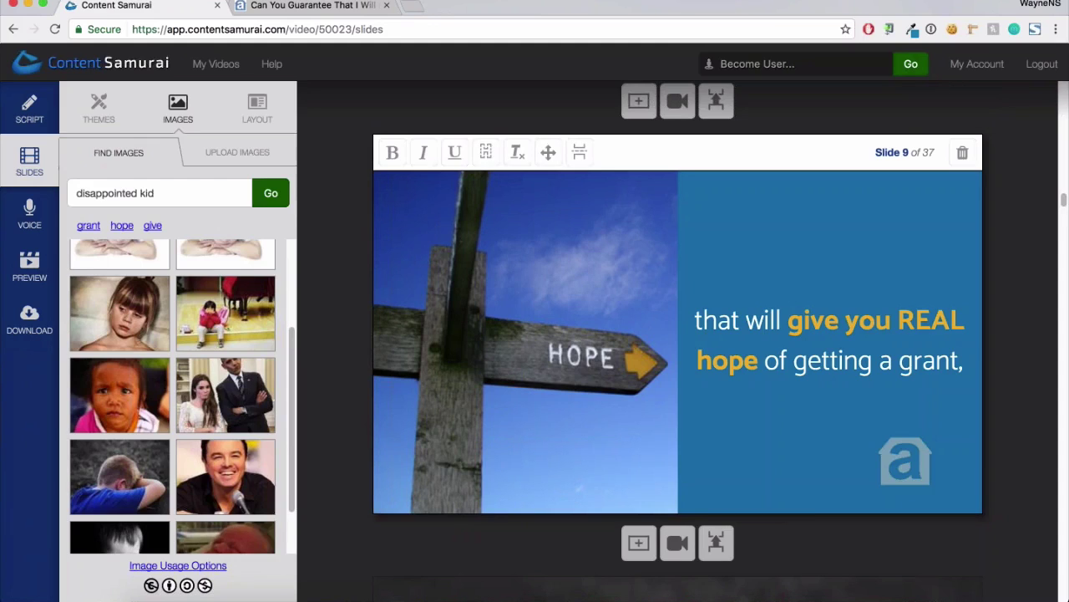
pyautogui.scroll(3, 678, 341)
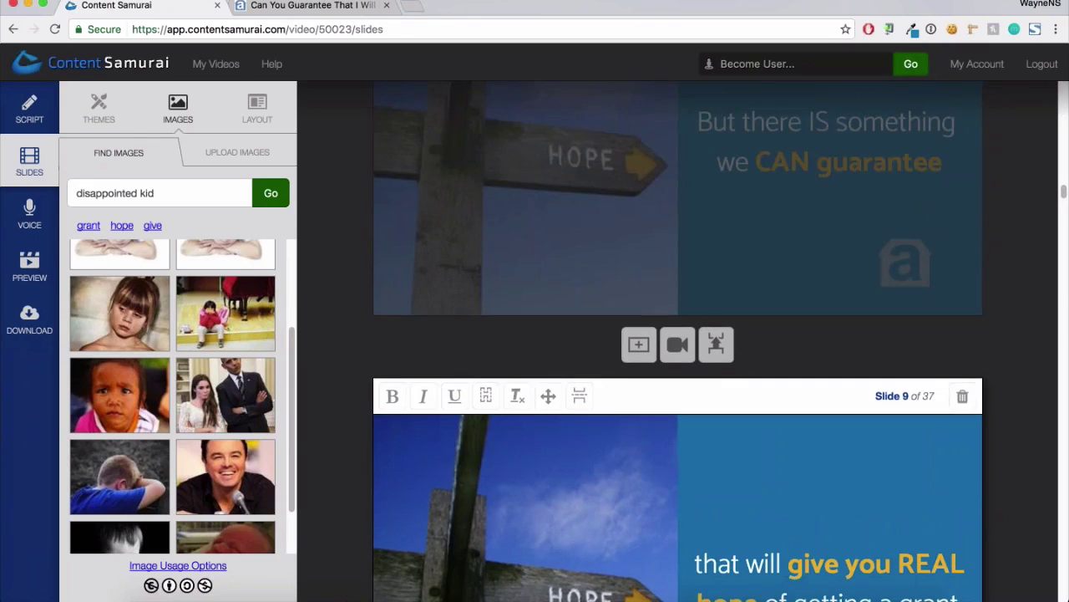
pyautogui.scroll(-3, 677, 341)
# Review the hidden text under slide 10 and move on to slide 11 about the work involved in getting a grant
pyautogui.scroll(-4, 736, 315)
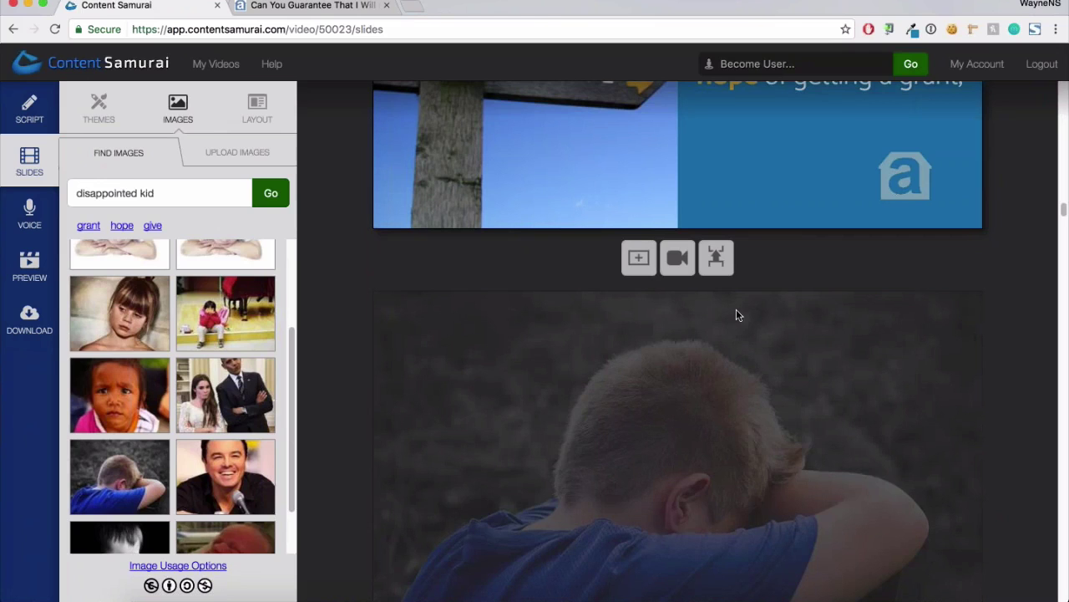
pyautogui.click(736, 315)
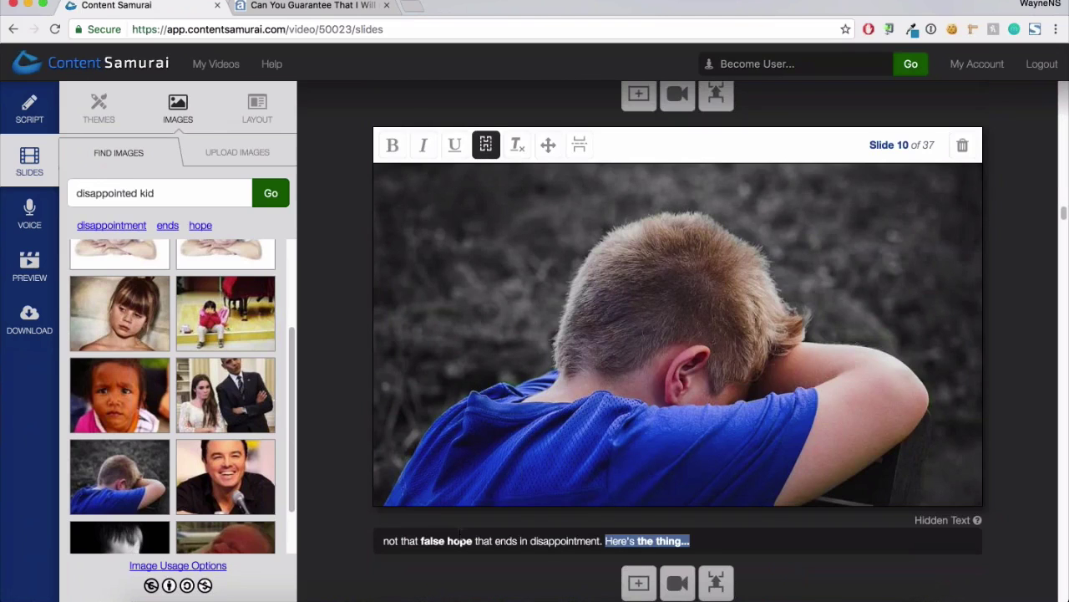
pyautogui.moveTo(460, 533); pyautogui.dragTo(387, 542)
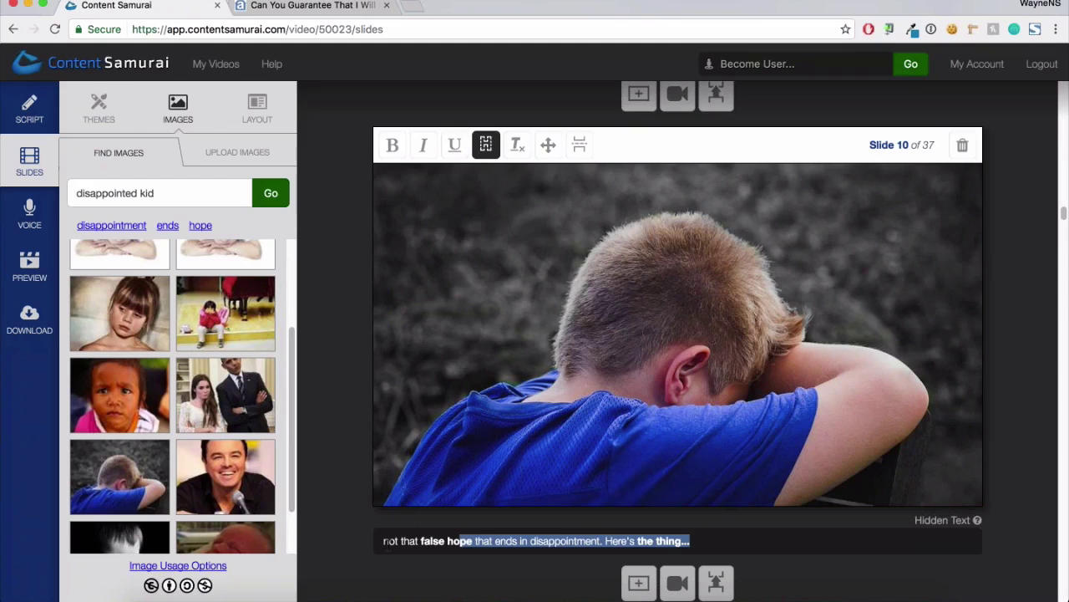
pyautogui.click(532, 541)
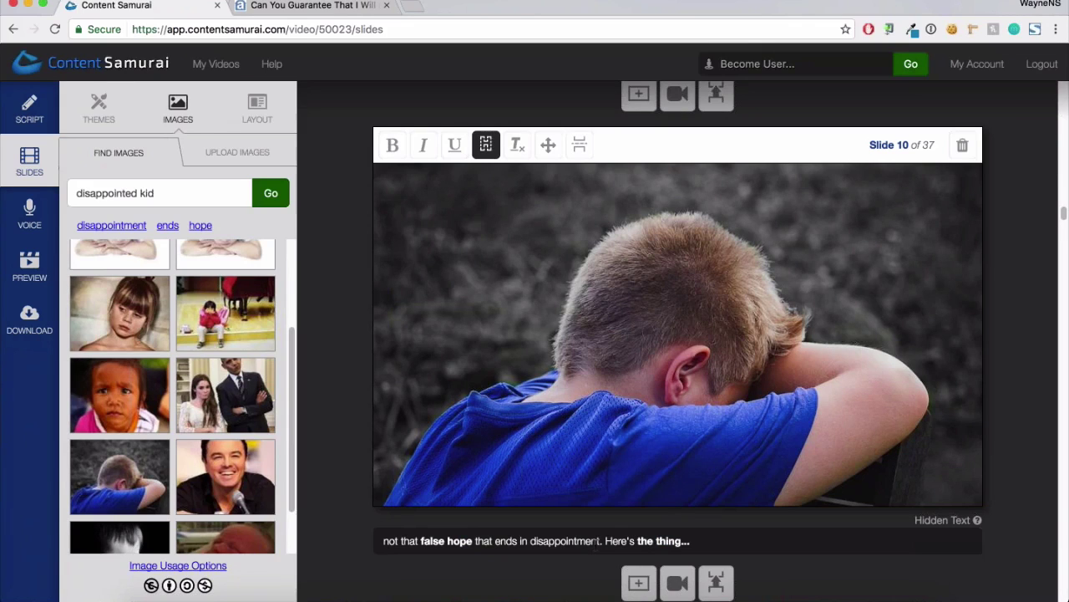
pyautogui.scroll(-1, 574, 452)
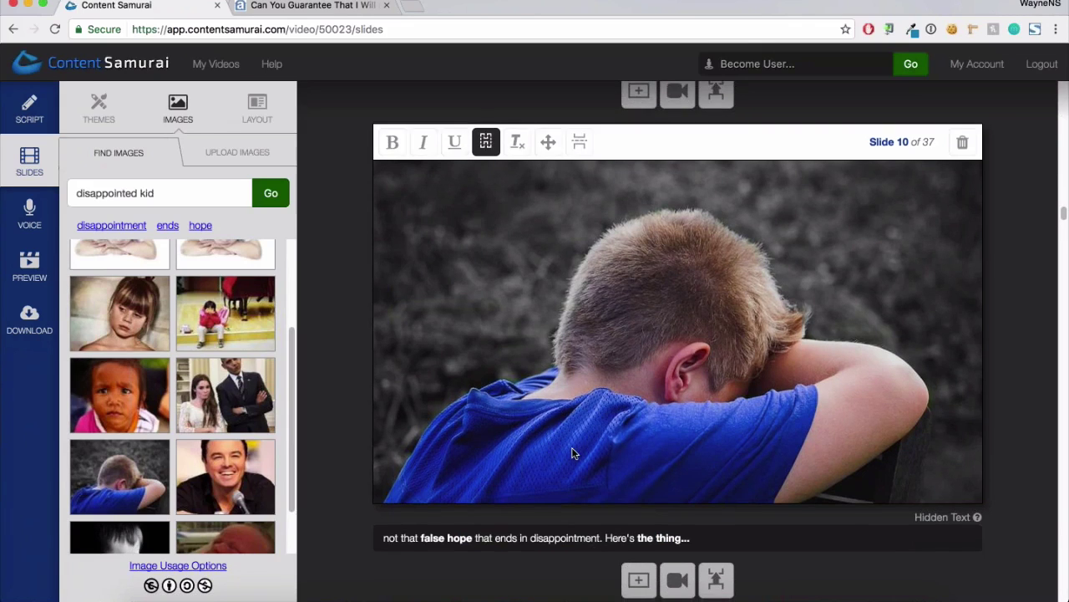
pyautogui.scroll(-4, 573, 453)
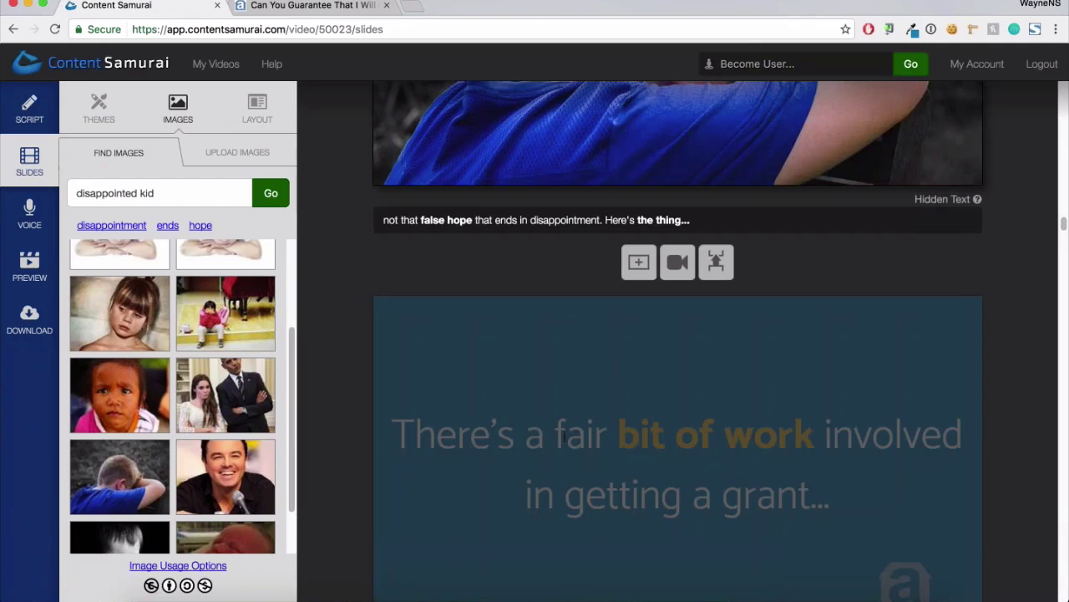
pyautogui.click(871, 375)
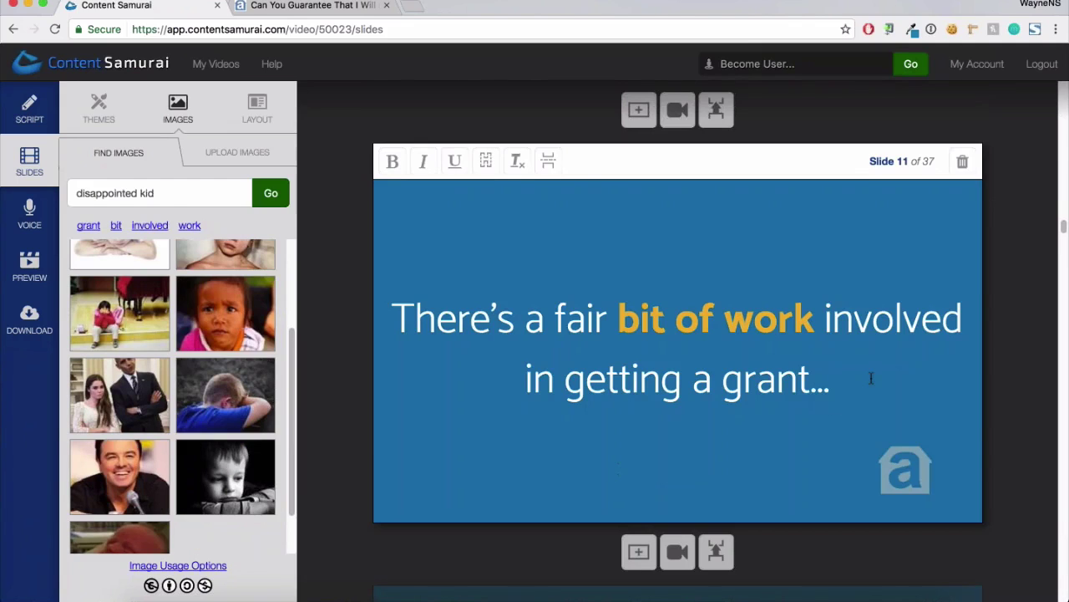
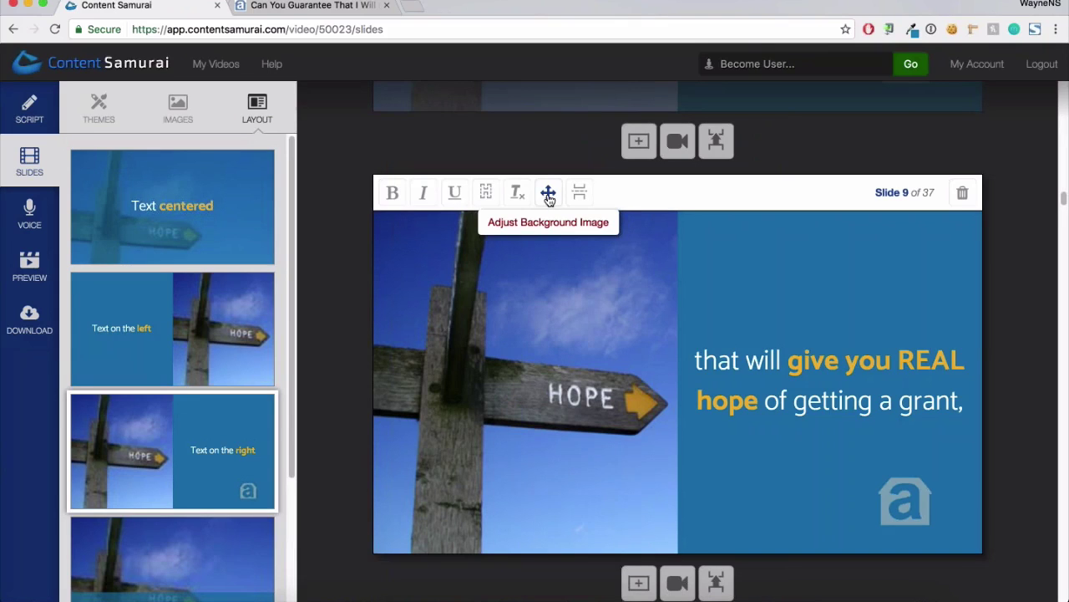
# Try out zooming and repositioning the background photo on slide 9, returning it to its original framing
pyautogui.click(549, 193)
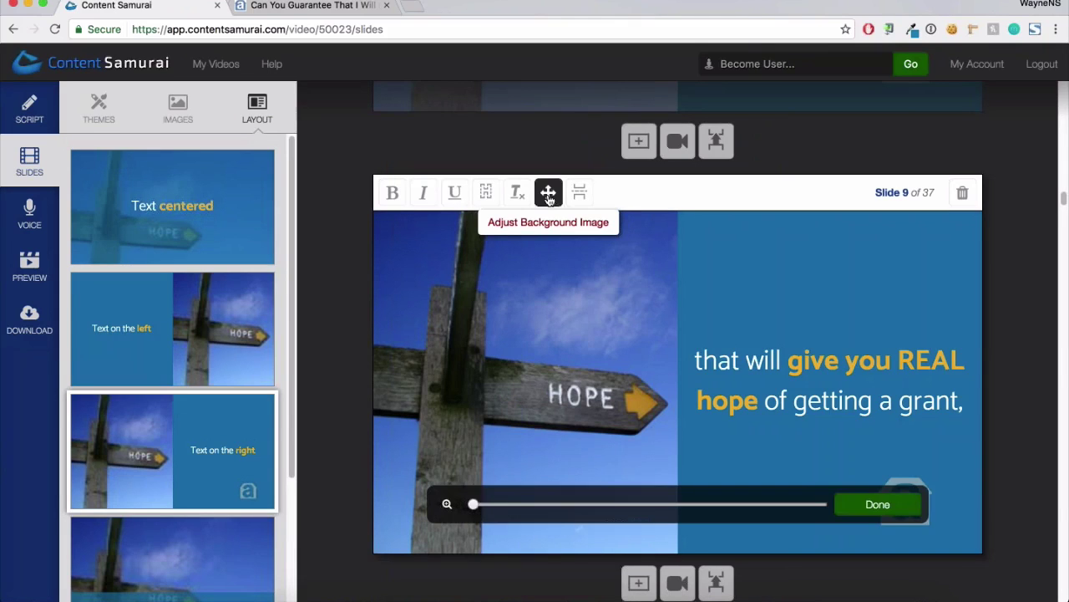
pyautogui.click(543, 508)
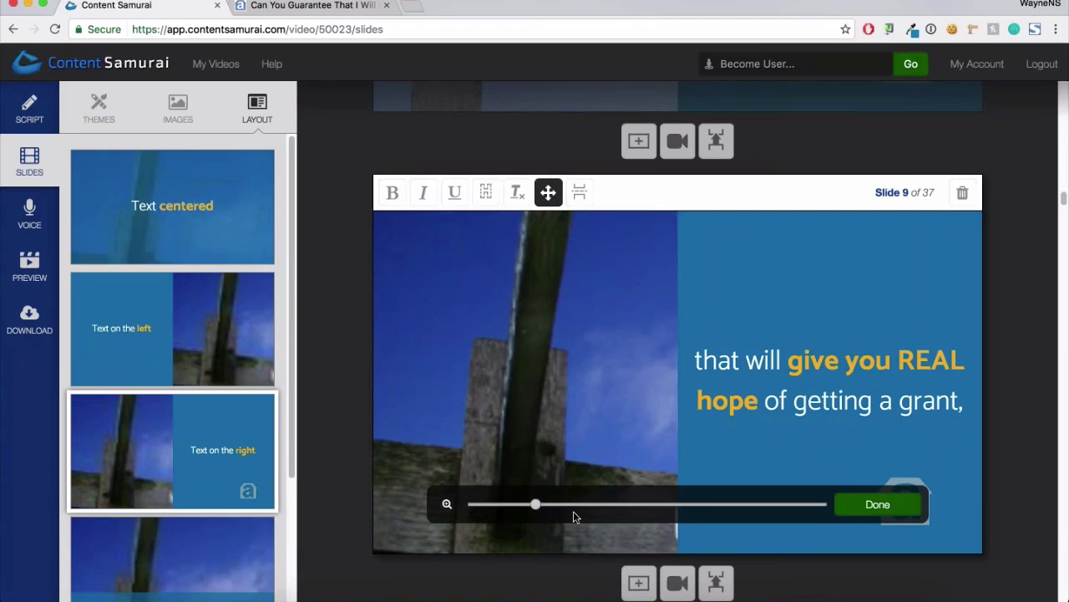
pyautogui.scroll(-3, 569, 414)
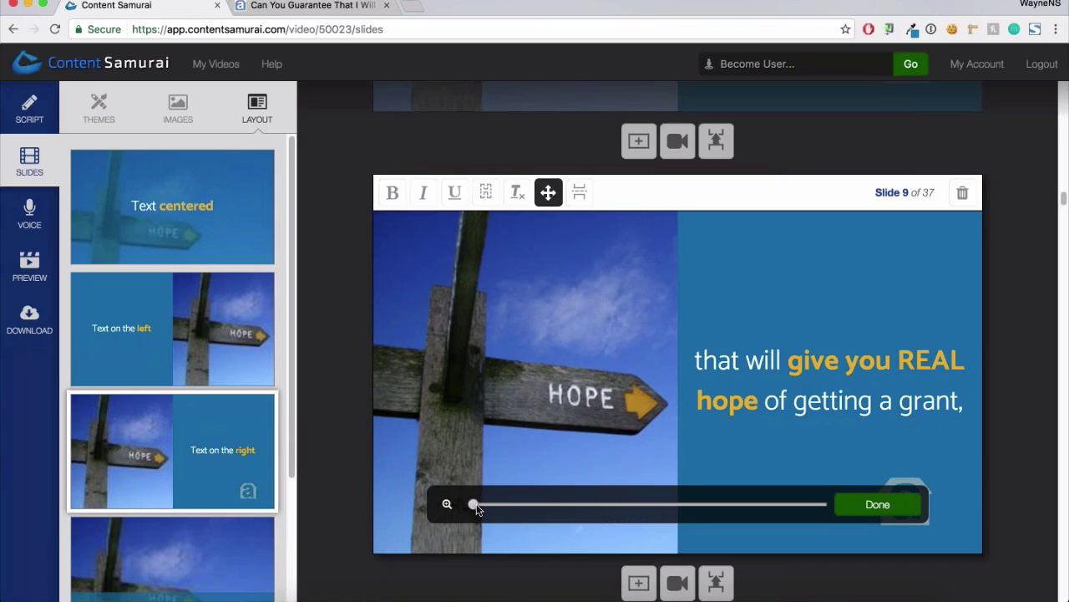
pyautogui.moveTo(476, 507); pyautogui.dragTo(504, 518)
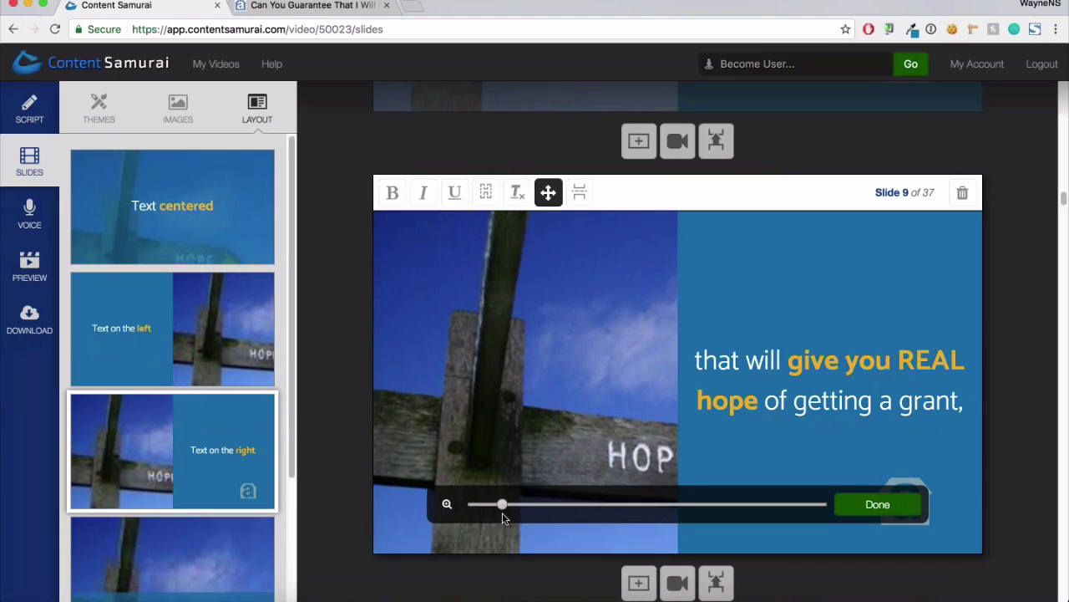
pyautogui.moveTo(502, 518); pyautogui.dragTo(472, 515)
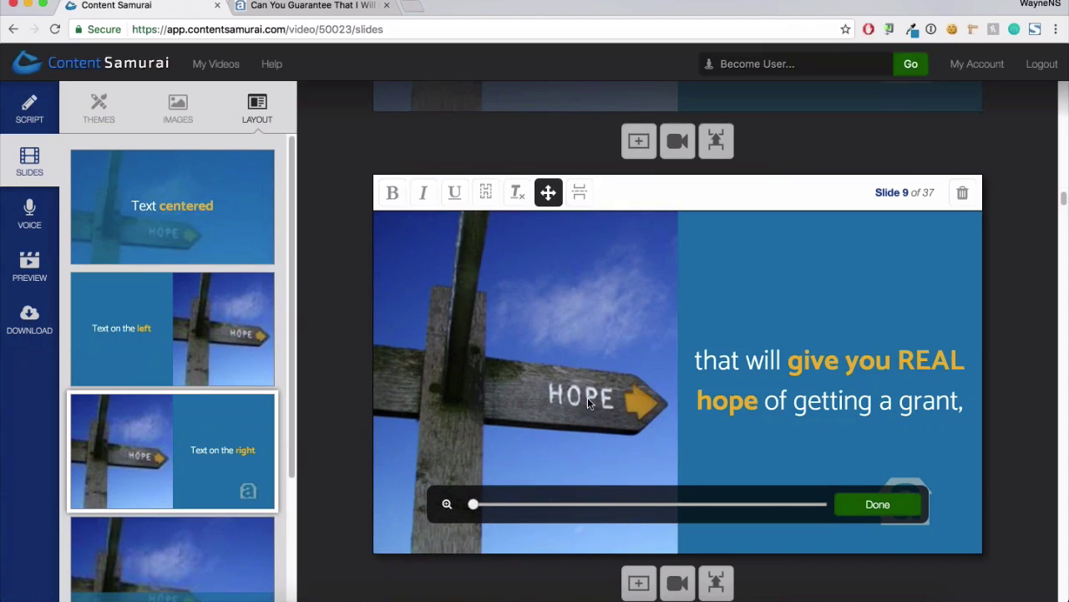
pyautogui.moveTo(588, 397); pyautogui.dragTo(425, 380)
pyautogui.moveTo(540, 386); pyautogui.dragTo(577, 388)
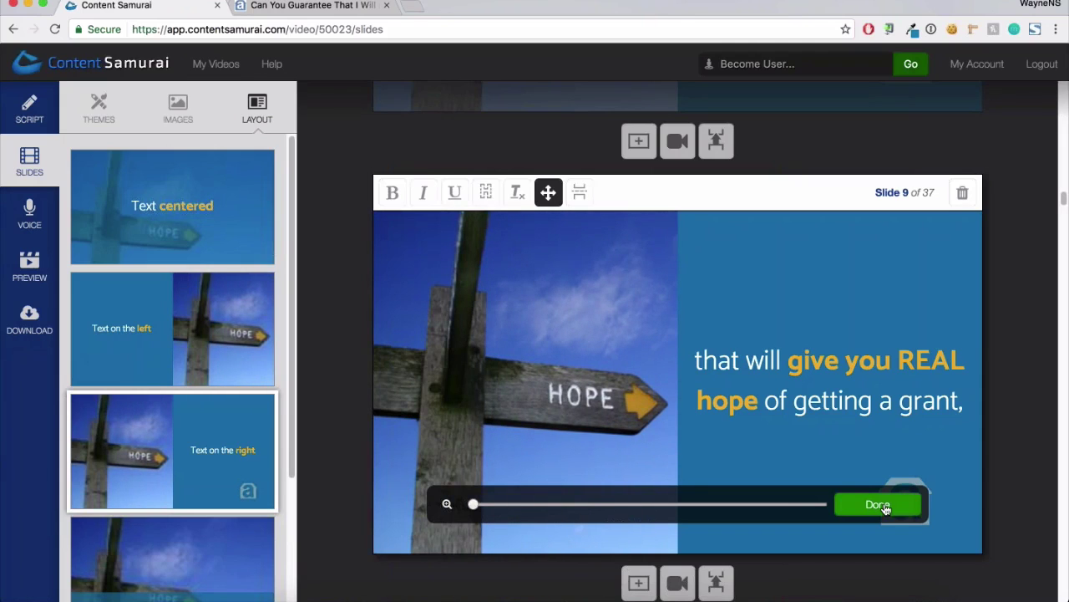
pyautogui.click(885, 506)
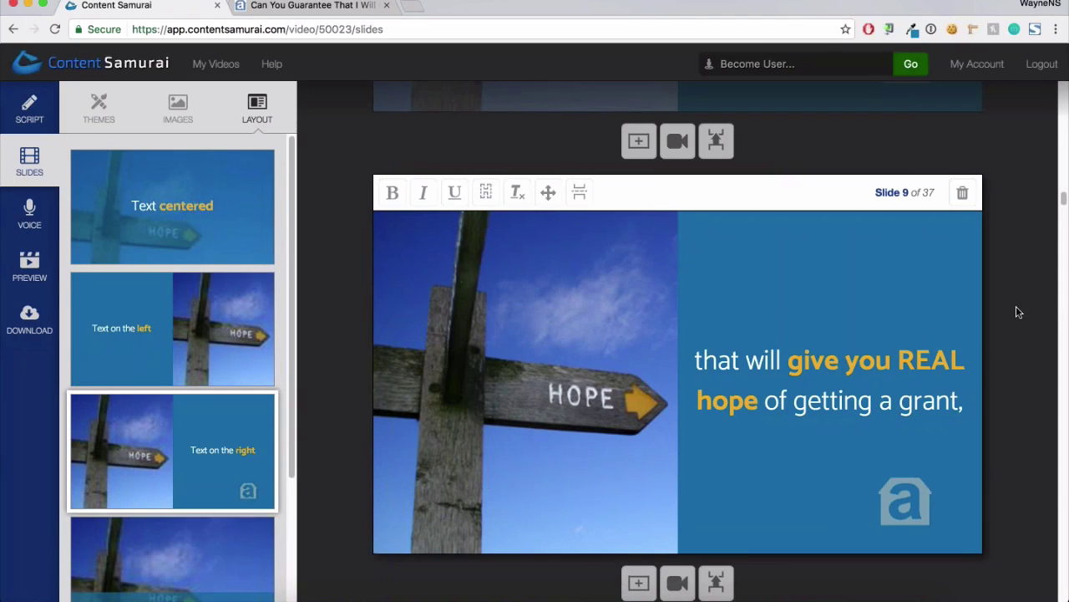
# Insert the video clip Ability Mission Intro.mp4 ahead of the first slide, "Can you guarantee that I will get a grant?"
pyautogui.scroll(1, 1013, 311)
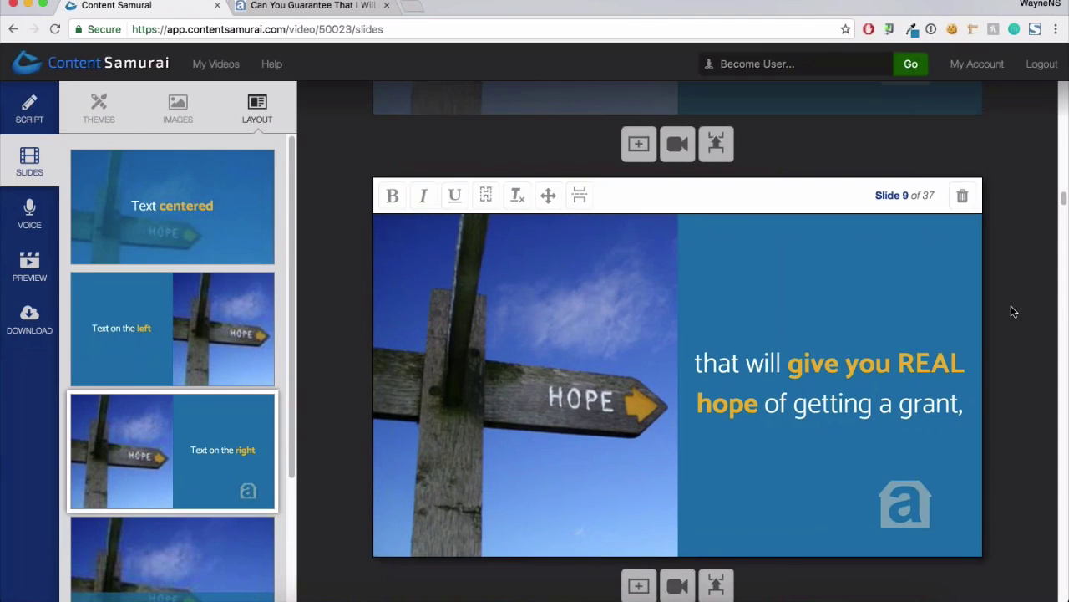
pyautogui.scroll(3, 1013, 311)
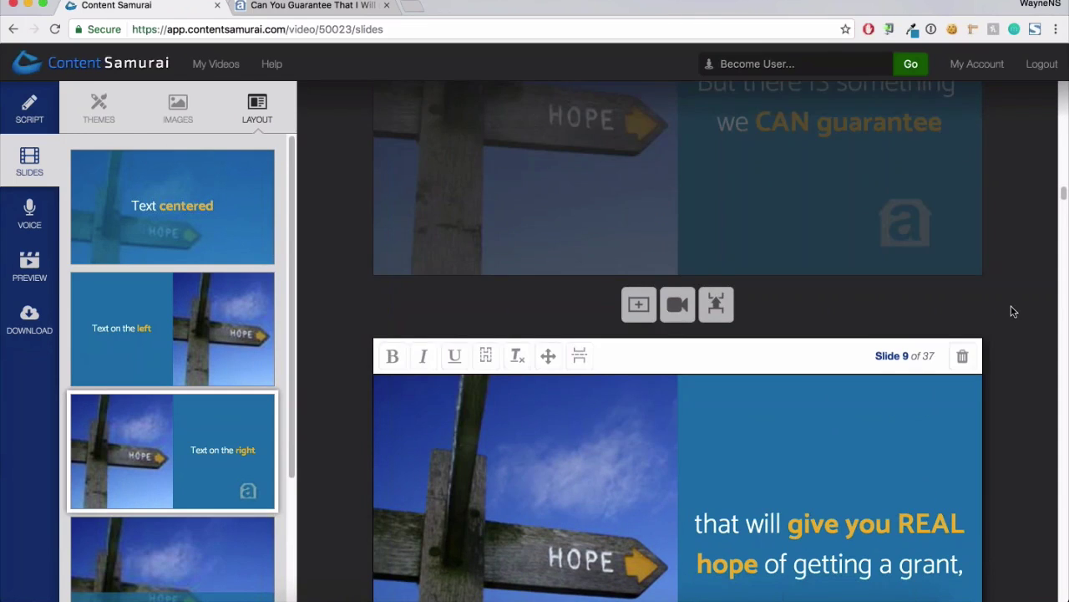
pyautogui.scroll(10, 1012, 309)
pyautogui.scroll(15, 1009, 301)
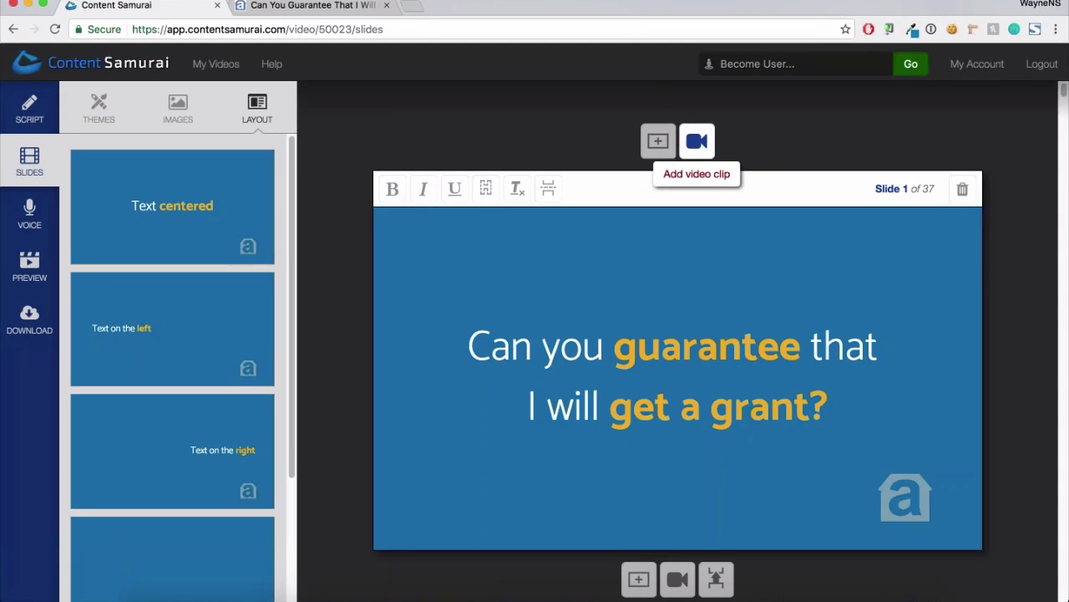
pyautogui.click(697, 141)
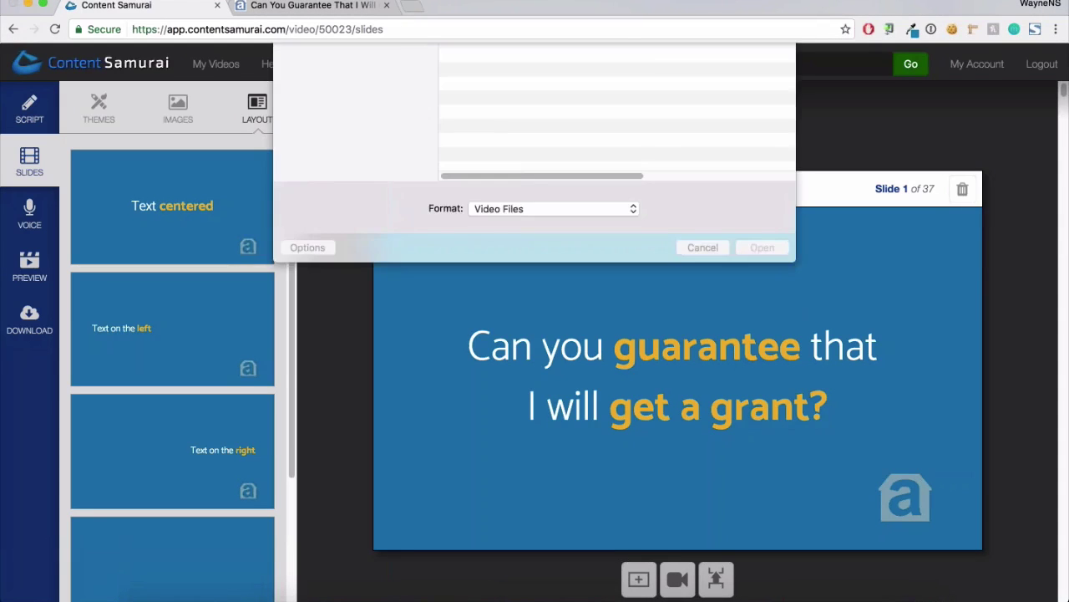
pyautogui.click(520, 112)
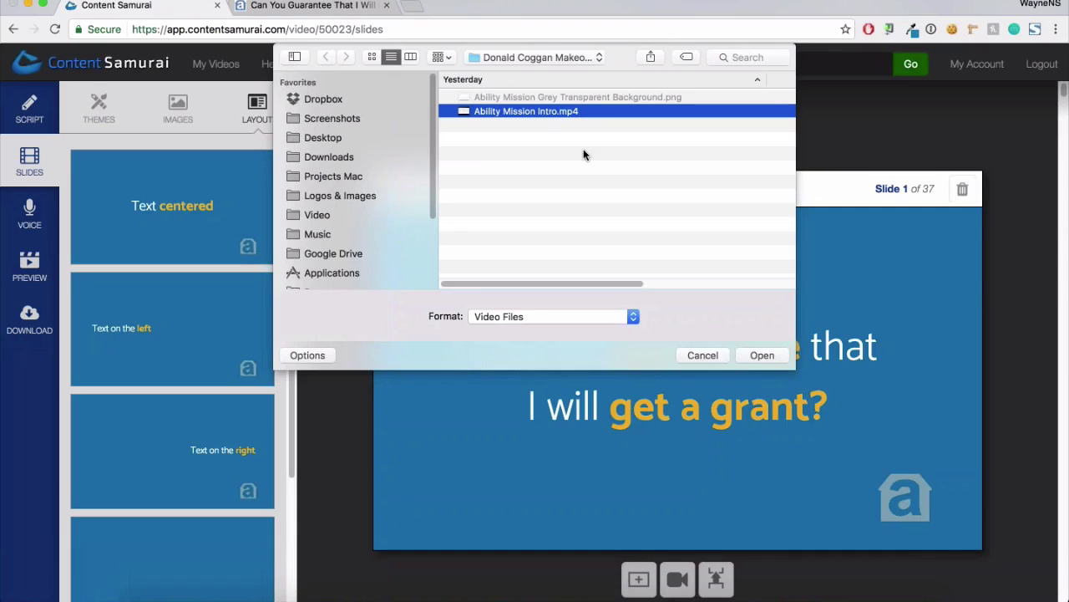
pyautogui.click(702, 355)
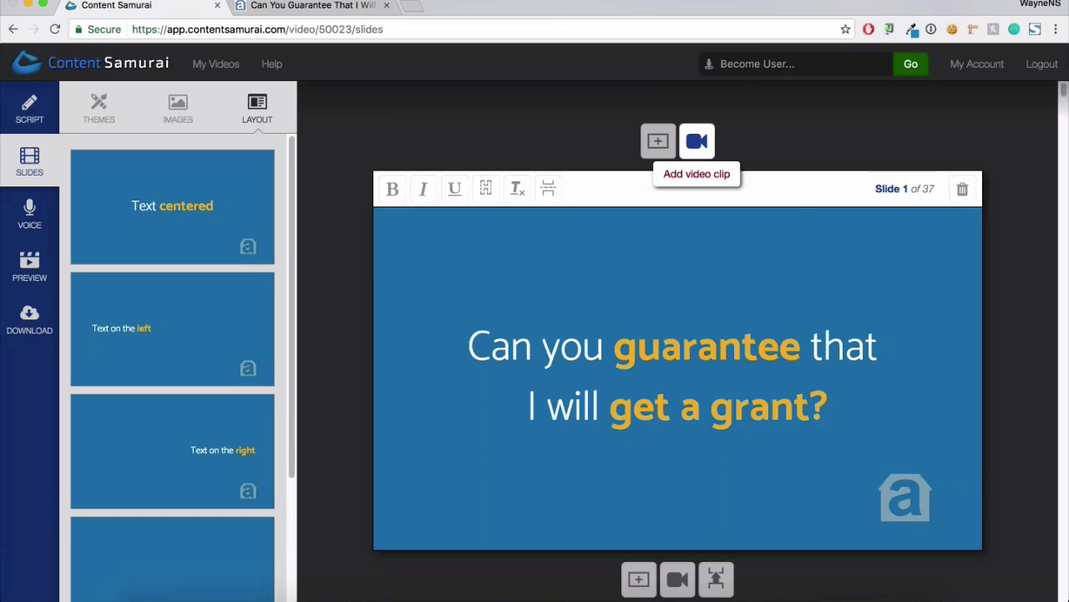
pyautogui.click(496, 111)
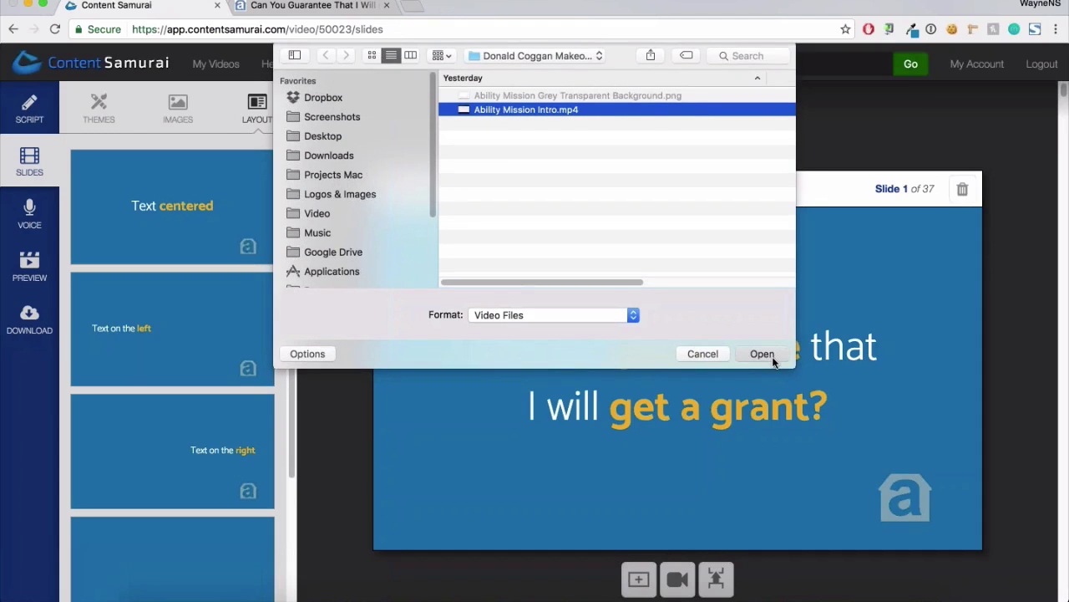
pyautogui.click(762, 354)
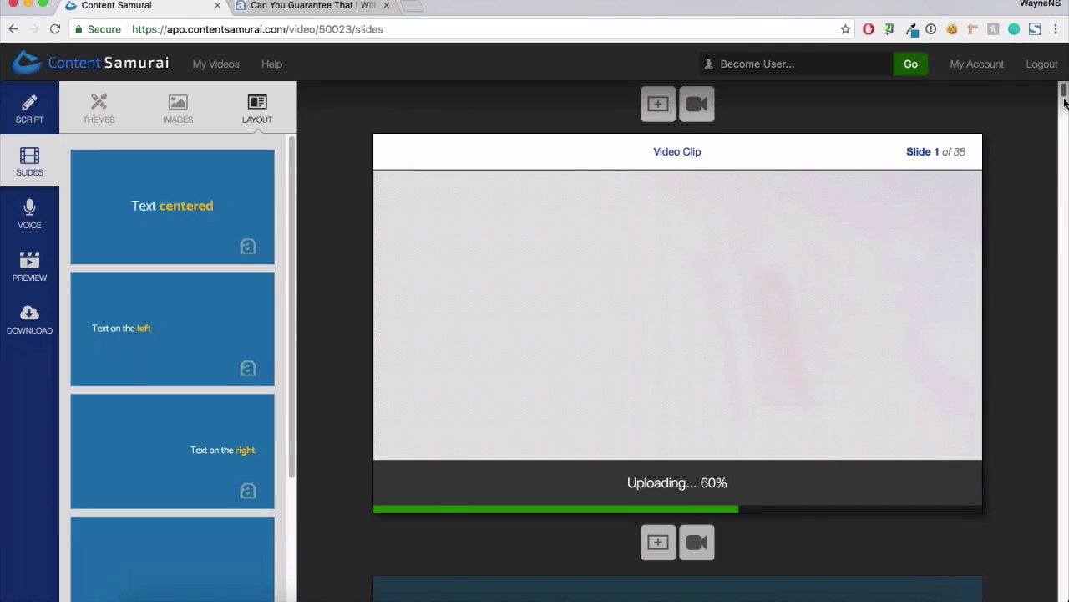
# Look over the opening text slides down to slide 4 while the intro clip uploads, and return to the clip
pyautogui.moveTo(1065, 102); pyautogui.dragTo(1065, 109)
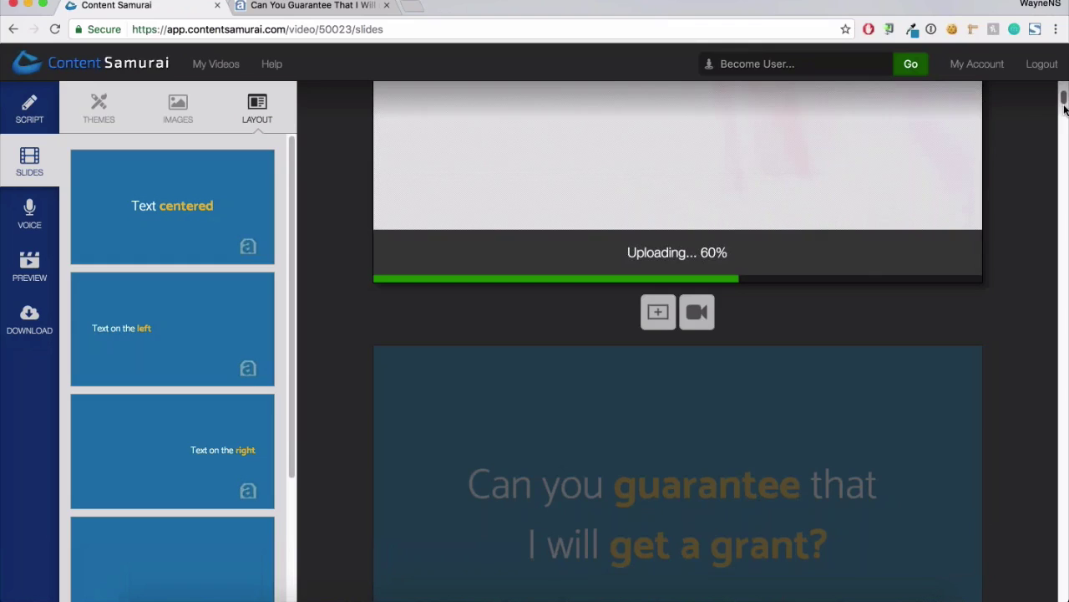
pyautogui.moveTo(1064, 109); pyautogui.dragTo(1065, 124)
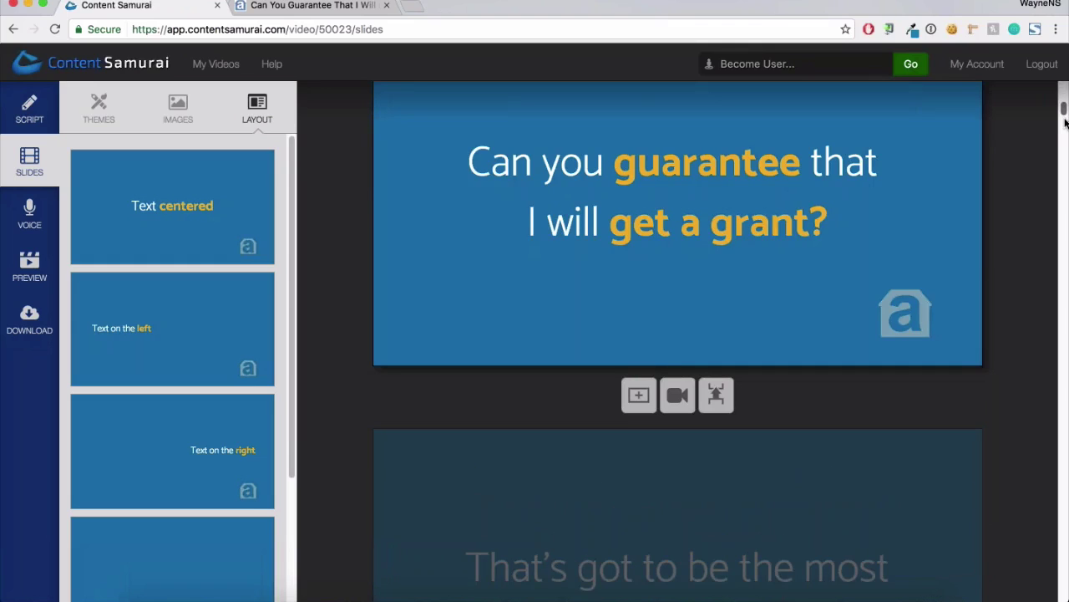
pyautogui.scroll(-4, 1065, 122)
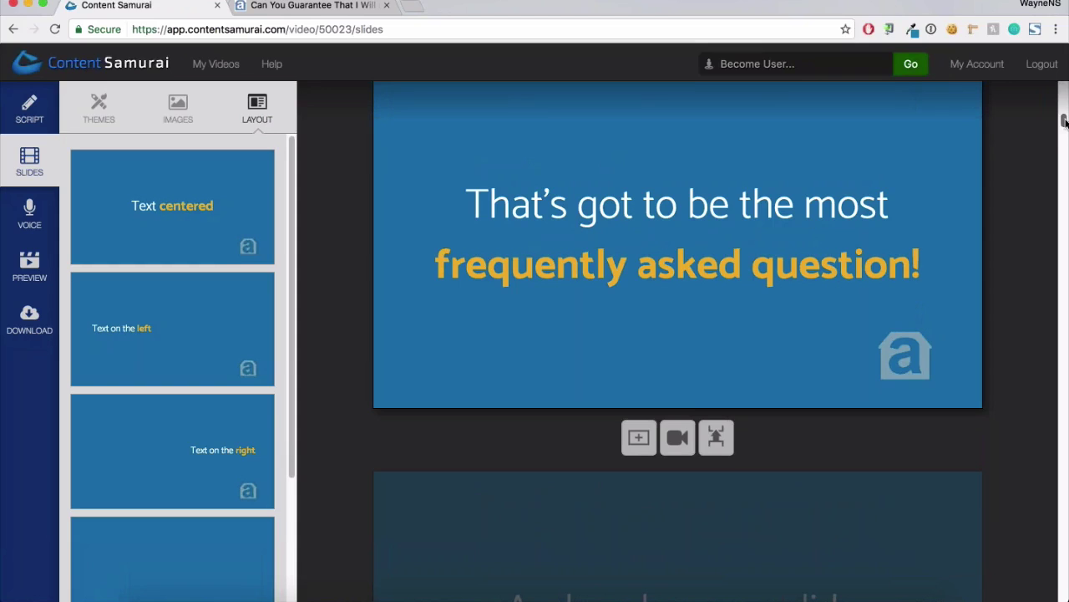
pyautogui.moveTo(1065, 123); pyautogui.dragTo(1065, 132)
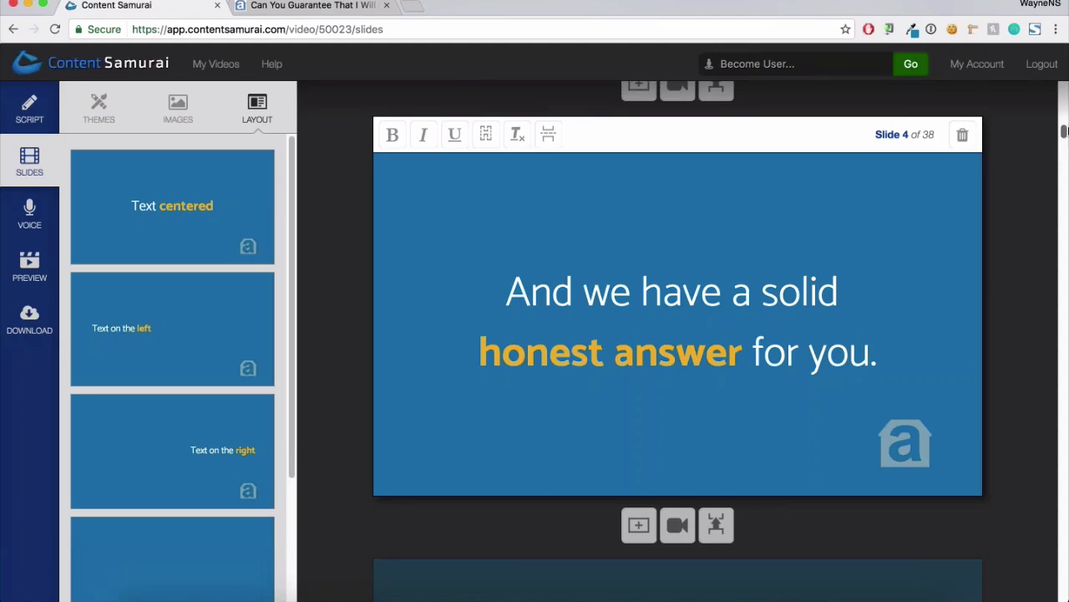
pyautogui.scroll(2, 681, 180)
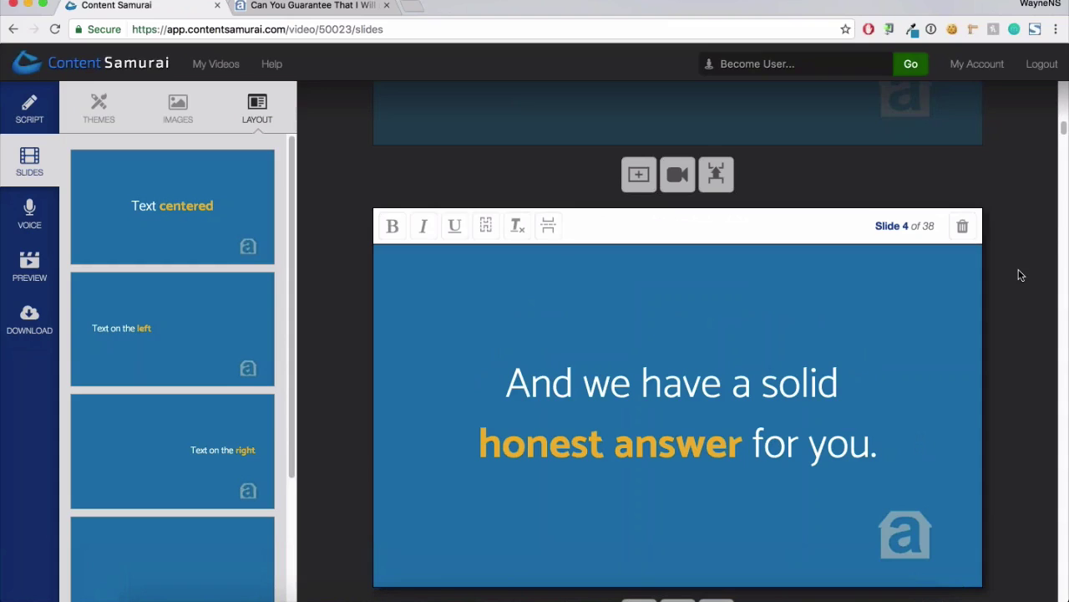
pyautogui.scroll(1, 1020, 275)
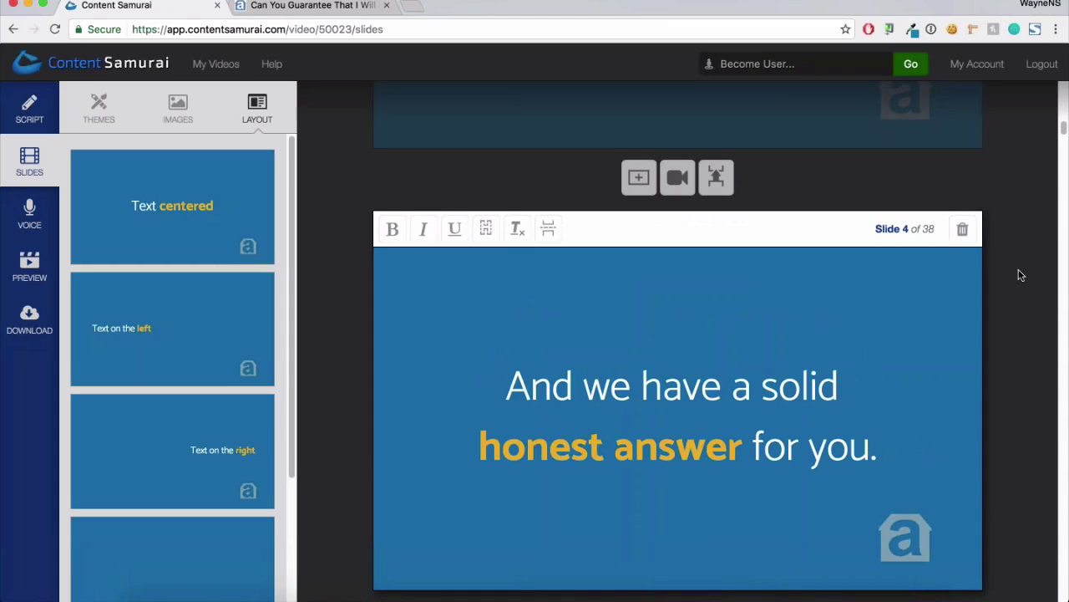
pyautogui.scroll(1, 1020, 275)
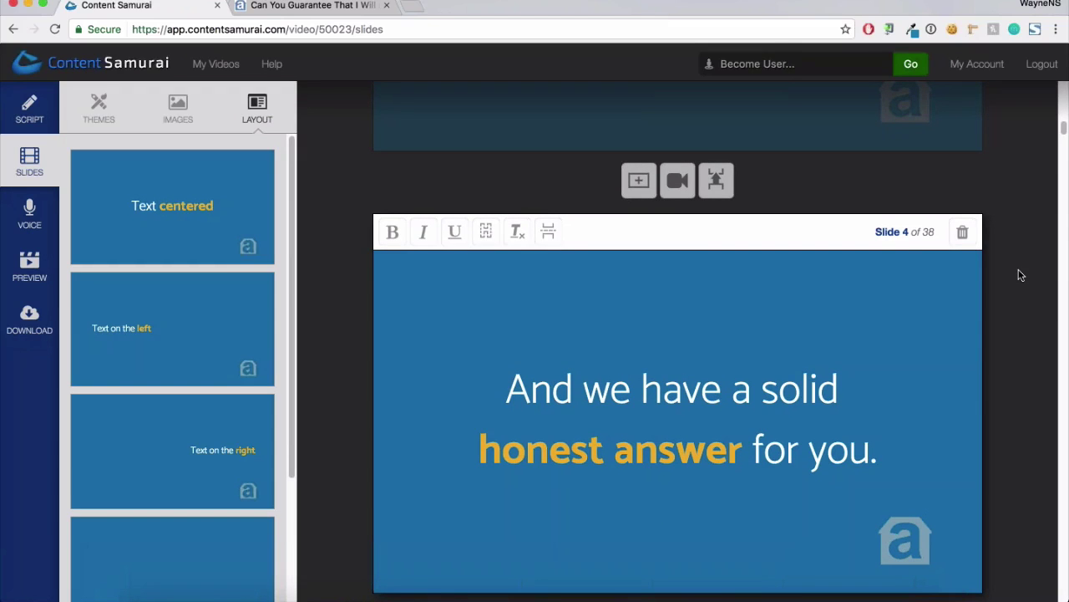
pyautogui.scroll(3, 1020, 275)
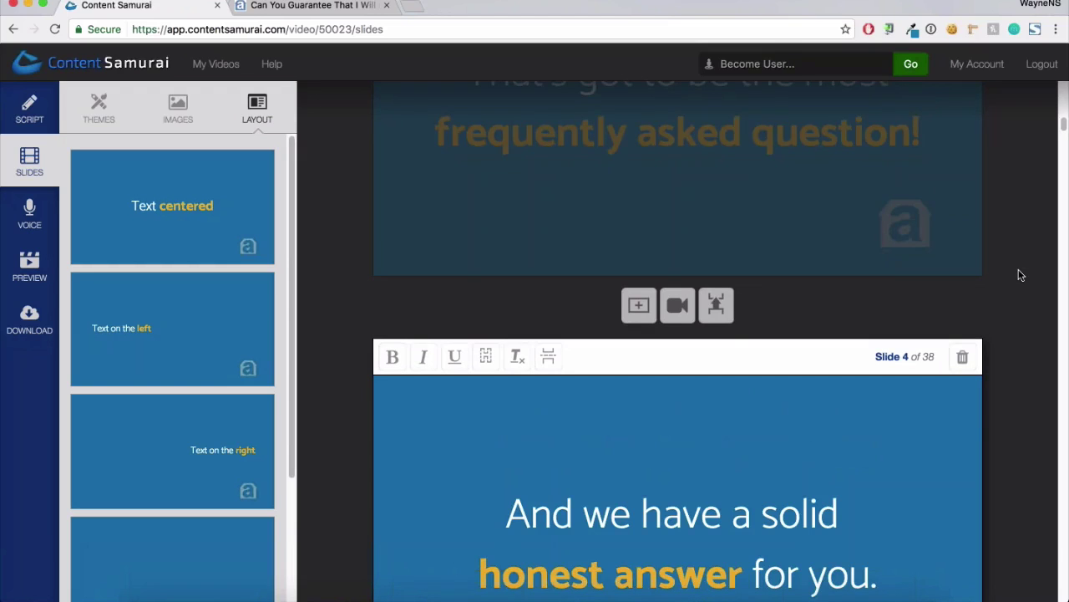
pyautogui.scroll(1, 1020, 275)
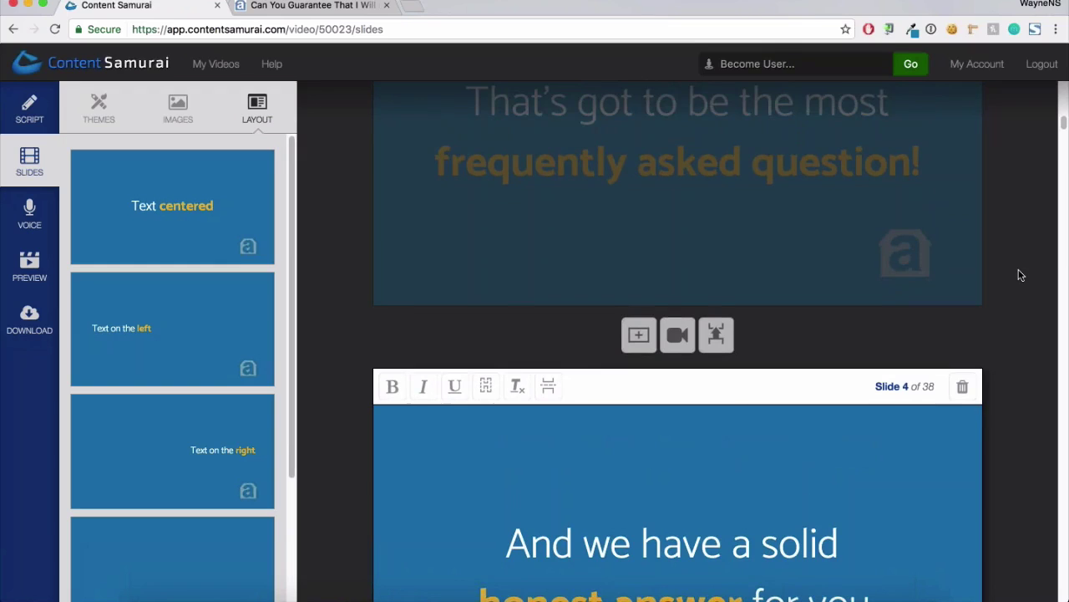
pyautogui.scroll(5, 1020, 275)
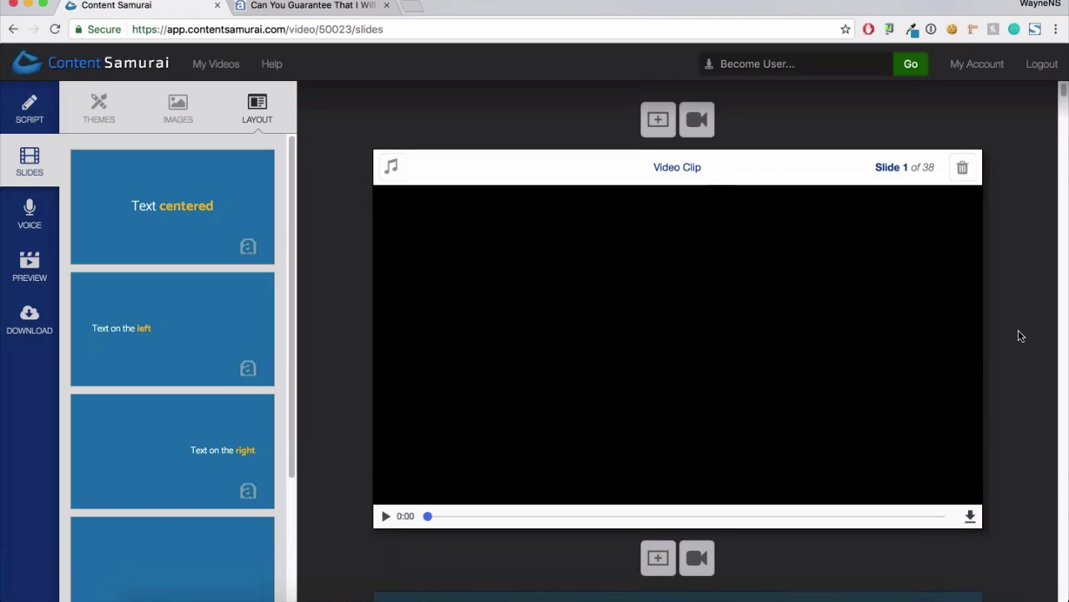
pyautogui.scroll(-1, 1021, 333)
pyautogui.scroll(-1, 1021, 336)
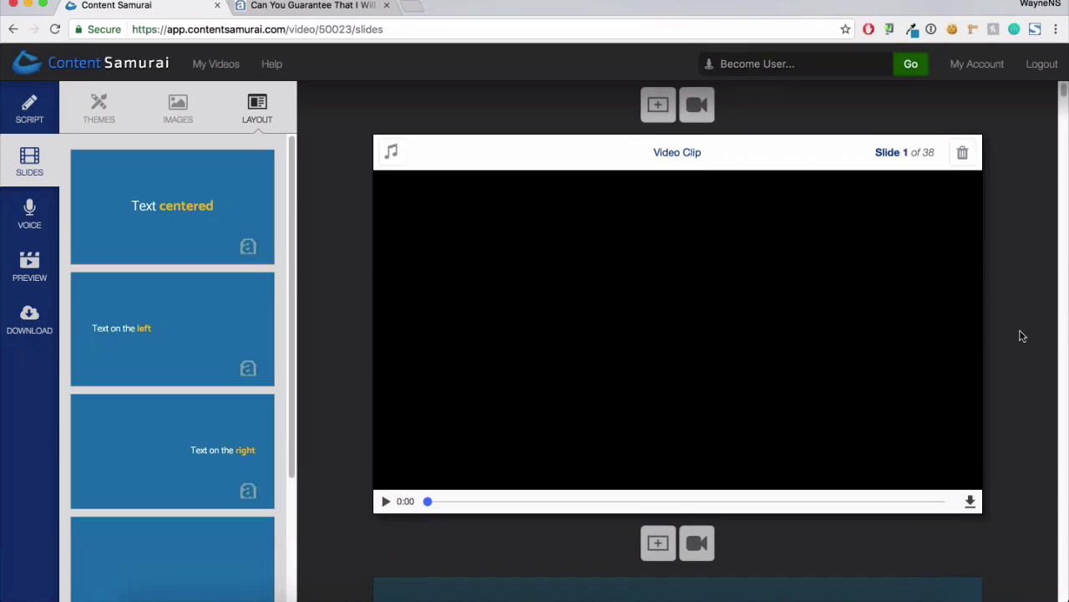
pyautogui.scroll(-2, 1026, 333)
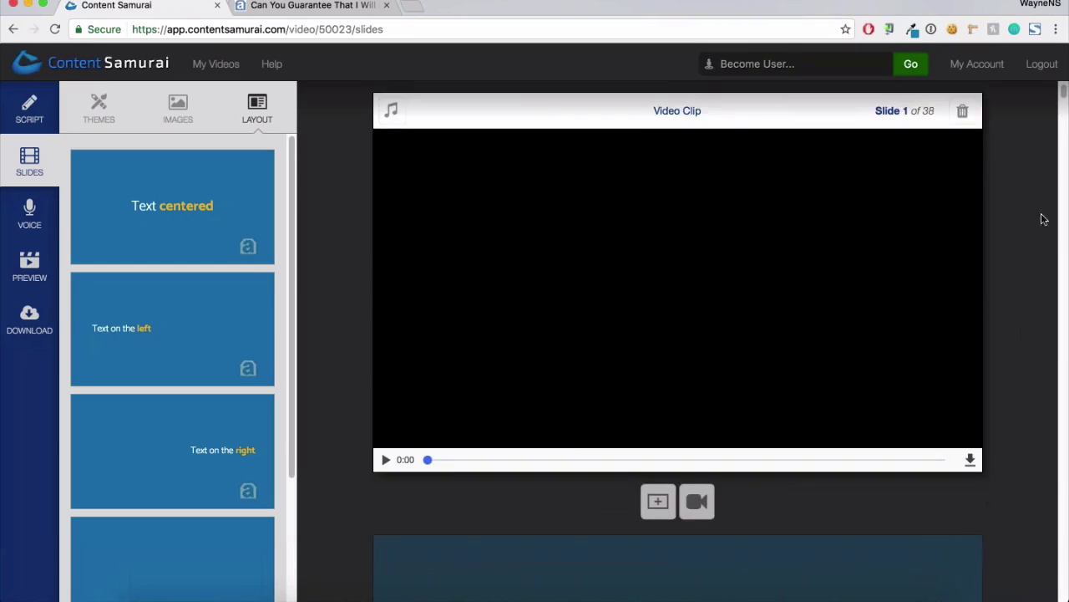
pyautogui.scroll(4, 1019, 342)
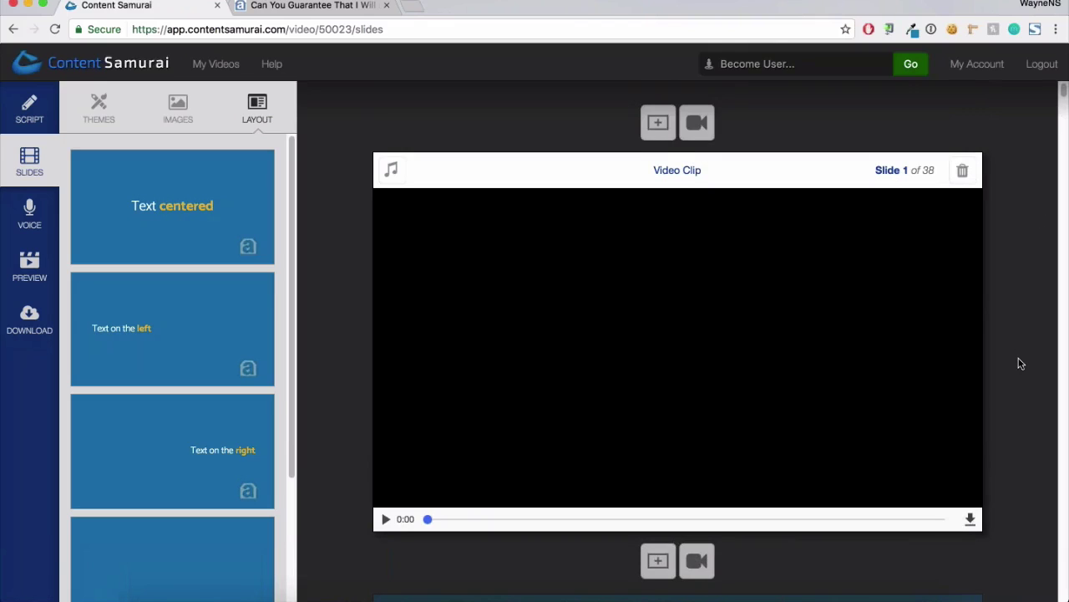
pyautogui.scroll(-1, 1021, 363)
pyautogui.scroll(-3, 1019, 363)
pyautogui.scroll(4, 961, 325)
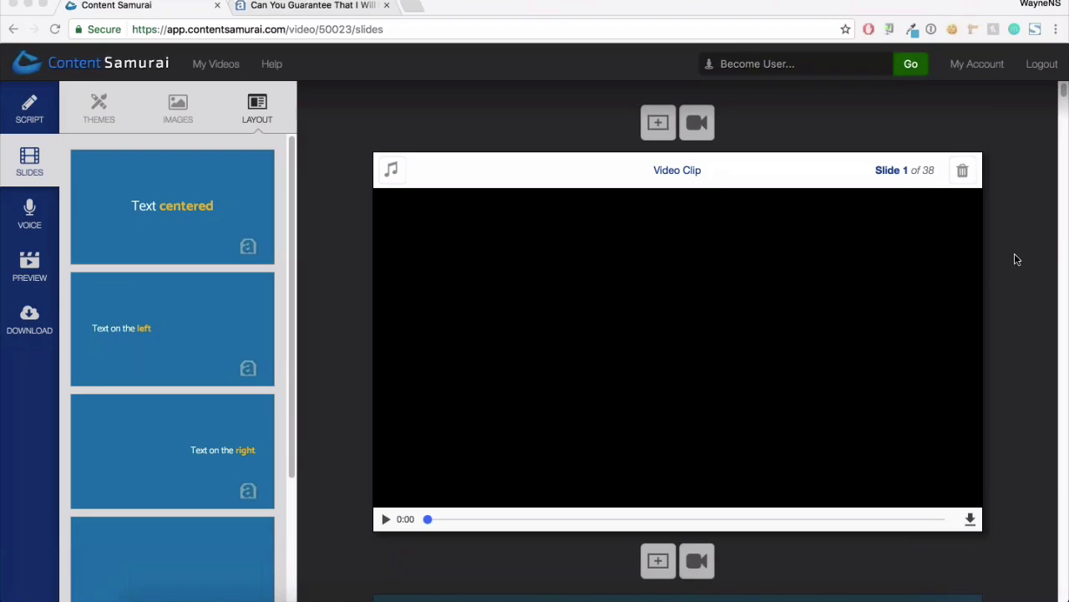
pyautogui.click(488, 287)
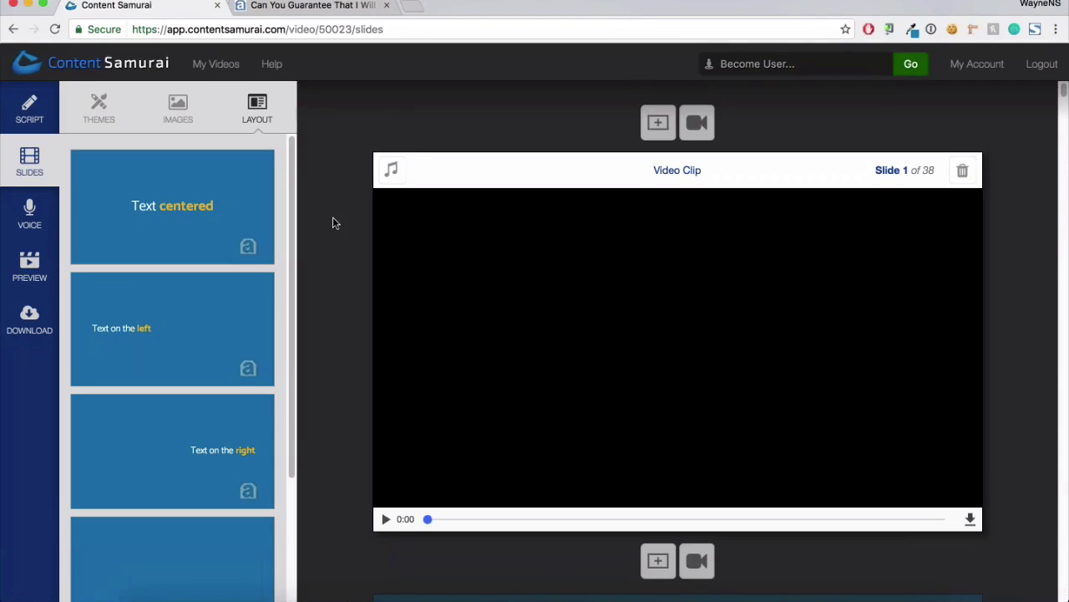
# Choose to use a pre-recorded voice track for the video and start uploading Voice Over.aiff
pyautogui.click(31, 227)
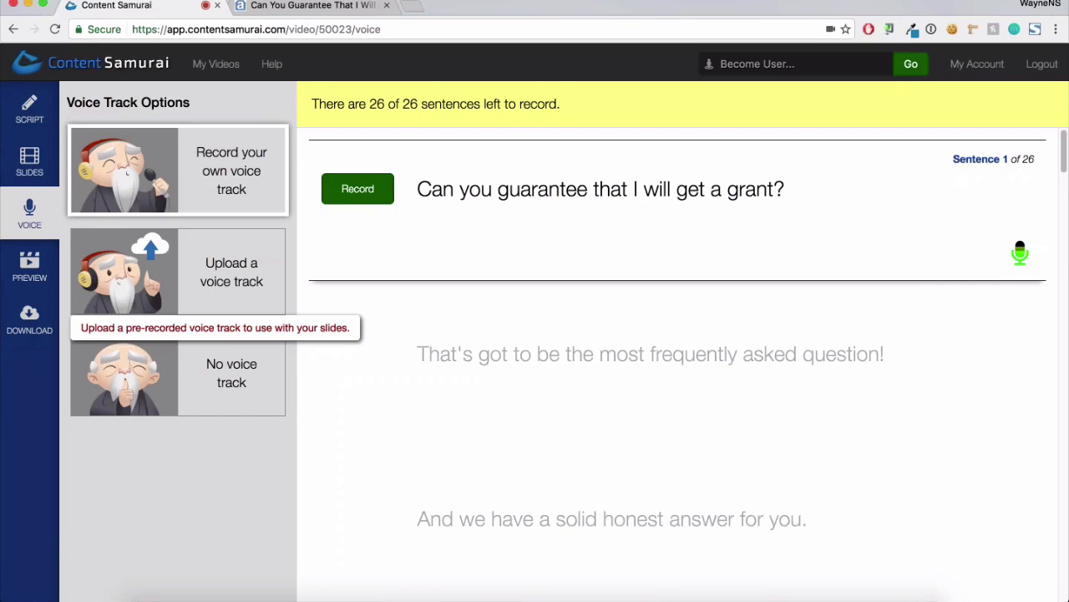
pyautogui.moveTo(263, 382); pyautogui.dragTo(337, 259)
pyautogui.click(342, 222)
pyautogui.click(217, 267)
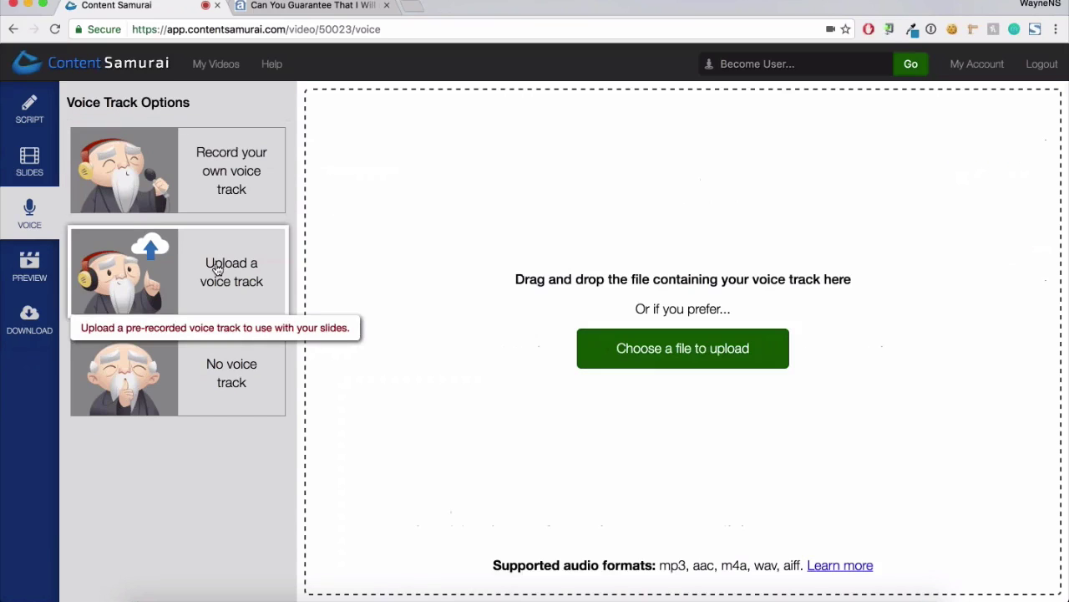
pyautogui.click(620, 348)
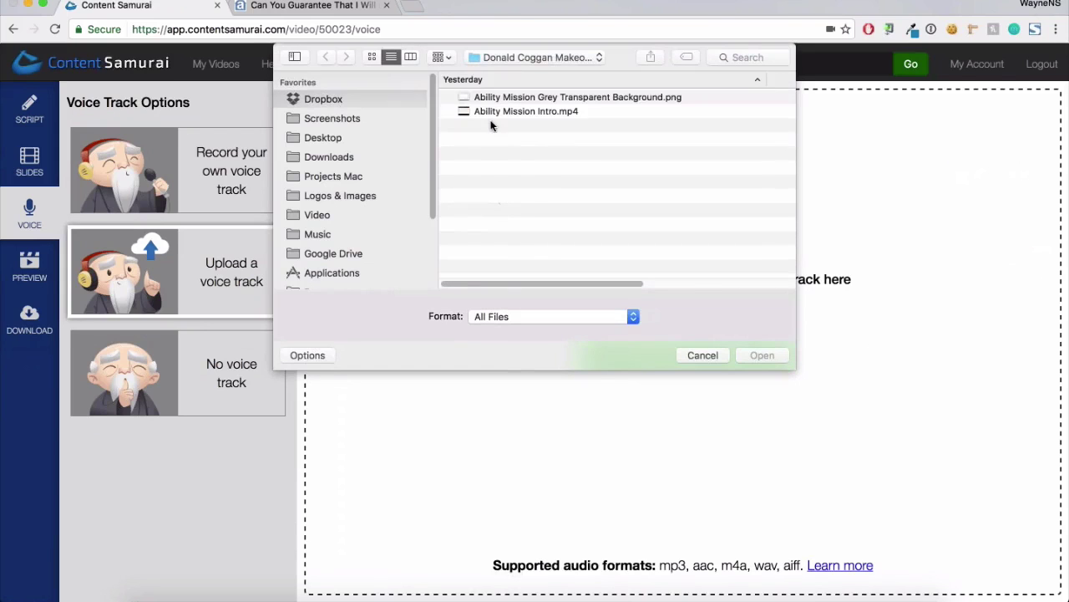
pyautogui.doubleClick(521, 99)
pyautogui.click(537, 173)
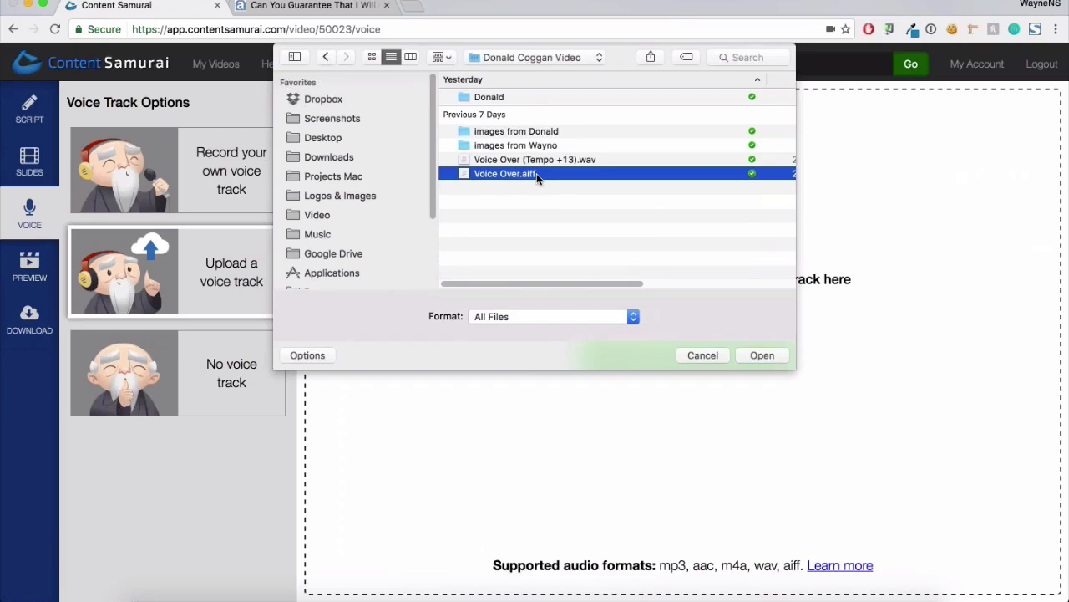
pyautogui.doubleClick(536, 173)
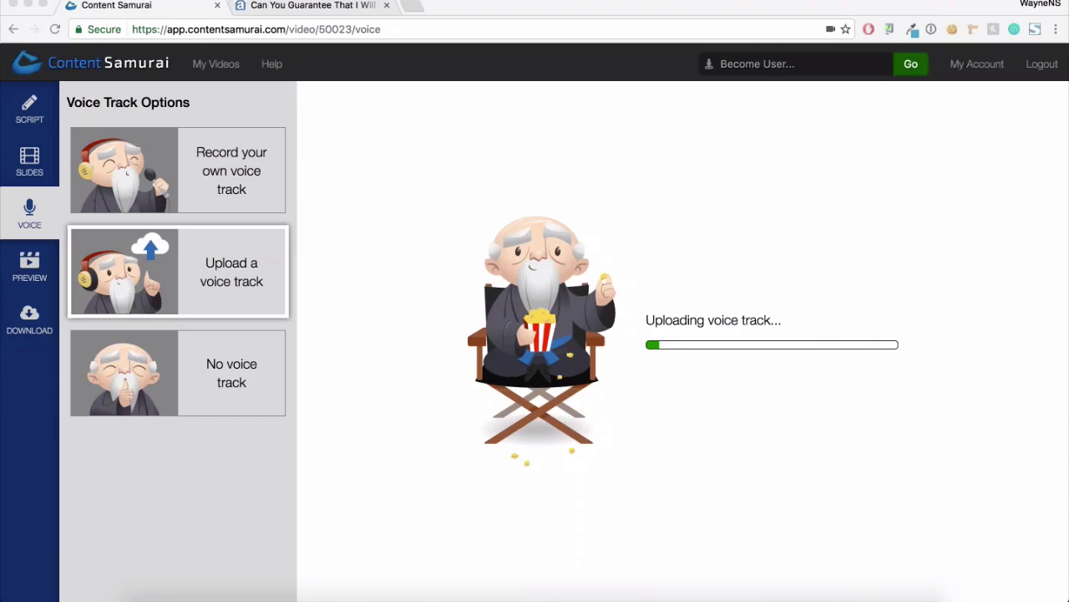
pyautogui.click(456, 8)
pyautogui.click(465, 6)
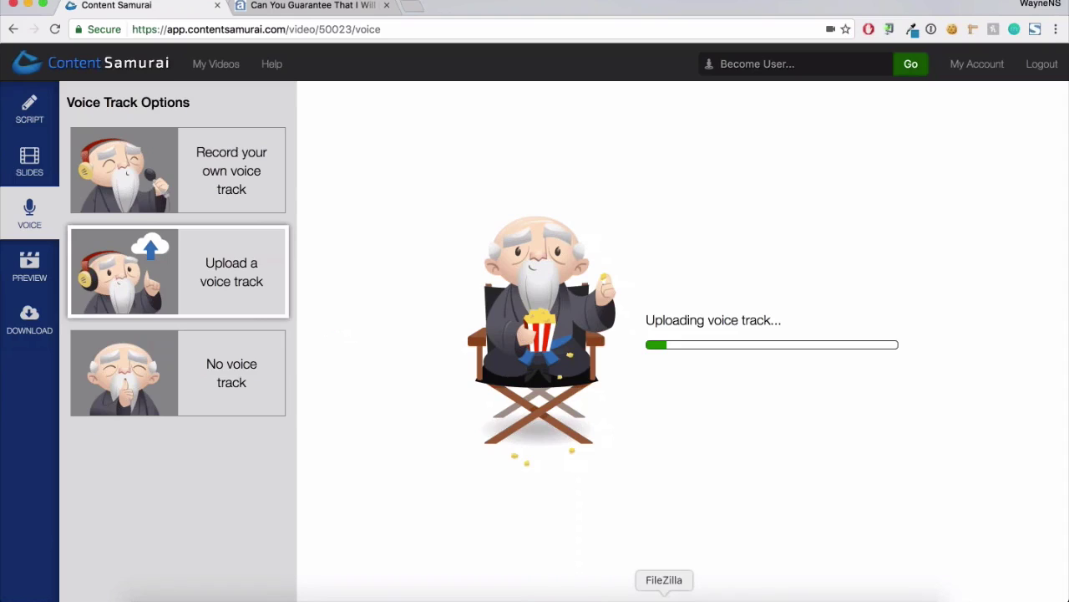
# Set the video to have no voice track and open its preview
pyautogui.click(235, 384)
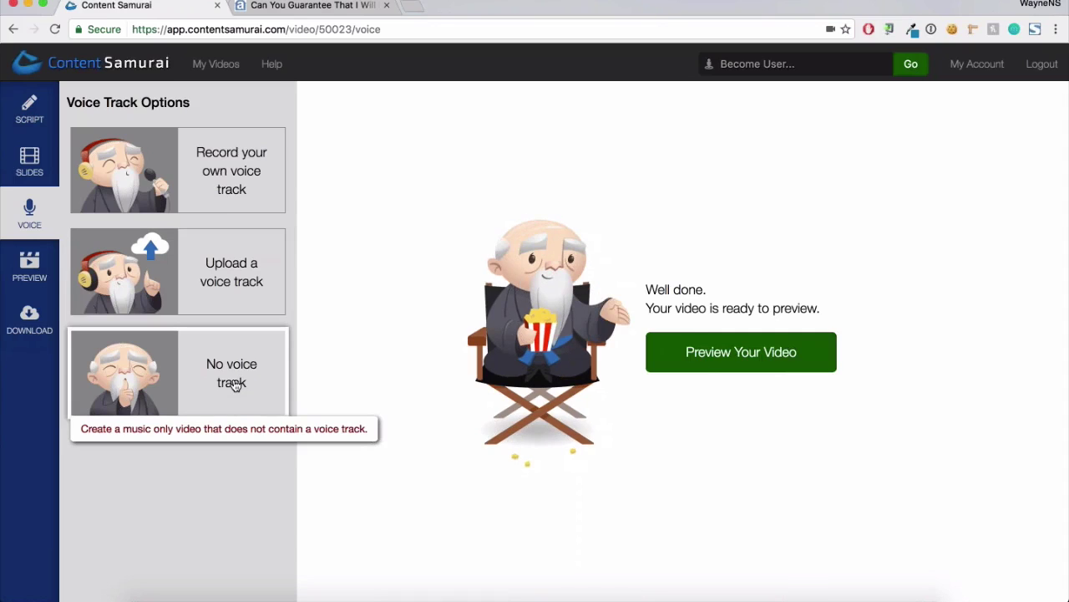
pyautogui.click(734, 366)
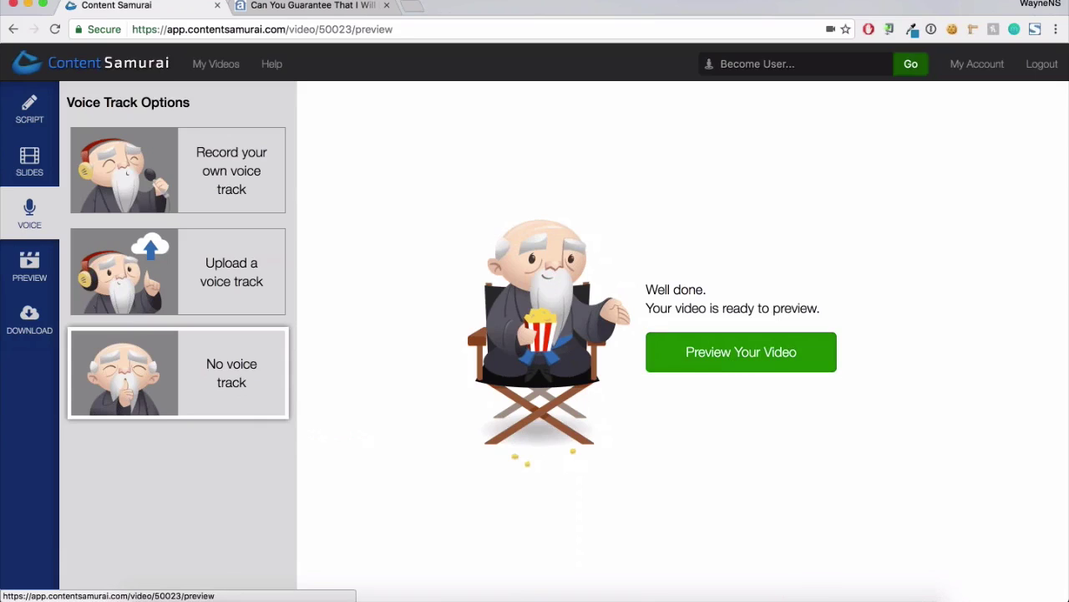
pyautogui.click(741, 352)
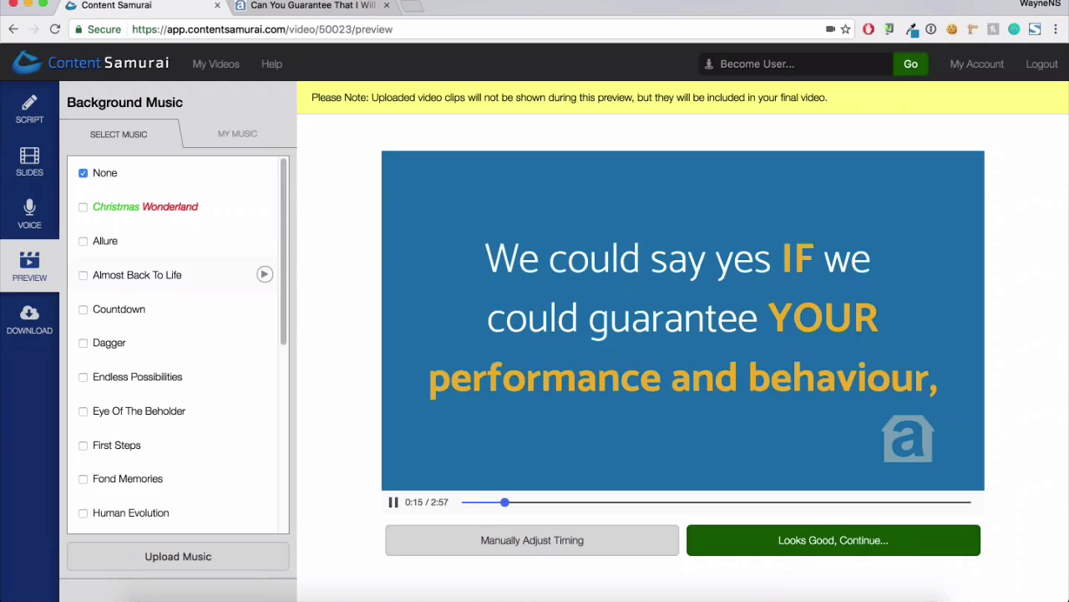
# Listen to the samples of the background tracks Almost Back To Life, Countdown and Dagger
pyautogui.click(264, 277)
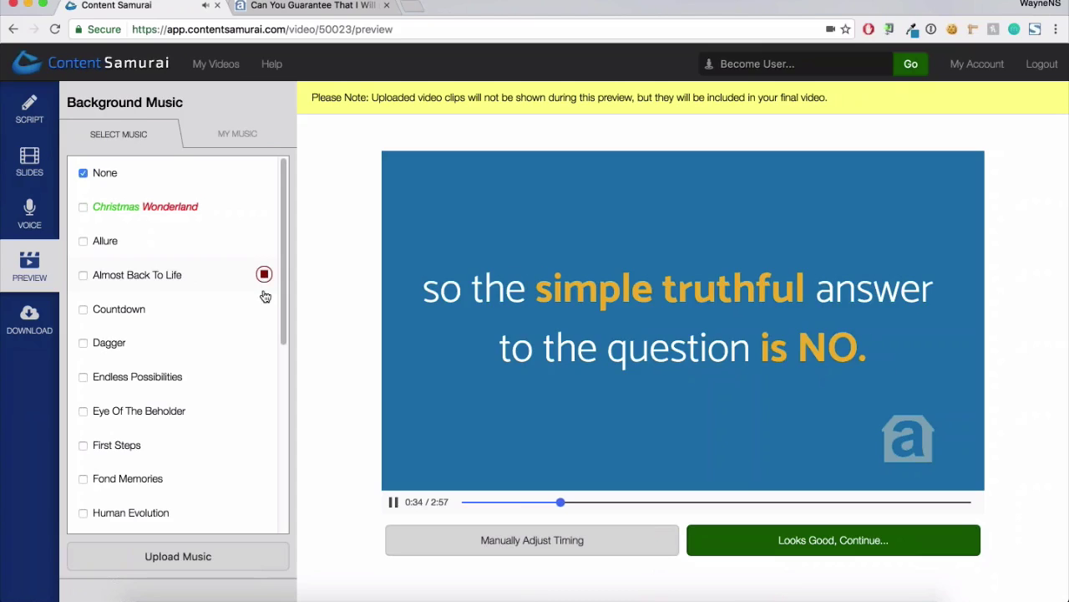
pyautogui.click(265, 310)
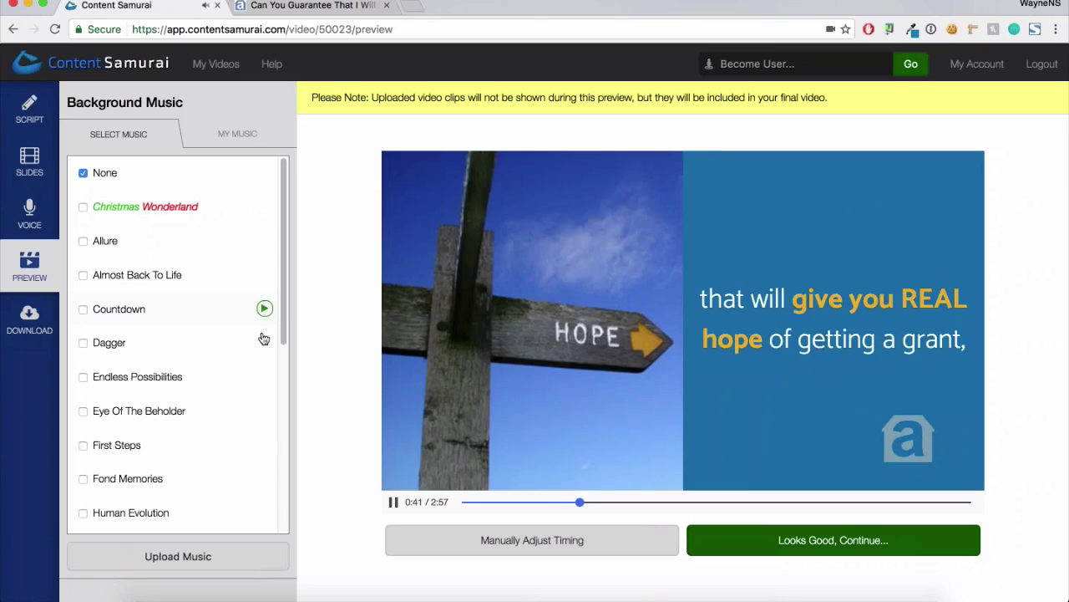
pyautogui.click(264, 342)
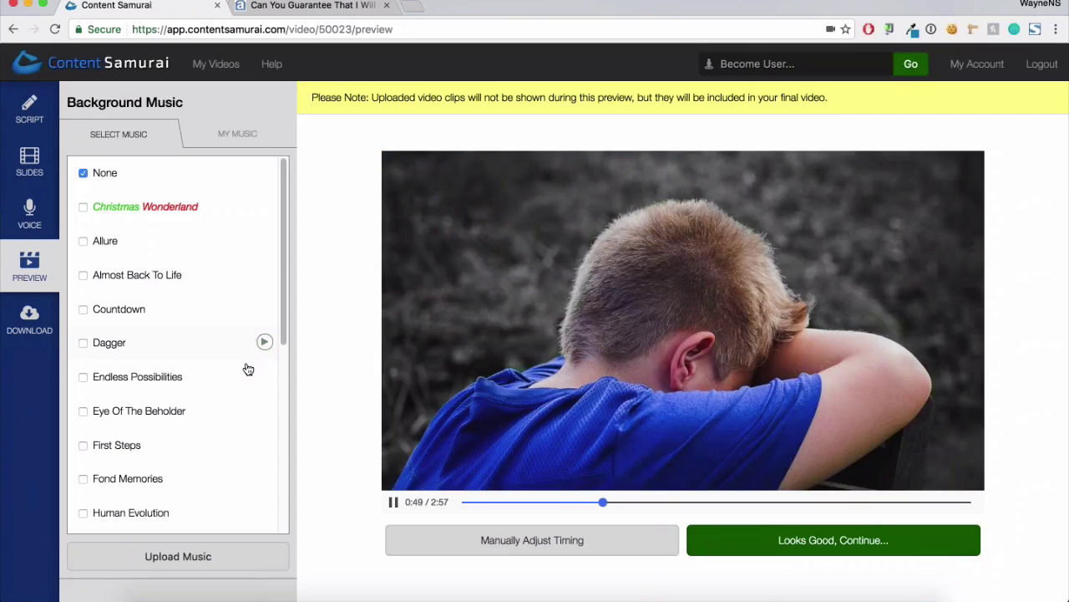
# Listen to the sample of the track Something Within and choose it as the video's background music
pyautogui.scroll(-1, 244, 372)
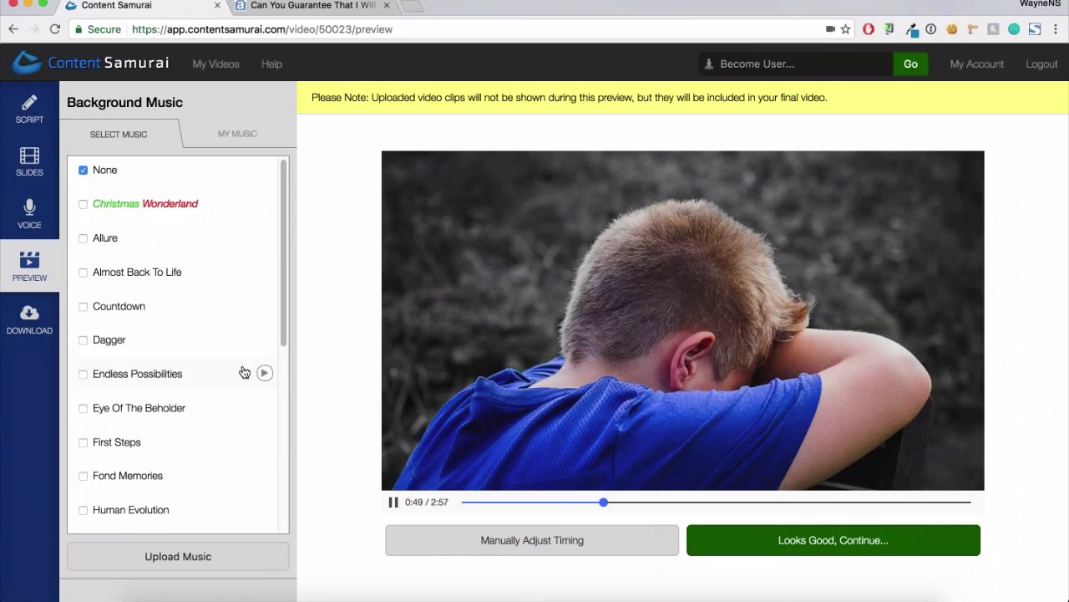
pyautogui.scroll(-2, 244, 372)
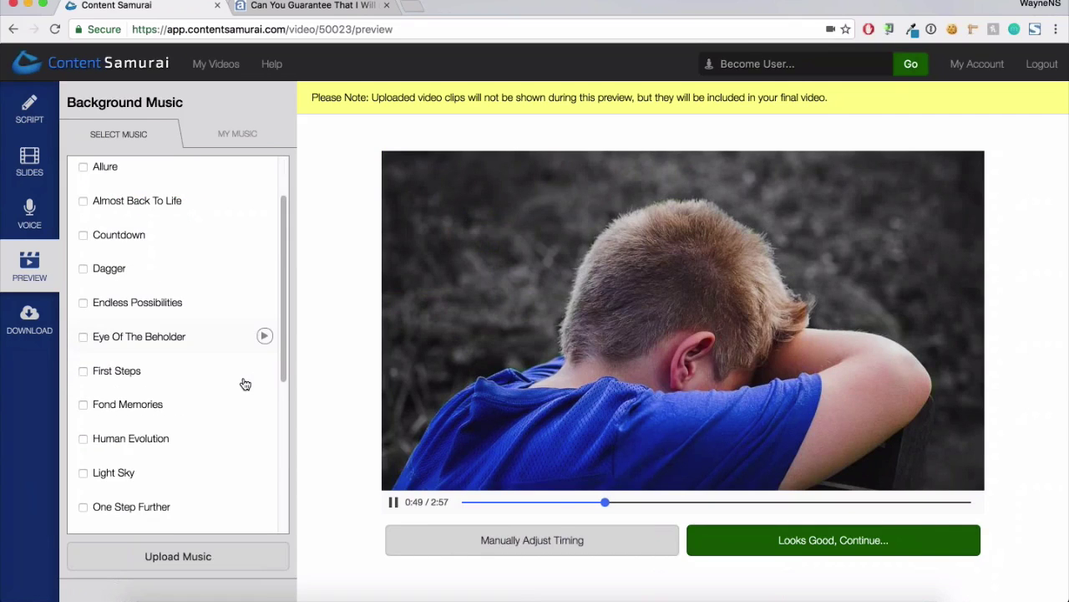
pyautogui.scroll(-3, 245, 383)
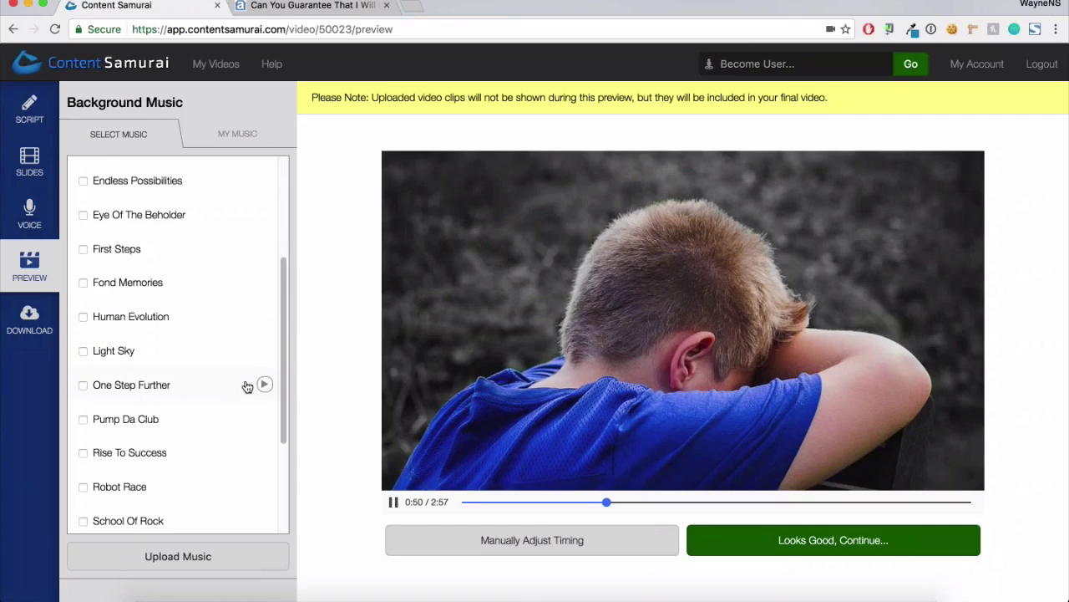
pyautogui.scroll(-2, 249, 382)
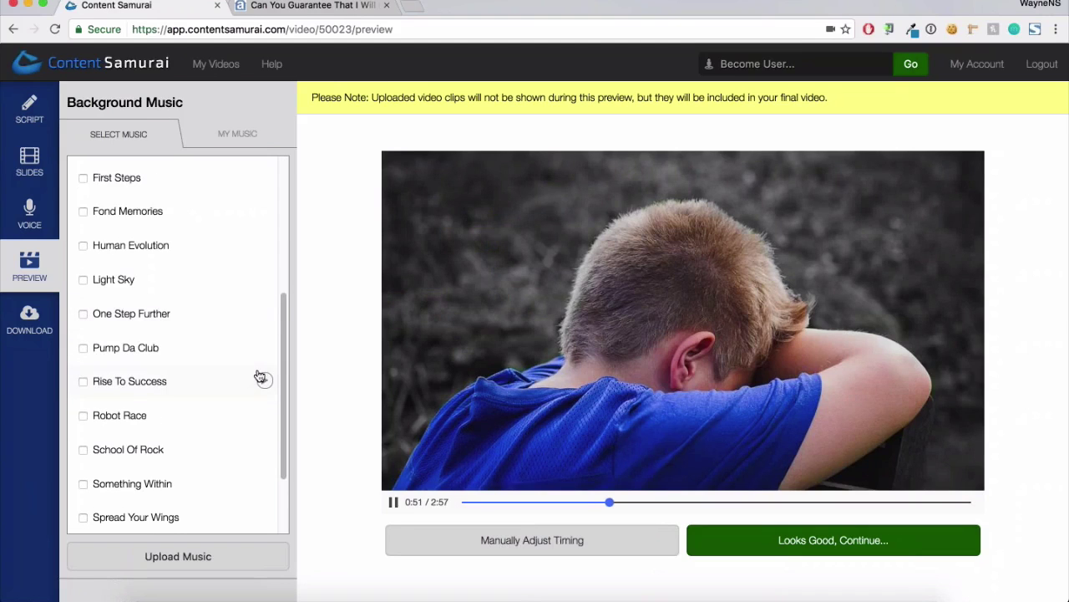
pyautogui.scroll(-3, 260, 376)
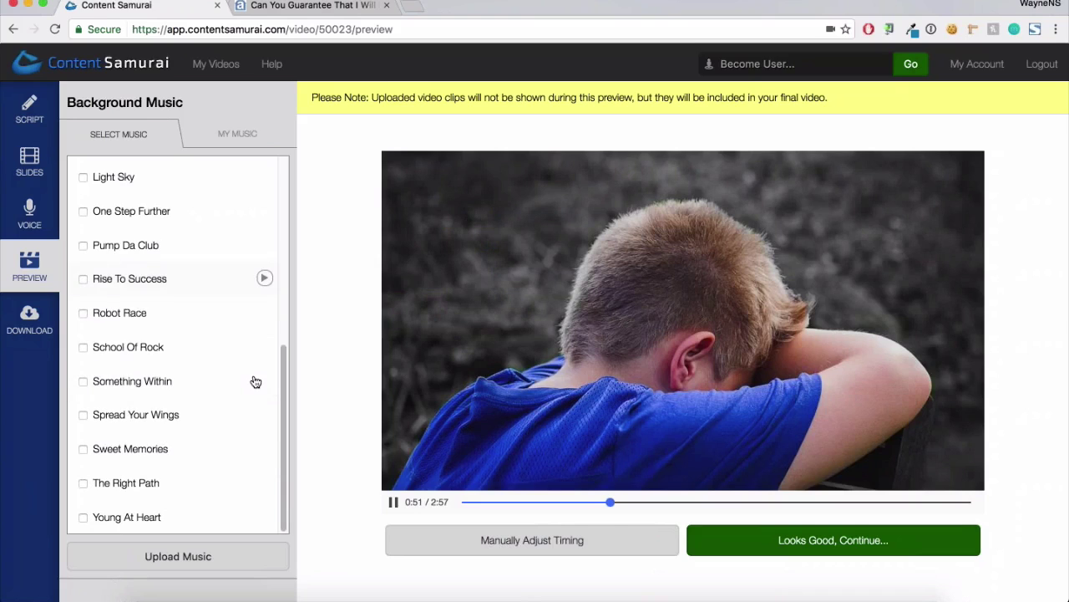
pyautogui.moveTo(264, 381)
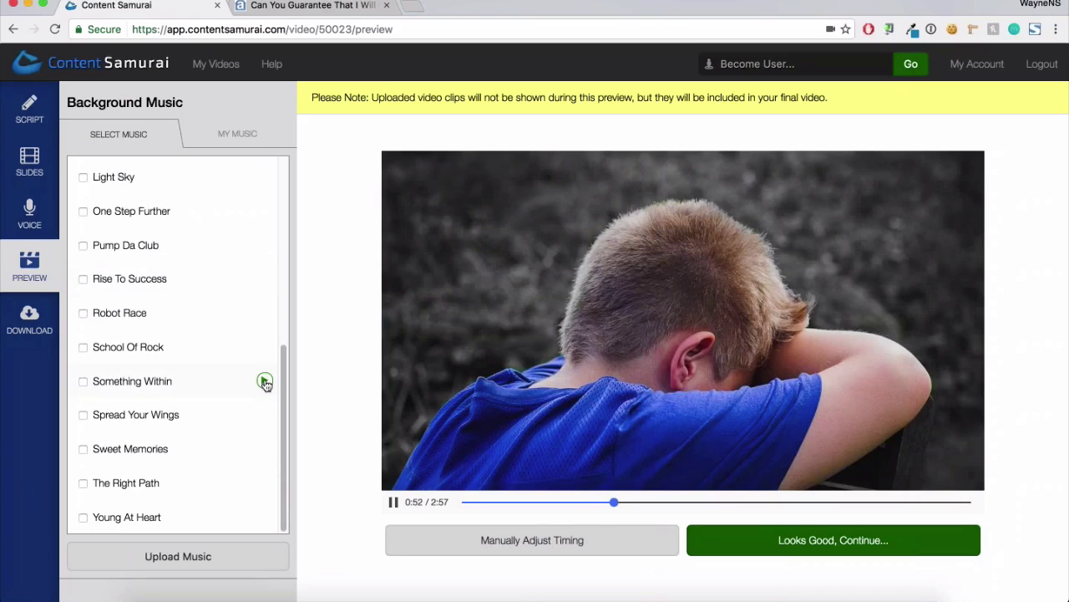
pyautogui.click(265, 382)
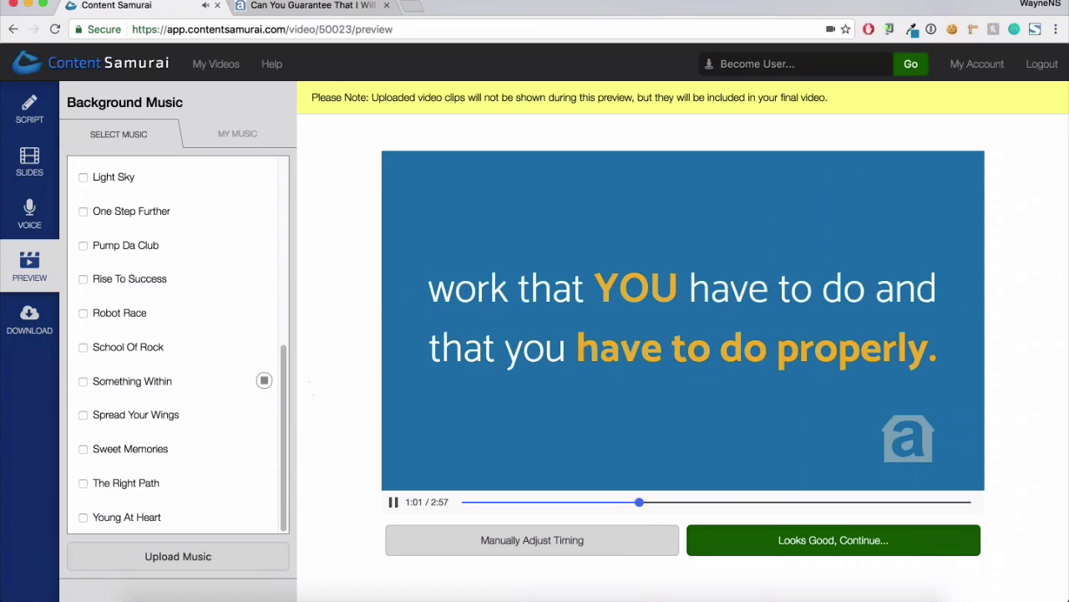
pyautogui.click(264, 380)
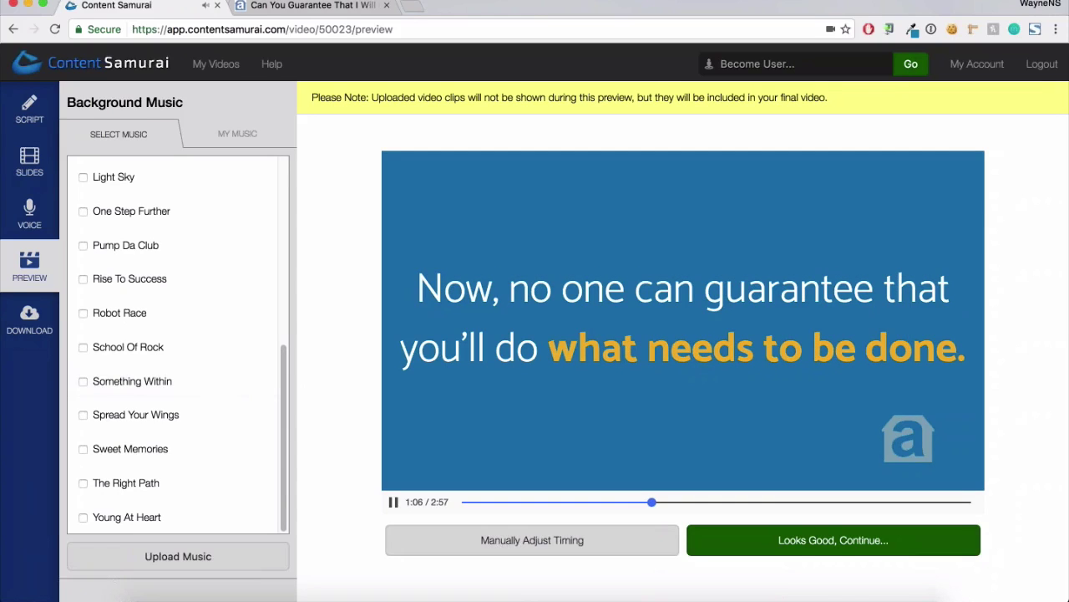
pyautogui.click(143, 384)
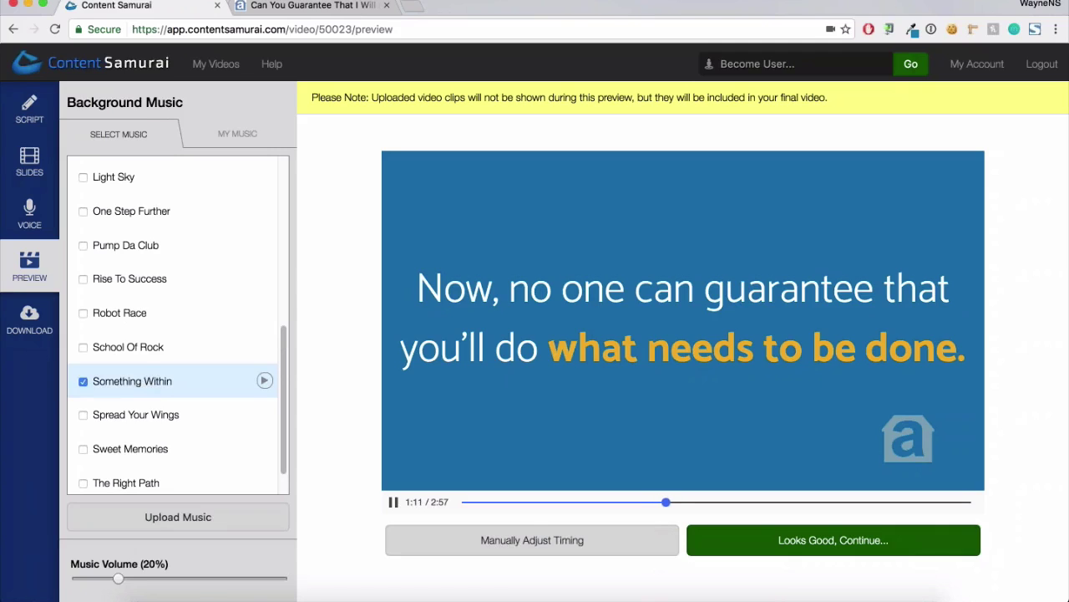
# Pause the video preview and set the background music volume to 60%
pyautogui.click(394, 502)
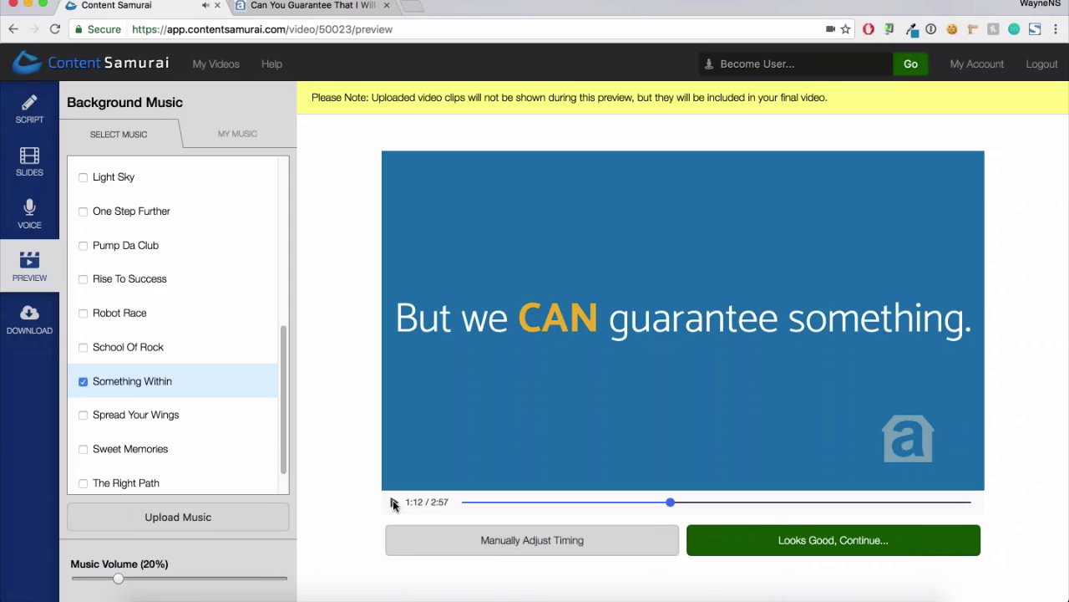
pyautogui.moveTo(191, 390)
pyautogui.press('Right')
pyautogui.press('Right')
pyautogui.press('Right')
pyautogui.press('Right')
pyautogui.press('Right')
pyautogui.press('Left')
pyautogui.press('Left')
pyautogui.press('Left')
pyautogui.press('Left')
pyautogui.press('Left')
pyautogui.press('Left')
pyautogui.press('Left')
pyautogui.press('Left')
pyautogui.press('Left')
pyautogui.press('Left')
pyautogui.press('Left')
pyautogui.press('Left')
pyautogui.press('Left')
pyautogui.press('Left')
pyautogui.press('Left')
pyautogui.press('Left')
pyautogui.press('Left')
pyautogui.press('Left')
pyautogui.press('Left')
pyautogui.press('Left')
pyautogui.press('Left')
pyautogui.press('Left')
pyautogui.press('Left')
pyautogui.press('Left')
pyautogui.press('Left')
pyautogui.press('Left')
pyautogui.press('Left')
pyautogui.press('Left')
pyautogui.press('Left')
pyautogui.press('Left')
pyautogui.press('Left')
pyautogui.press('Right')
pyautogui.press('Right')
pyautogui.press('Right')
pyautogui.press('Right')
pyautogui.moveTo(104, 585); pyautogui.dragTo(120, 583)
pyautogui.moveTo(119, 583); pyautogui.dragTo(194, 581)
pyautogui.moveTo(198, 579); pyautogui.dragTo(199, 578)
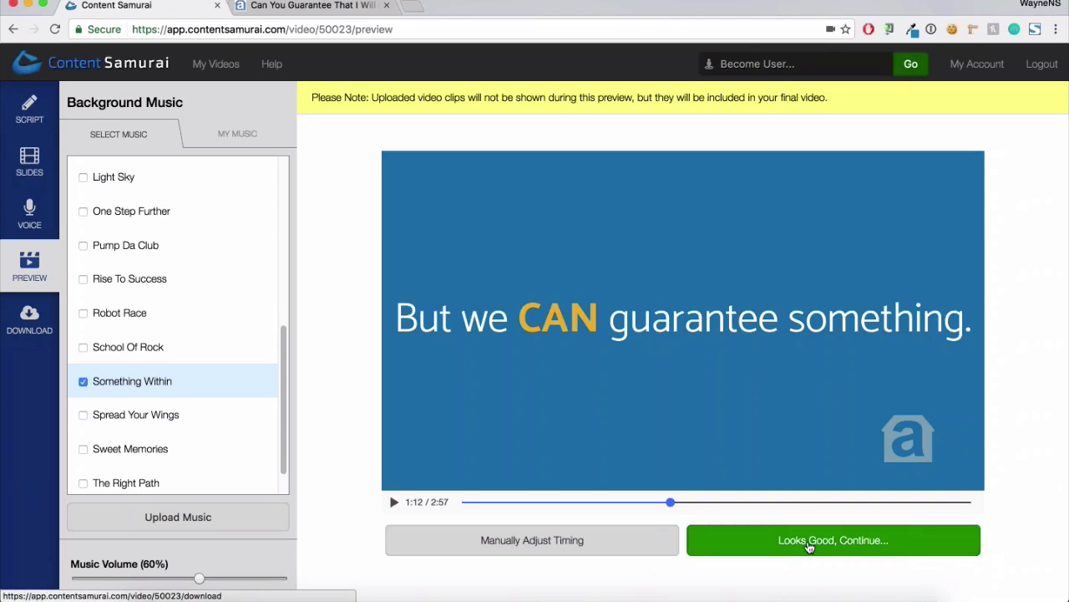
# Approve the preview and continue to generating the final video for download
pyautogui.click(876, 546)
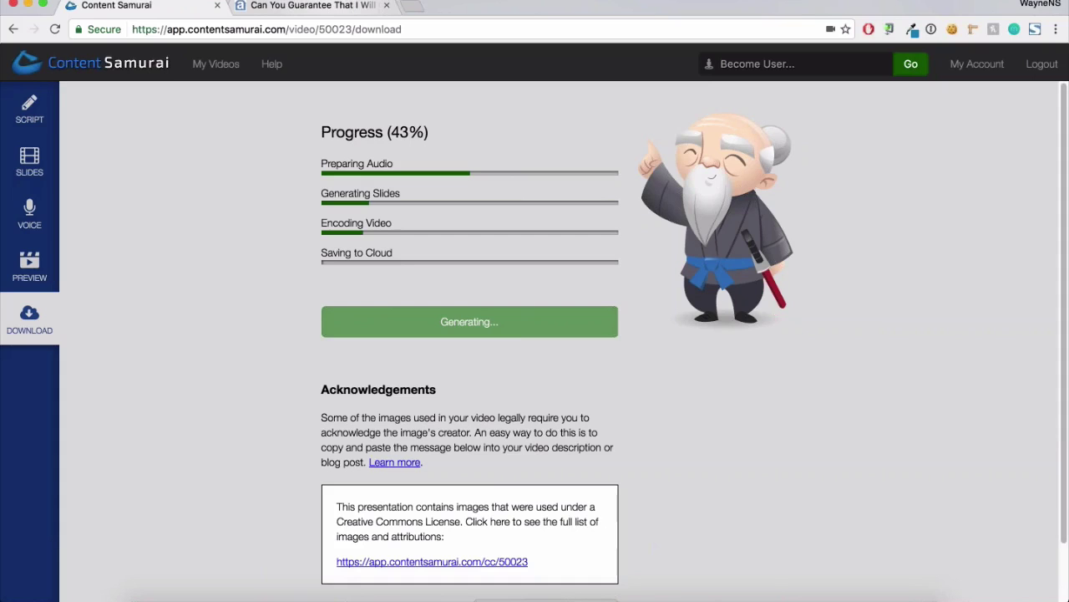
# Look over the Ability Mission web page down to its embedded grant video, and return to Content Samurai
pyautogui.hotkey('ctrl', 'Tab')
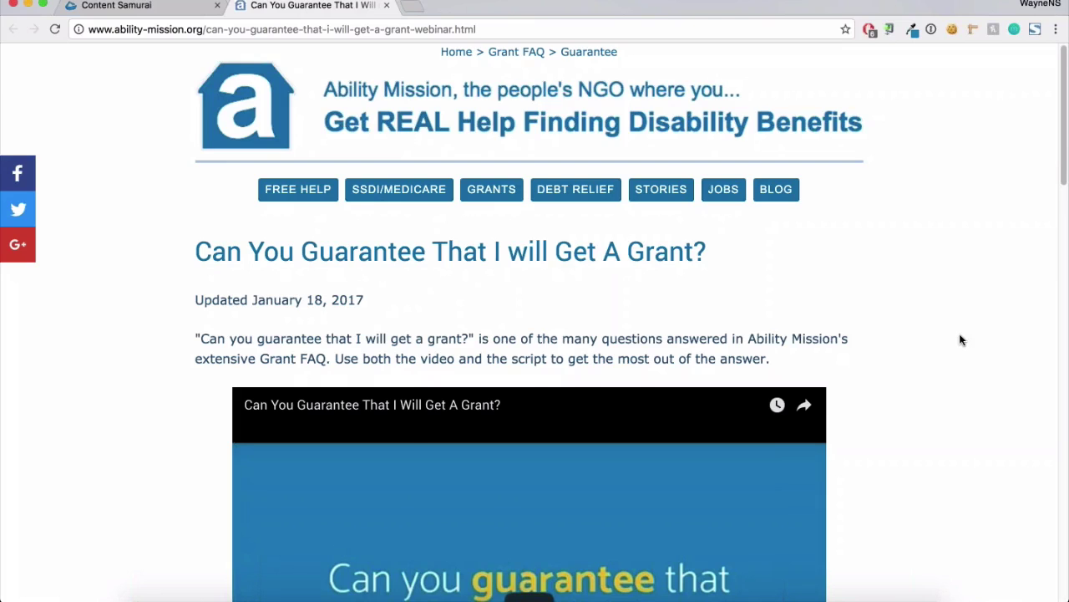
pyautogui.scroll(-3, 960, 339)
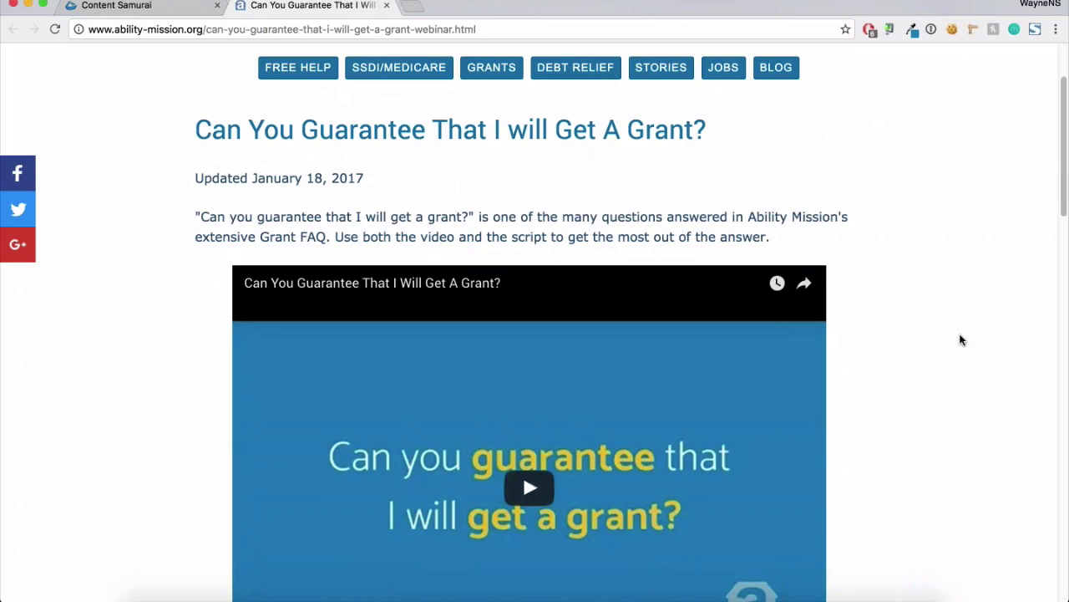
pyautogui.scroll(-3, 960, 340)
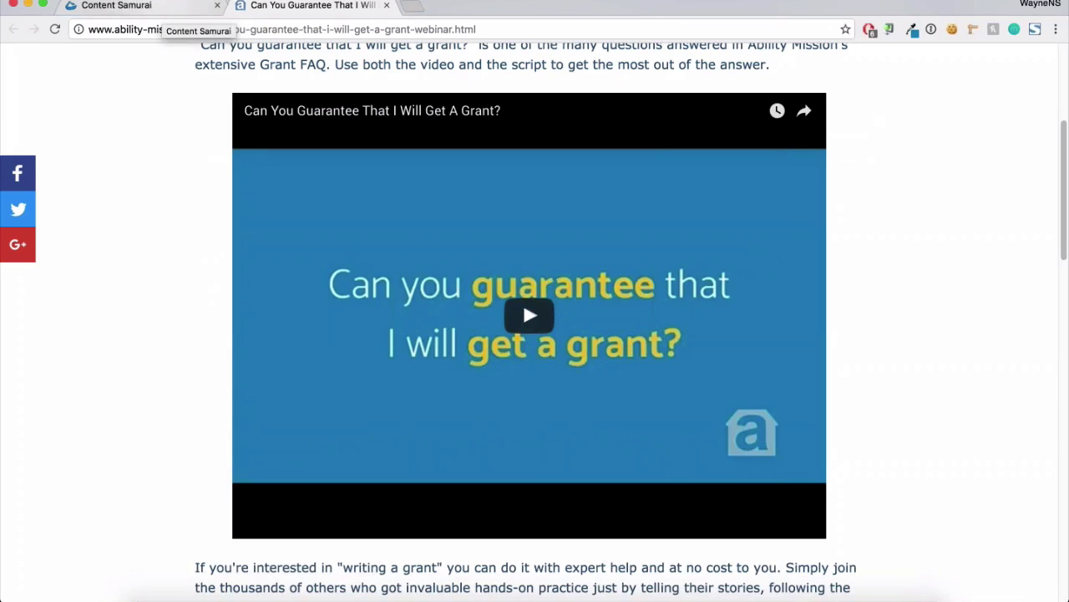
pyautogui.click(159, 7)
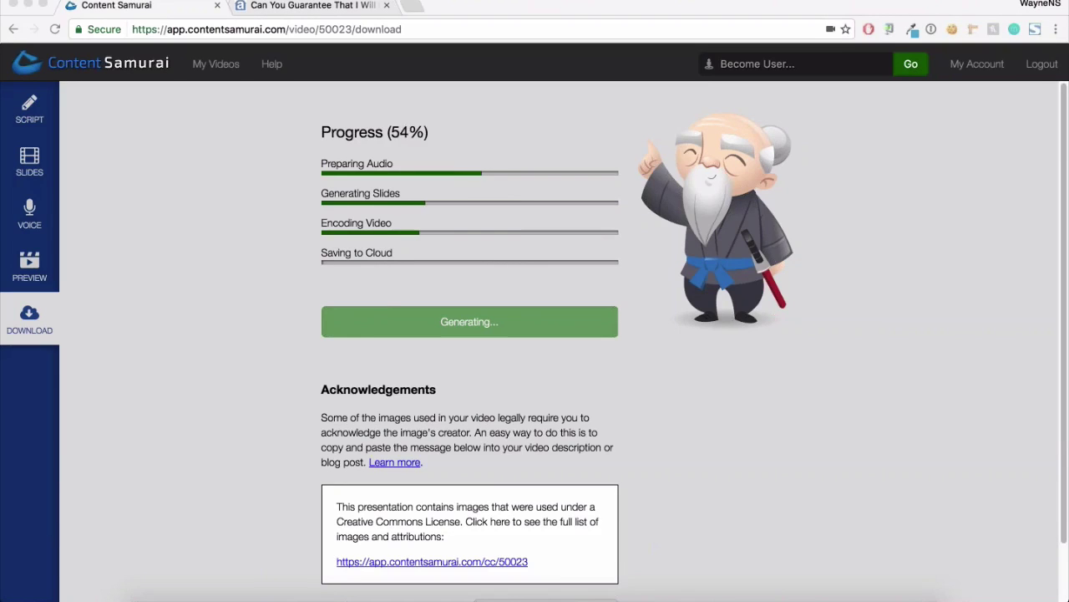
# Open the slides' custom Ability Mission theme for editing, examine its colour and font options, and leave it without updating
pyautogui.click(29, 161)
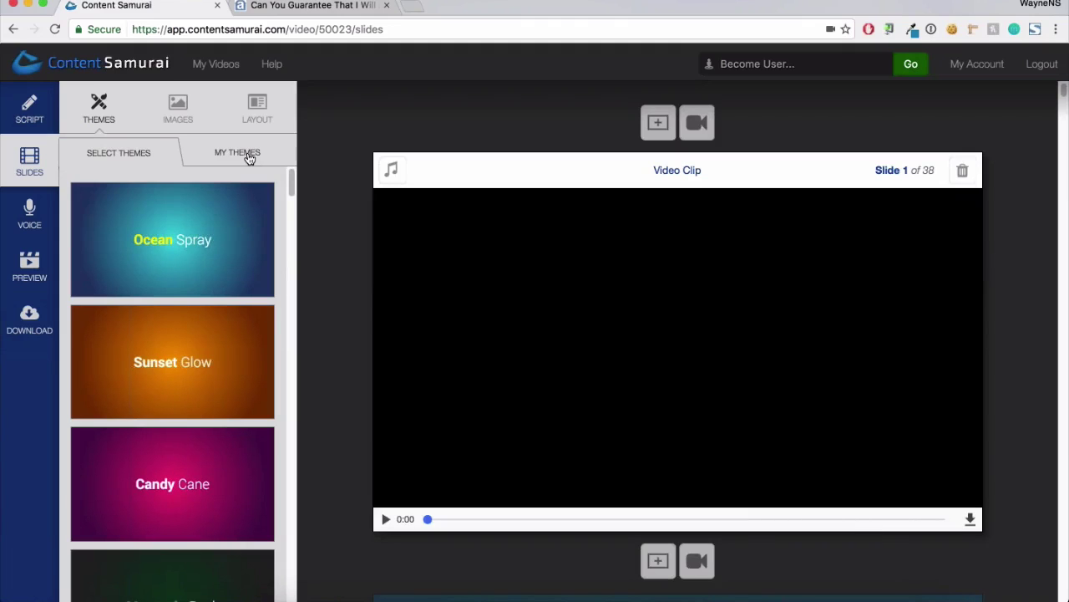
pyautogui.click(249, 159)
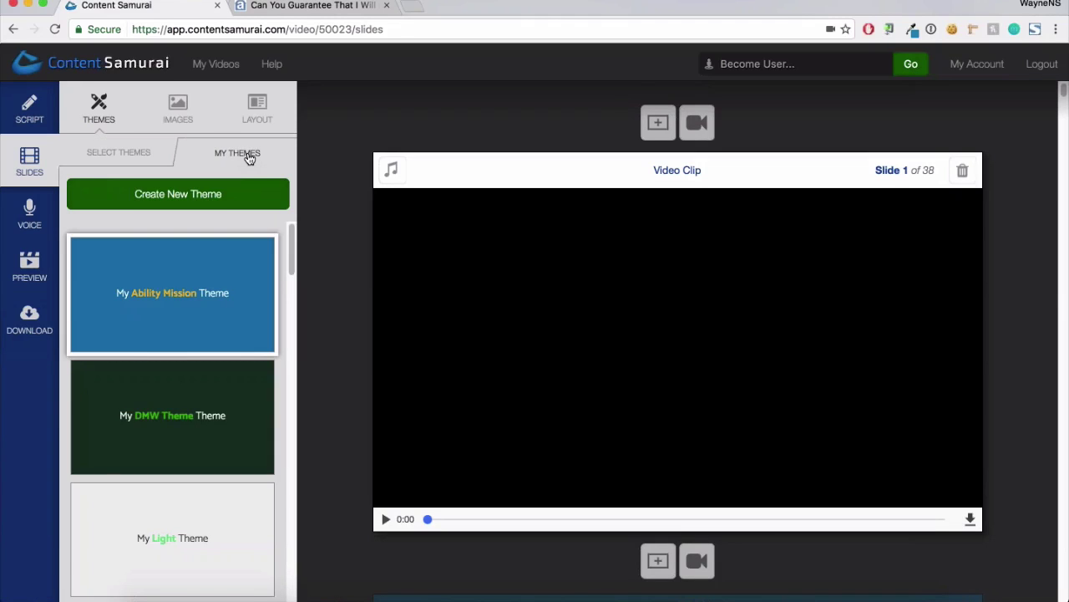
pyautogui.moveTo(251, 284)
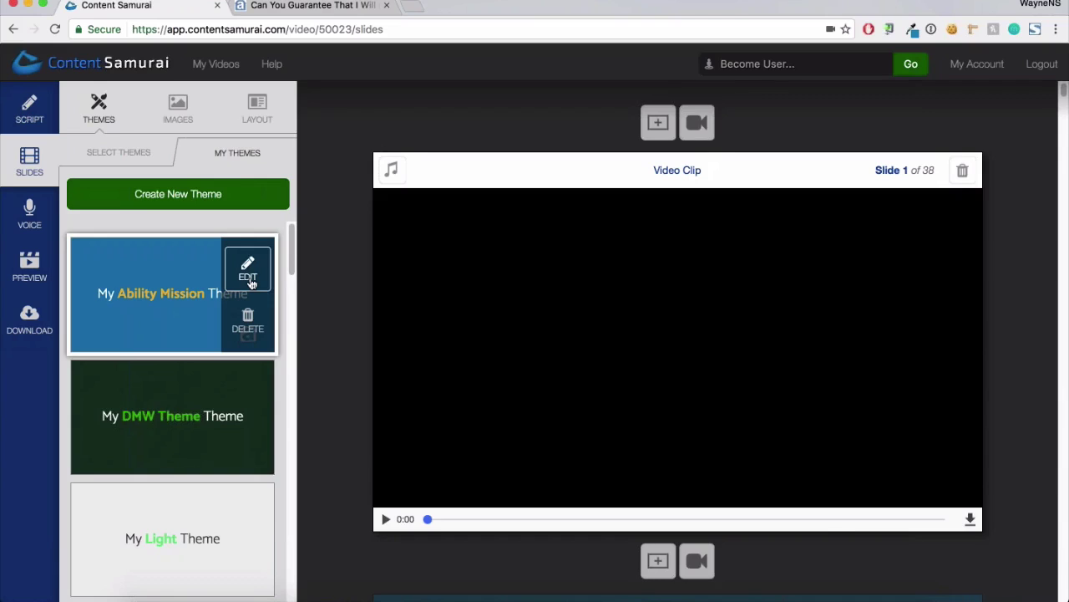
pyautogui.click(248, 272)
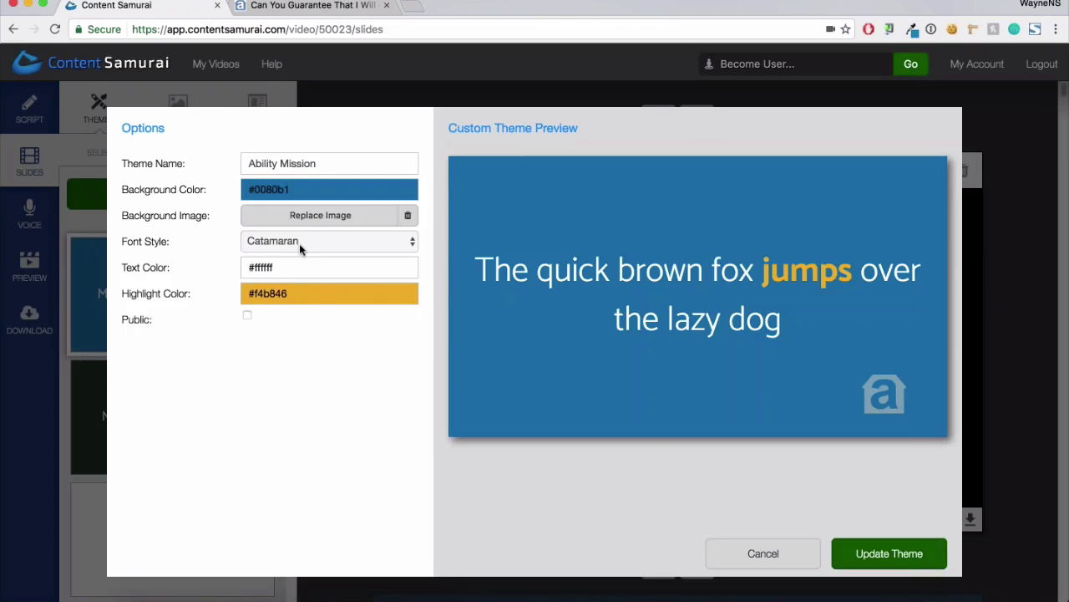
pyautogui.click(320, 293)
pyautogui.click(762, 553)
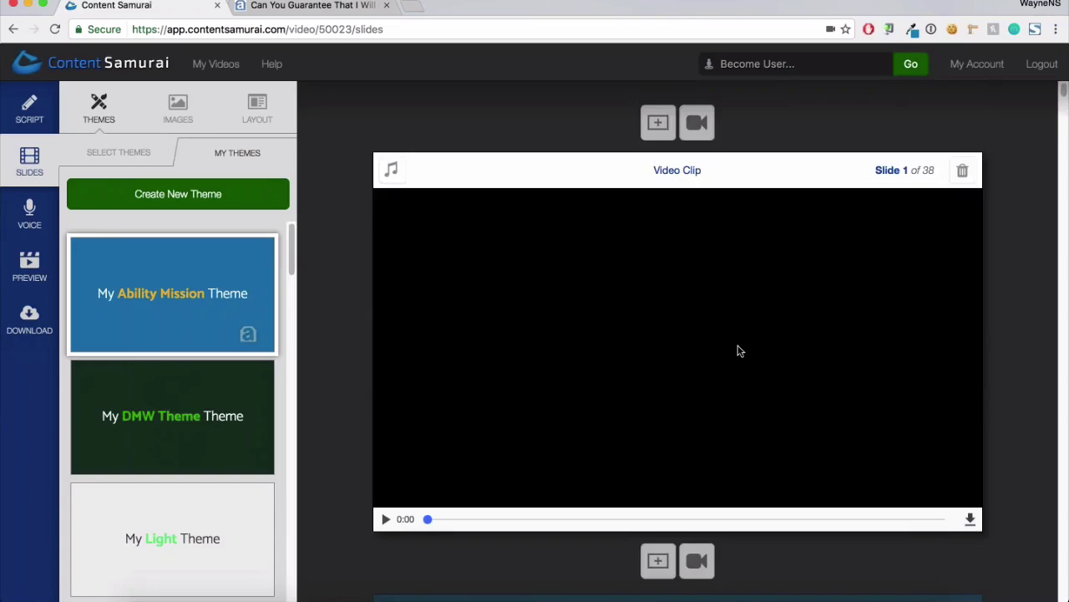
# Look over the video's slides from the opening grant question down to slide 11, checking highlighted words and images
pyautogui.scroll(-3, 738, 350)
pyautogui.scroll(-5, 739, 351)
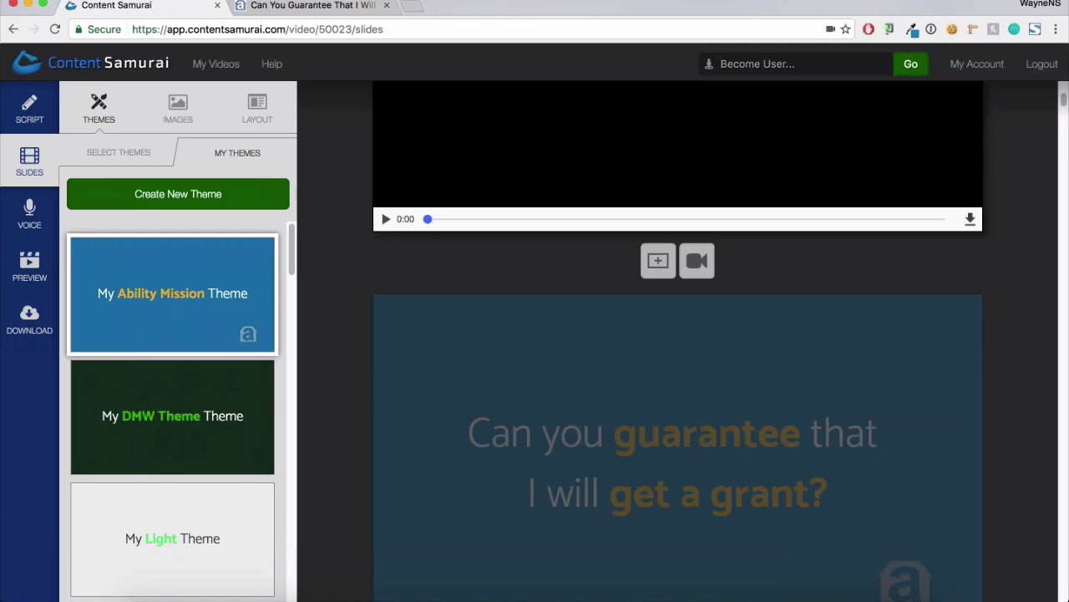
pyautogui.click(703, 333)
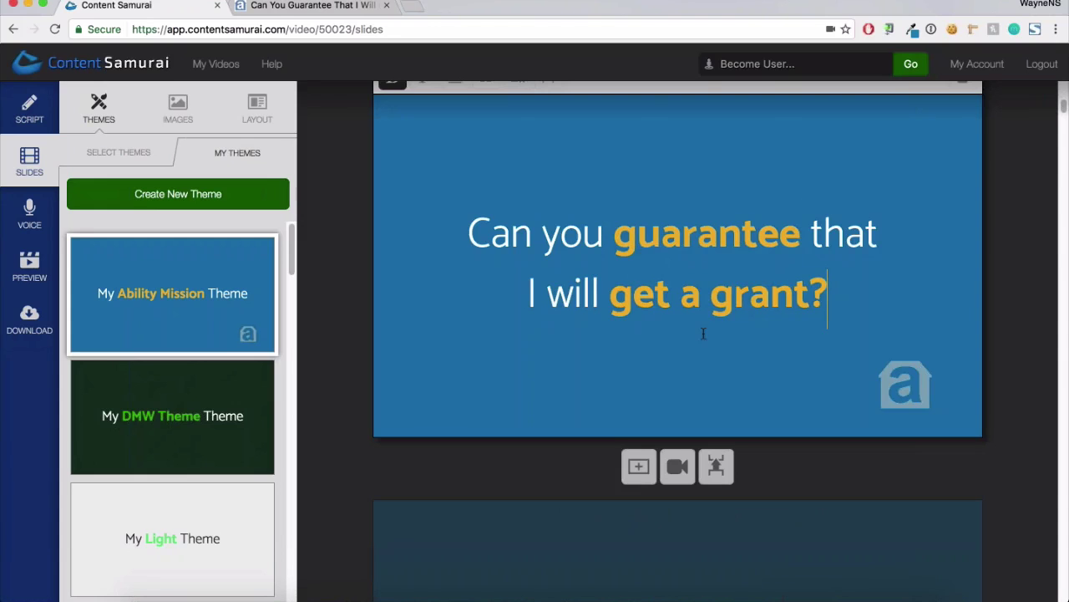
pyautogui.scroll(-1, 702, 334)
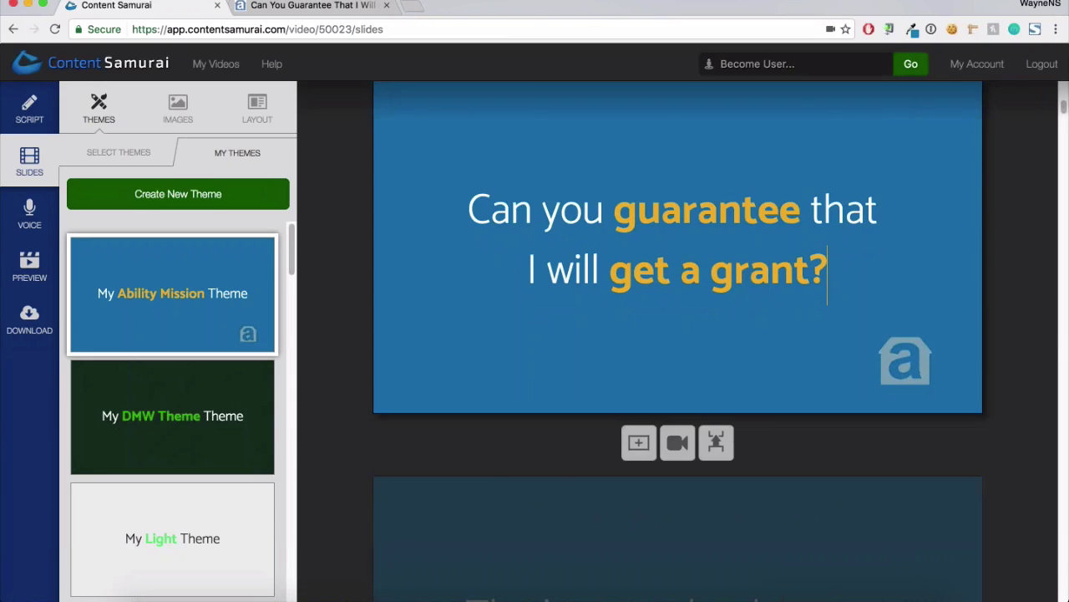
pyautogui.scroll(-5, 703, 334)
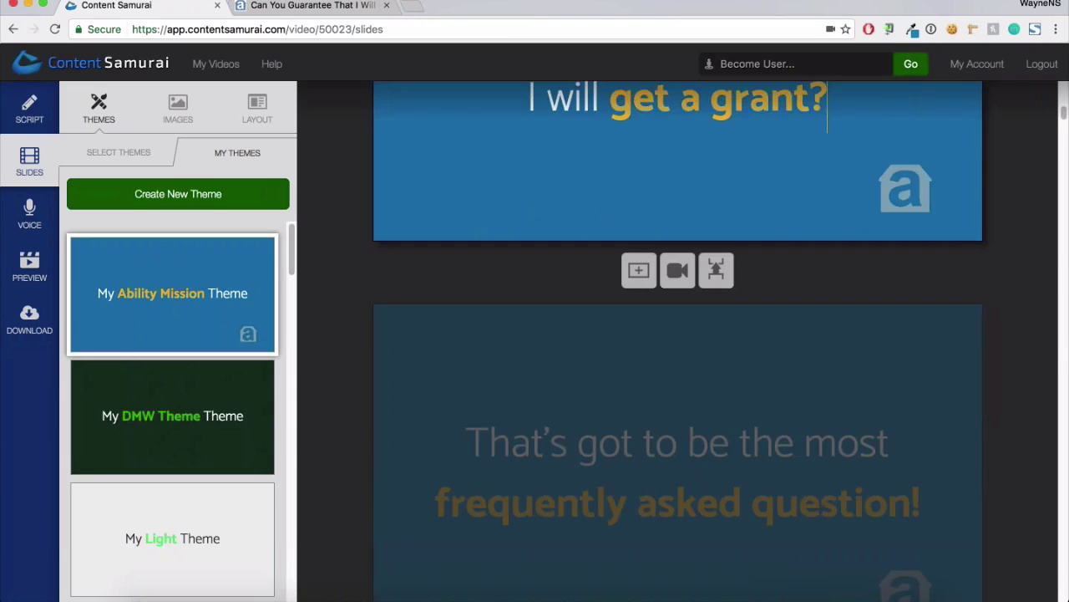
pyautogui.scroll(-1, 678, 334)
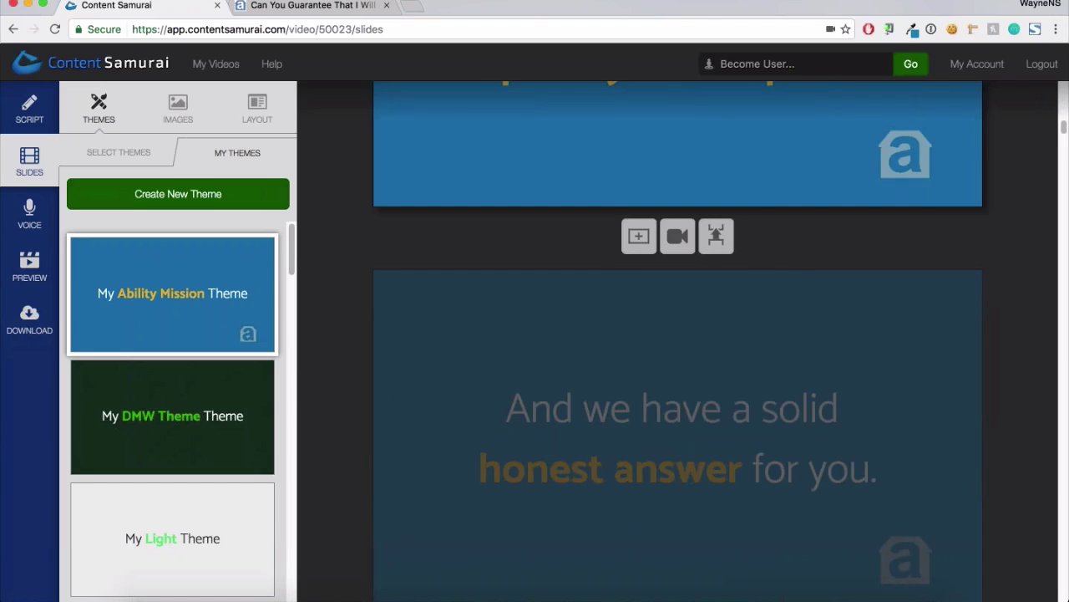
pyautogui.scroll(-2, 886, 432)
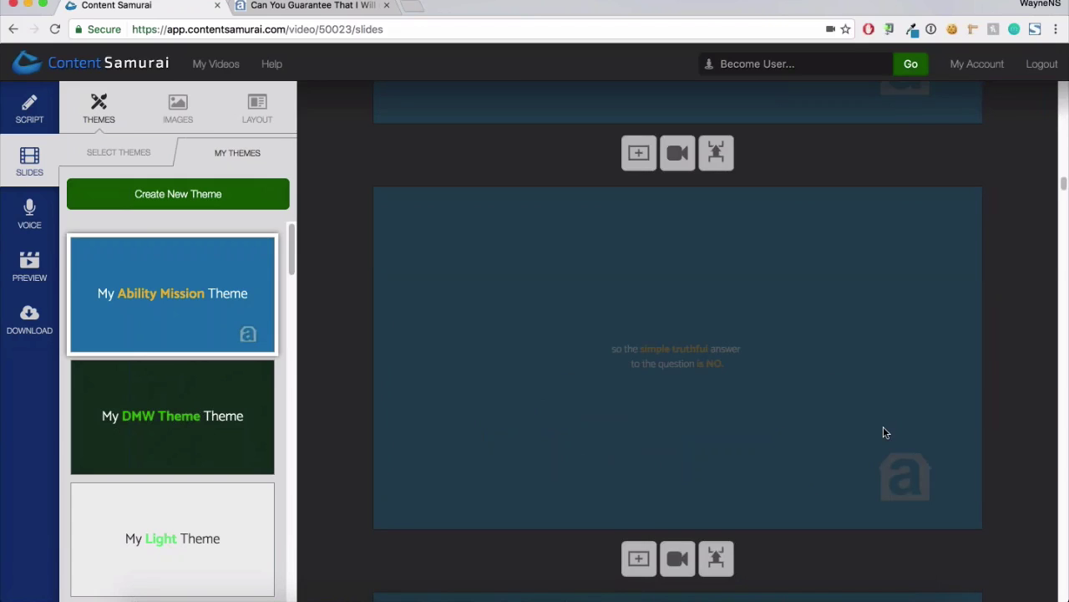
pyautogui.scroll(-5, 645, 309)
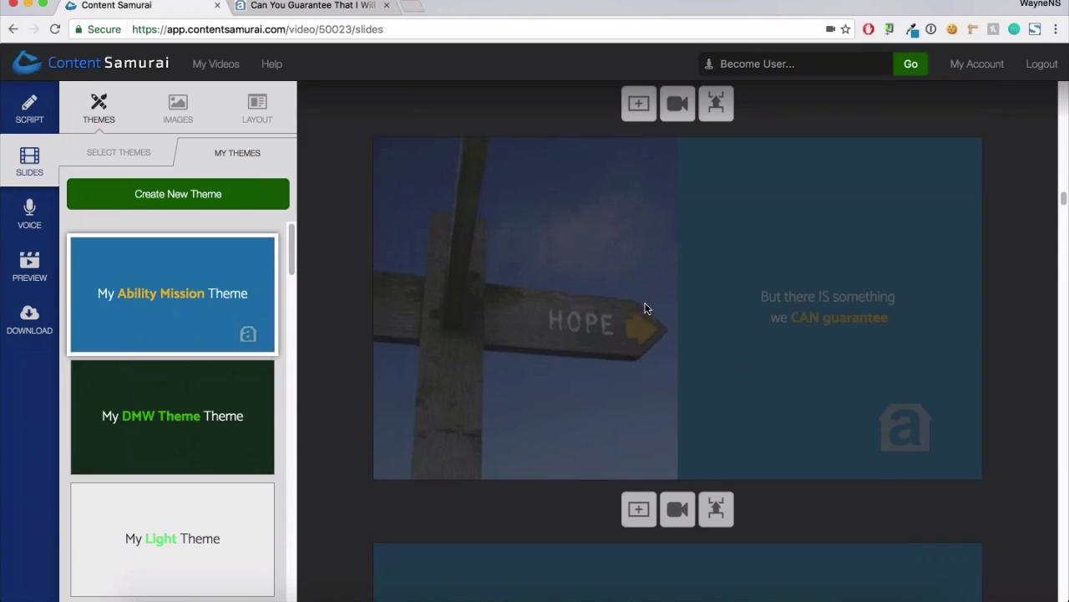
pyautogui.click(645, 309)
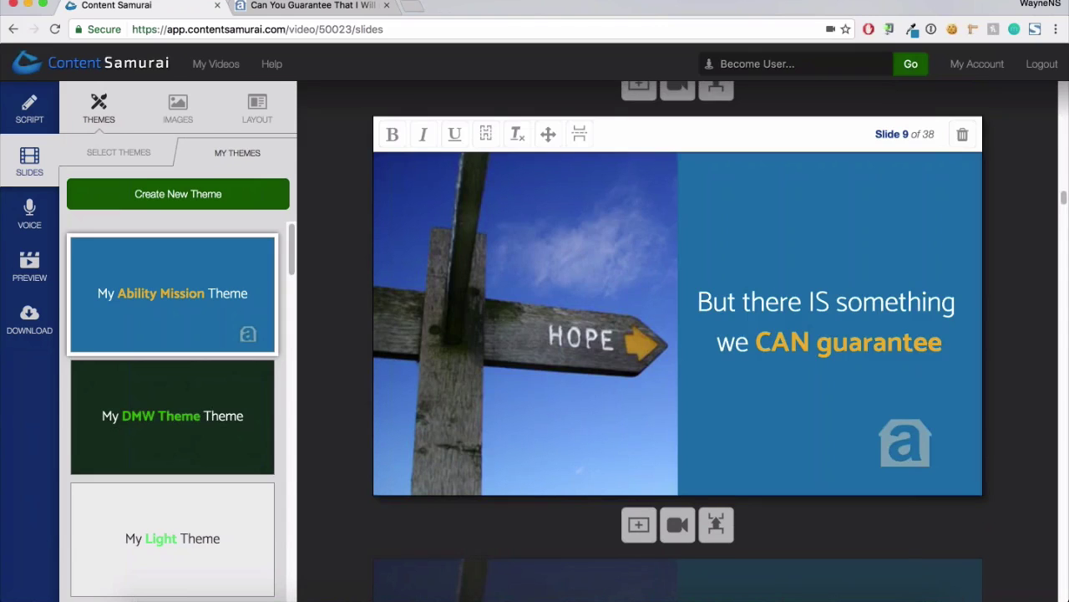
pyautogui.scroll(-5, 564, 352)
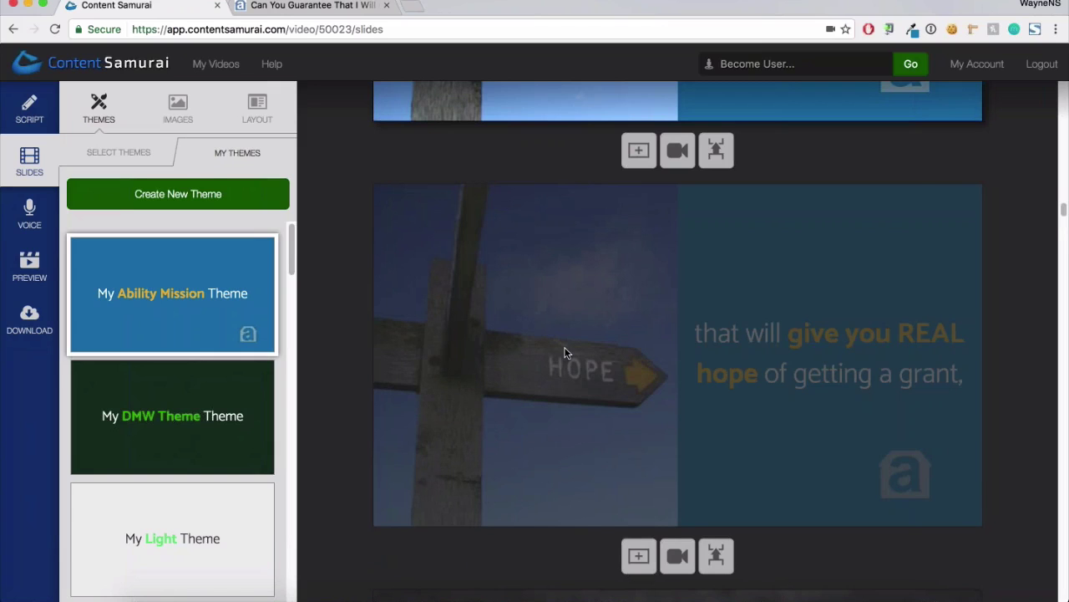
pyautogui.scroll(-6, 564, 353)
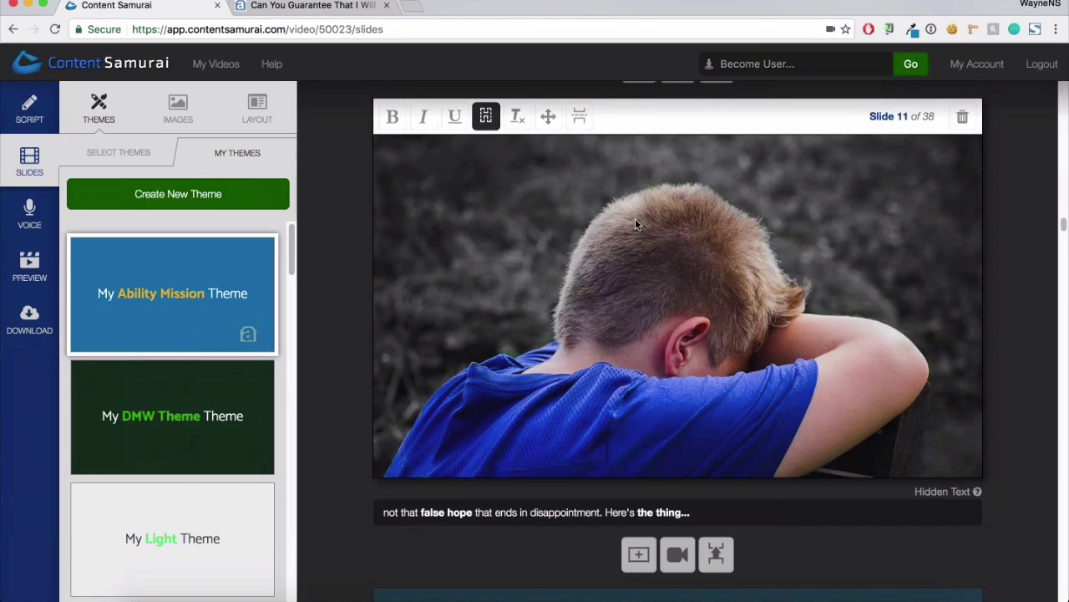
# Return to the video clip on slide 1 and open the video's preview
pyautogui.moveTo(1063, 224); pyautogui.dragTo(1064, 93)
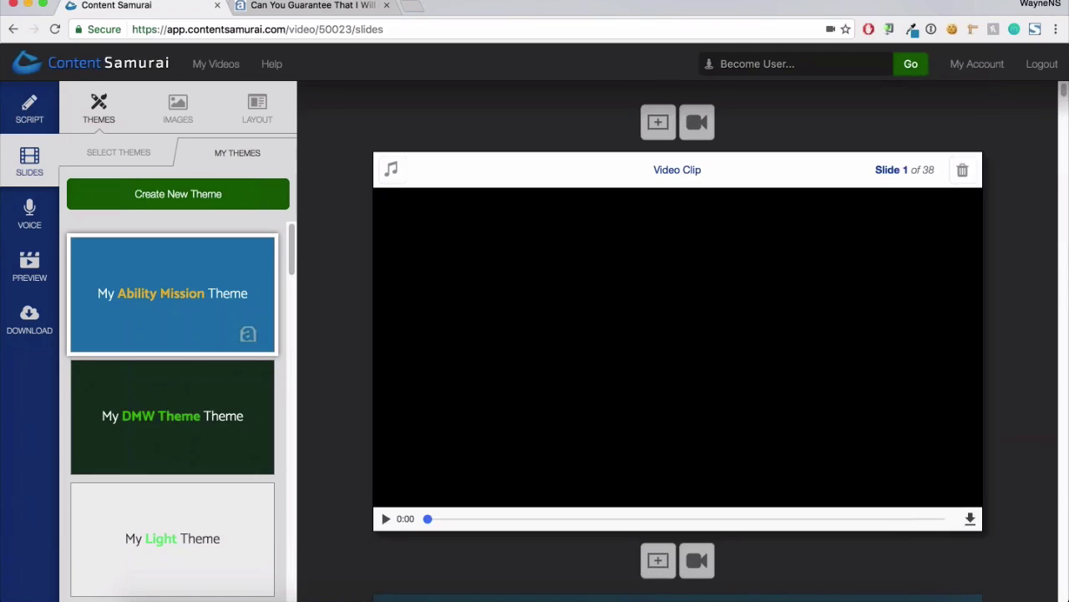
pyautogui.click(31, 274)
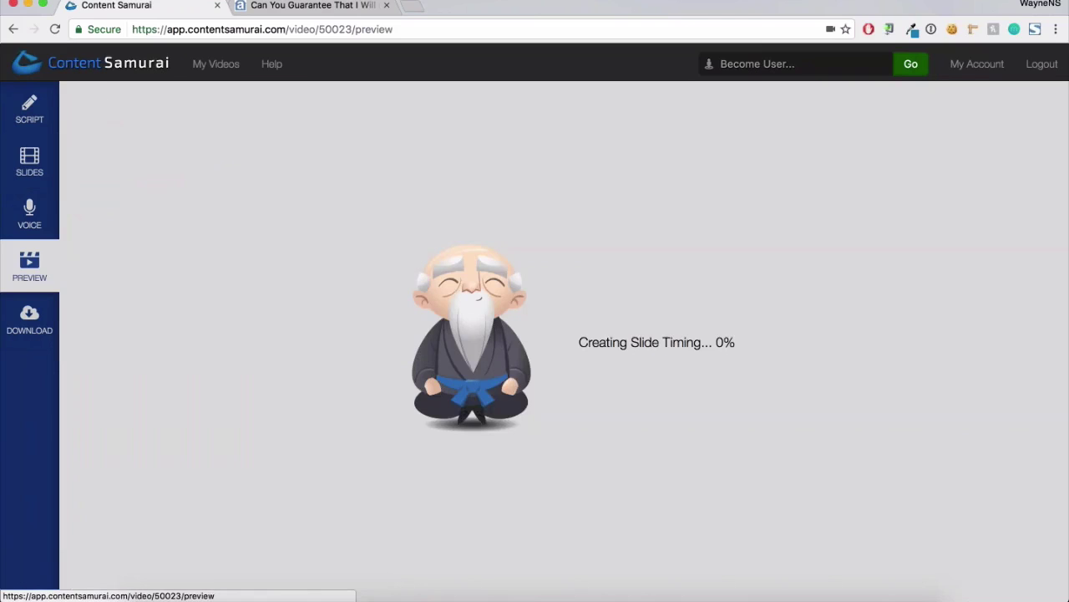